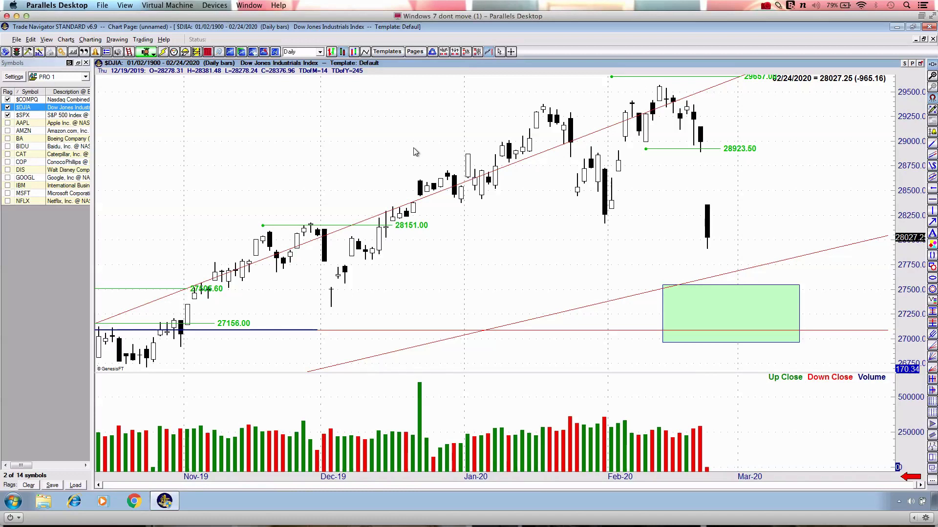
- Examine the most recent daily bars of the Dow Jones Industrials chart at a wider bar spacing
key(Up)
key(Up)
key(Up)
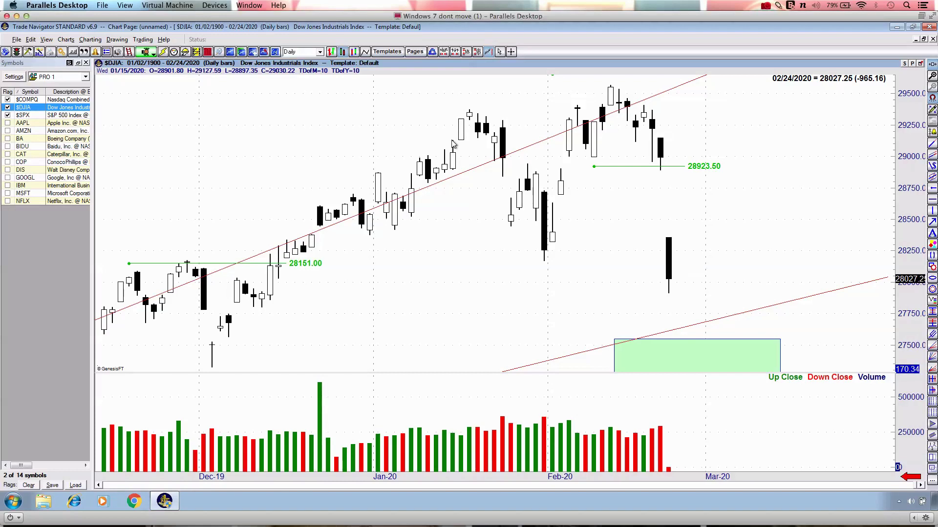
scroll(452, 143, up, 3)
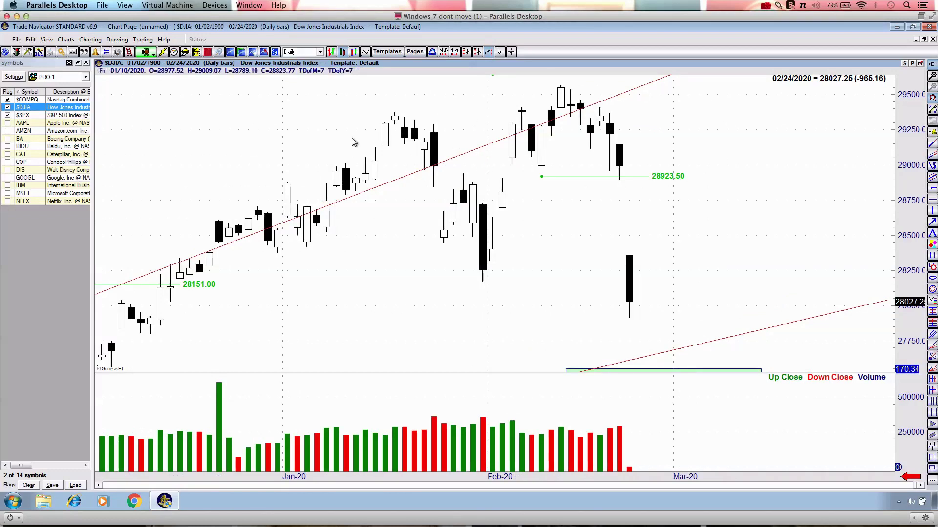
scroll(353, 137, up, 1)
scroll(353, 131, down, 4)
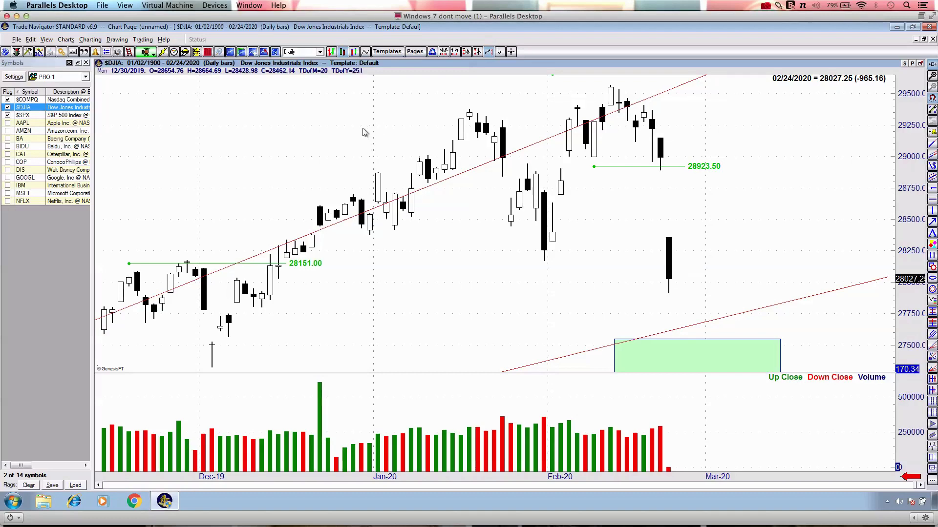
- Switch the Dow Jones Industrials chart to yearly bars and widen the bar spacing around the last few decades
key(y)
key(Up)
key(Up)
key(Up)
key(Up)
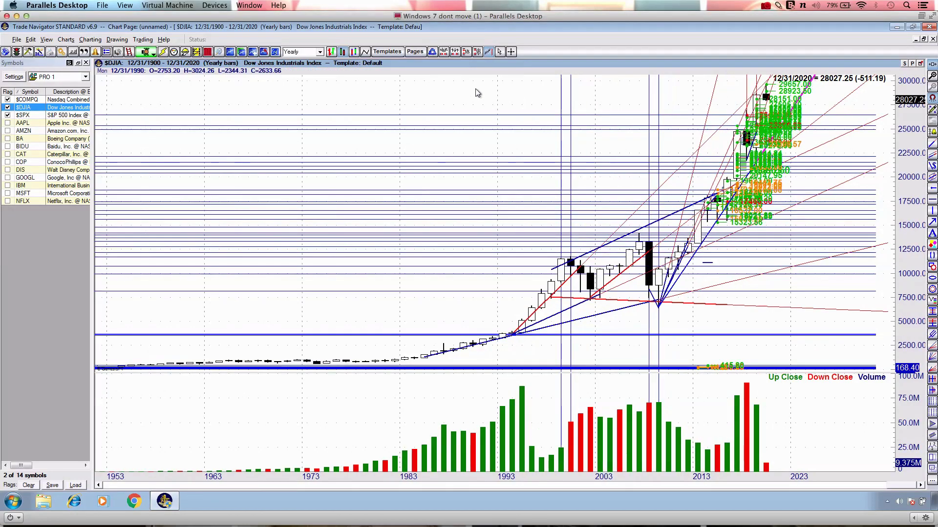
key(Up)
key(Up)
key(Up)
key(Up)
key(Up)
key(Up)
key(Up)
key(Up)
key(Up)
key(Up)
key(Up)
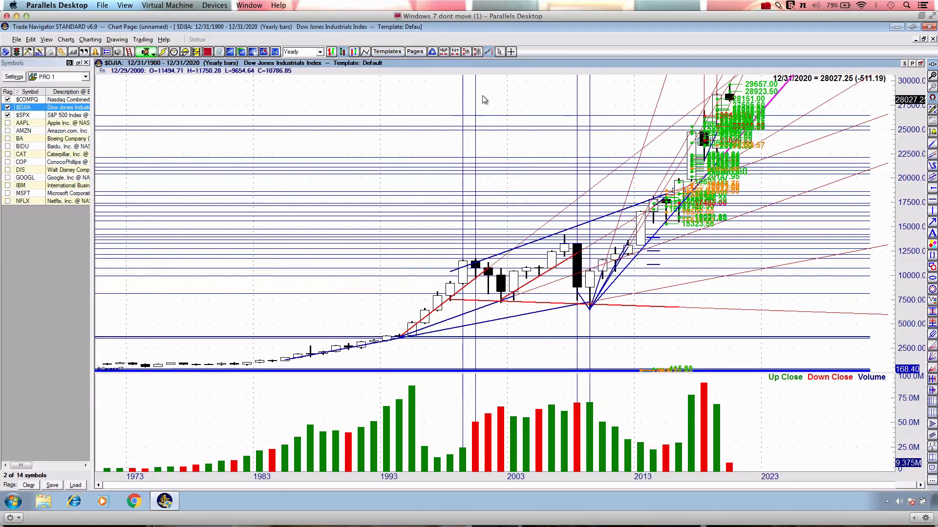
- Hide all annotations on the yearly Dow Jones Industrials chart
right_click(463, 96)
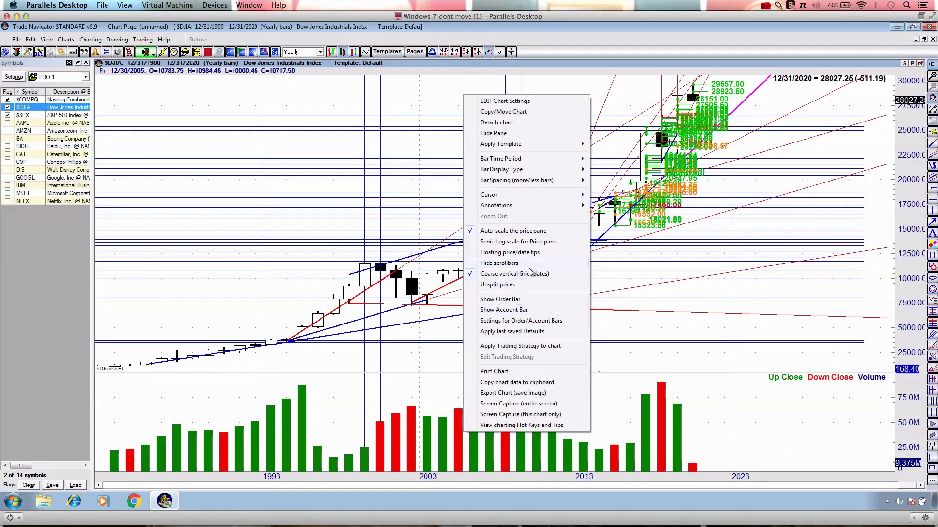
mouse_move(532, 206)
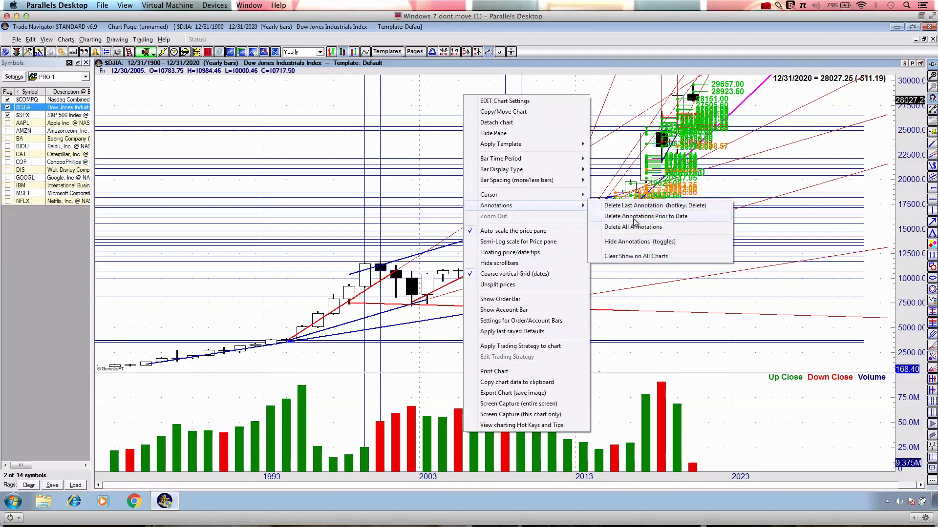
click(640, 242)
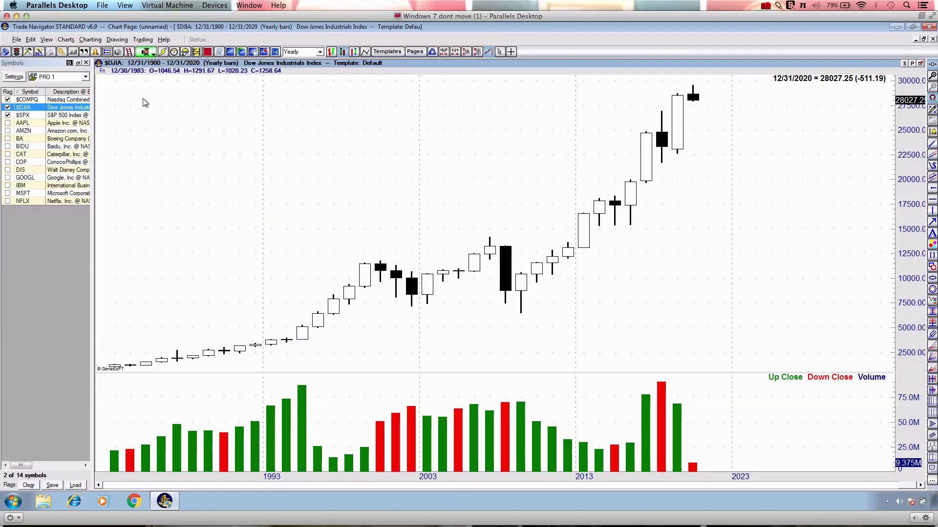
- Mark the chart header, the 2020 bar and the yearly change of the Dow chart with freehand pen strokes
drag(273, 69, 377, 53)
drag(84, 80, 169, 75)
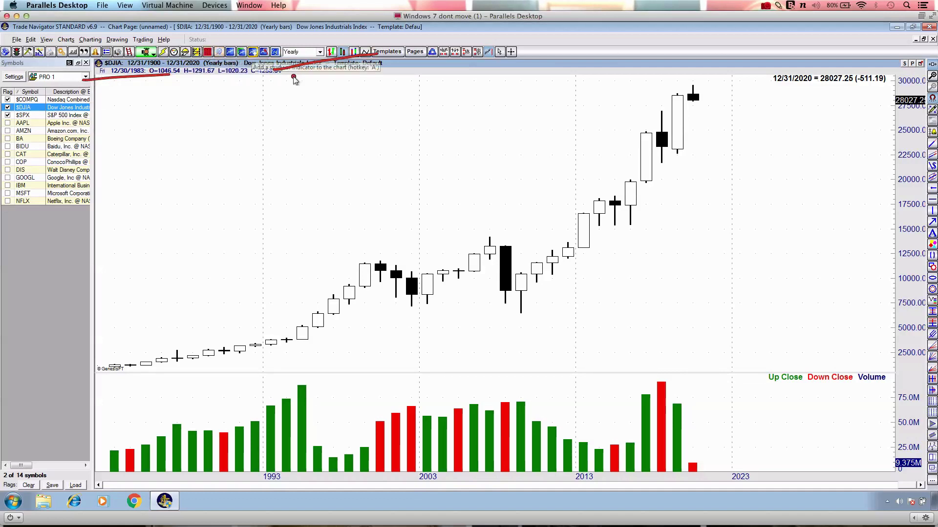
drag(665, 78, 719, 116)
drag(840, 92, 896, 90)
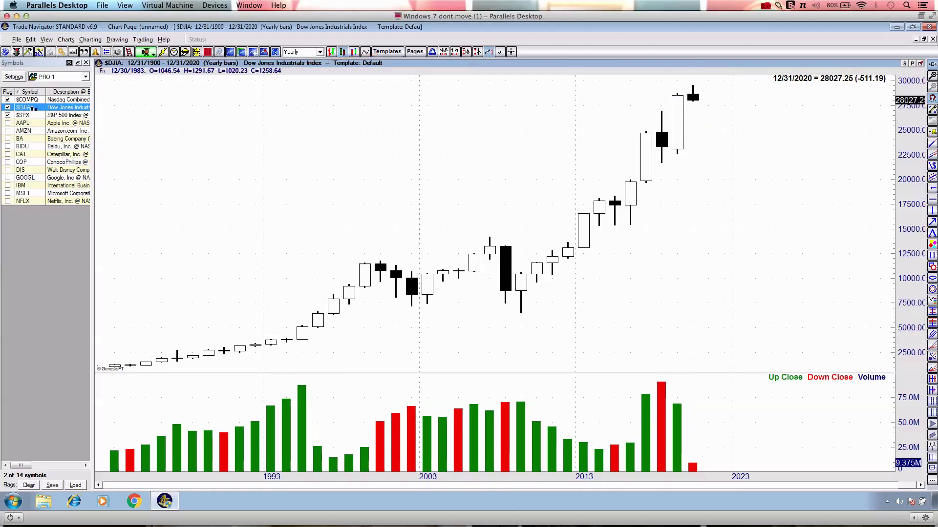
- Display the S&P 500 Index yearly chart and widen its bar spacing
key(Down)
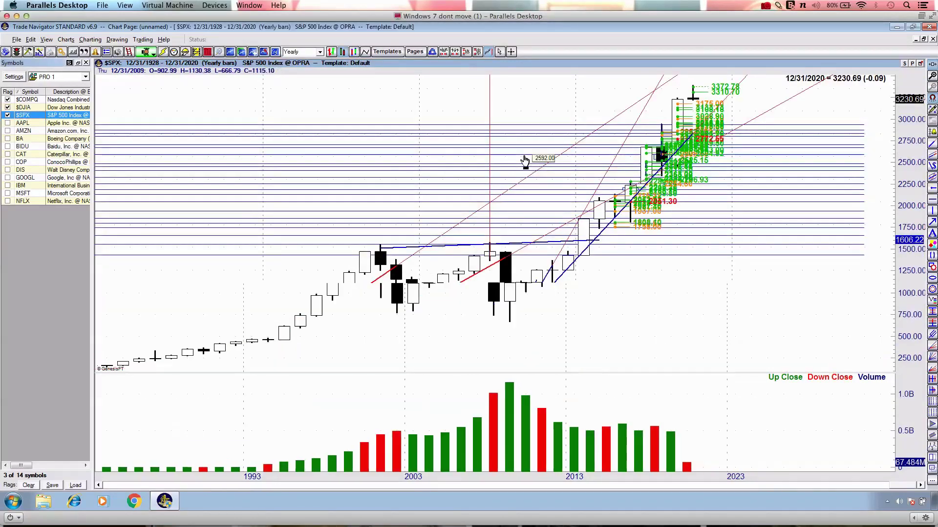
key(Up)
key(Up)
key(Up)
key(Up)
key(Up)
key(Up)
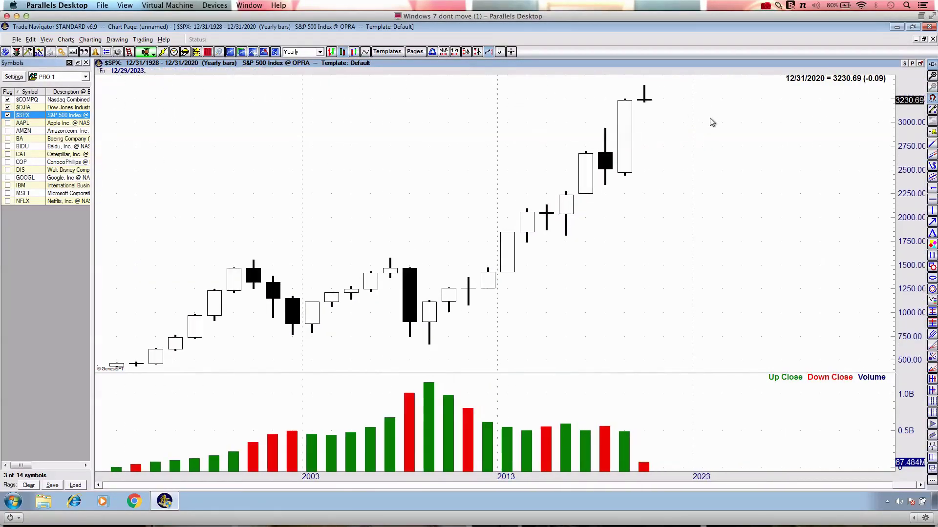
scroll(710, 121, up, 2)
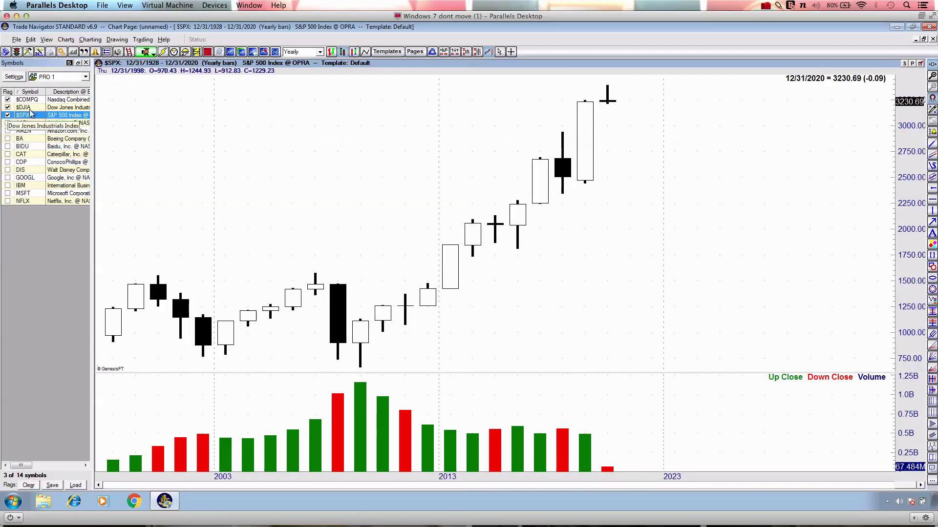
- Load the Dow Jones Transport Index ($DJTA) into the yearly chart
text($DJT)
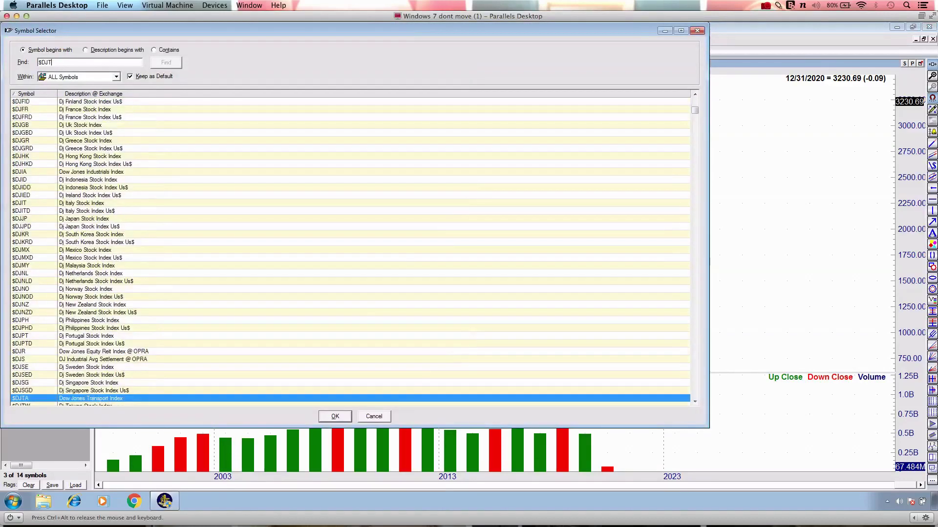
key(Escape)
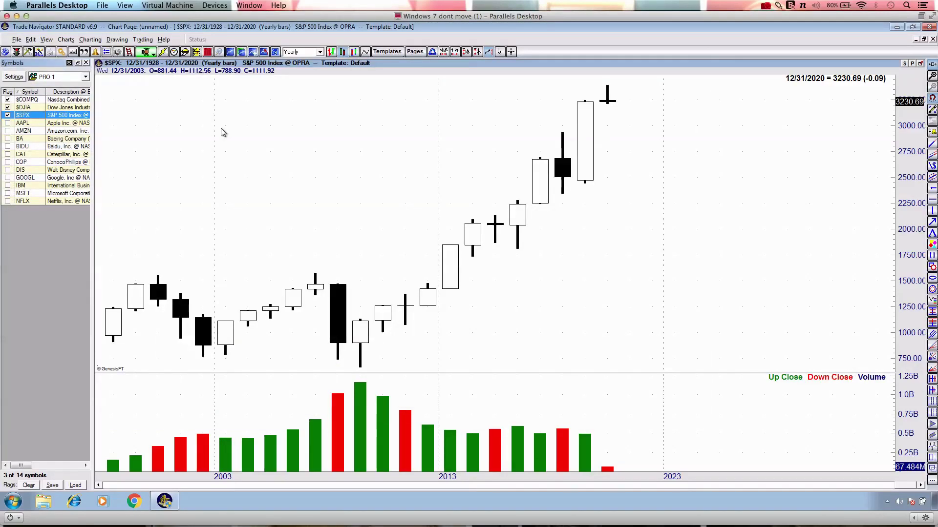
text(s)
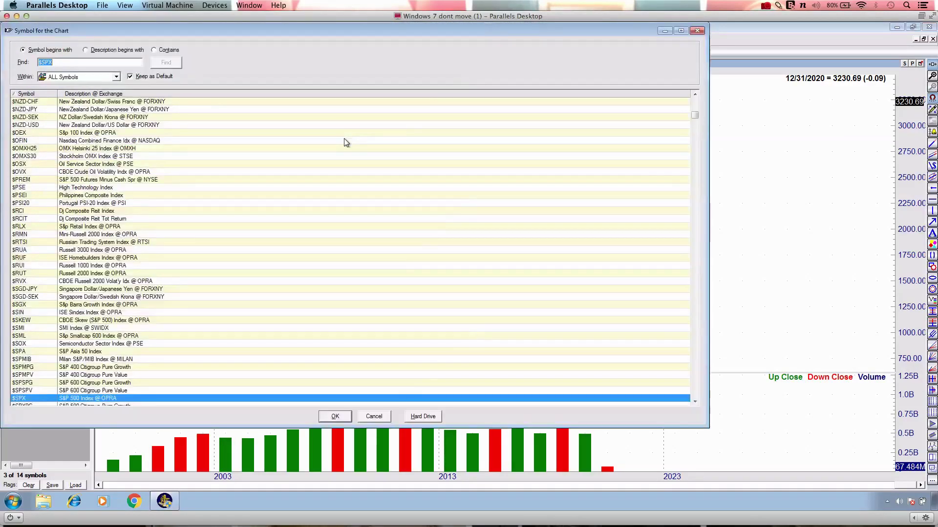
text($DJTA)
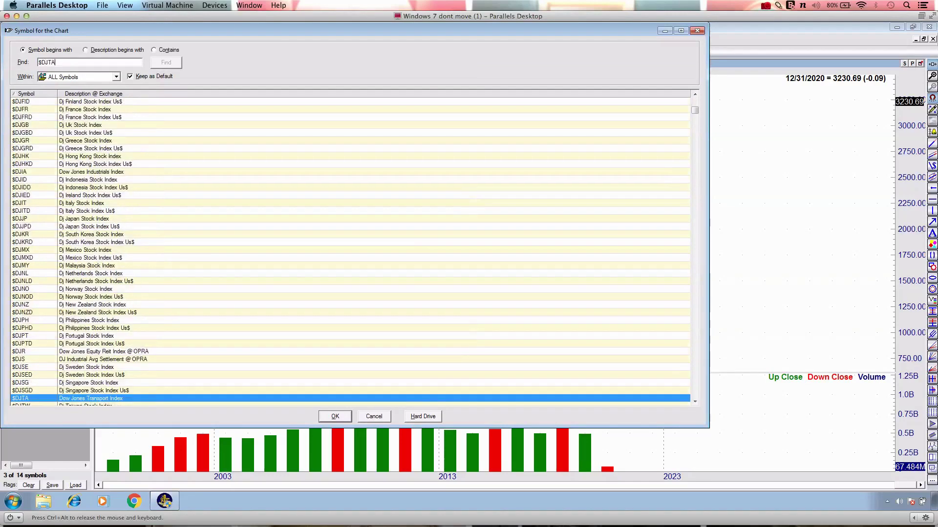
key(Return)
- Load the Russell 2000 Index ($RUT) into the yearly chart
key(ctrl+2)
text($RU)
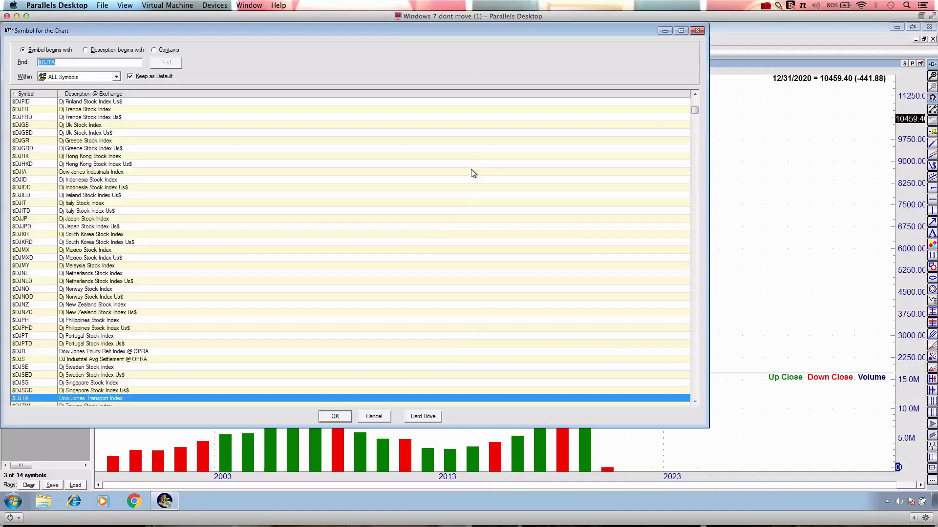
text(T)
key(Return)
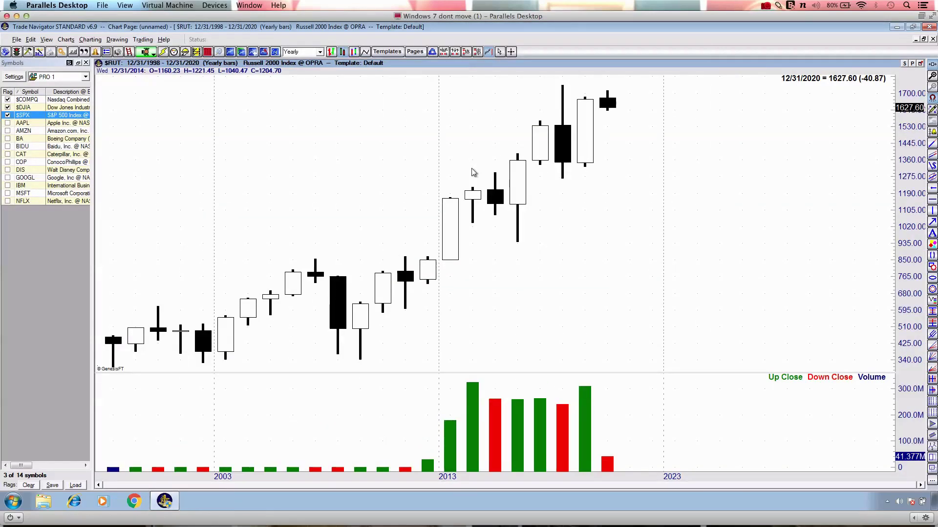
- Display the Nasdaq Composite yearly chart with wider bar spacing, and briefly underline its yearly change with the pen
click(32, 100)
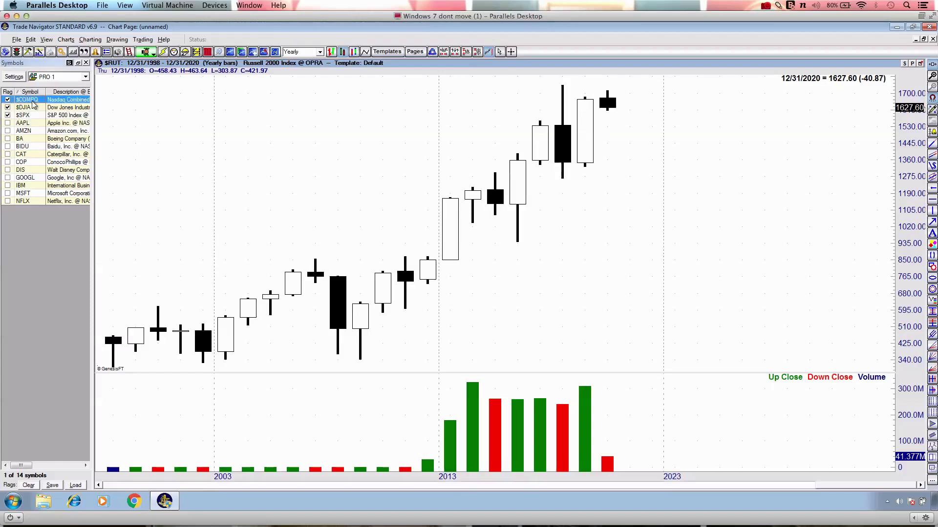
key(Up)
key(Up)
key(Up)
key(Up)
key(Up)
key(Up)
key(Up)
key(Up)
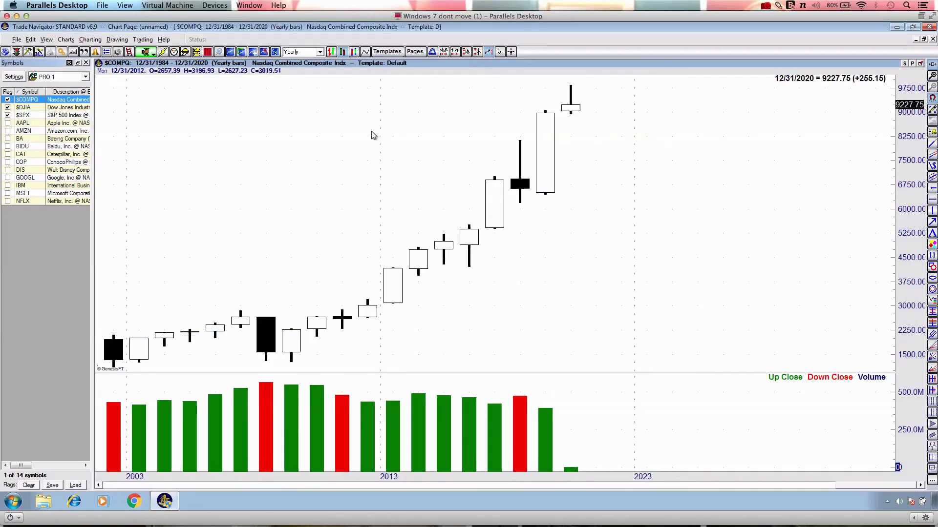
scroll(374, 127, up, 4)
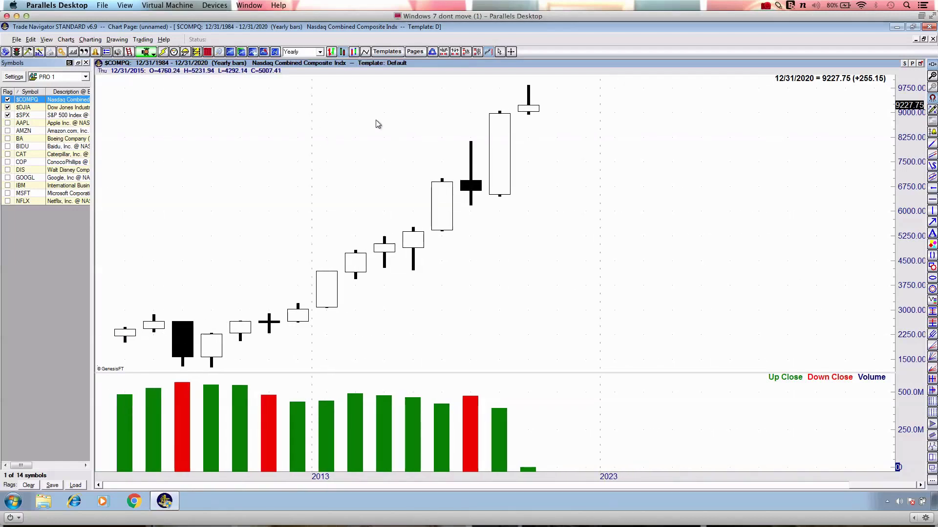
scroll(377, 124, up, 4)
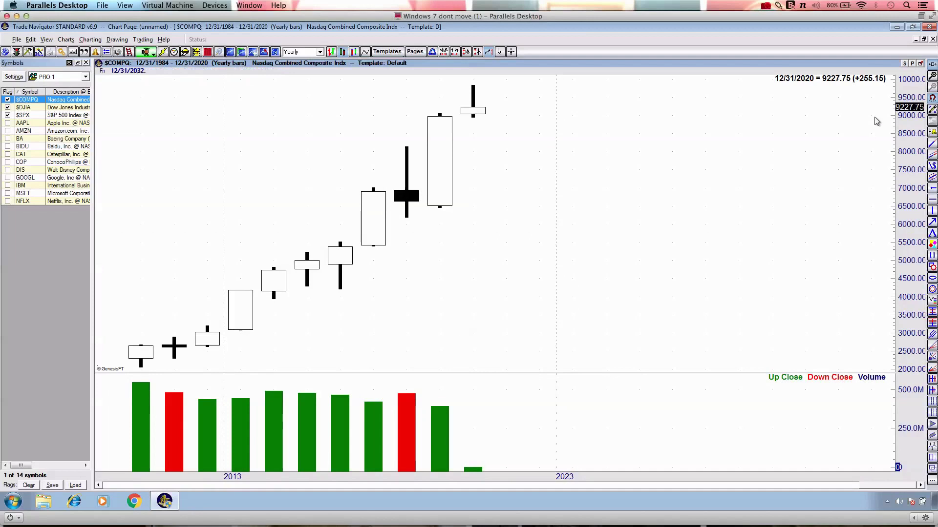
drag(842, 91, 928, 86)
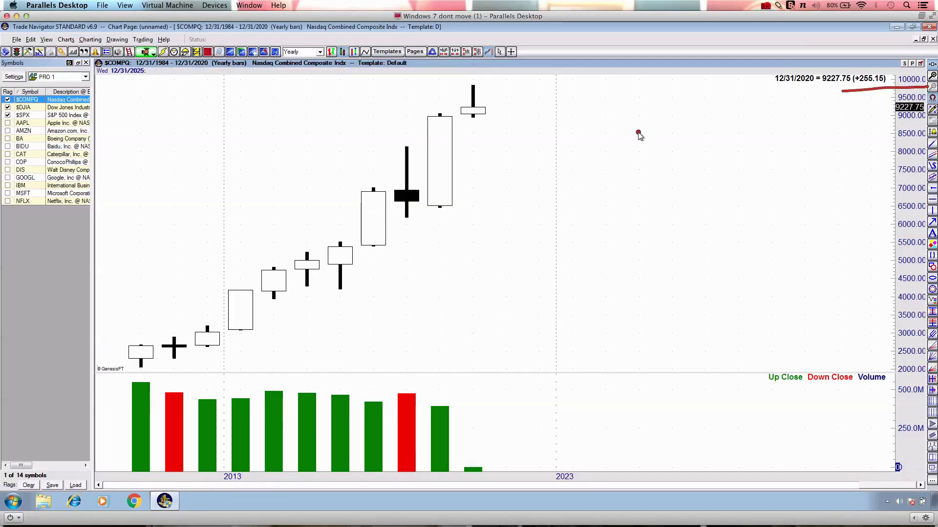
key(Escape)
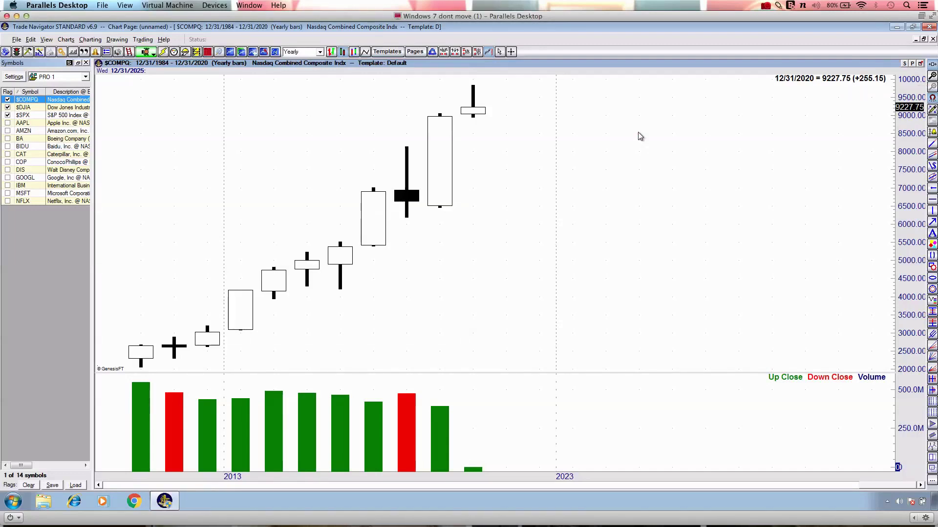
- Display the Dow Jones Industrials chart in daily bars with the Pivot Point Oscillators template
key(d)
click(30, 111)
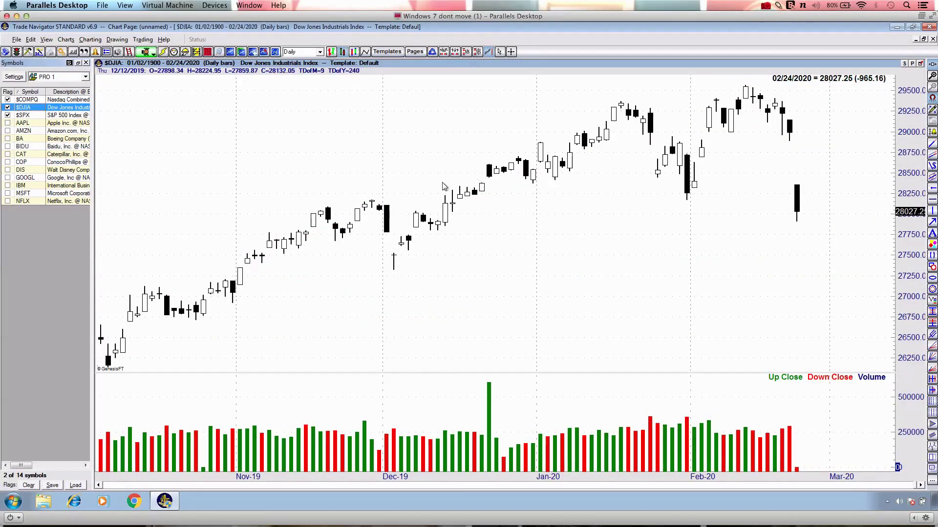
key(ctrl+2)
drag(528, 159, 565, 163)
mouse_move(595, 93)
mouse_down()
mouse_move(538, 127)
mouse_move(752, 93)
mouse_move(565, 92)
mouse_up()
key(Escape)
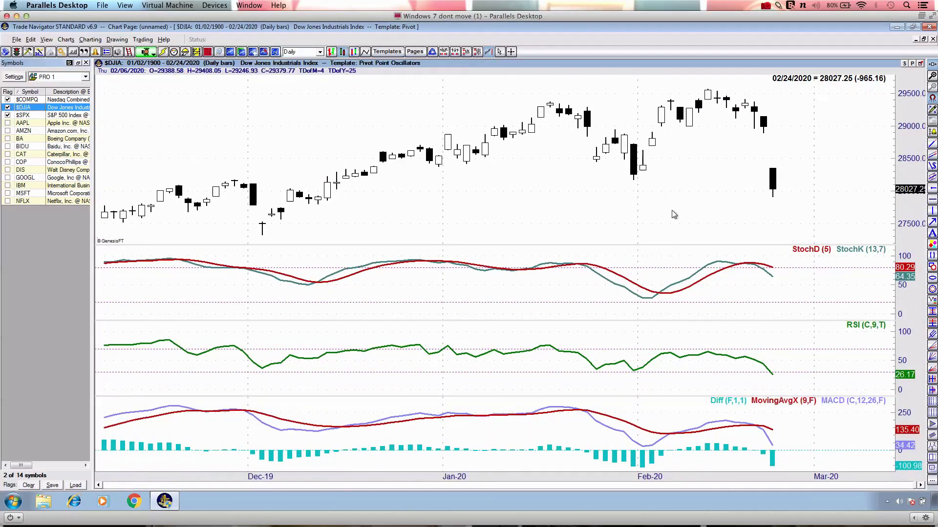
- Mark the Dow's January and February highs and the latest stochastic, RSI and MACD turns with freehand strokes, and clear them
mouse_move(524, 107)
mouse_down()
mouse_move(761, 97)
mouse_move(650, 98)
mouse_move(695, 86)
mouse_up()
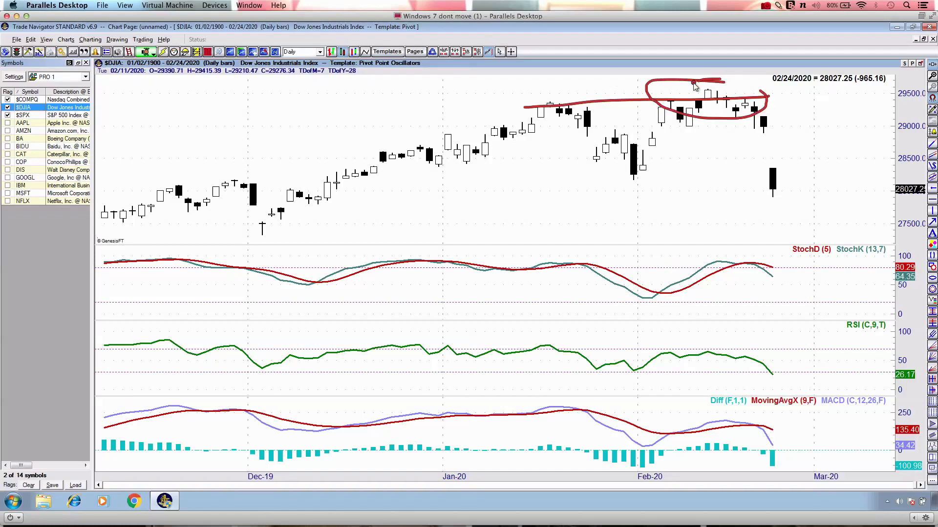
drag(784, 248, 801, 267)
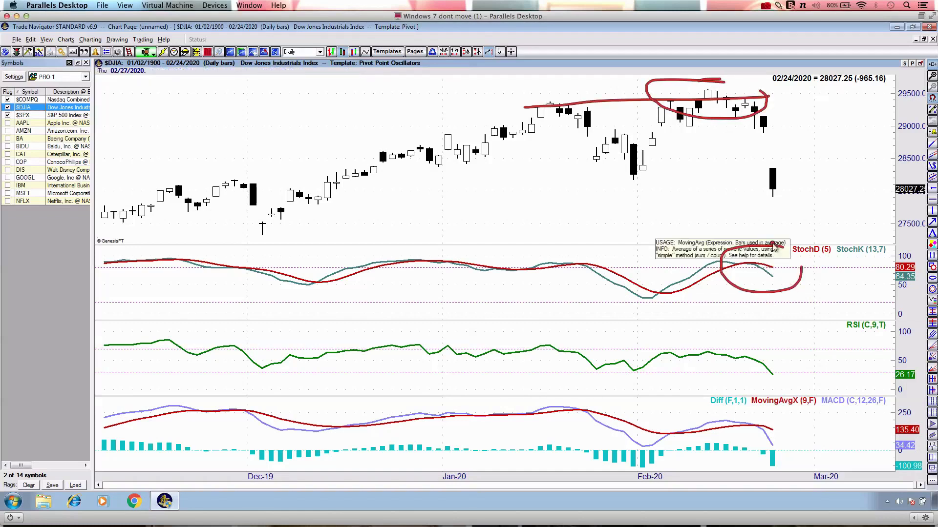
mouse_move(709, 363)
mouse_down()
mouse_move(716, 370)
mouse_move(777, 334)
mouse_up()
mouse_move(704, 332)
mouse_down()
mouse_move(698, 390)
mouse_move(737, 403)
mouse_move(801, 477)
mouse_move(735, 434)
mouse_up()
key(Escape)
key(ctrl+3)
key(Escape)
- Apply the Default template to the daily Dow chart and widen the bar spacing
key(Up)
key(Up)
key(Up)
key(Up)
key(Up)
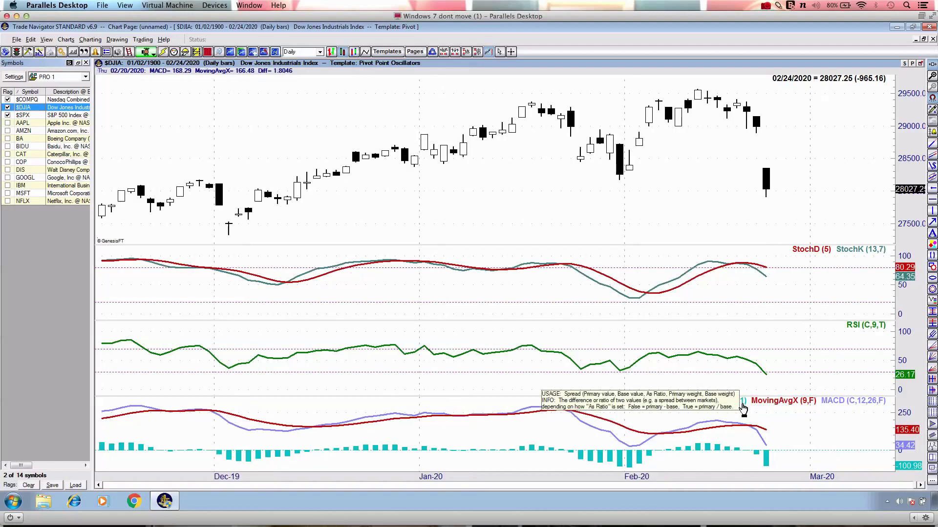
key(ctrl+d)
key(Up)
key(Up)
key(Up)
key(Up)
key(Up)
key(Up)
key(Up)
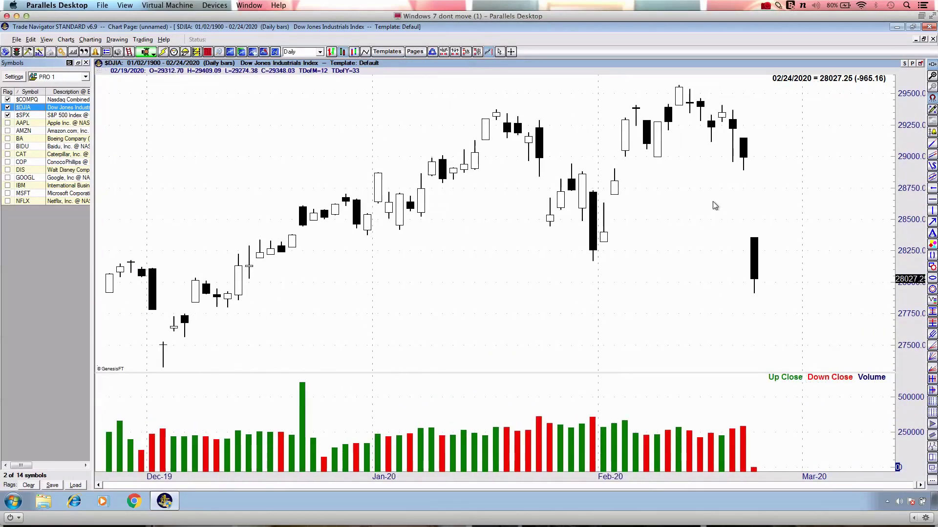
- Sketch a green box around the early-February Dow bars and a line across the January and February highs, and clear the markings
drag(648, 172, 810, 170)
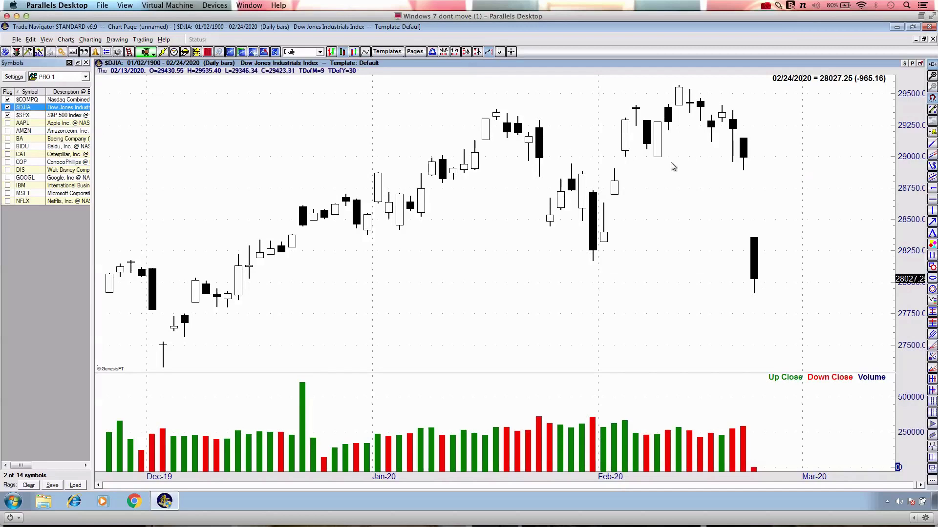
drag(649, 161, 667, 161)
mouse_move(646, 117)
mouse_down()
mouse_move(672, 177)
mouse_move(643, 133)
mouse_move(635, 87)
mouse_move(657, 91)
mouse_move(657, 160)
mouse_move(605, 129)
mouse_move(611, 124)
mouse_up()
key(3)
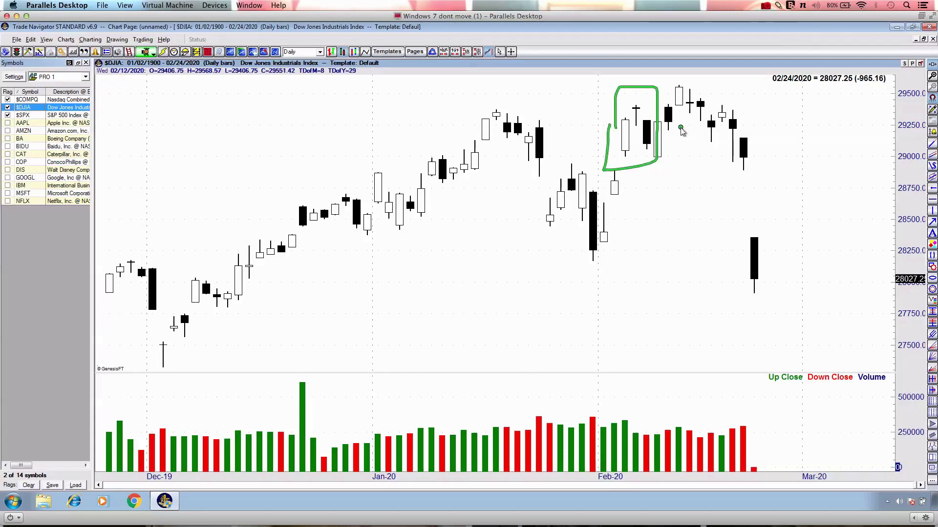
key(1)
drag(656, 139, 684, 94)
drag(488, 97, 746, 95)
key(Escape)
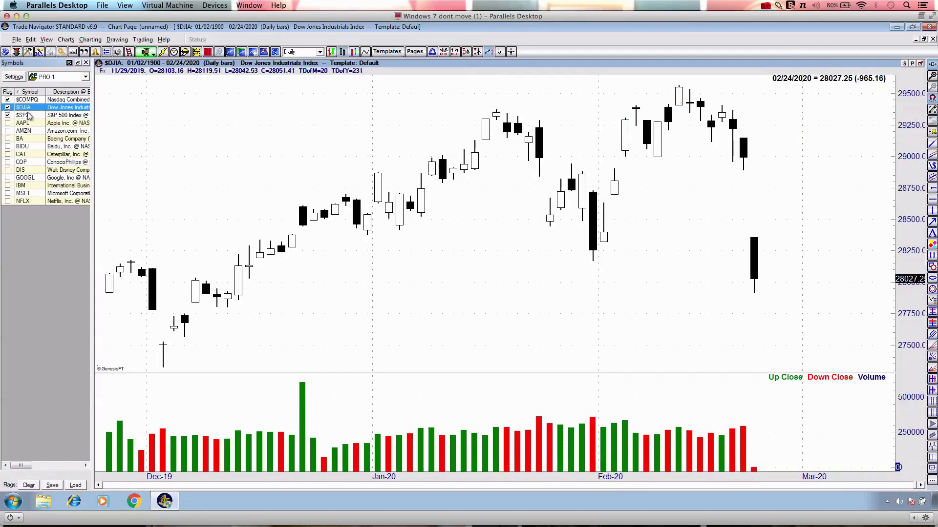
- Display the daily chart of the S&P 500 Index
click(27, 116)
key(1)
key(Escape)
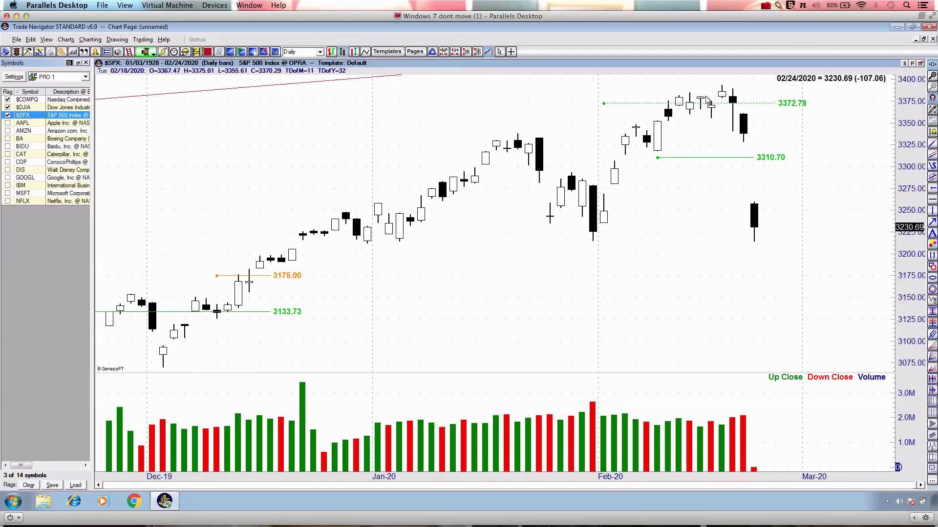
- Hide the annotations on the daily S&P 500 chart and widen the bar spacing to focus on January and February
click(470, 131)
key(Up)
key(Up)
key(Up)
key(Up)
key(Up)
scroll(470, 130, up, 4)
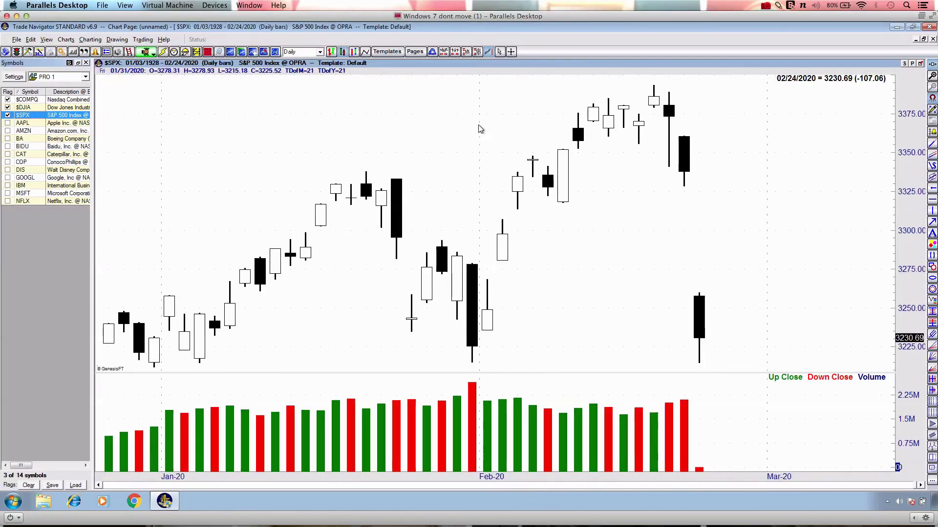
- Sketch red strokes around the S&P 500's mid-February highs, and clear the markings
key(1)
mouse_move(598, 86)
mouse_down()
mouse_move(621, 109)
mouse_move(620, 93)
mouse_move(637, 75)
mouse_move(642, 116)
mouse_move(607, 118)
mouse_up()
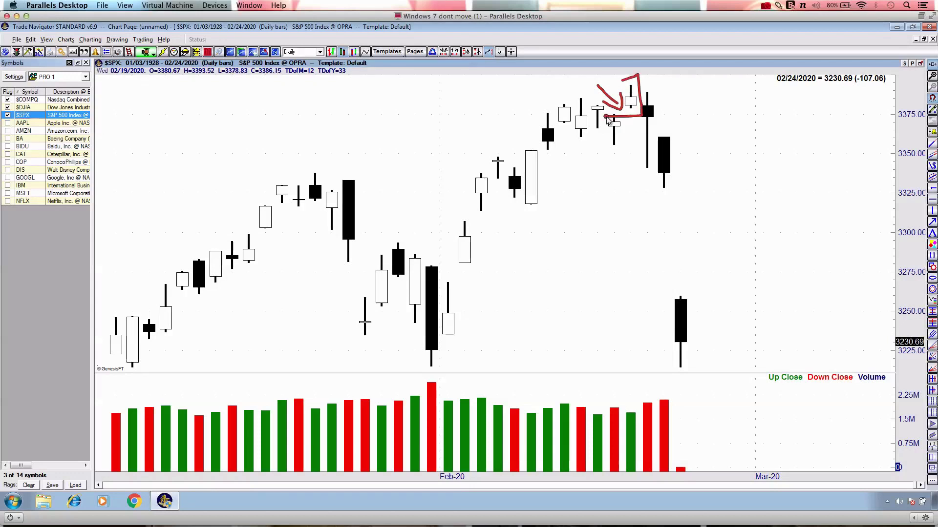
key(Escape)
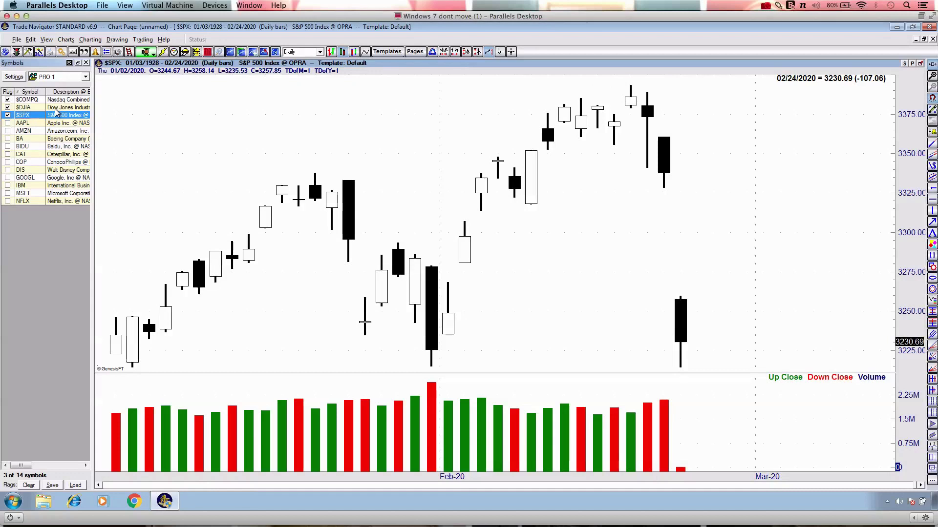
- Examine the S&P 500's daily bars from mid-December through February at wider and narrower bar spacings
key(Up)
key(Up)
key(Up)
key(Up)
key(Up)
key(Up)
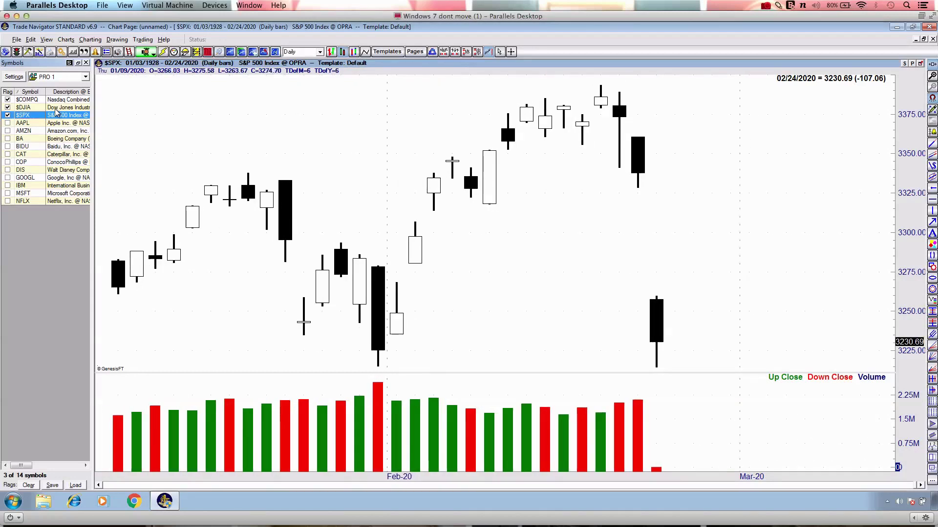
key(Right)
key(Right)
key(Left)
key(Left)
key(Down)
key(Down)
key(Down)
key(Down)
key(Down)
key(Down)
key(Down)
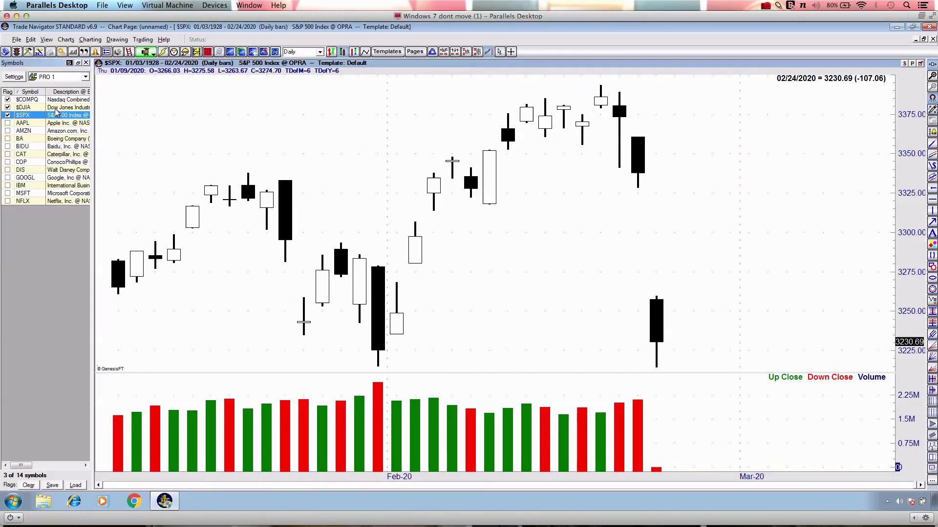
key(Left)
key(Left)
key(Left)
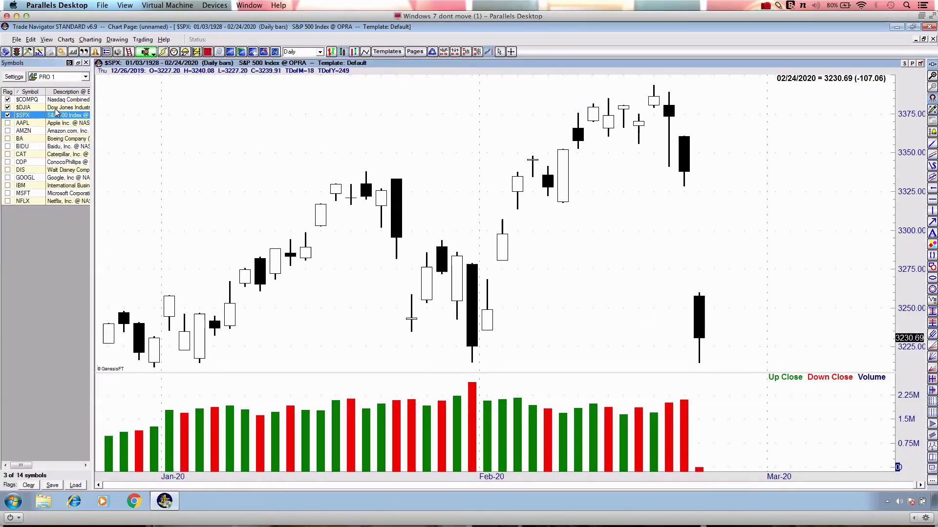
key(Left)
key(Left)
key(Left)
key(Left)
key(Left)
key(Left)
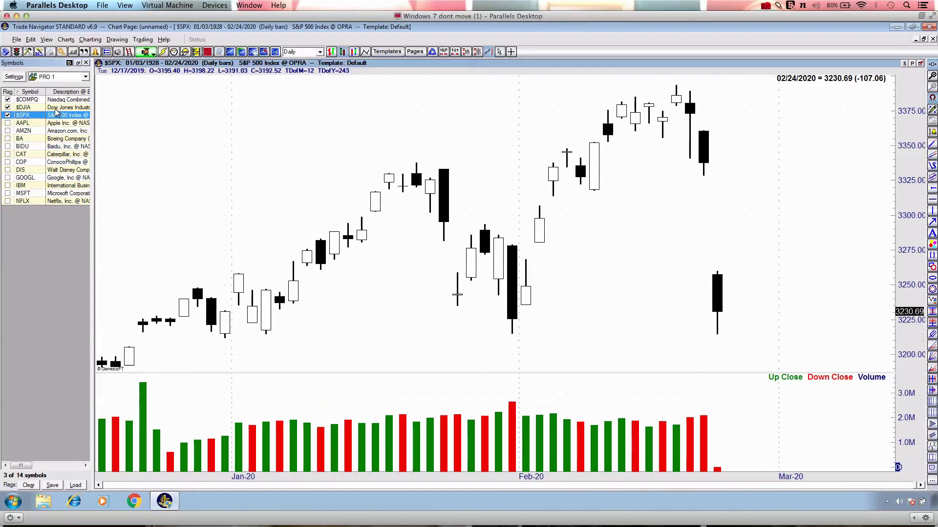
key(Down)
key(Down)
key(Down)
key(Up)
key(Up)
key(Up)
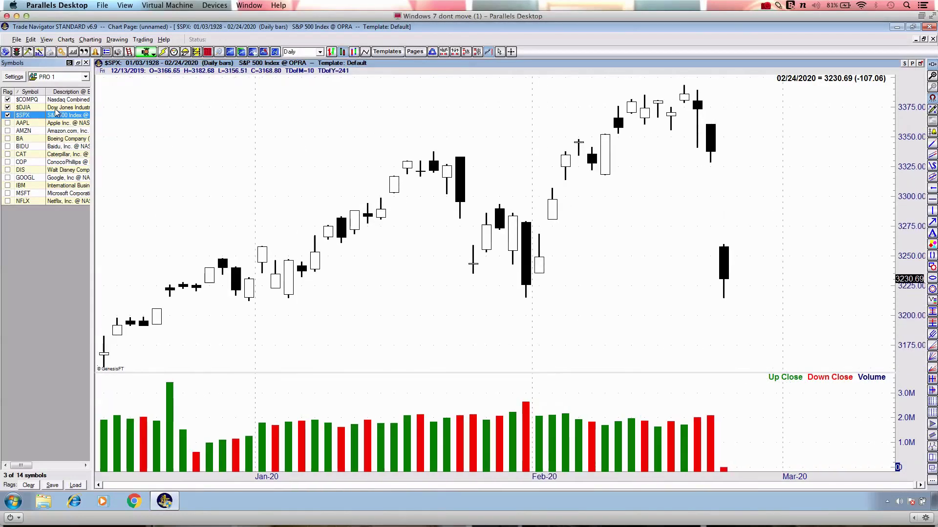
- Mark the late-February S&P 500 drop with a freehand stroke, clear it, and underline the chart header and the latest daily change
mouse_move(694, 118)
mouse_down()
mouse_move(748, 105)
mouse_move(753, 324)
mouse_move(667, 336)
mouse_up()
key(Escape)
drag(81, 89, 239, 60)
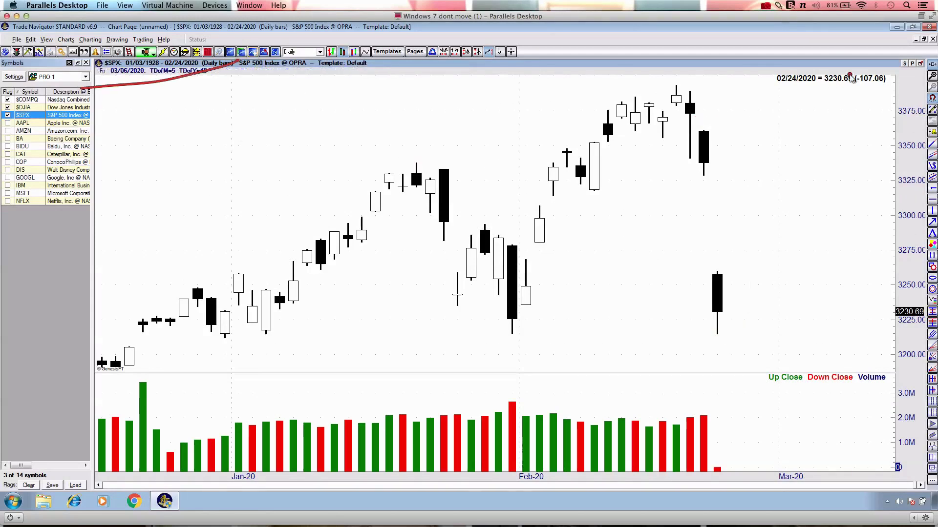
drag(838, 91, 906, 85)
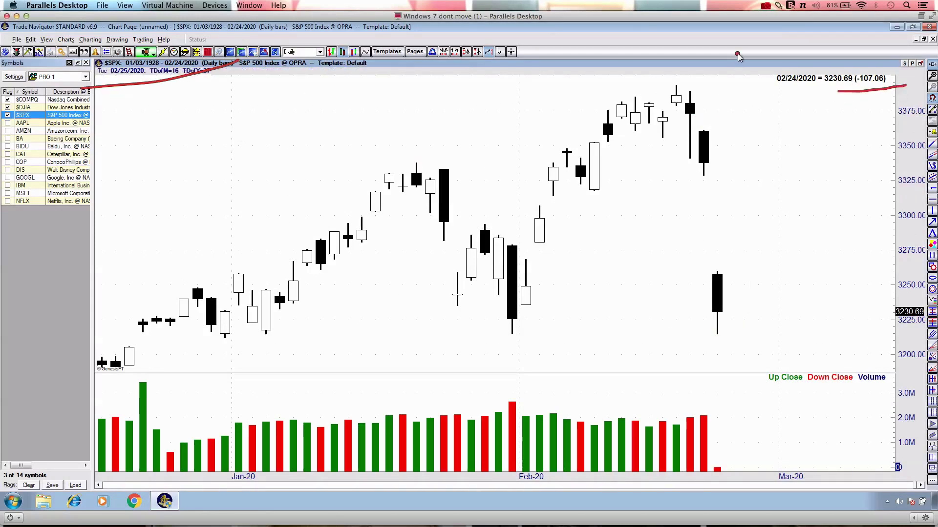
- Display the daily Dow chart, sketch a red box around the February 24 bar and a stroke above it, and clear the markings
click(30, 107)
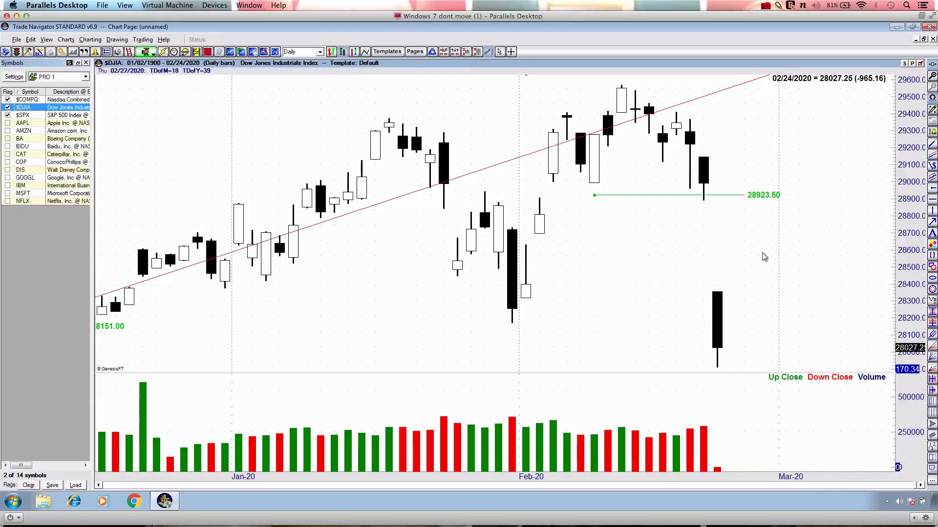
mouse_move(720, 264)
mouse_down()
mouse_move(770, 363)
mouse_move(698, 374)
mouse_move(767, 251)
mouse_up()
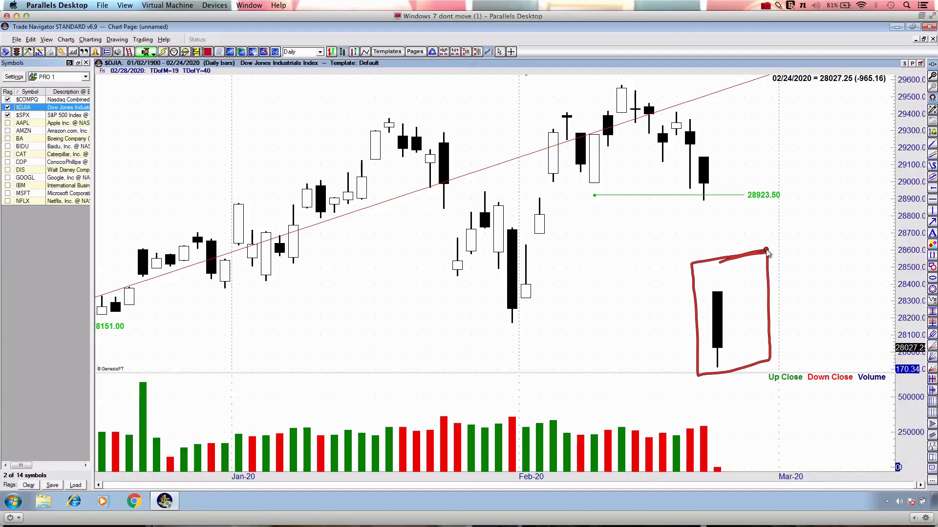
mouse_move(818, 116)
mouse_down()
mouse_move(714, 299)
mouse_move(791, 256)
mouse_up()
key(Escape)
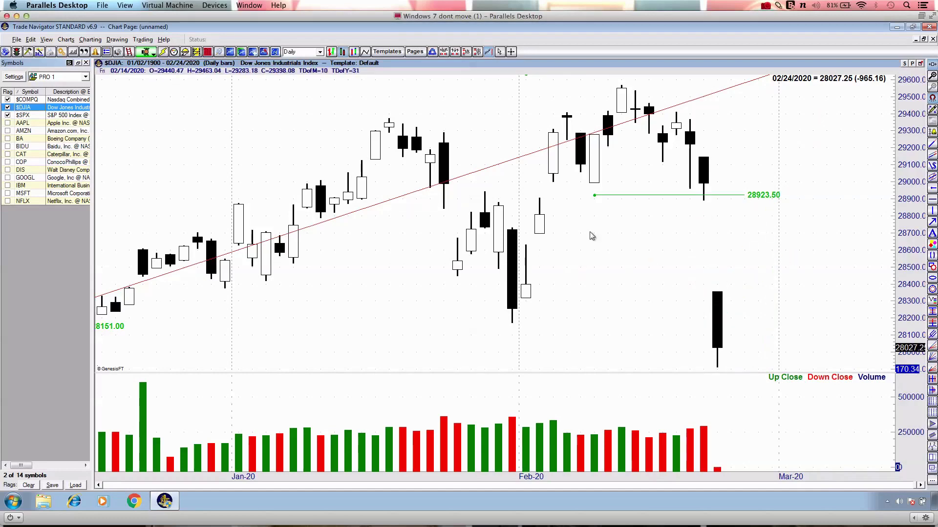
- Display the daily Nasdaq Composite chart, hide its annotations, and widen the bar spacing
click(28, 99)
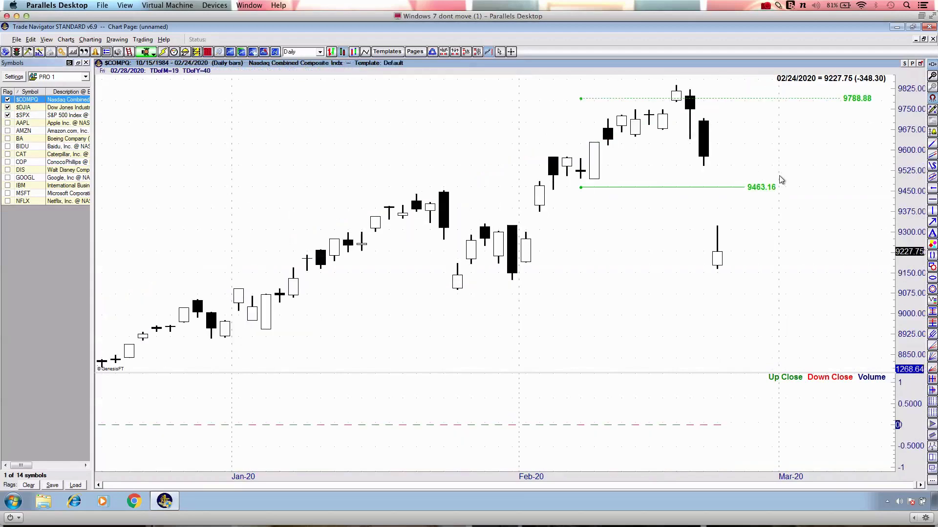
click(668, 108)
key(Up)
key(Up)
key(Up)
key(Up)
key(Up)
key(Up)
key(Up)
key(Up)
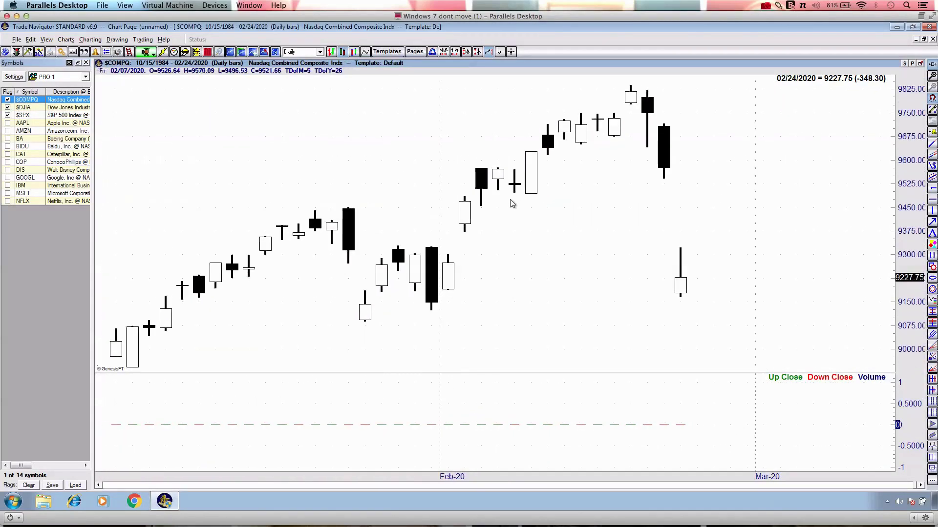
scroll(511, 203, up, 2)
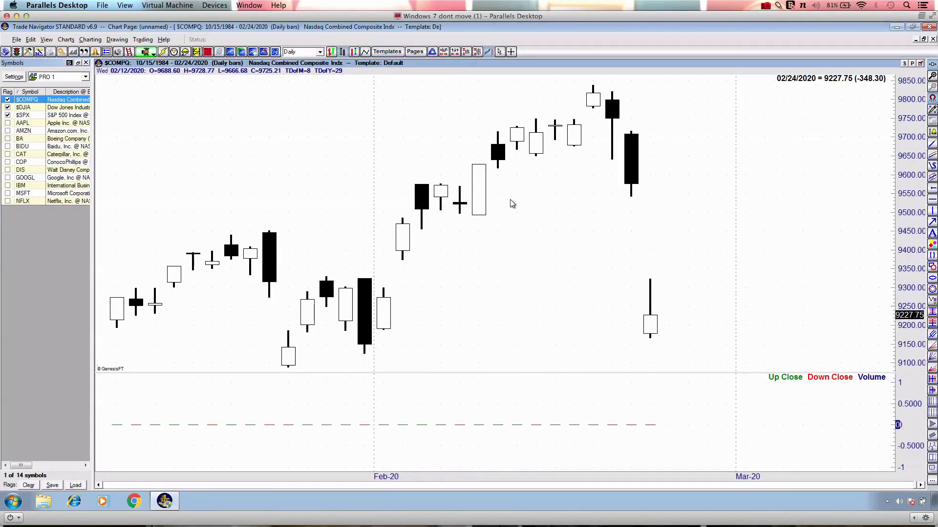
- Examine the Nasdaq Composite's daily advance and February drop at wider and narrower bar spacings
scroll(511, 204, down, 6)
scroll(510, 203, up, 2)
scroll(511, 203, up, 3)
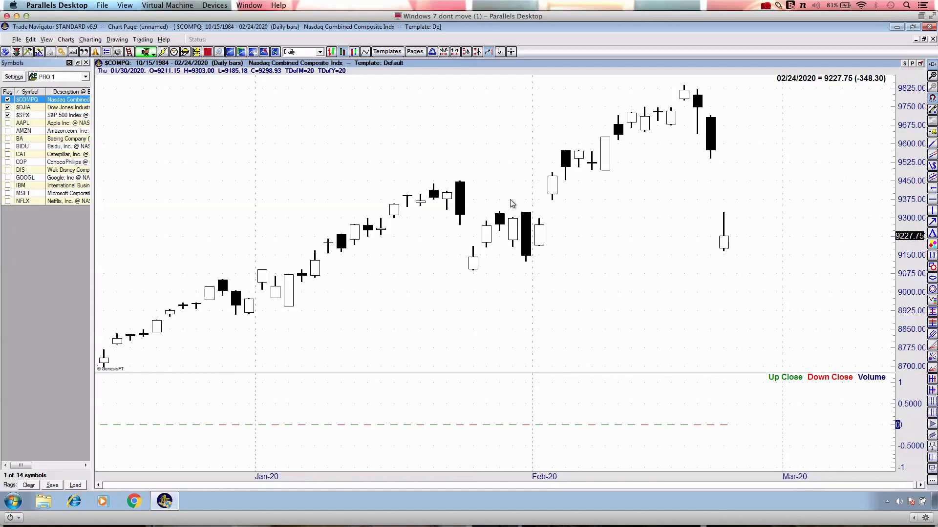
scroll(511, 203, up, 1)
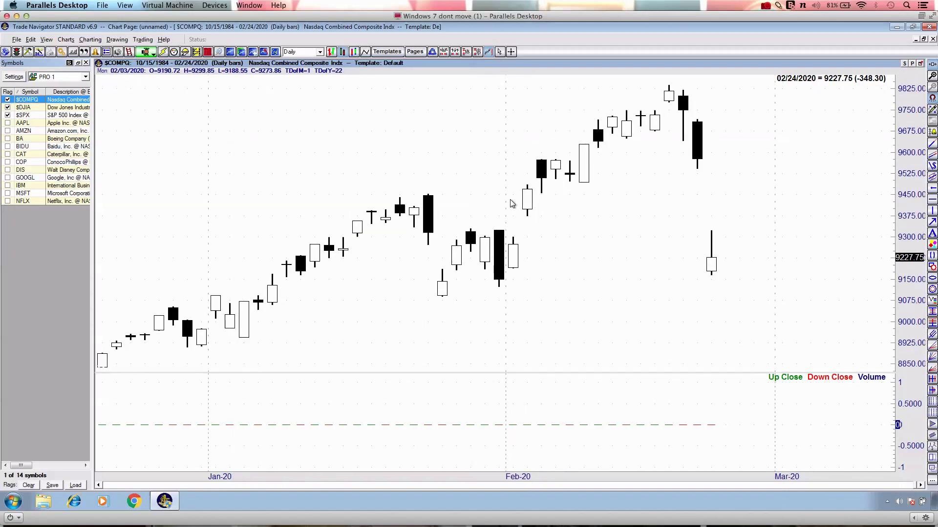
scroll(511, 203, up, 4)
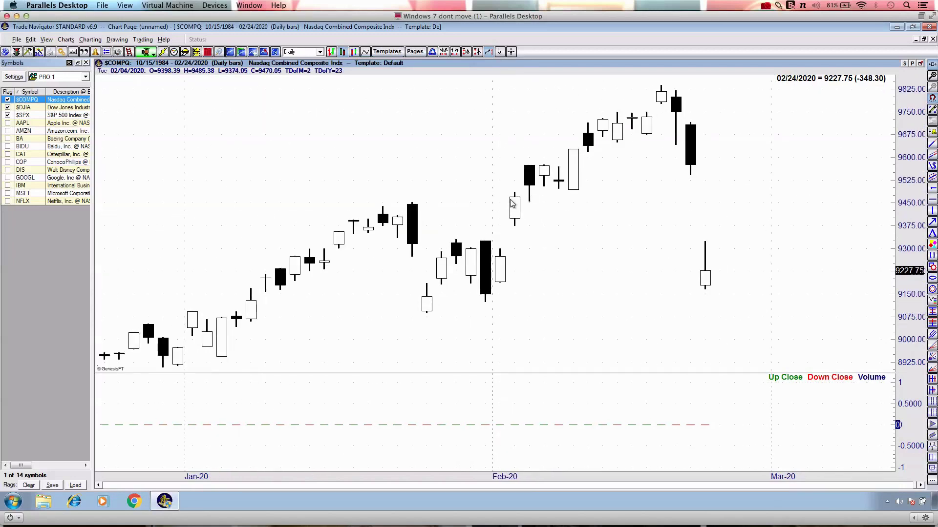
scroll(511, 203, up, 2)
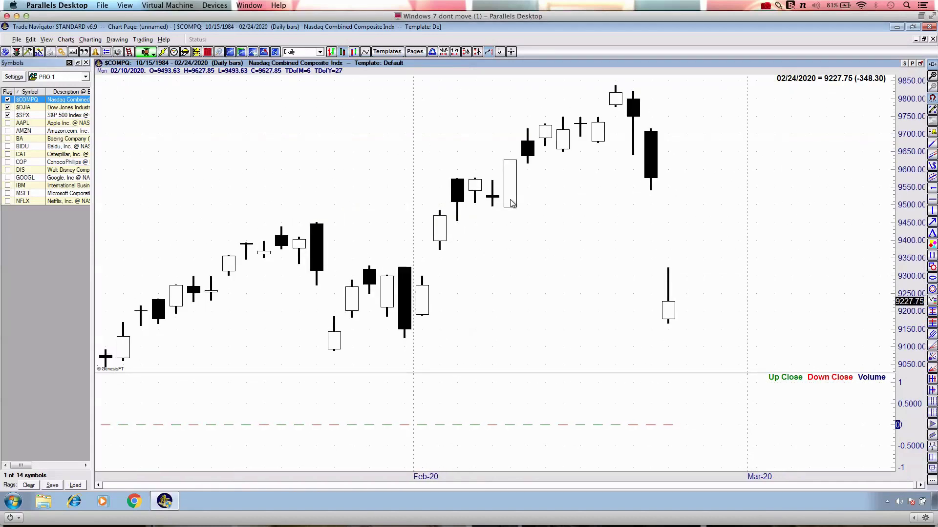
scroll(512, 204, down, 5)
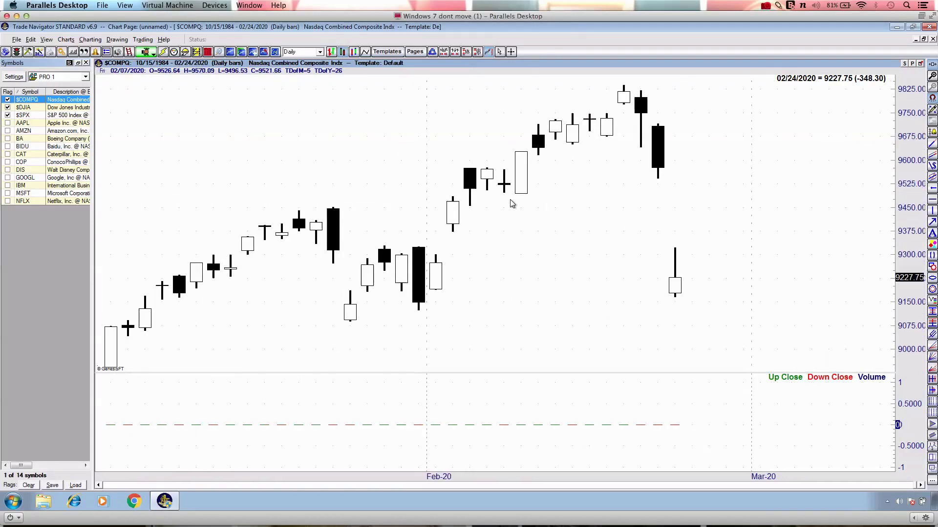
scroll(512, 203, down, 1)
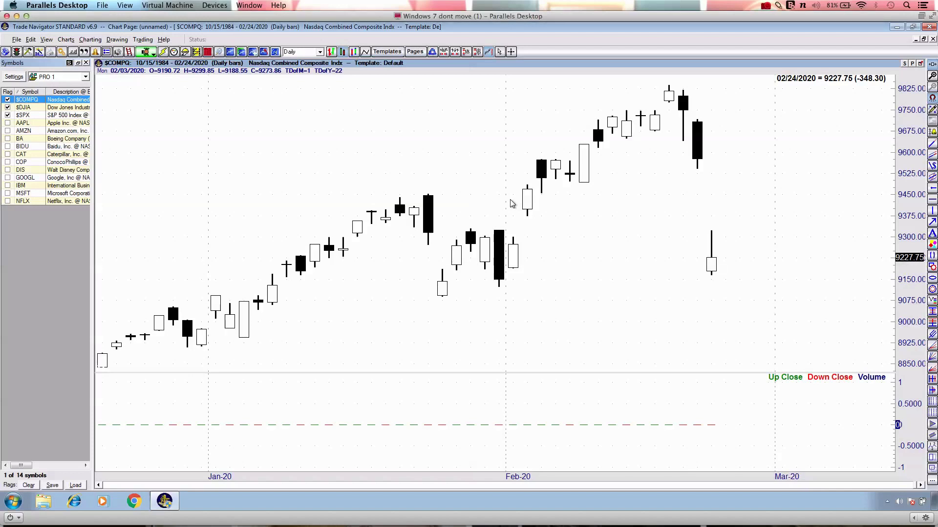
scroll(512, 203, up, 1)
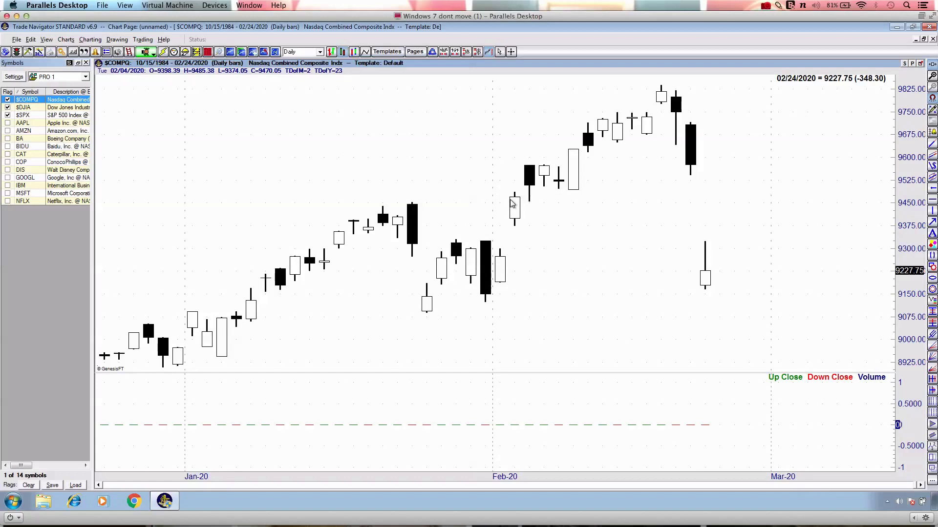
scroll(437, 178, up, 5)
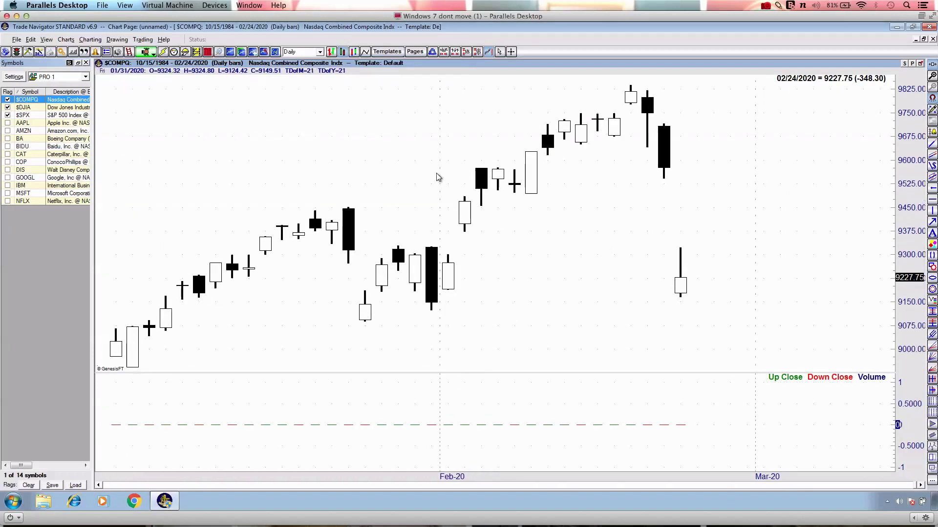
scroll(437, 178, up, 1)
scroll(437, 178, up, 2)
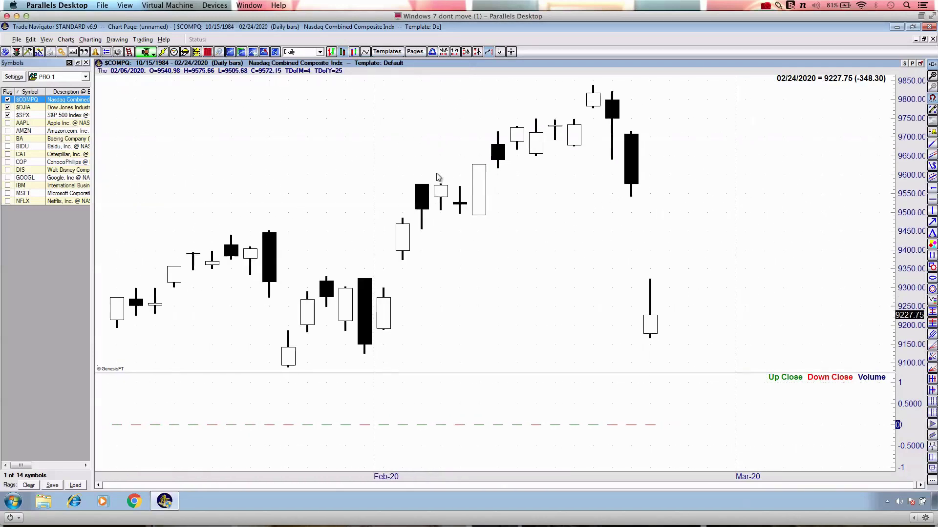
scroll(309, 183, down, 2)
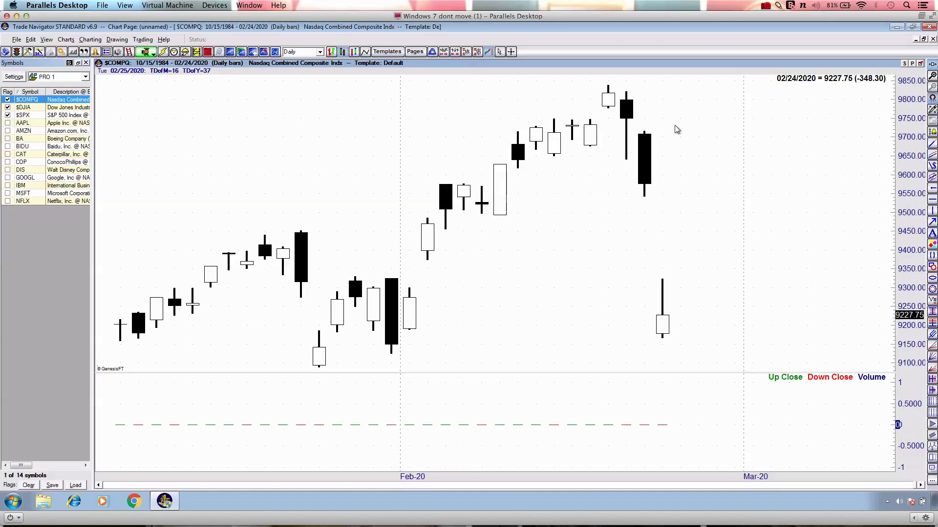
scroll(677, 129, down, 10)
scroll(677, 129, up, 3)
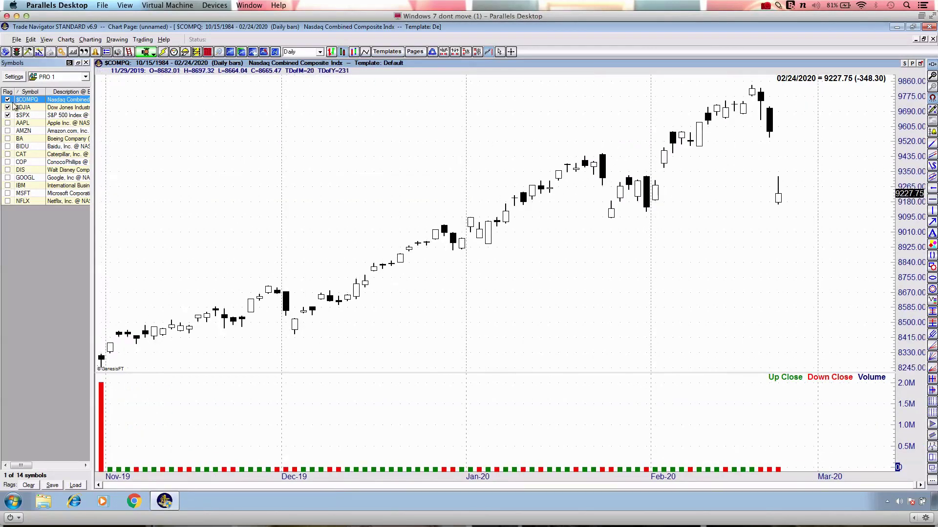
- Display the daily Dow Jones Industrials chart and turn its hidden annotations back on
click(29, 108)
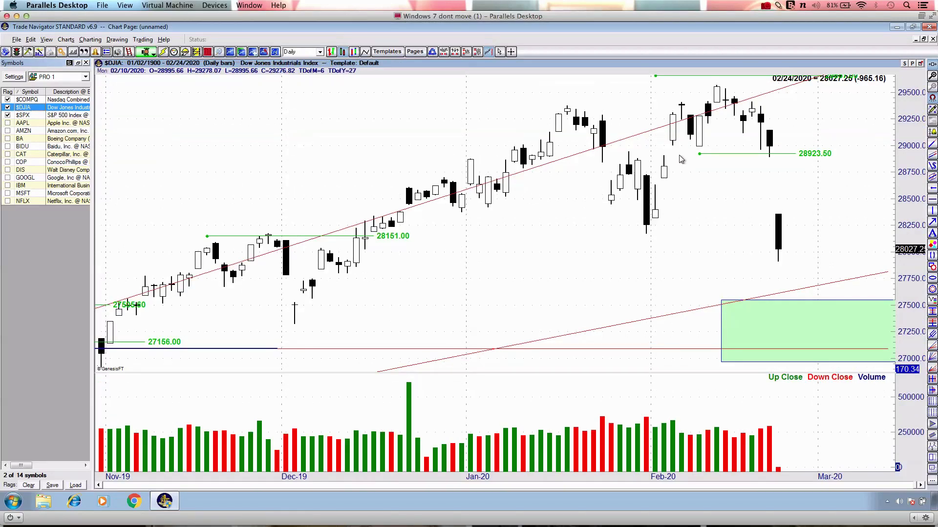
drag(690, 204, 571, 201)
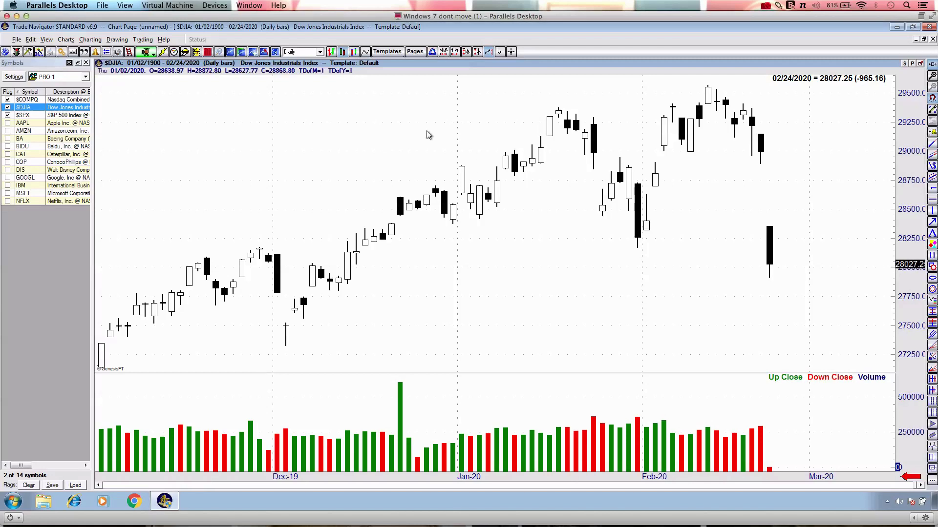
right_click(408, 132)
mouse_move(488, 242)
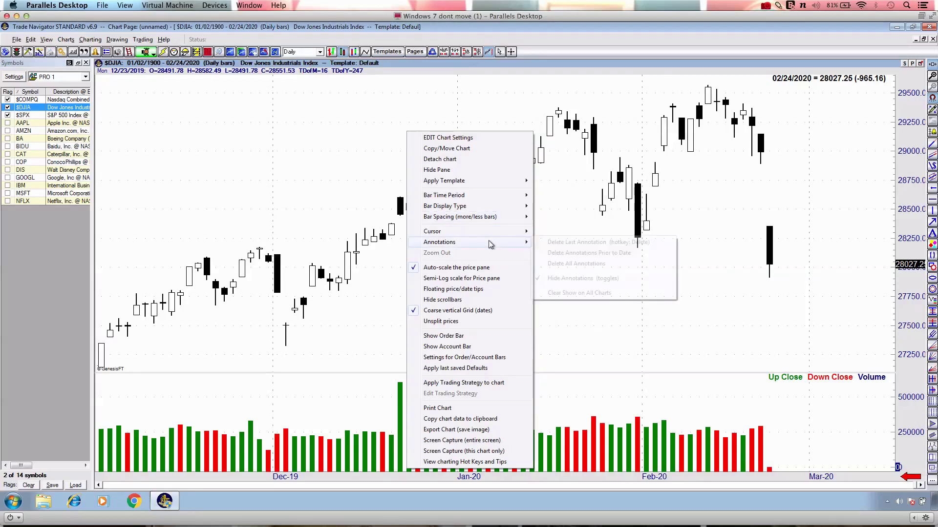
click(550, 273)
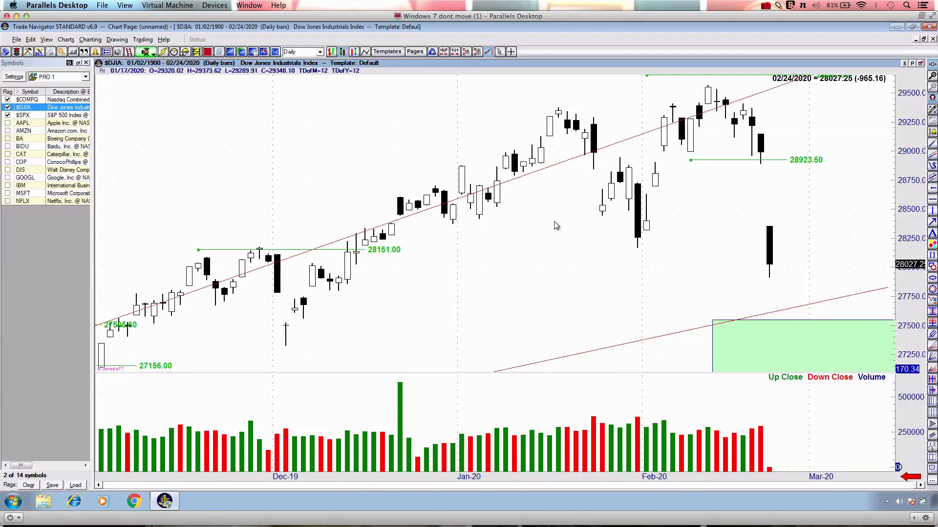
- Sketch freehand strokes at the Dow's early-January high, clear them, and draw a red arrow pointing to that bar
scroll(556, 225, down, 4)
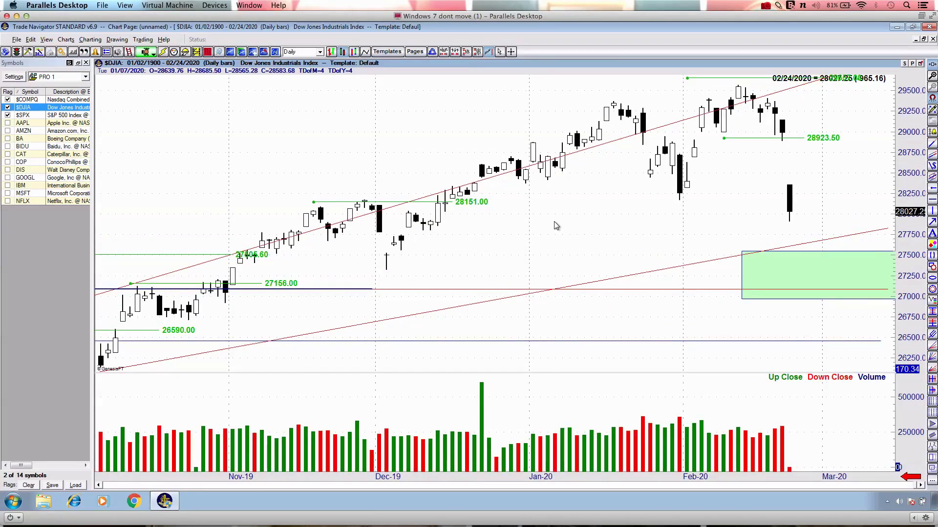
scroll(555, 225, up, 1)
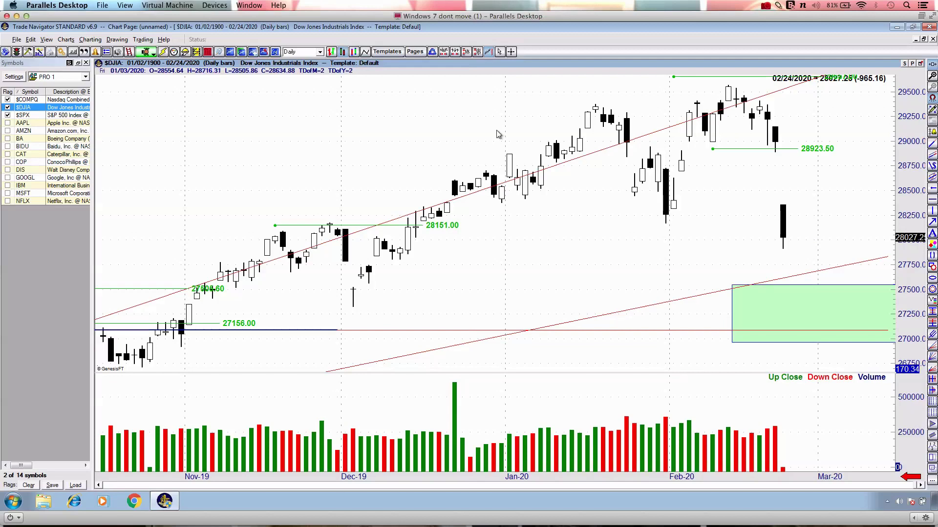
mouse_move(486, 96)
mouse_down()
mouse_move(508, 141)
mouse_move(528, 120)
mouse_up()
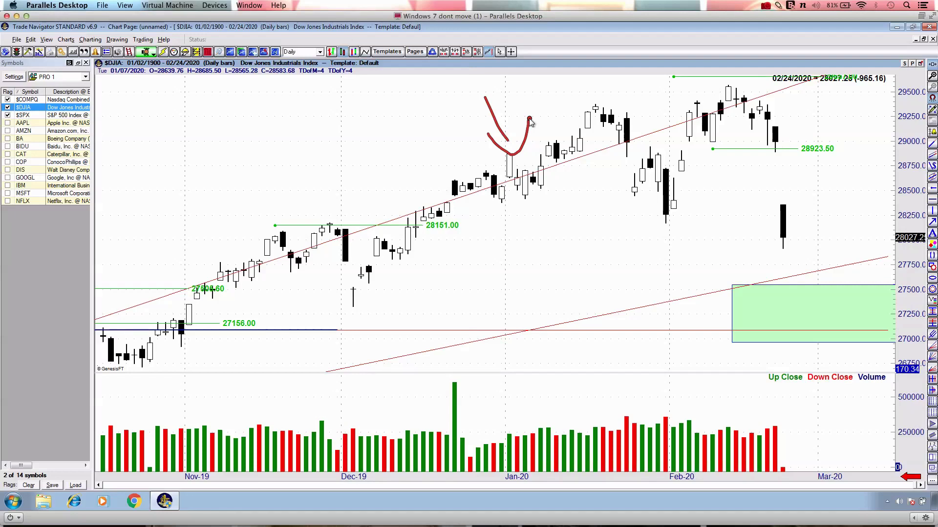
key(Escape)
key(ctrl+grave)
drag(571, 88, 522, 133)
mouse_move(518, 113)
mouse_down()
mouse_move(514, 123)
mouse_move(569, 122)
mouse_up()
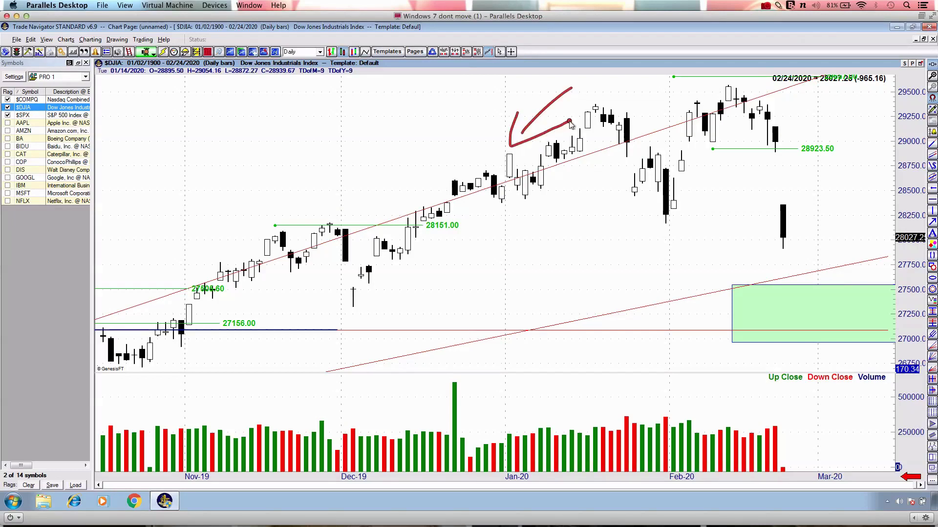
- Clear the red arrow, sketch short horizontal strokes along the Dow's mid-January advance, and clear them again
key(ctrl+grave)
key(ctrl+grave)
drag(518, 144, 522, 144)
drag(567, 144, 605, 134)
drag(554, 118, 606, 119)
click(628, 119)
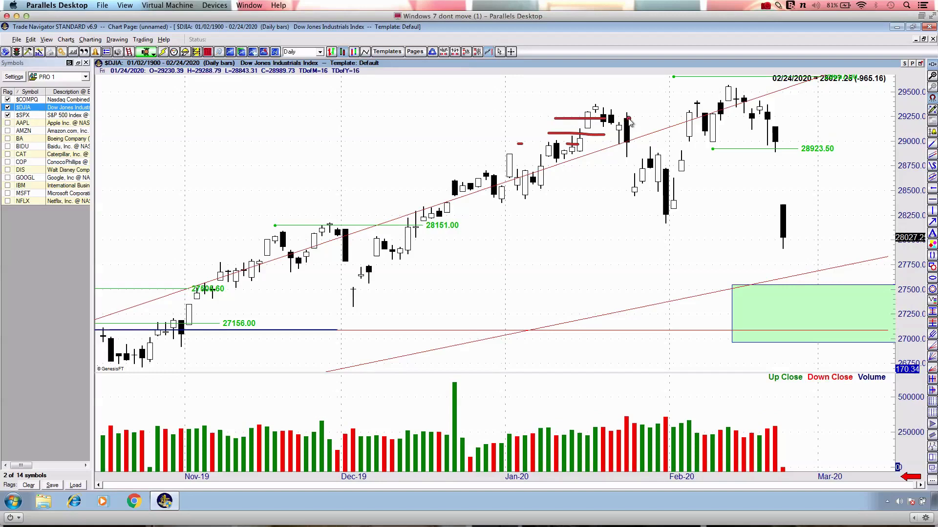
key(ctrl+grave)
- Examine the Dow's advance since 2019 and the February drop at wider and narrower bar spacings
key(Up)
key(Up)
key(Up)
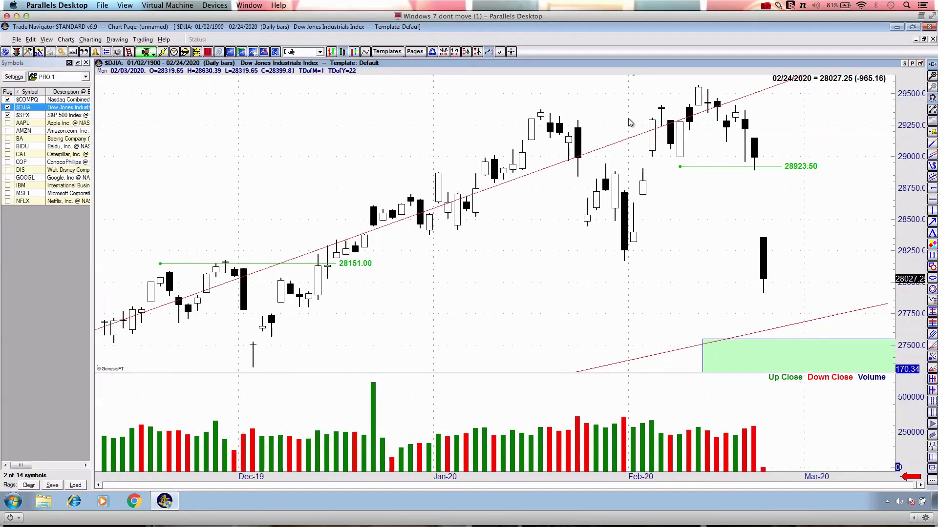
scroll(629, 122, down, 2)
scroll(629, 122, down, 1)
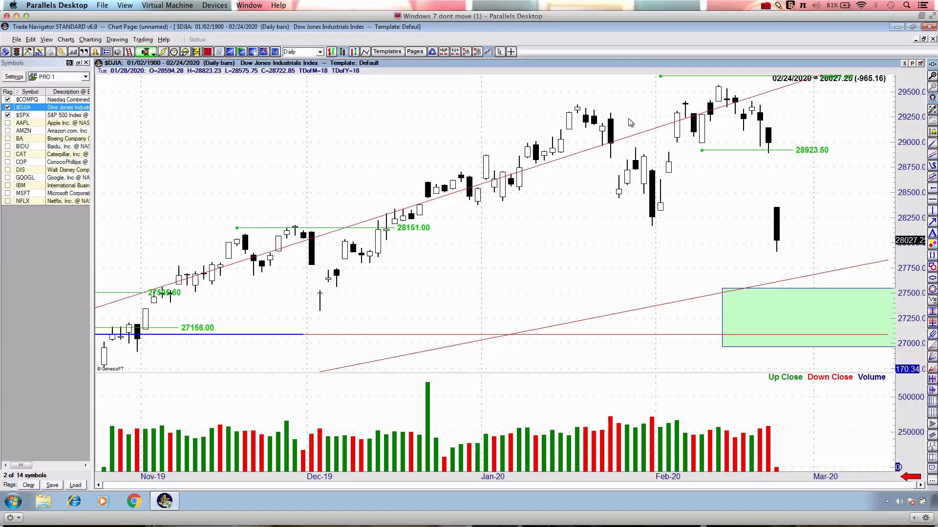
scroll(629, 122, up, 1)
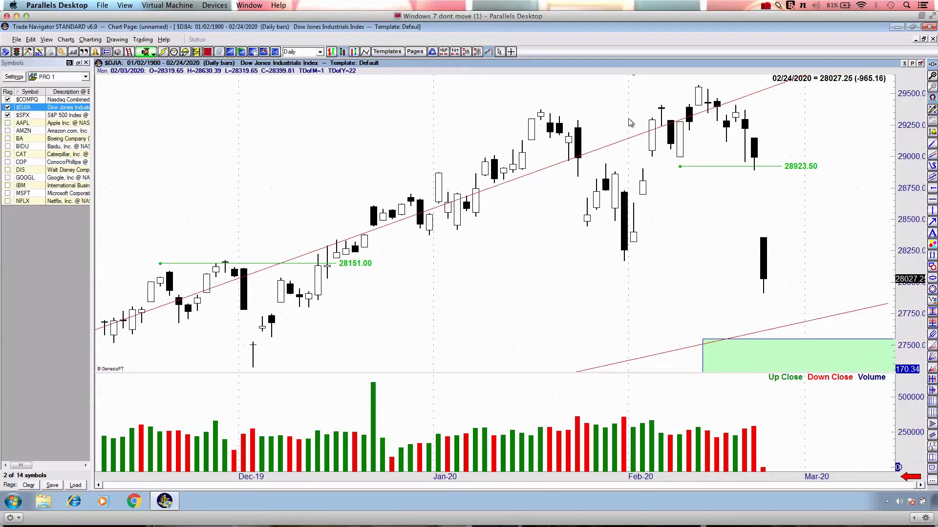
scroll(630, 123, down, 1)
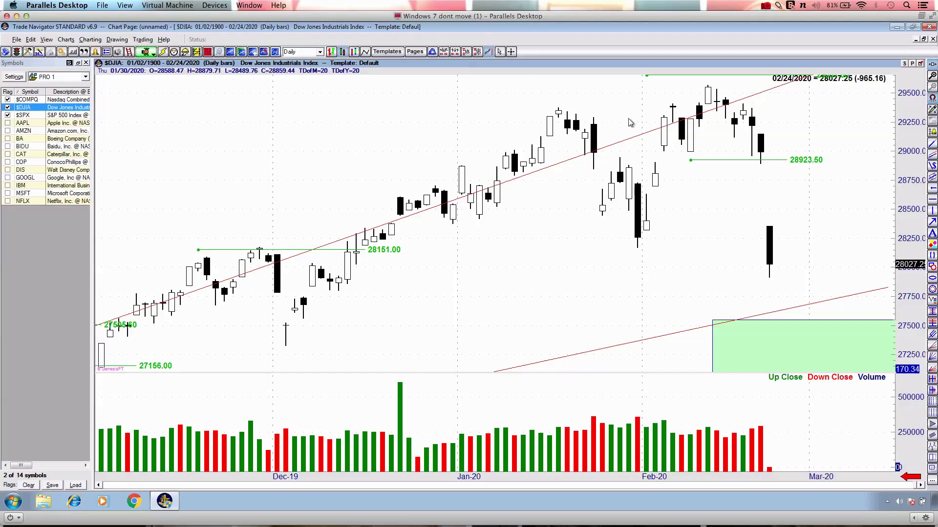
scroll(630, 122, down, 4)
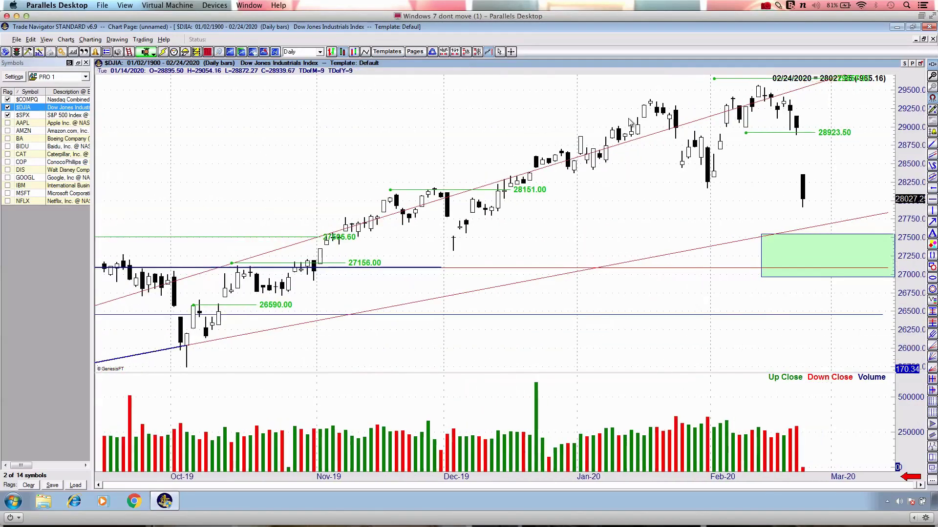
scroll(628, 123, down, 4)
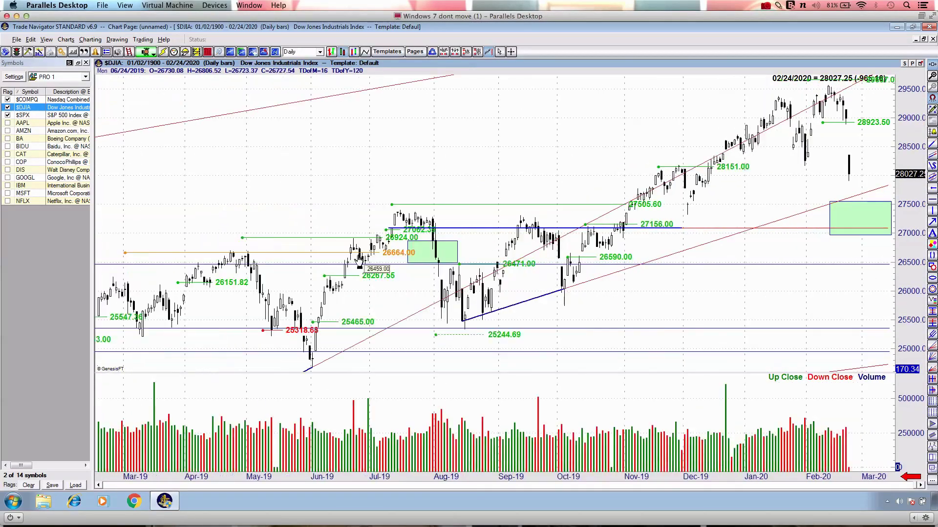
- Sketch freehand arrows over the Dow's late-2018 decline and early-2019 rebound, and clear them
mouse_move(290, 278)
mouse_down()
mouse_move(404, 245)
mouse_move(415, 224)
mouse_up()
mouse_move(178, 201)
mouse_down()
mouse_move(244, 279)
mouse_move(262, 259)
mouse_up()
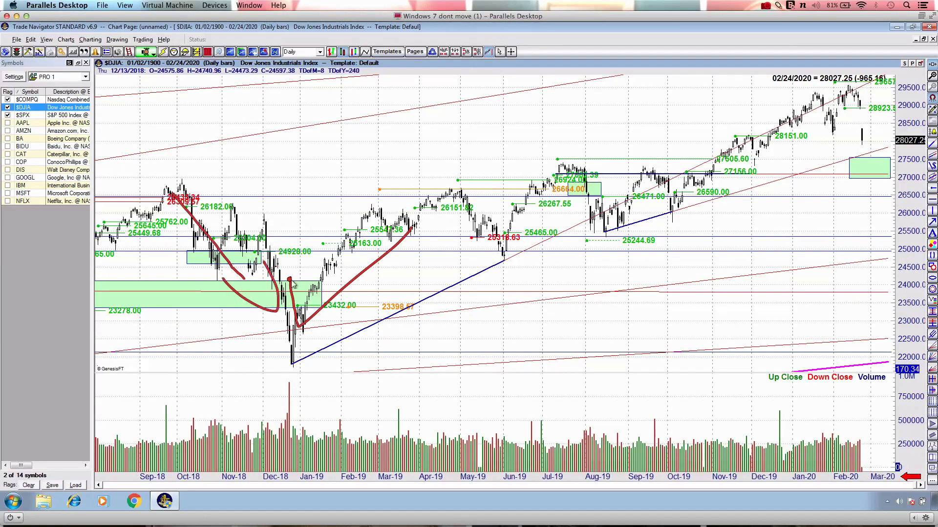
key(Escape)
- Draw freehand strokes along the Dow's 2019 swings and adjust the bar spacing to span December 2018 to March 2020
key(ctrl+3)
drag(281, 317, 372, 252)
drag(386, 221, 397, 214)
drag(399, 241, 388, 323)
mouse_move(490, 249)
mouse_down()
mouse_move(510, 235)
mouse_move(471, 252)
mouse_up()
drag(531, 214, 515, 286)
key(Up)
key(Up)
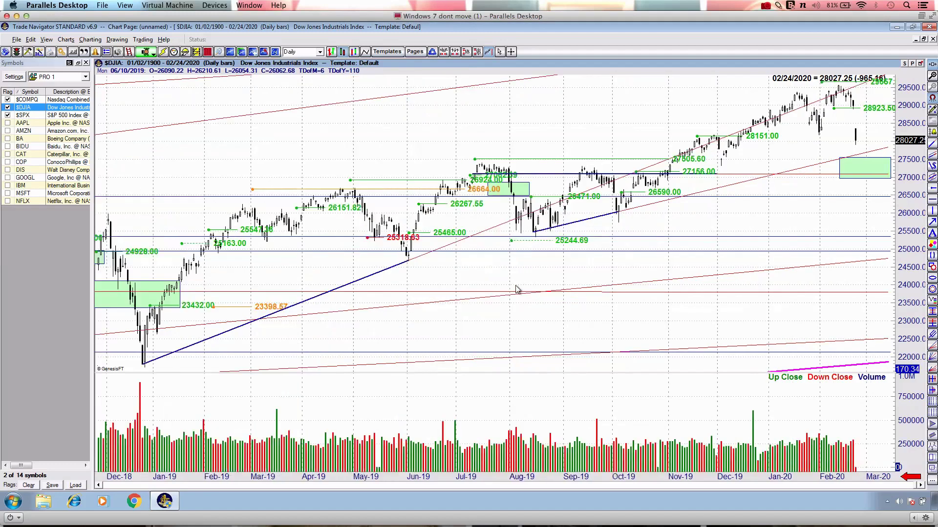
key(Down)
- Sketch curved arrows along the Dow's 2019 advance and October–January rally, add horizontal strokes at the spring levels, and clear them all
key(ctrl+grave)
drag(192, 300, 526, 208)
drag(577, 181, 544, 292)
mouse_move(166, 262)
mouse_down()
mouse_move(280, 262)
mouse_move(387, 229)
mouse_up()
mouse_move(337, 220)
mouse_down()
mouse_move(430, 218)
mouse_move(494, 230)
mouse_up()
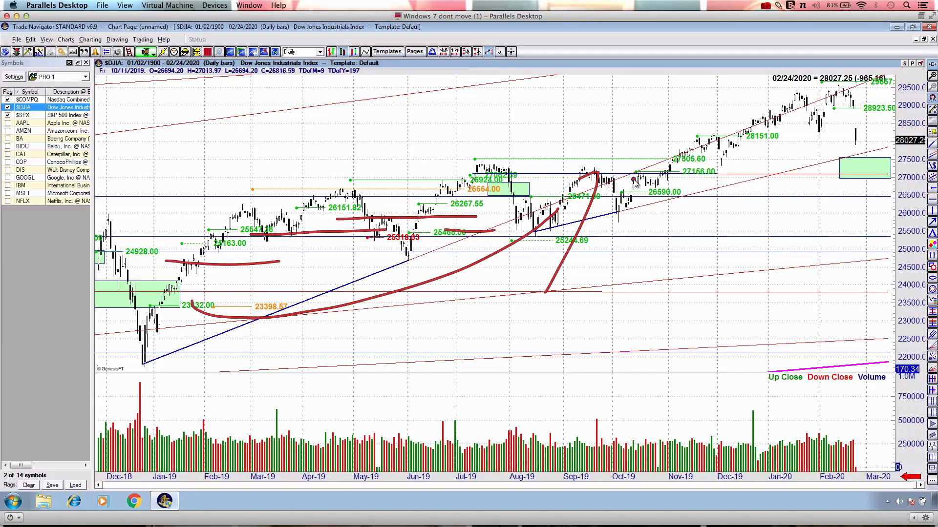
mouse_move(586, 193)
mouse_down()
mouse_move(757, 126)
mouse_move(775, 151)
mouse_up()
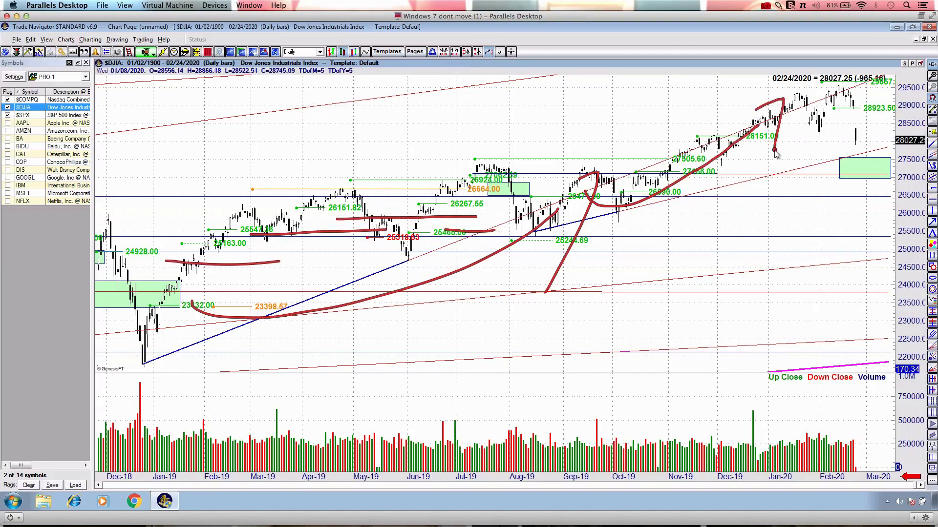
key(Escape)
- Widen the Dow chart's bar spacing and shift the bars back to leave empty space through April 2020
key(Up)
key(Up)
key(Up)
key(Up)
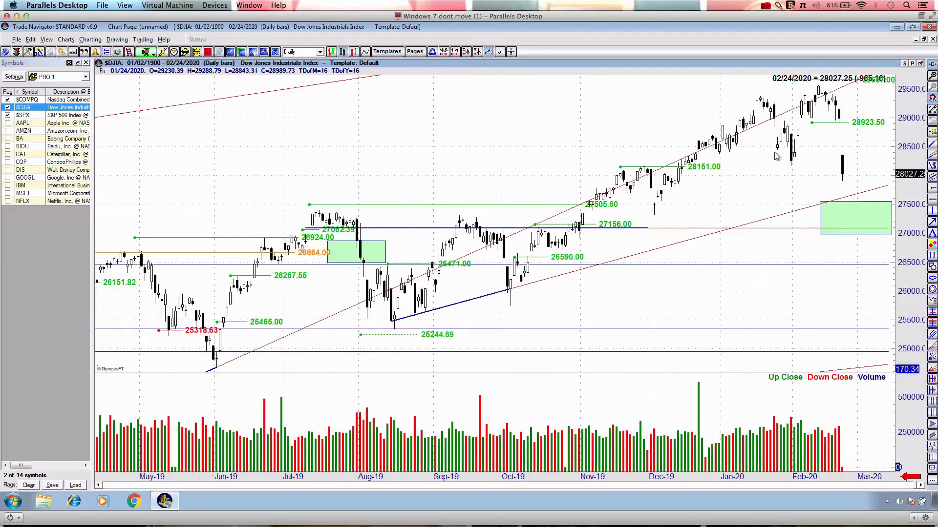
scroll(719, 146, up, 2)
scroll(680, 164, up, 1)
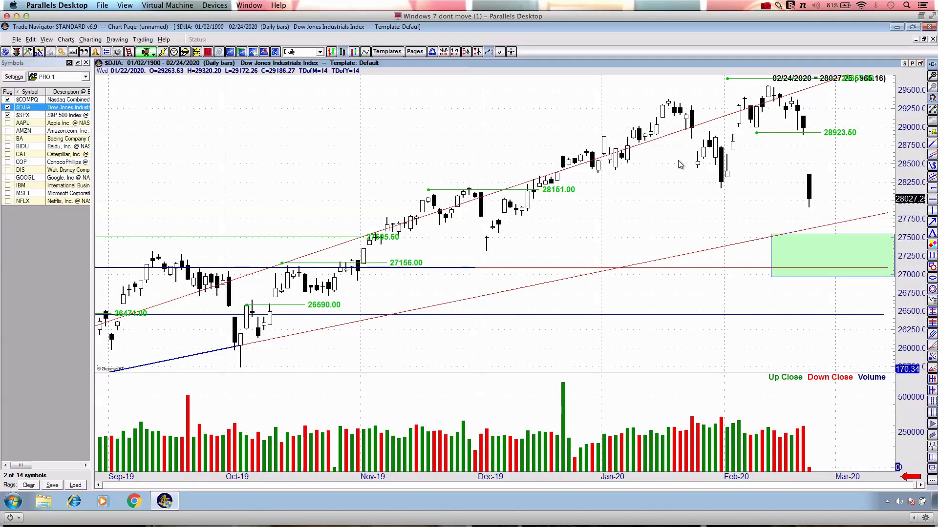
scroll(680, 164, up, 1)
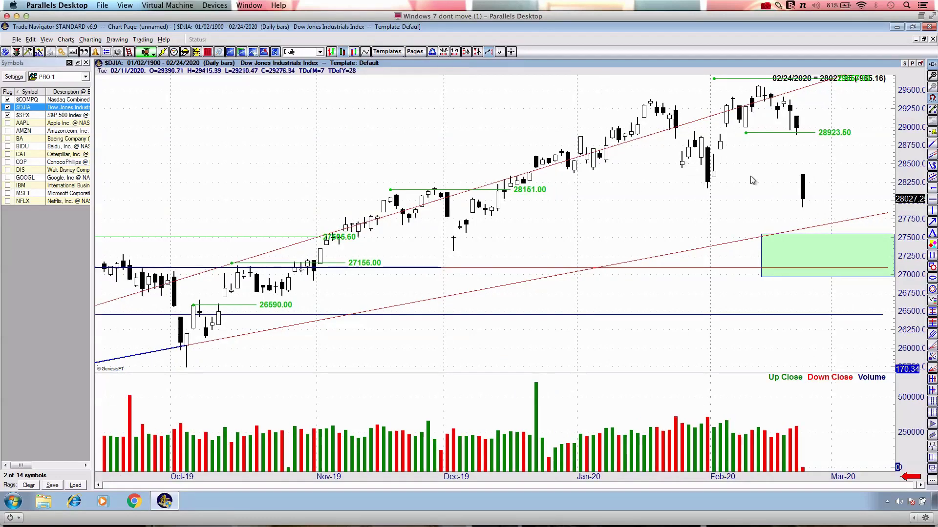
drag(758, 171, 638, 168)
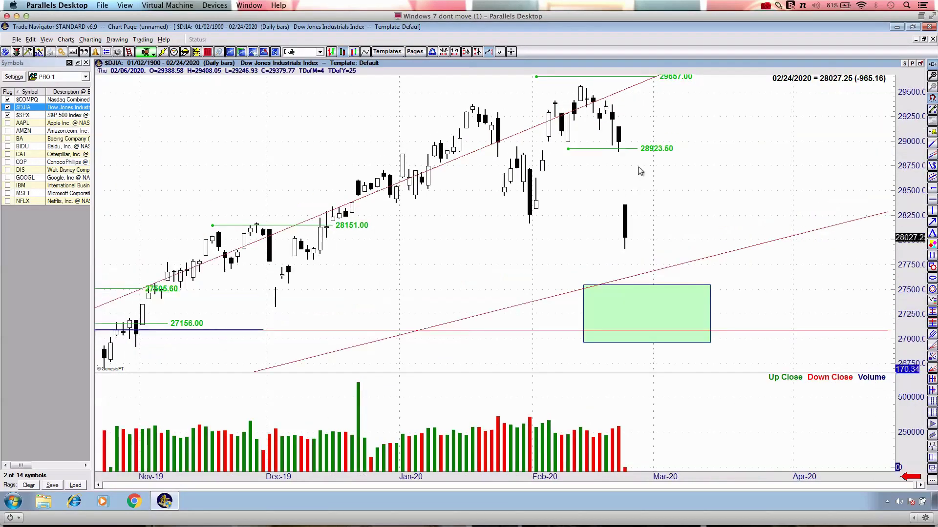
- Bracket the Dow's latest bar, mark the preceding decline and the green target zone with freehand strokes, and clear them
drag(610, 112, 623, 145)
mouse_move(629, 198)
mouse_down()
mouse_move(637, 252)
mouse_move(656, 253)
mouse_up()
drag(652, 286, 645, 310)
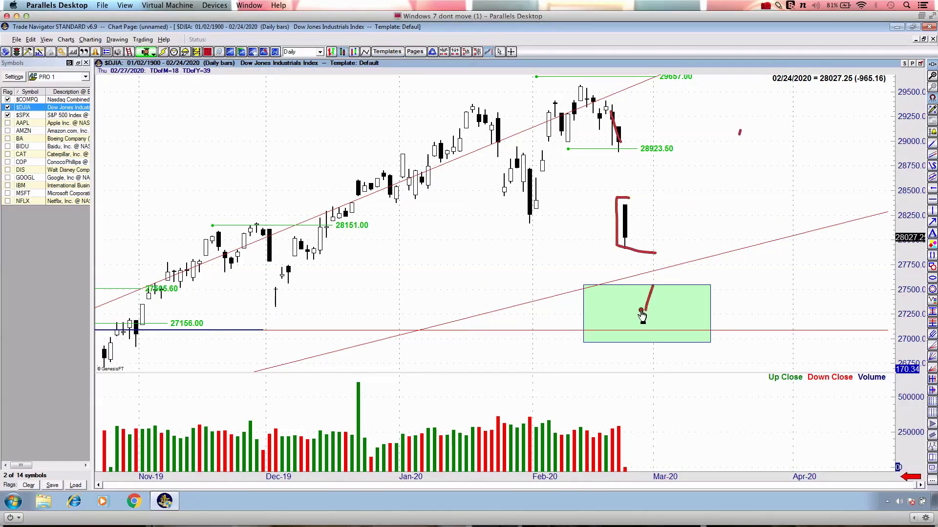
mouse_move(543, 279)
mouse_down()
mouse_move(591, 360)
mouse_move(734, 273)
mouse_move(548, 280)
mouse_up()
key(Escape)
- Display the daily S&P 500 chart, sketch a projected drop into the green zone with a rebound, and clear it
scroll(585, 250, down, 3)
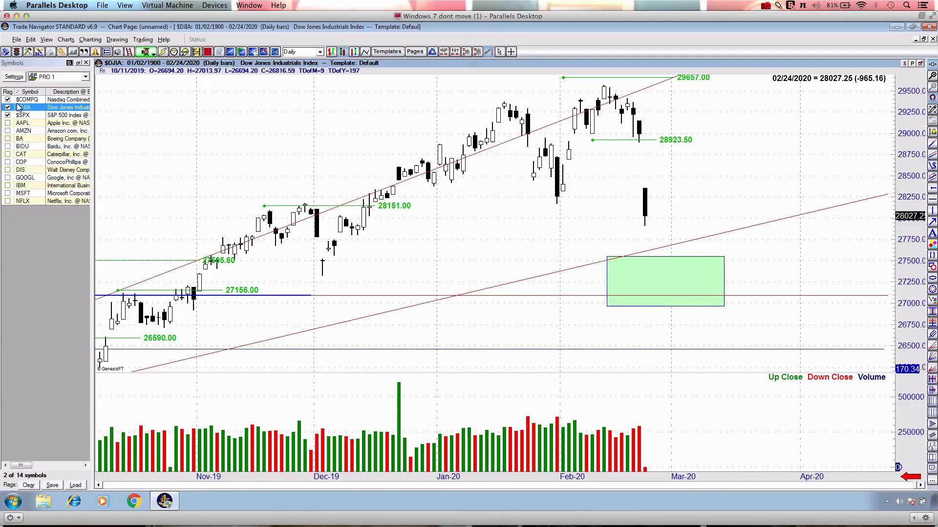
click(30, 116)
drag(755, 208, 585, 215)
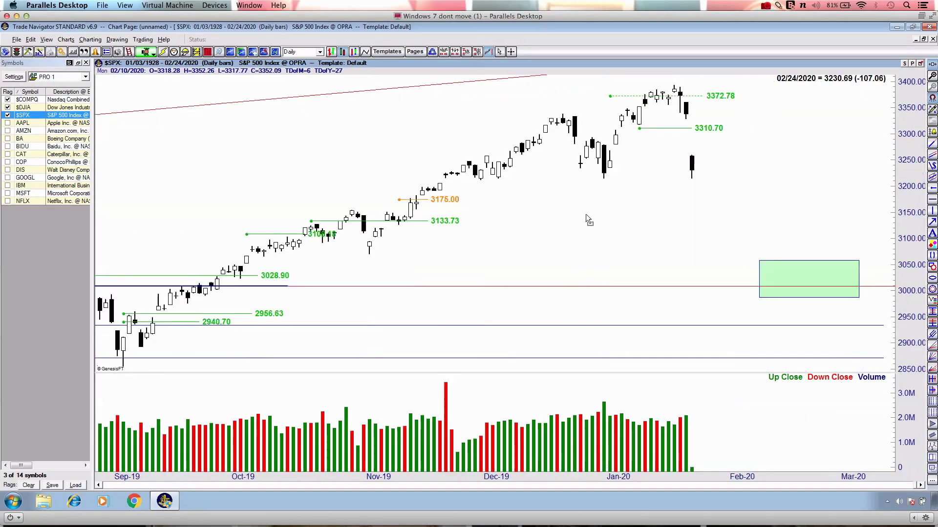
mouse_move(686, 154)
mouse_down()
mouse_move(756, 279)
mouse_move(786, 224)
mouse_up()
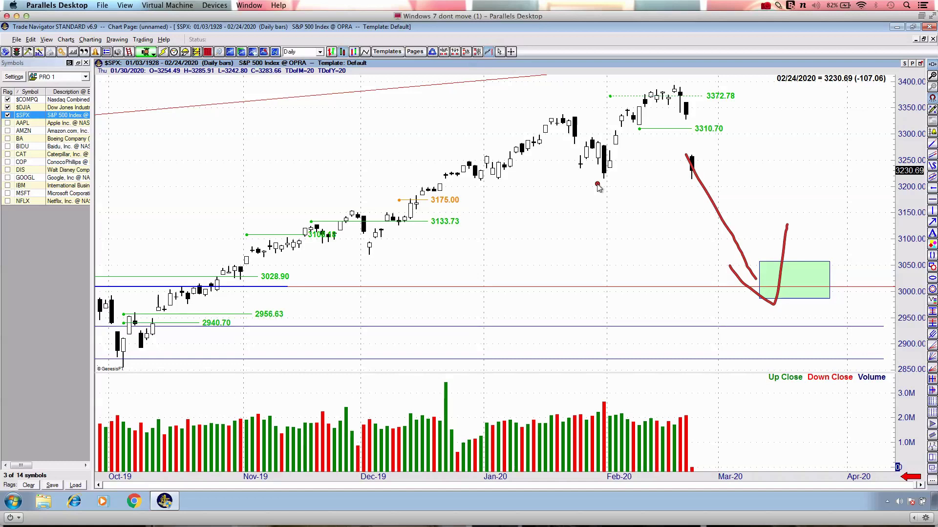
key(Escape)
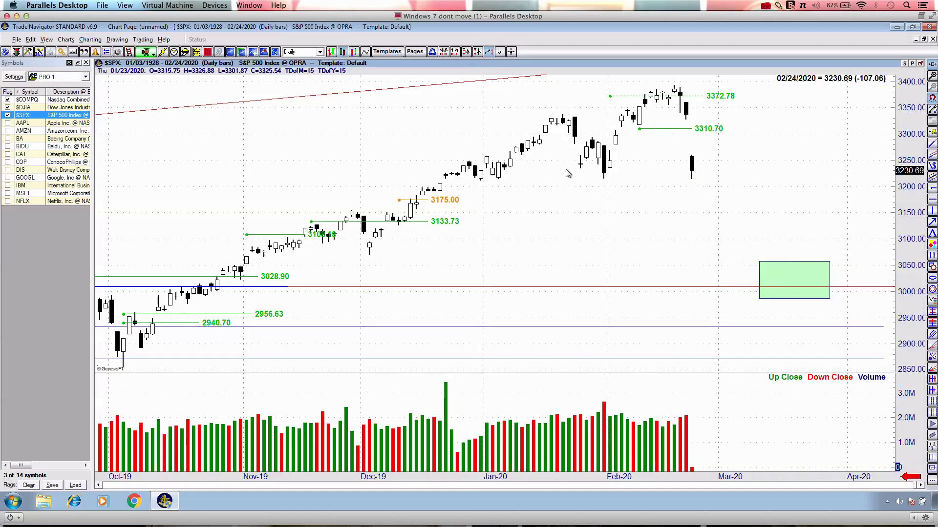
- Select pen 2, sketch rising and horizontal strokes beyond the S&P 500's late-February bars, and clear them
key(ctrl+2)
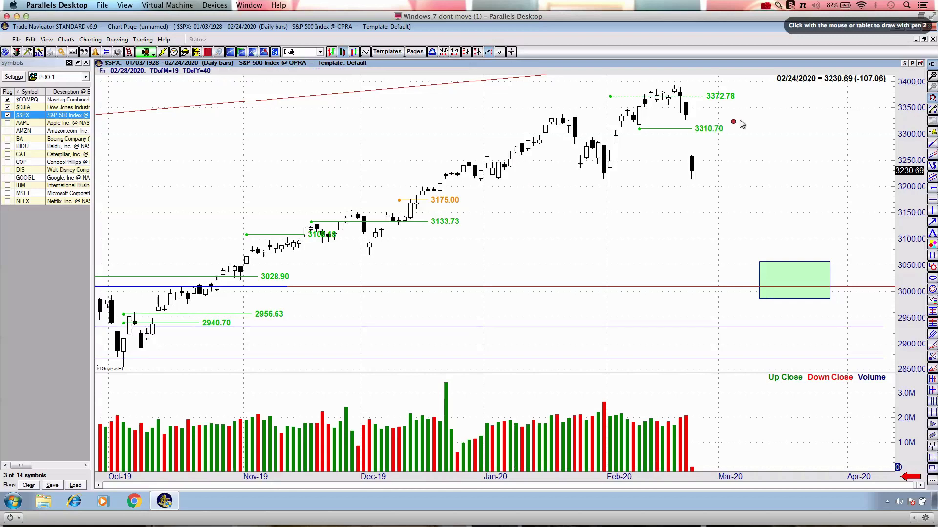
mouse_move(727, 140)
mouse_down()
mouse_move(702, 159)
mouse_move(754, 158)
mouse_move(771, 93)
mouse_up()
drag(842, 89, 919, 88)
key(Escape)
- Mark a turn at the S&P 500's latest bar, a horizontal level near 3325 and a downward arrow beyond it, and clear them
scroll(564, 125, up, 1)
scroll(564, 125, up, 1)
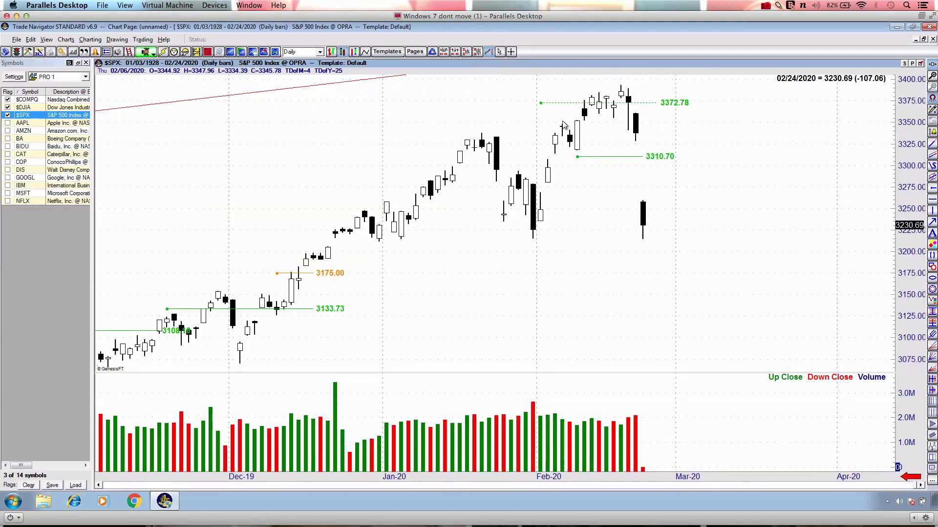
scroll(564, 125, down, 1)
scroll(564, 125, down, 1)
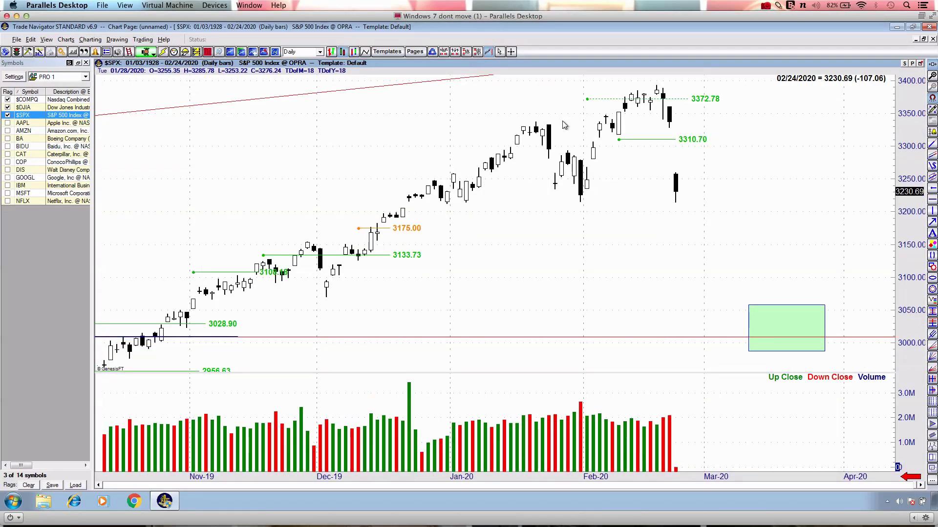
scroll(564, 125, up, 1)
scroll(564, 126, up, 1)
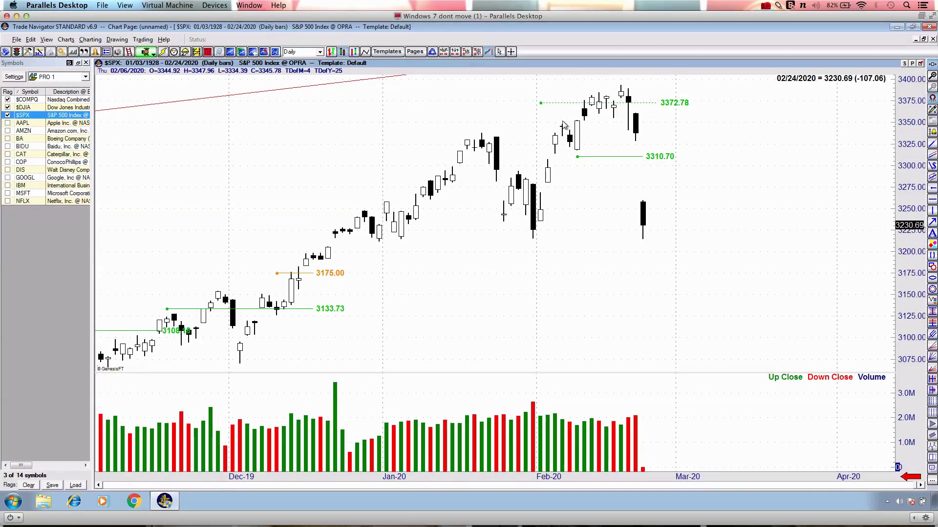
drag(634, 203, 677, 215)
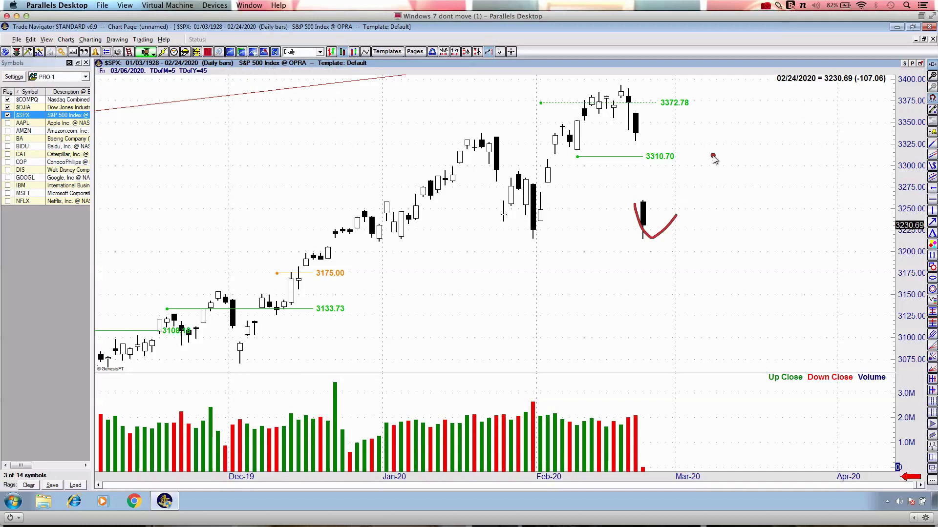
drag(645, 143, 778, 145)
drag(864, 151, 928, 155)
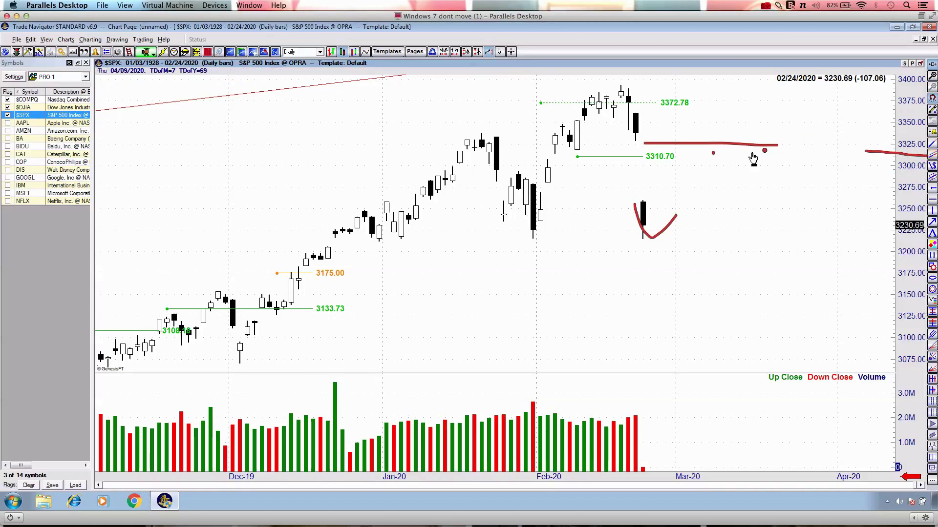
drag(704, 147, 765, 278)
drag(711, 246, 792, 222)
key(Escape)
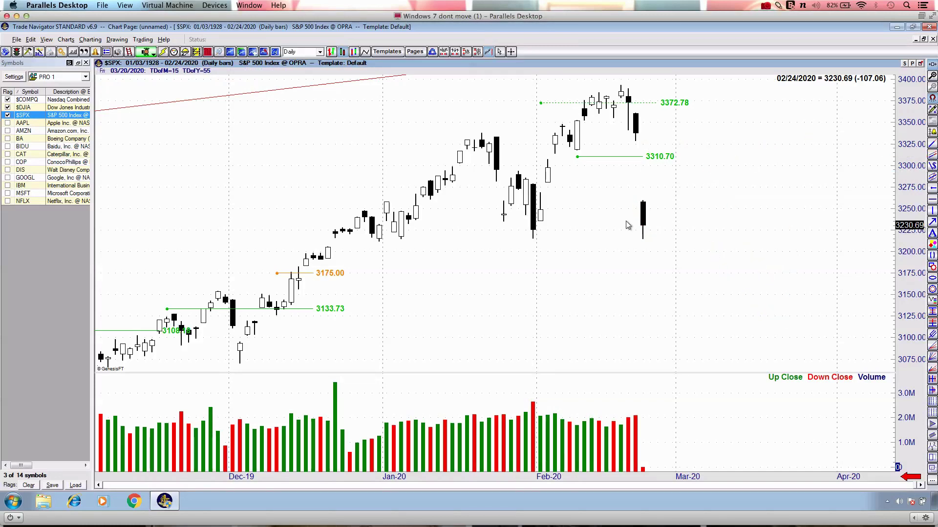
- Sketch two roughly parallel lines joined by a vertical stroke, add a downward arrow from the February high, and clear everything
drag(179, 153, 389, 113)
drag(294, 137, 295, 221)
drag(125, 237, 462, 225)
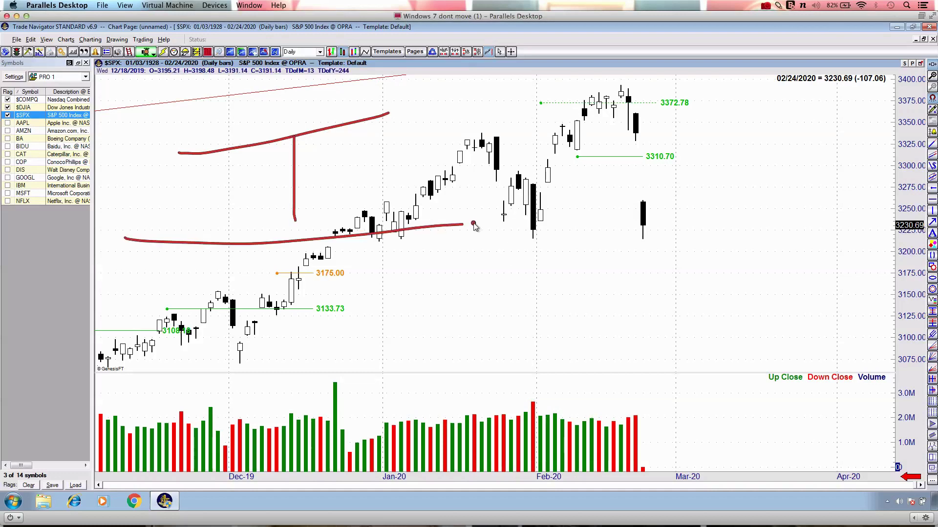
drag(629, 106, 724, 332)
drag(676, 304, 742, 288)
key(Escape)
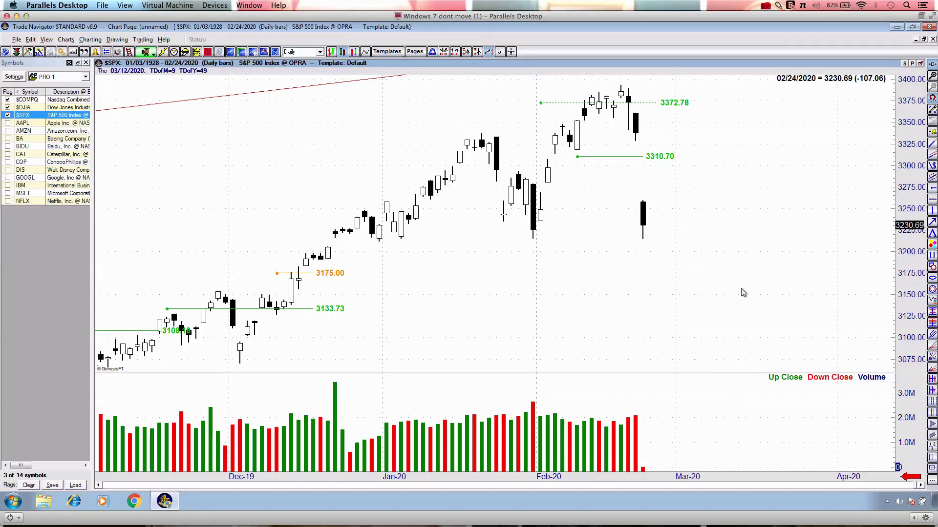
- Narrow the S&P 500's bar spacing, sketch a freehand path from the latest bar toward the green zone, and clear it
key(Down)
key(Down)
key(Down)
key(Down)
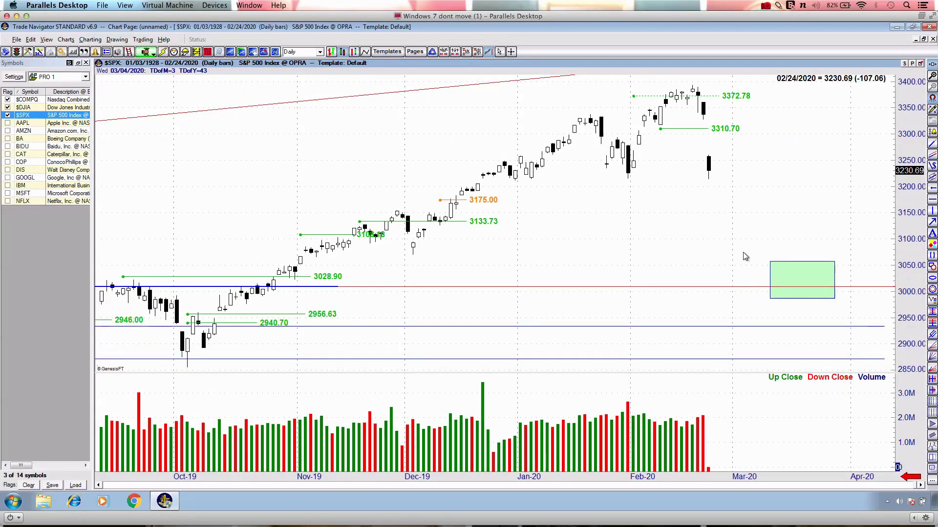
key(ctrl+2)
mouse_move(710, 176)
mouse_down()
mouse_move(771, 274)
mouse_move(756, 274)
mouse_move(807, 261)
mouse_move(810, 244)
mouse_up()
key(Escape)
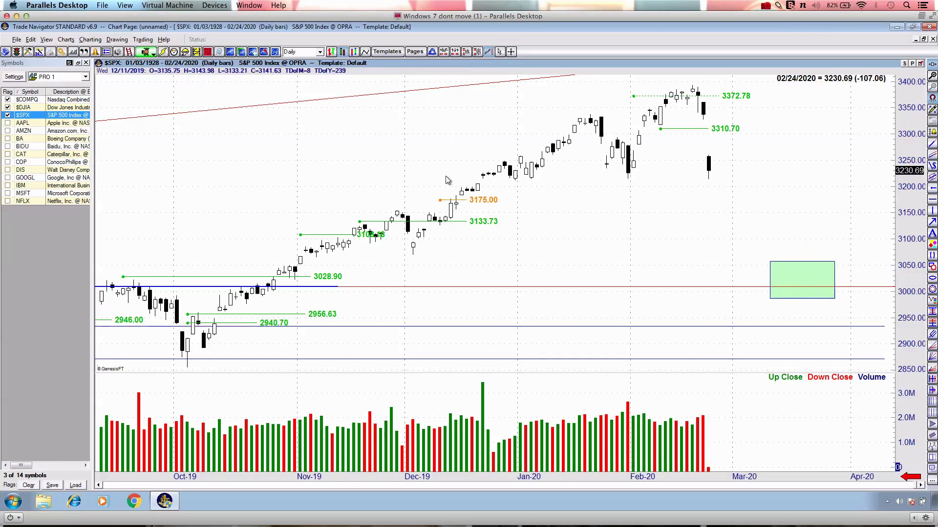
- Switch the S&P 500 to weekly bars and circle the latest MACD and stochastic crossovers
key(ctrl+w)
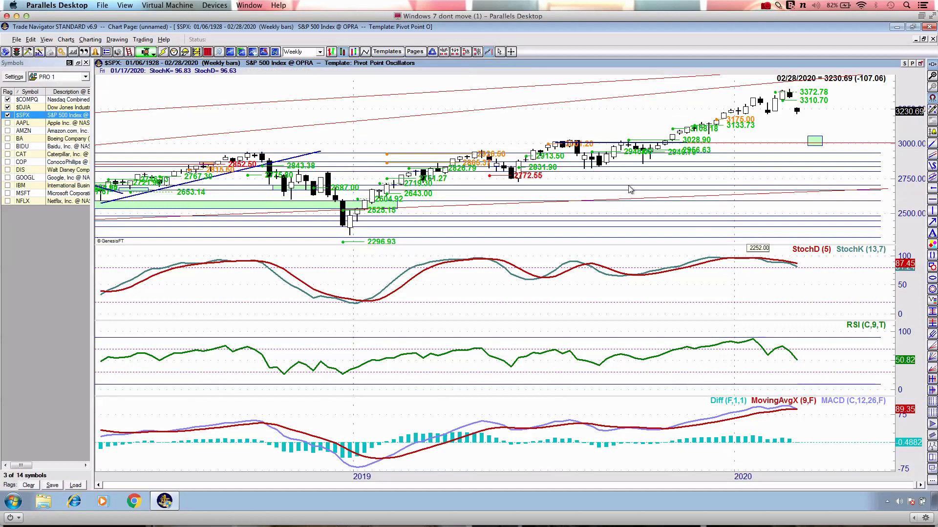
drag(81, 82, 232, 57)
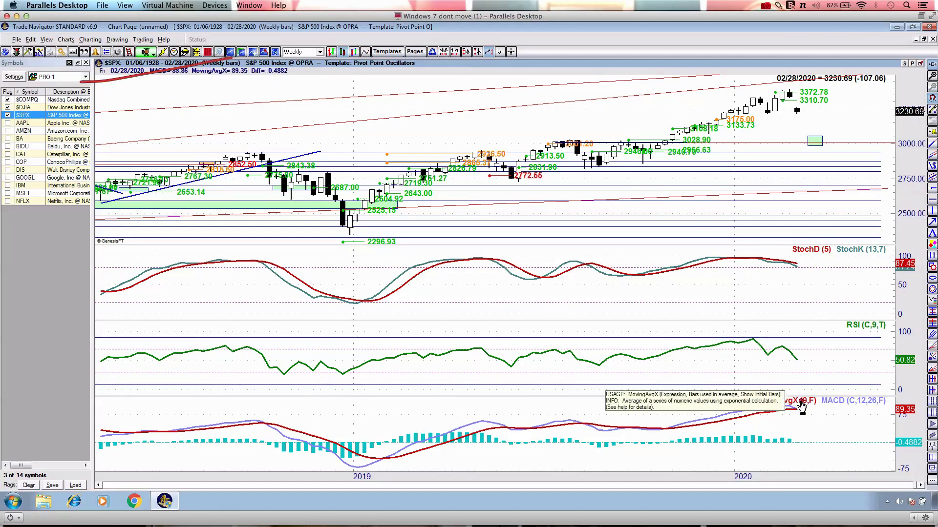
drag(791, 394, 787, 396)
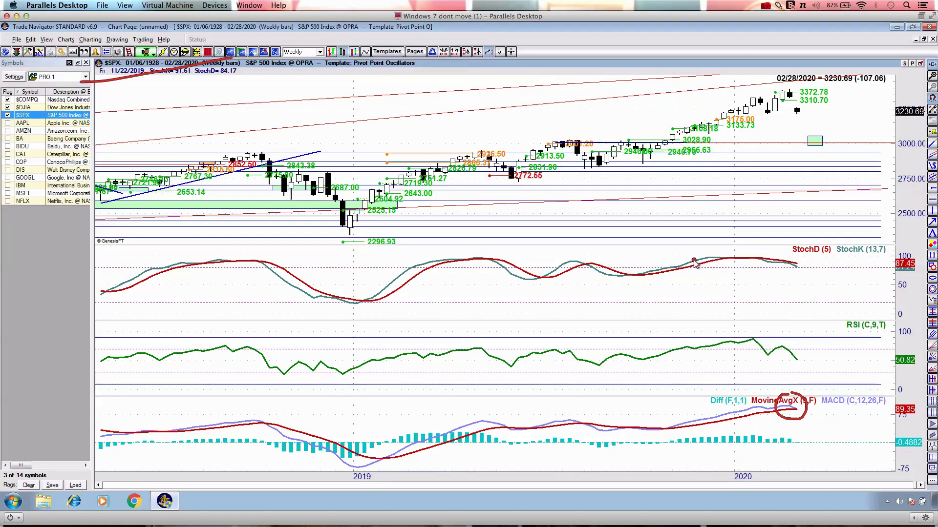
mouse_move(770, 255)
mouse_down()
mouse_move(815, 266)
mouse_move(769, 259)
mouse_up()
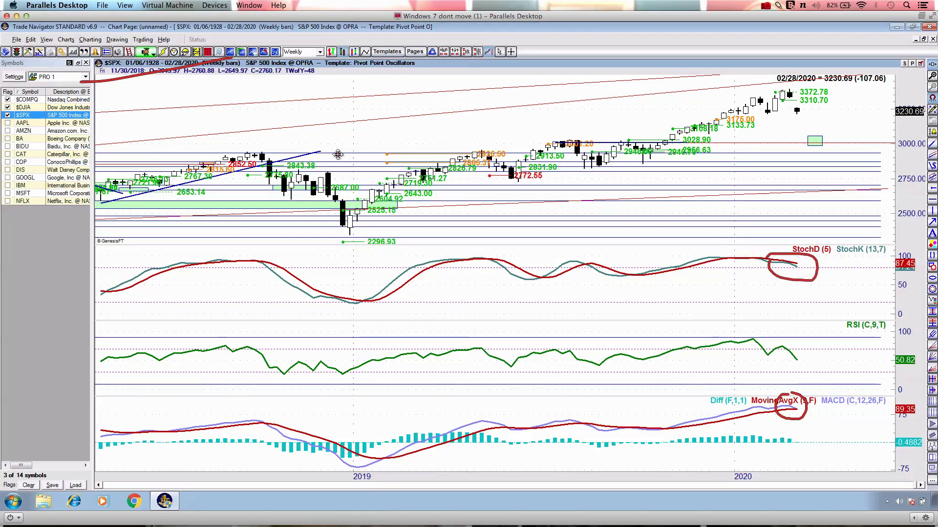
- Clear the S&P 500 markings, briefly mark the latest stochastic crossover with another pen, and open the Dow Jones Industrials chart
key(Escape)
key(ctrl+3)
mouse_move(763, 255)
mouse_down()
mouse_move(821, 264)
mouse_move(786, 276)
mouse_up()
key(Escape)
click(52, 108)
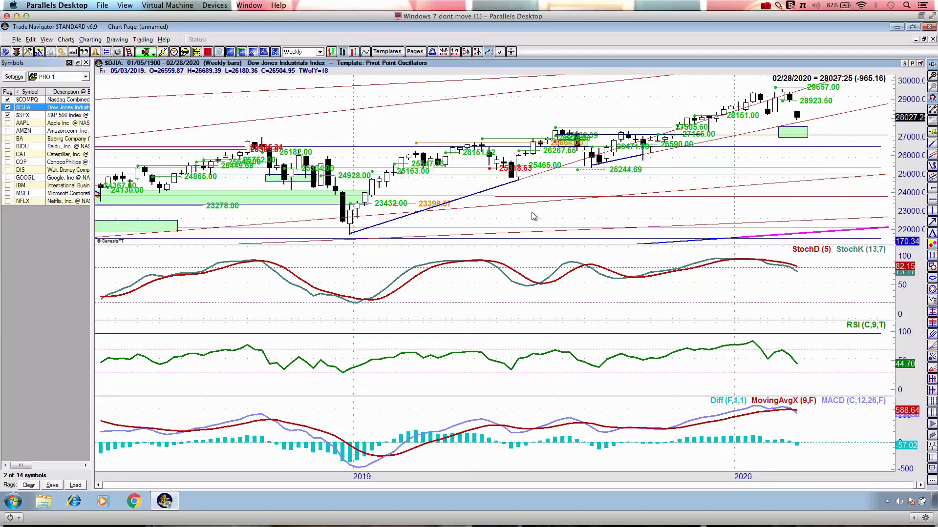
- Adjust the Dow's weekly bar spacing until the chart spans from the start of 2018 to February 2020
key(ctrl+2)
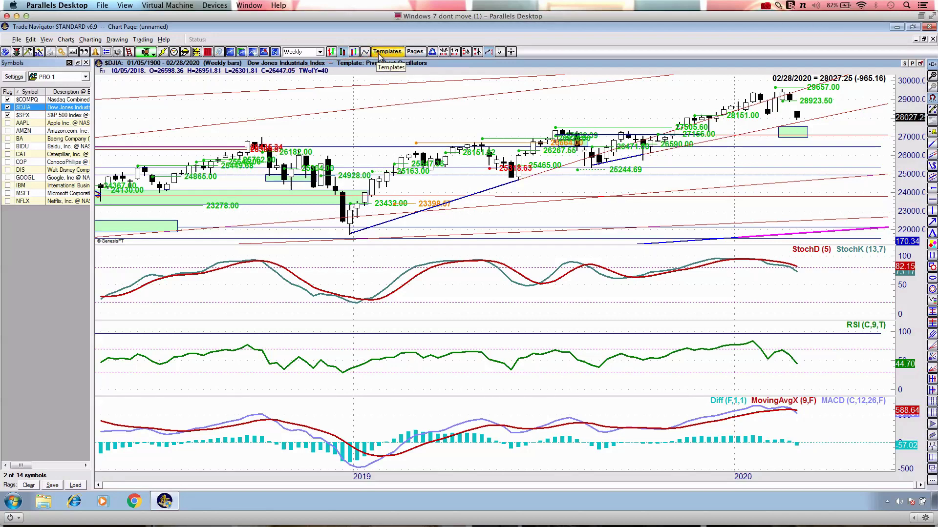
key(Down)
key(Down)
key(Down)
key(Down)
key(Down)
key(Down)
key(Down)
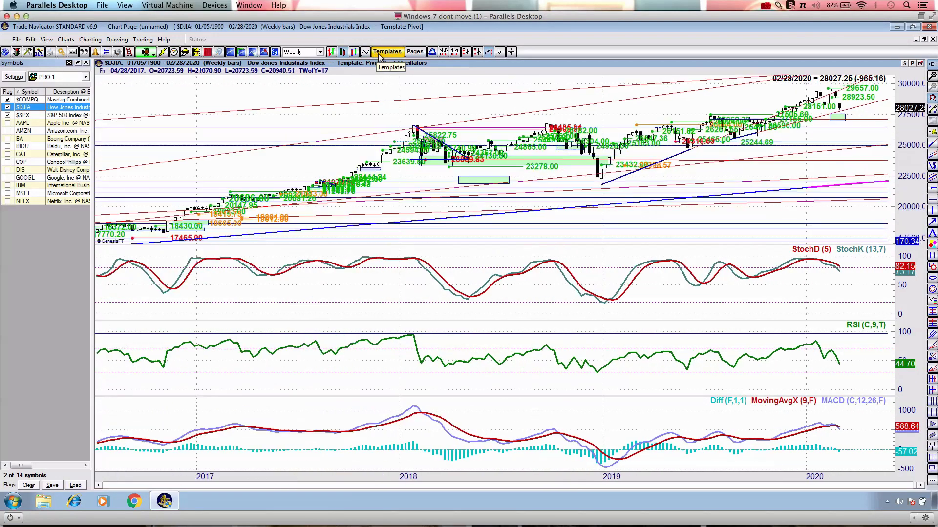
key(Up)
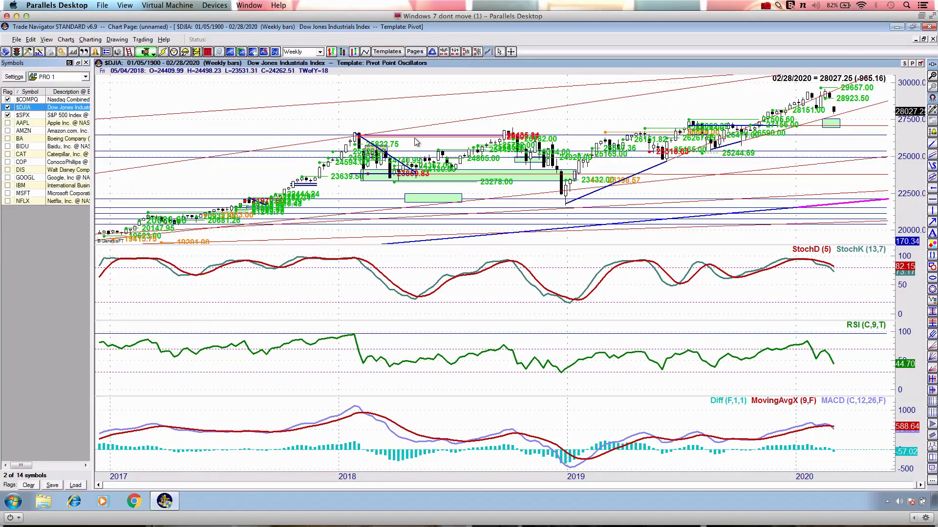
key(Up)
key(Up)
key(Up)
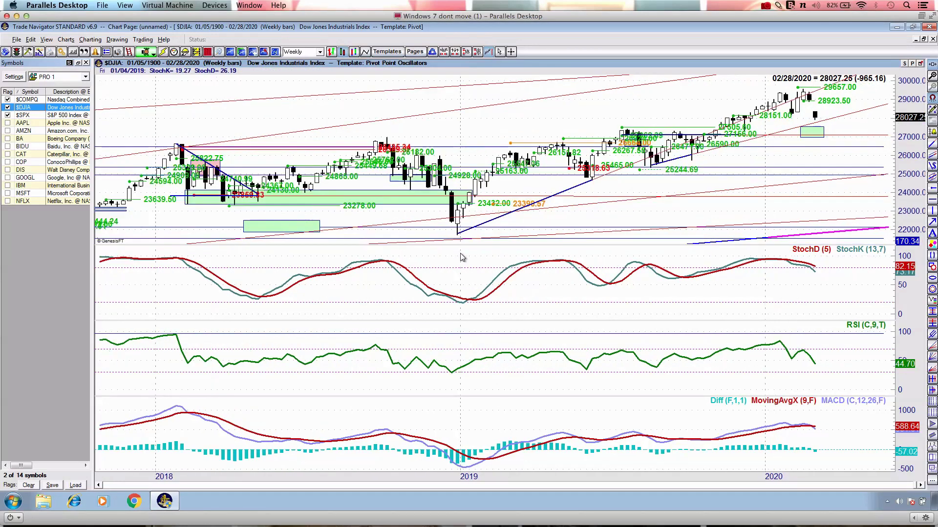
- Circle the Dow's autumn 2018 MACD crossover, add a vertical stroke above the price bars, and clear both
key(ctrl+2)
mouse_move(378, 418)
mouse_down()
mouse_move(423, 437)
mouse_move(379, 421)
mouse_up()
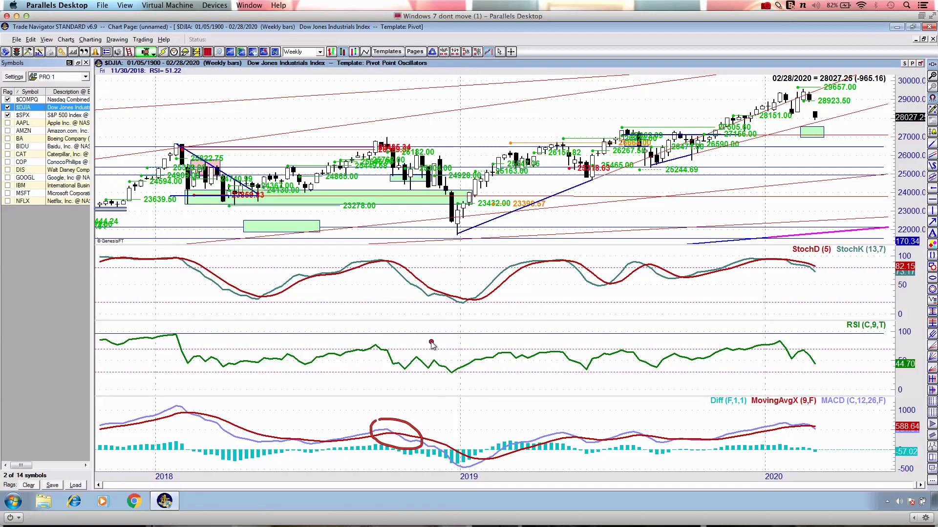
drag(330, 82, 330, 155)
key(Escape)
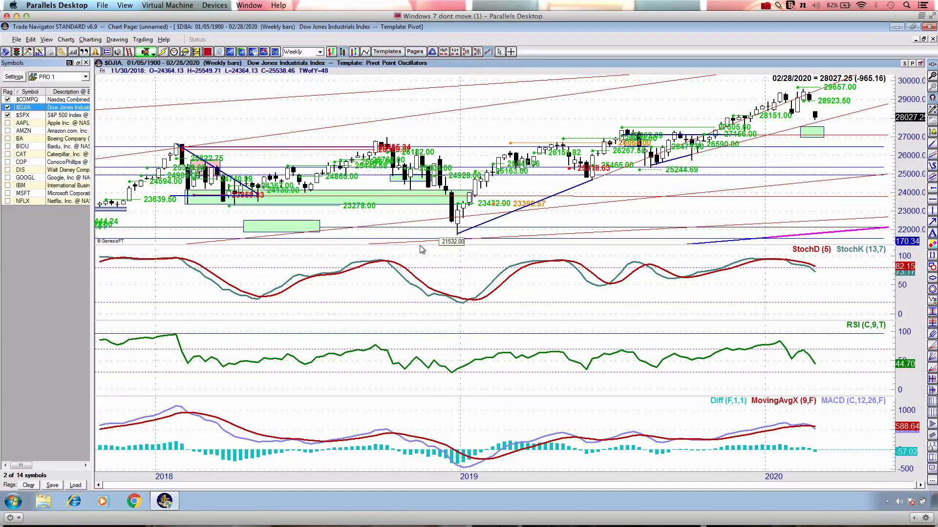
- Trace the Dow's late-2018 decline to the December low in green and in red, and clear the tracings
key(ctrl+3)
mouse_move(392, 154)
mouse_down()
mouse_move(414, 167)
mouse_move(427, 159)
mouse_move(443, 219)
mouse_move(463, 194)
mouse_up()
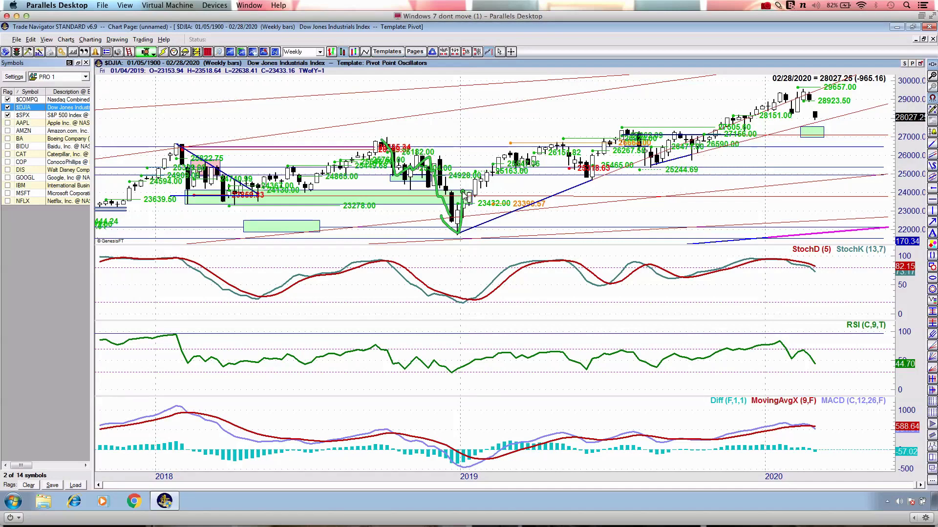
mouse_move(373, 141)
mouse_down()
mouse_move(387, 159)
mouse_move(429, 159)
mouse_move(450, 225)
mouse_up()
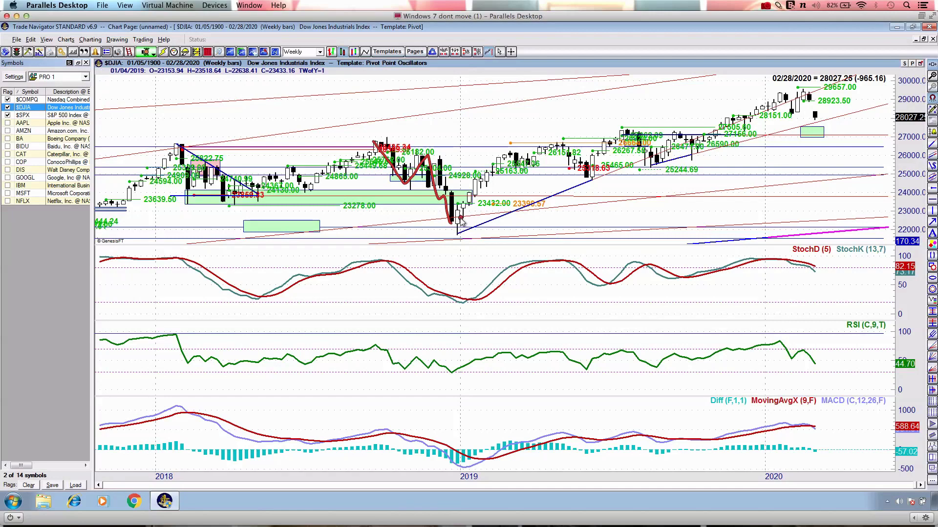
key(Escape)
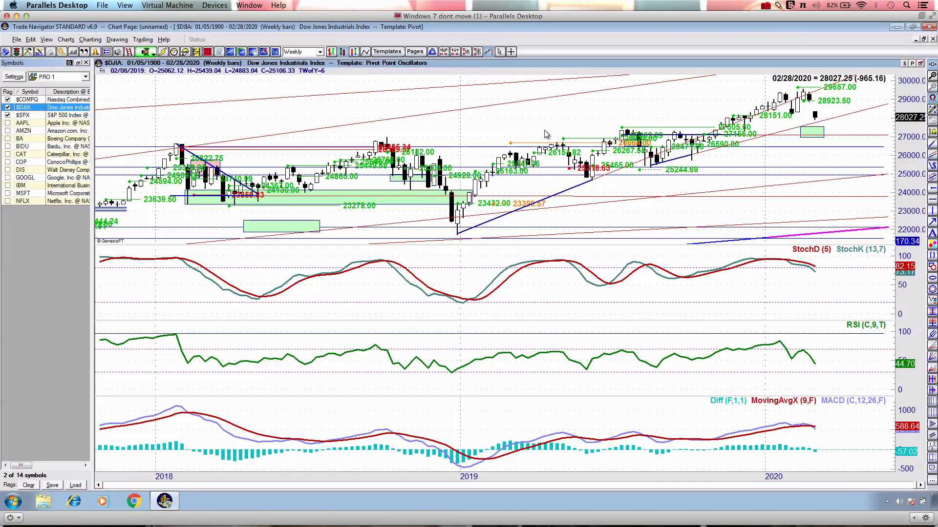
- Draw a red arrow along the Dow's late-2018 drop, clear it, and mark the February 2020 drop with a short downward arrow
key(ctrl+2)
mouse_move(389, 146)
mouse_down()
mouse_move(451, 222)
mouse_move(460, 169)
mouse_up()
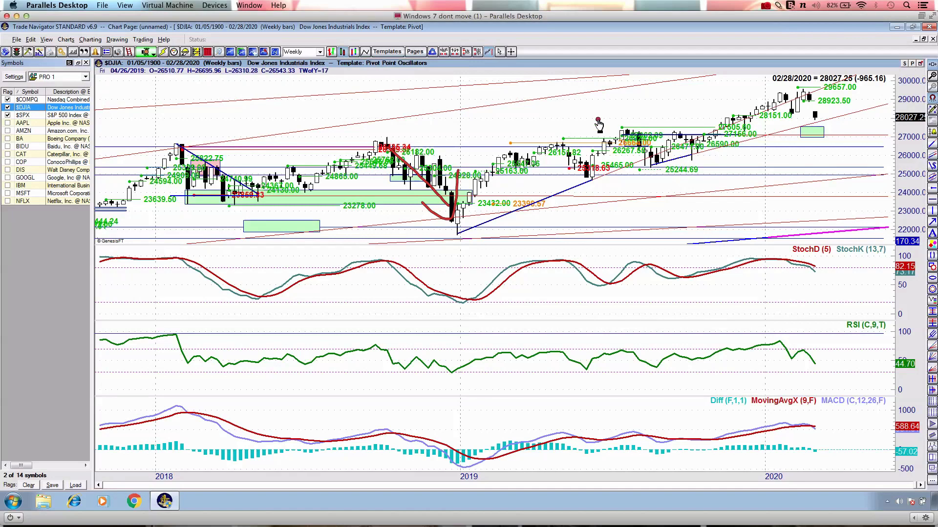
mouse_move(368, 148)
mouse_down()
mouse_move(389, 147)
mouse_move(450, 214)
mouse_up()
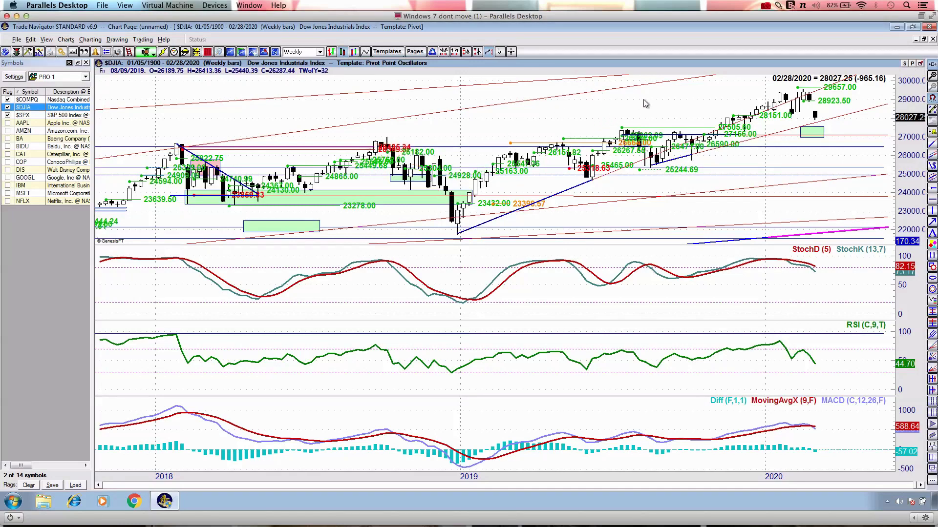
mouse_move(794, 96)
mouse_down()
mouse_move(803, 94)
mouse_move(812, 124)
mouse_up()
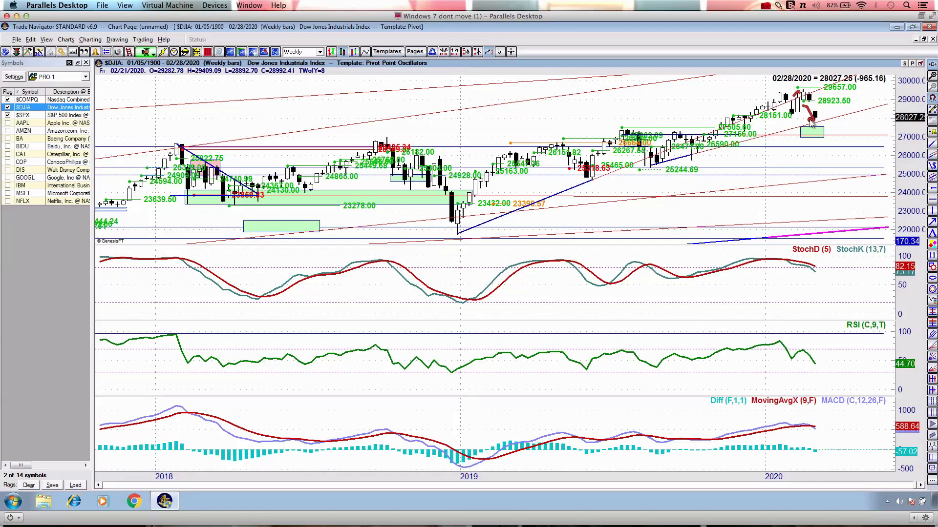
- Switch the Dow to daily bars, leave empty space after the latest bar, and draw a red horizontal line through the green zone
key(d)
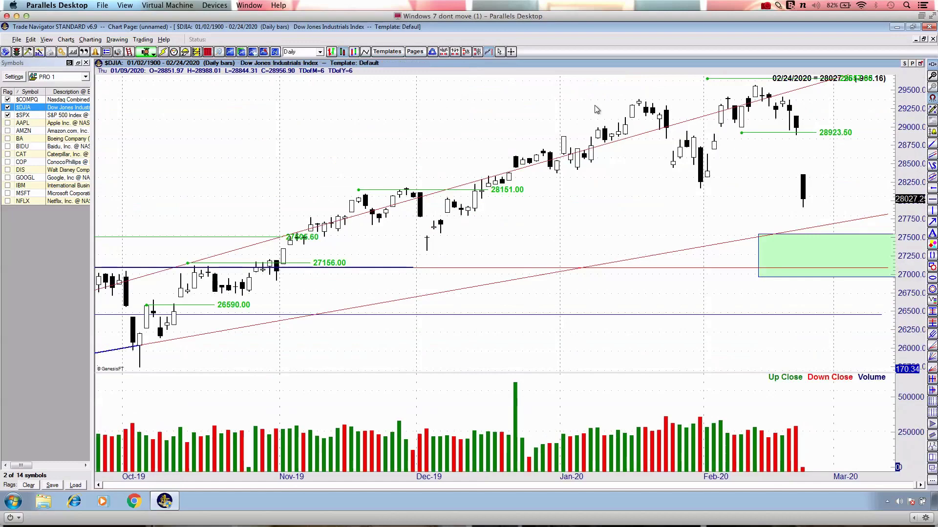
drag(663, 197, 485, 200)
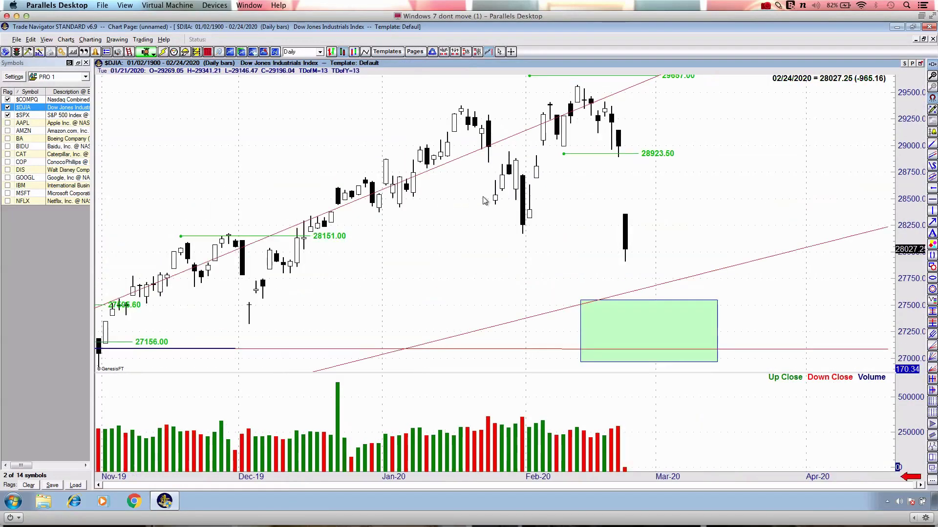
scroll(568, 129, up, 3)
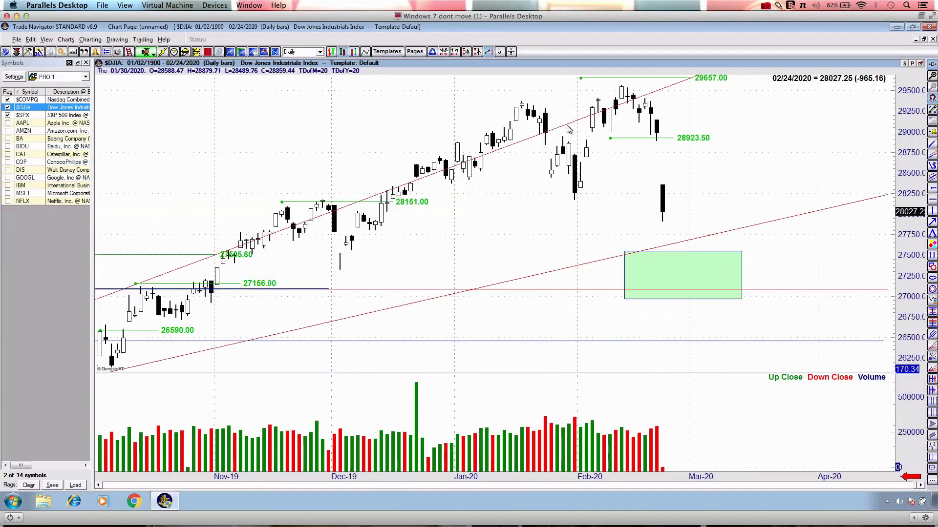
key(Up)
key(Down)
key(Down)
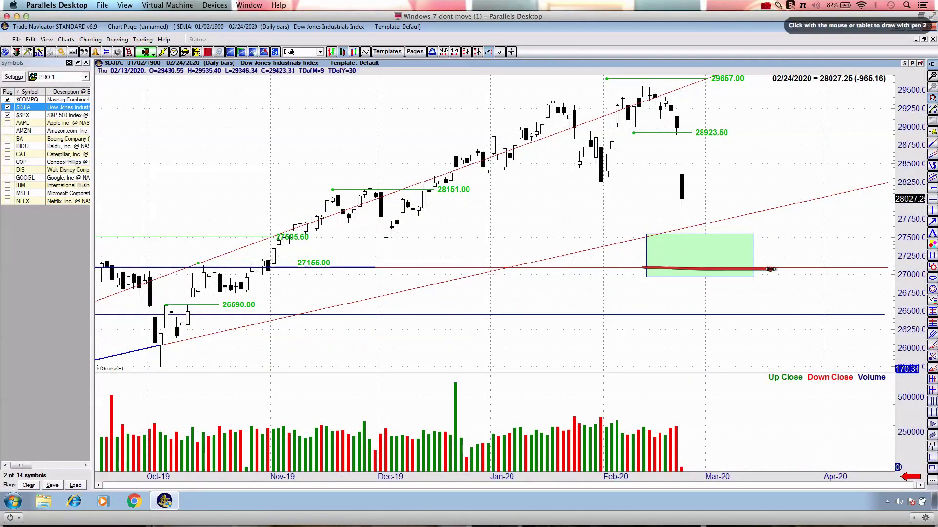
- Sketch a red horizontal level near 28,300 and a double-top path over the Dow's January and February highs, and clear them
scroll(667, 260, down, 3)
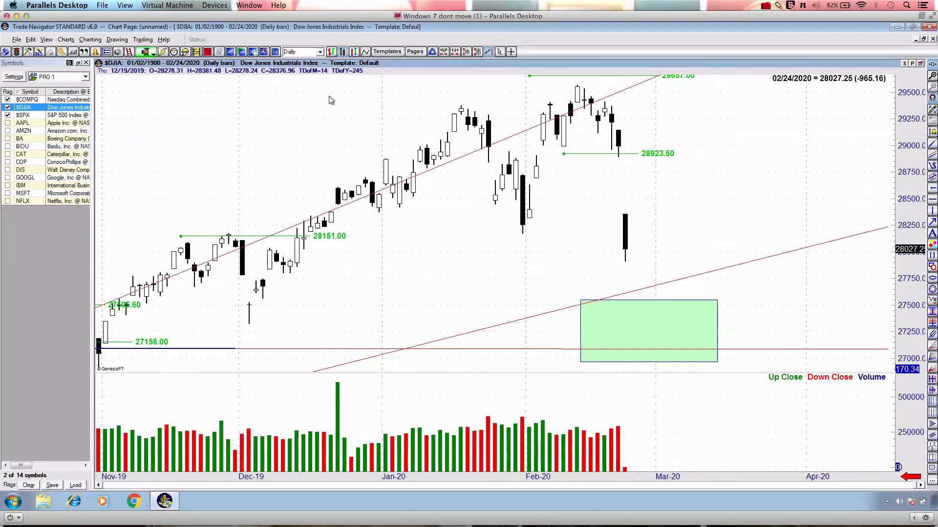
drag(221, 239, 823, 218)
mouse_move(444, 124)
mouse_down()
mouse_move(555, 114)
mouse_move(619, 275)
mouse_move(350, 250)
mouse_up()
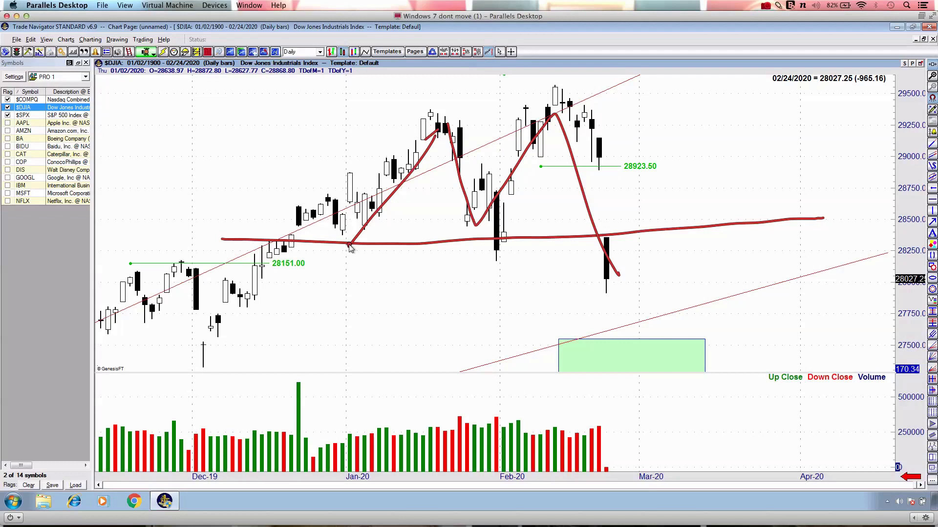
key(Escape)
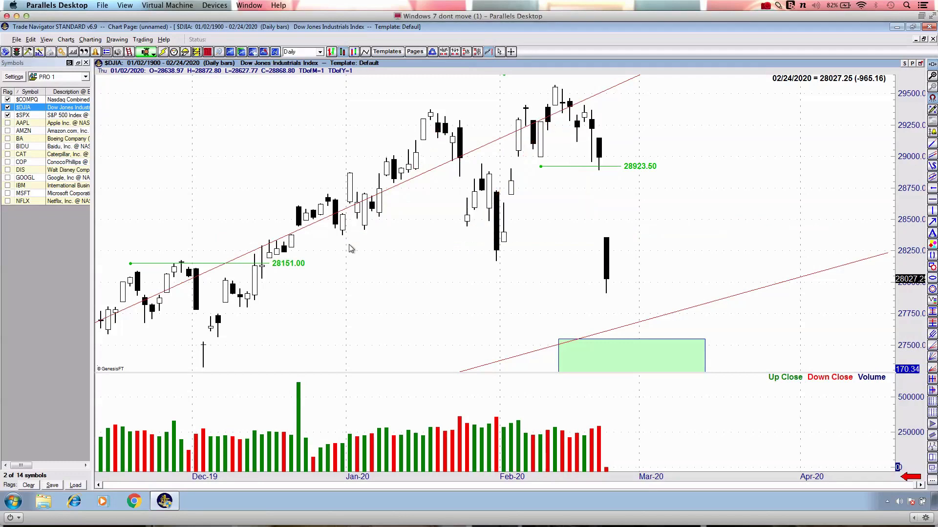
- Widen the Dow's bar spacing, redraw the M-shaped path in red with a long support line beneath it, and clear the sketch
key(Up)
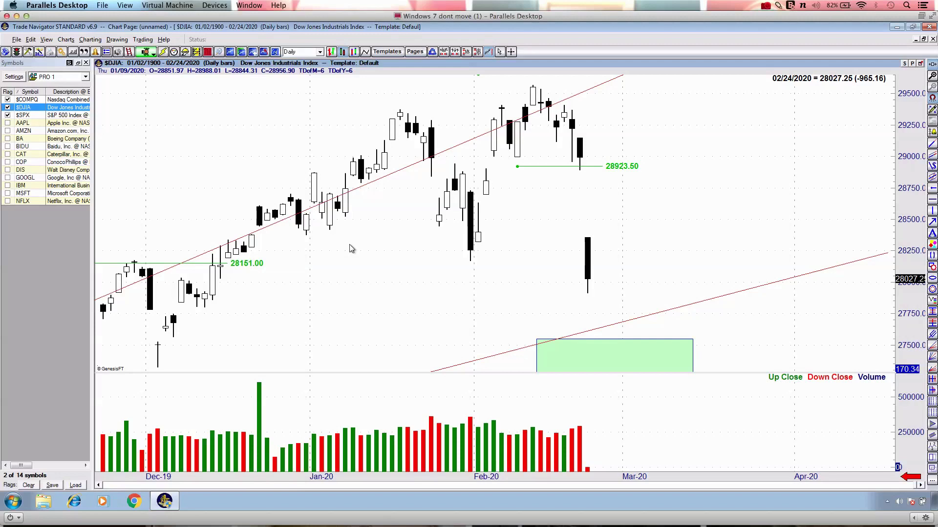
mouse_move(320, 223)
mouse_down()
mouse_move(403, 119)
mouse_move(465, 234)
mouse_move(601, 211)
mouse_up()
drag(182, 251, 908, 249)
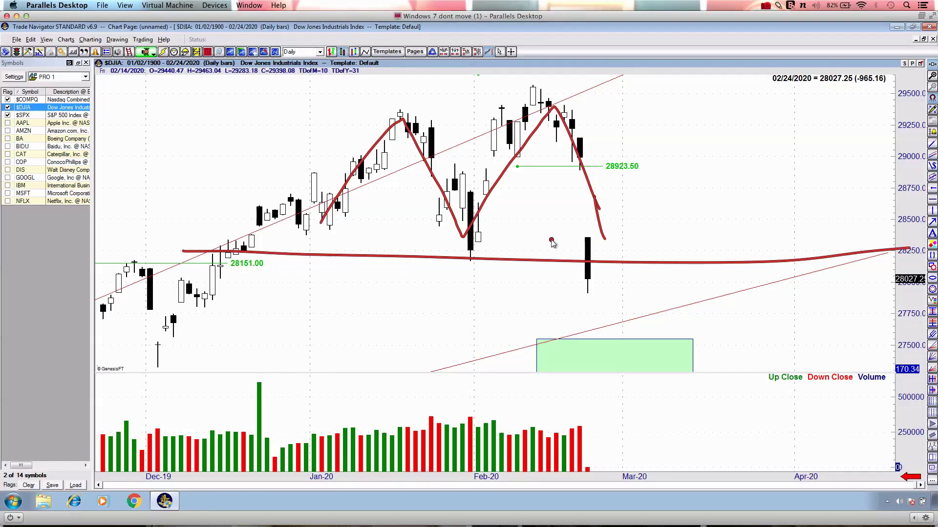
key(Escape)
- Draw the Dow's support level and double-top path in green, overlay a red level and a curved arrow back to mid-December, and clear everything
key(ctrl+3)
drag(223, 250, 811, 240)
mouse_move(278, 239)
mouse_down()
mouse_move(476, 225)
mouse_move(551, 102)
mouse_move(599, 232)
mouse_up()
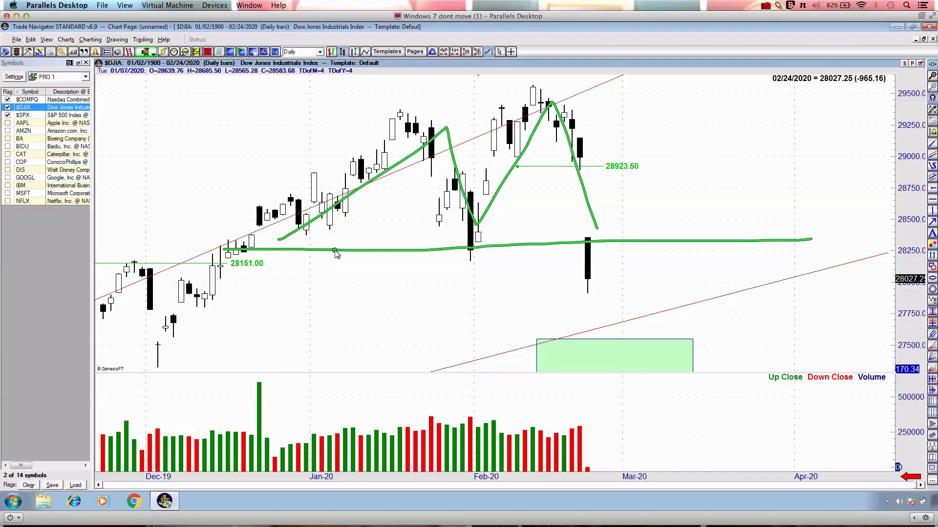
drag(231, 251, 756, 252)
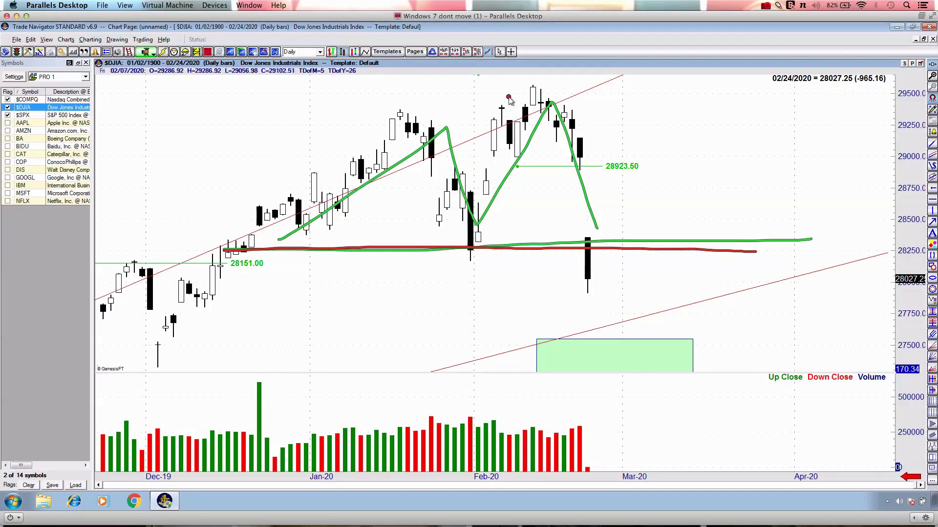
mouse_move(454, 258)
mouse_down()
mouse_move(332, 343)
mouse_move(220, 310)
mouse_move(234, 325)
mouse_move(208, 271)
mouse_move(200, 335)
mouse_up()
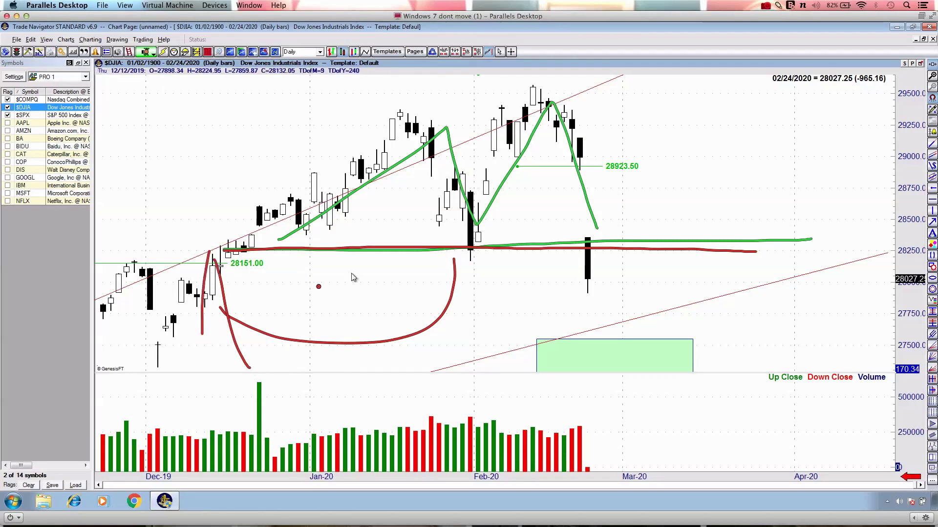
key(Escape)
- Bracket the Dow's February range with green lines near 29,550 and 28,150, add a blue upstroke and lines along the high, and clear them
key(ctrl+3)
drag(502, 89, 614, 90)
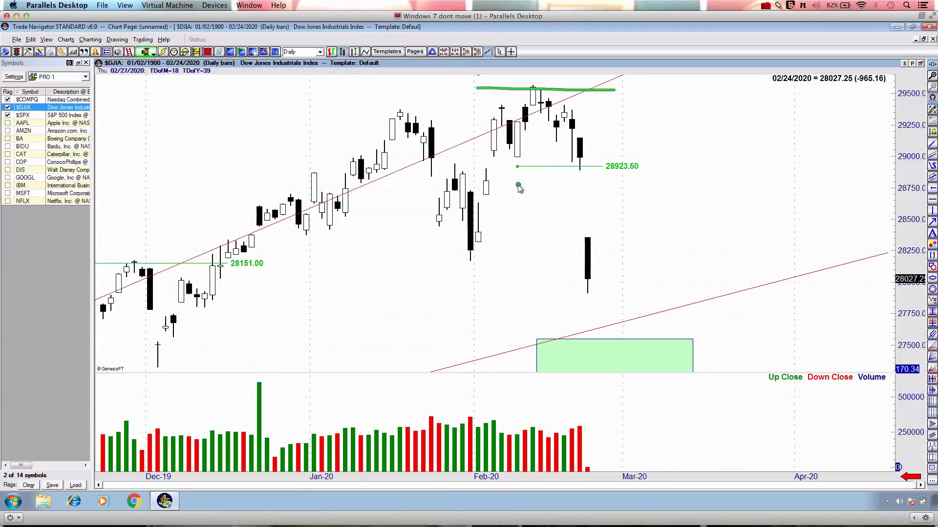
drag(416, 265, 640, 267)
drag(468, 254, 513, 183)
drag(492, 97, 597, 98)
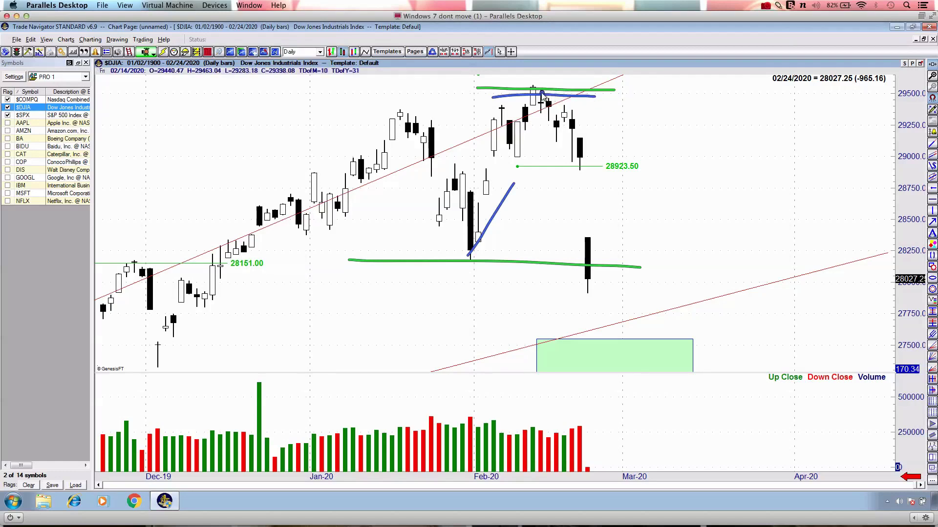
drag(511, 97, 592, 95)
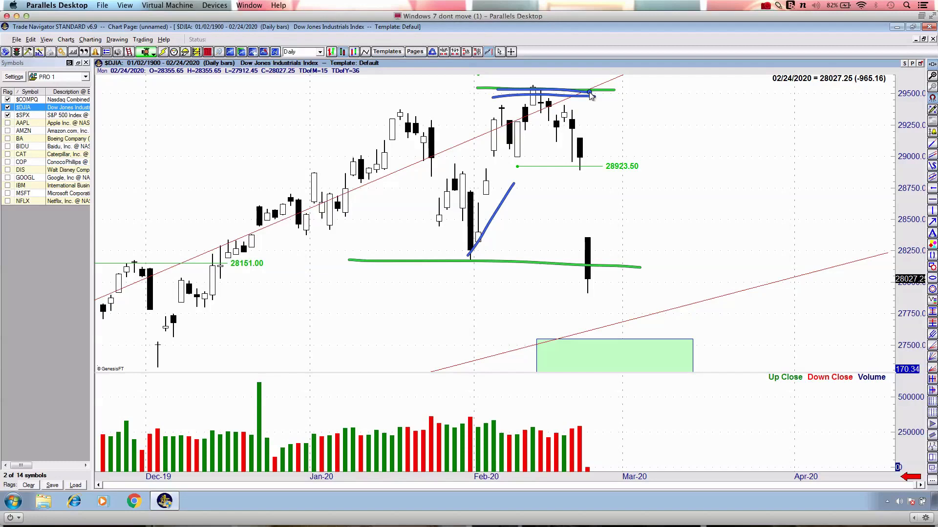
key(Escape)
- Narrow the Dow's bar spacing, sketch a red line through the early-February lows and strokes beside the green zone, and clear them
key(Down)
key(Down)
key(Down)
key(Down)
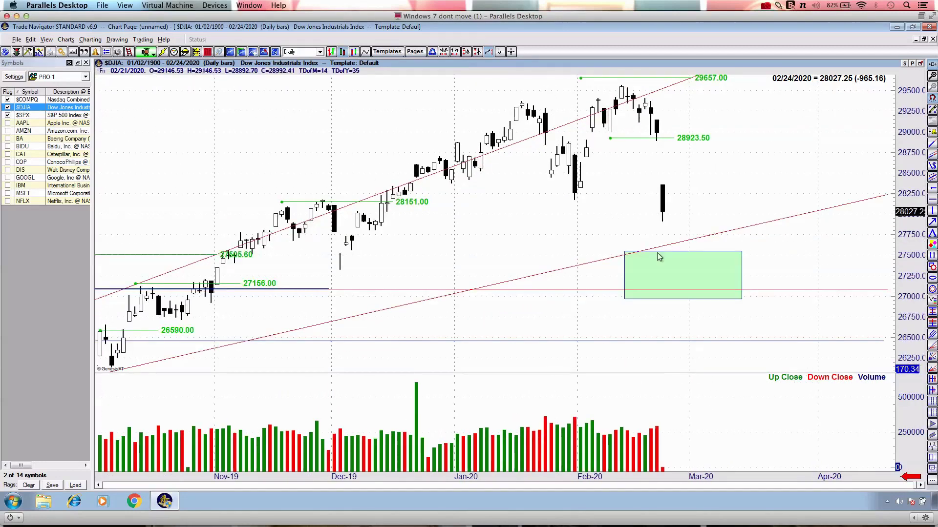
scroll(657, 253, down, 1)
drag(418, 190, 789, 174)
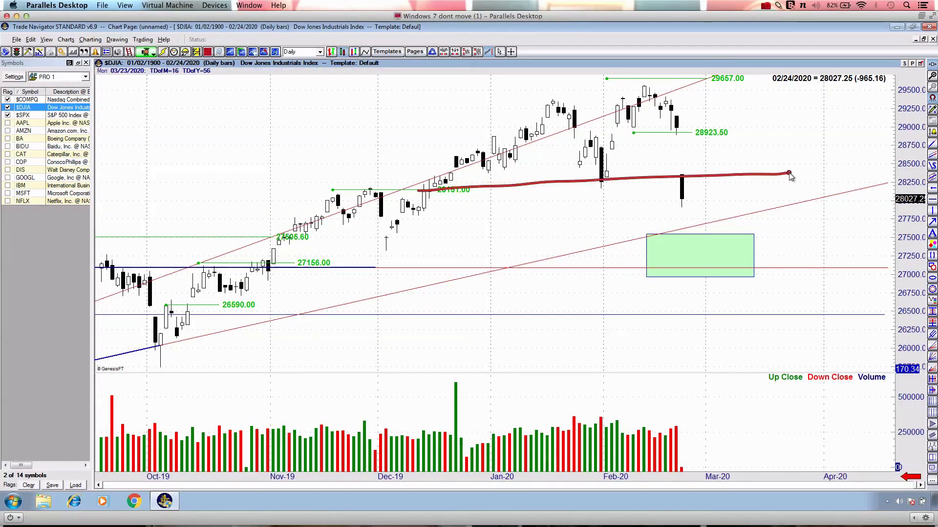
drag(273, 69, 86, 100)
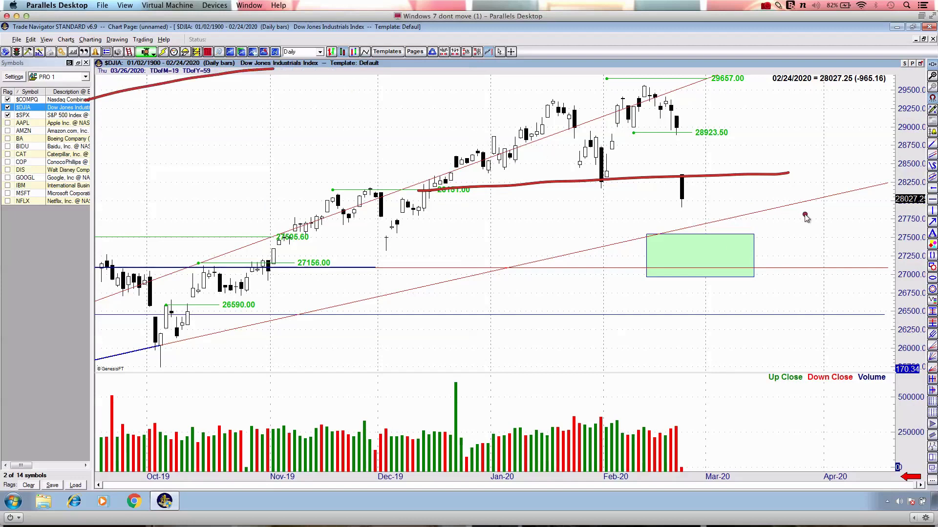
drag(627, 271, 705, 274)
drag(887, 281, 937, 281)
key(Escape)
- Open the S&P 500's daily chart and draw a red horizontal line near 3225 from late December past the latest bar
scroll(567, 273, down, 2)
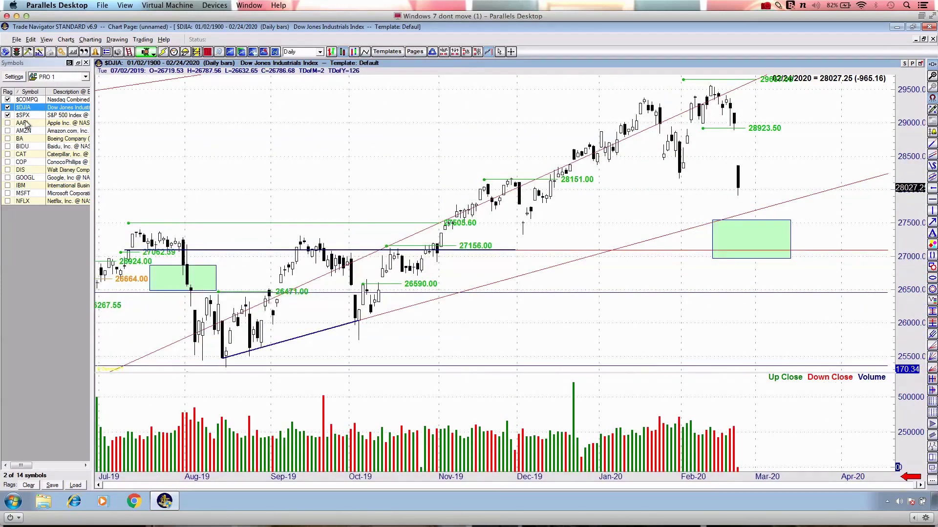
click(47, 113)
scroll(630, 135, up, 3)
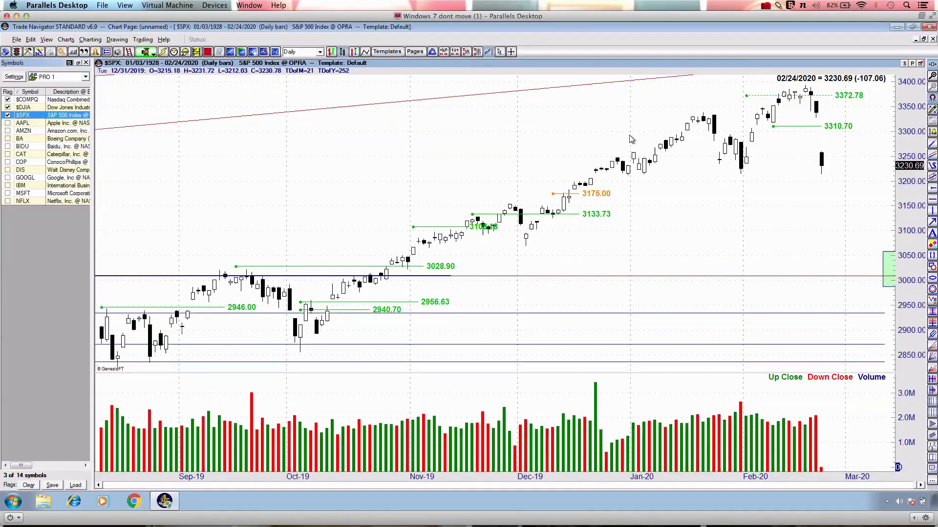
scroll(641, 142, up, 1)
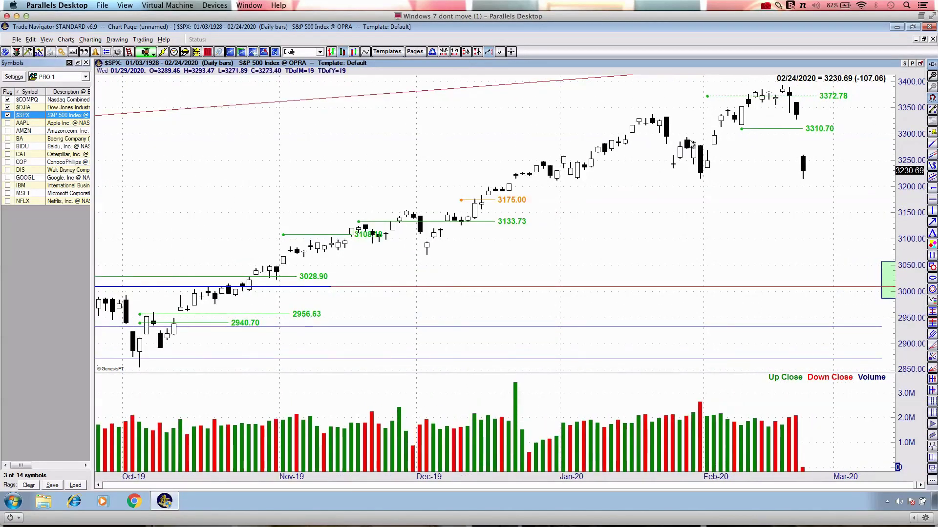
drag(513, 176, 884, 173)
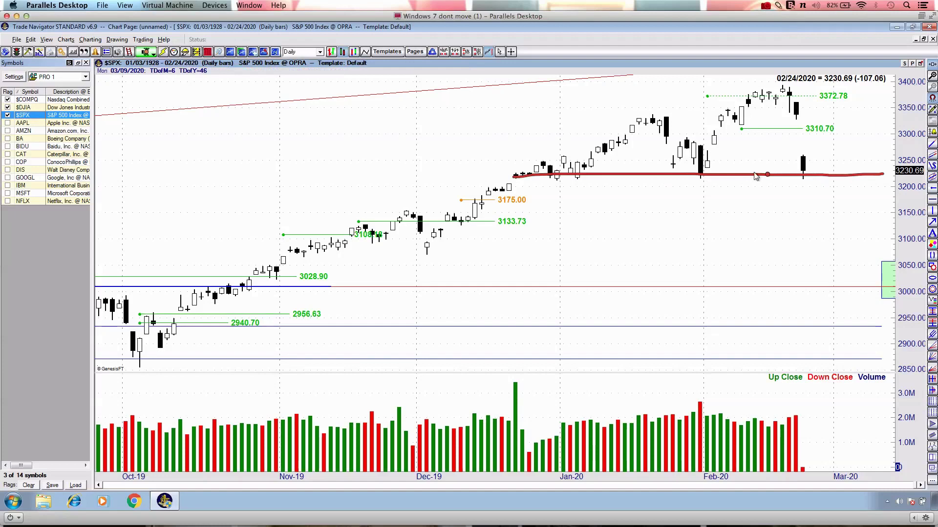
- Clear the red line on the S&P 500, trace a support line across January and February again, and clear it
key(Escape)
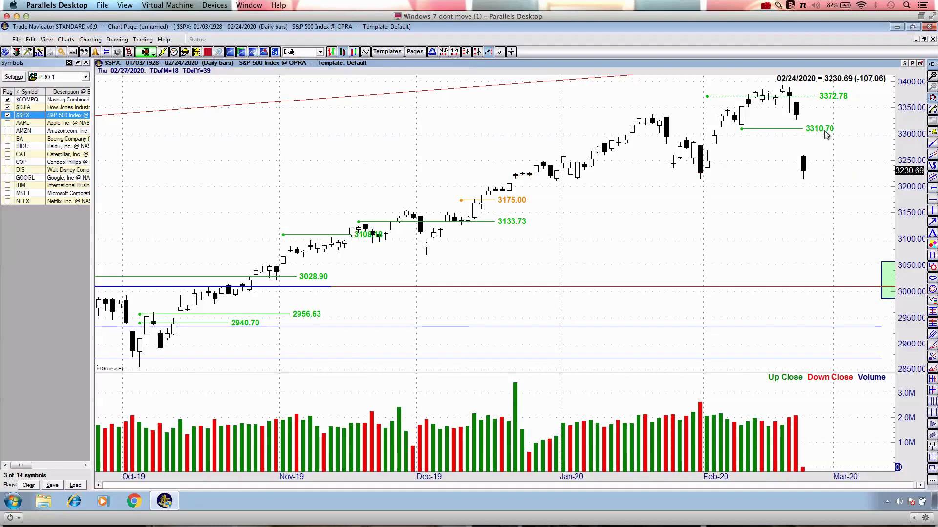
scroll(826, 135, up, 1)
drag(586, 176, 874, 181)
key(Escape)
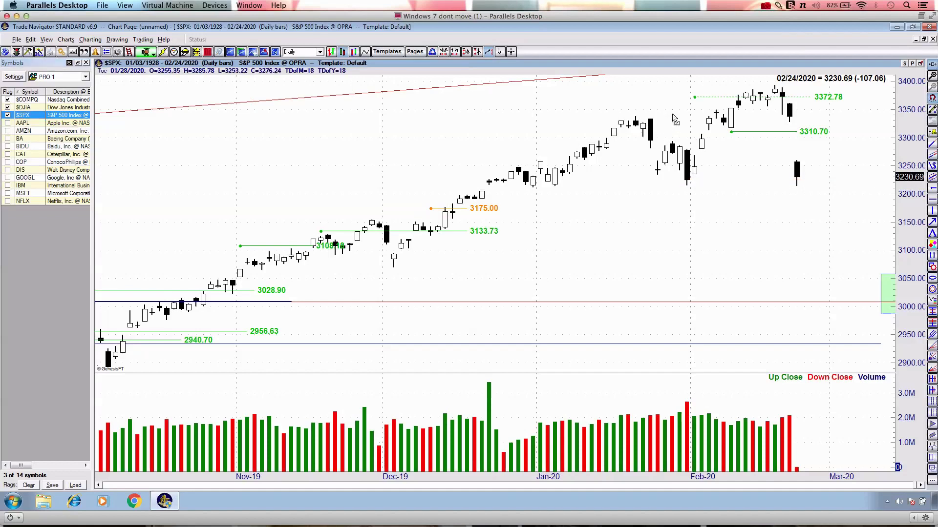
- Make room after the S&P 500's latest bar and draw a green line near 3225 with a rebound-and-reversal path above it
drag(681, 114, 589, 114)
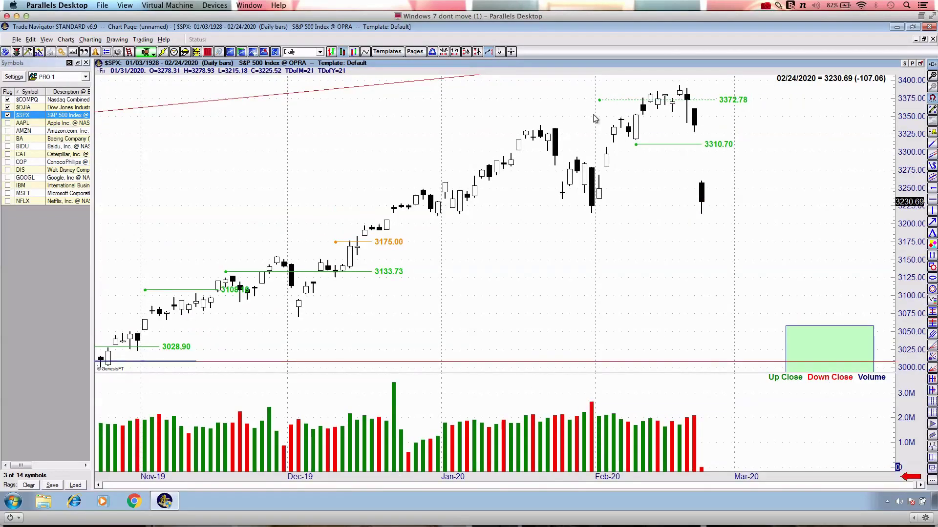
mouse_move(708, 191)
mouse_down()
mouse_move(722, 282)
mouse_move(755, 241)
mouse_up()
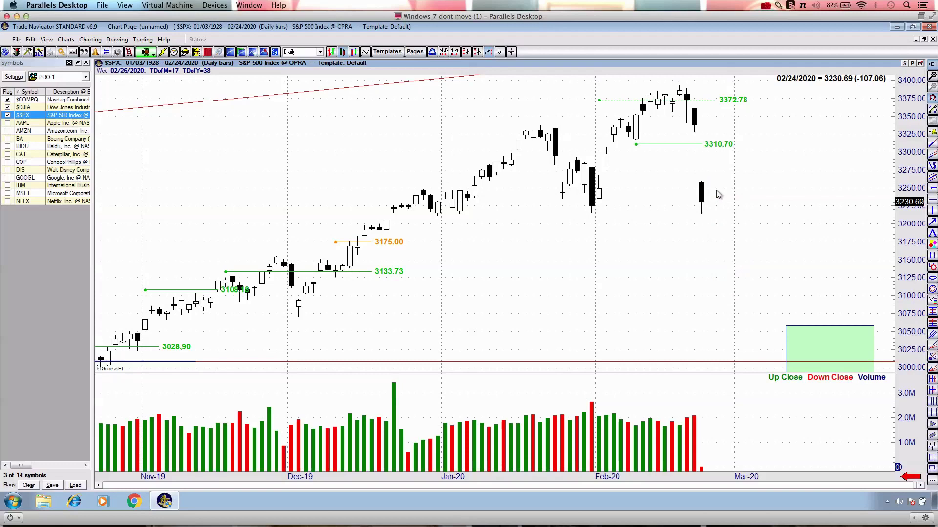
mouse_move(704, 191)
mouse_down()
mouse_move(730, 196)
mouse_move(755, 138)
mouse_up()
drag(395, 209, 818, 214)
drag(405, 210, 855, 206)
mouse_move(696, 199)
mouse_down()
mouse_move(724, 204)
mouse_move(778, 133)
mouse_move(800, 121)
mouse_move(801, 179)
mouse_up()
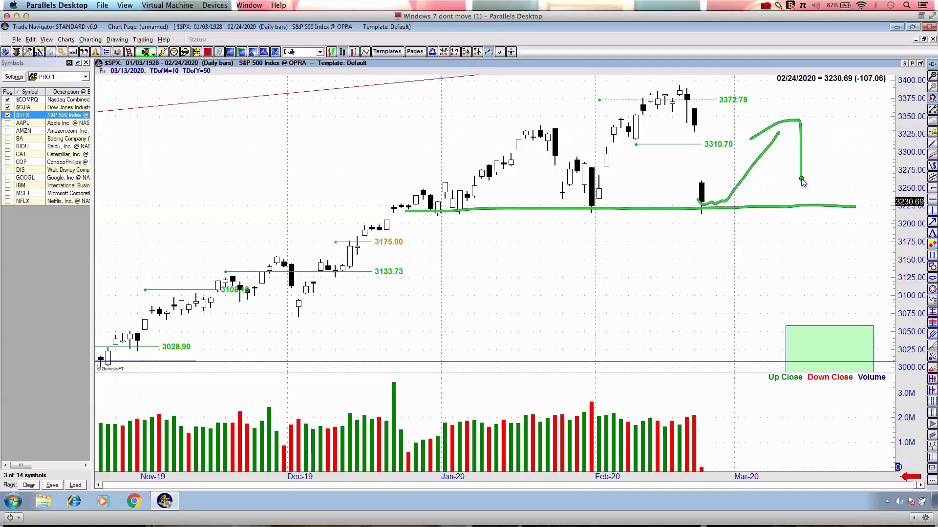
- Sketch in green a rebound to about 3325 and a drop into the green zone, add a circled trend diagram, and clear everything
mouse_move(698, 194)
mouse_down()
mouse_move(758, 136)
mouse_move(829, 136)
mouse_up()
mouse_move(748, 153)
mouse_down()
mouse_move(764, 138)
mouse_move(844, 364)
mouse_move(872, 293)
mouse_up()
drag(317, 149, 393, 89)
drag(341, 129, 354, 173)
drag(254, 208, 563, 168)
mouse_move(175, 103)
mouse_down()
mouse_move(164, 110)
mouse_move(551, 74)
mouse_move(168, 102)
mouse_up()
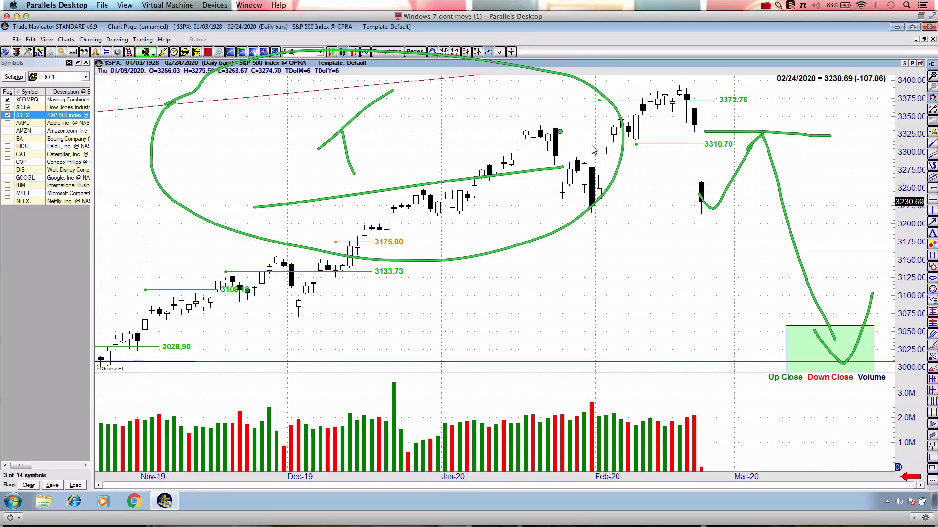
key(Escape)
- Switch to pen 3, draw strokes above the S&P 500's green zone and down from the February high, and clear them
key(ctrl+3)
mouse_move(822, 307)
mouse_down()
mouse_move(749, 354)
mouse_move(898, 363)
mouse_move(889, 316)
mouse_up()
drag(821, 292, 749, 296)
mouse_move(690, 89)
mouse_down()
mouse_move(709, 192)
mouse_move(725, 161)
mouse_up()
key(Escape)
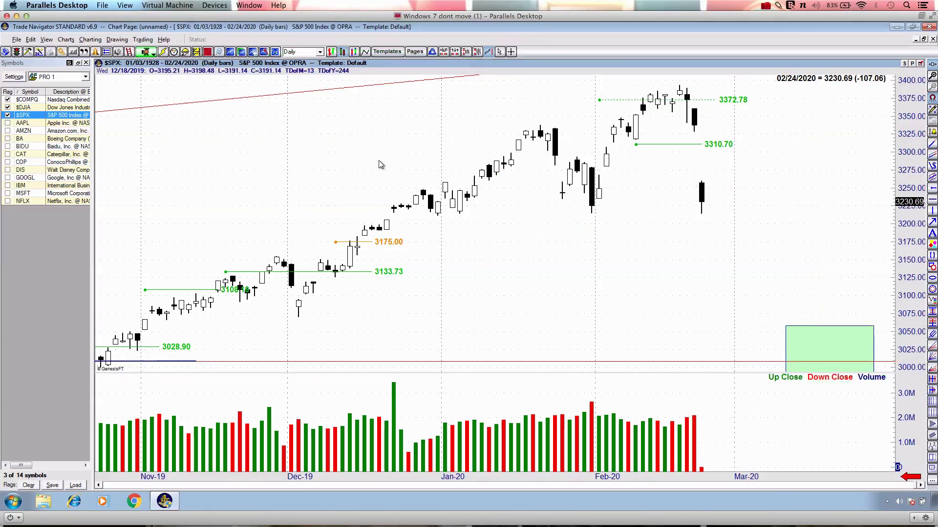
- Open the Nasdaq Composite's daily chart and widen its bar spacing to show December through February
click(22, 108)
click(30, 99)
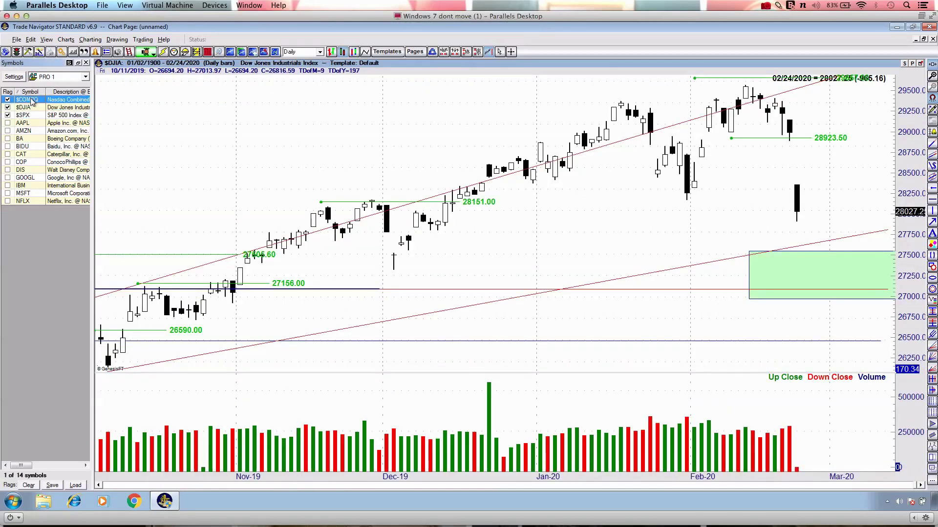
click(663, 168)
key(Up)
key(Up)
key(Up)
key(Up)
key(Up)
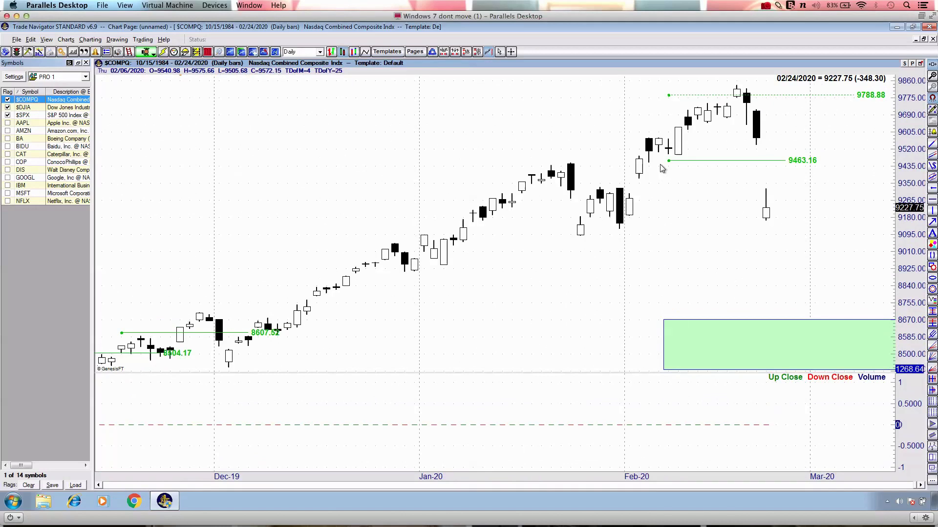
scroll(660, 165, up, 1)
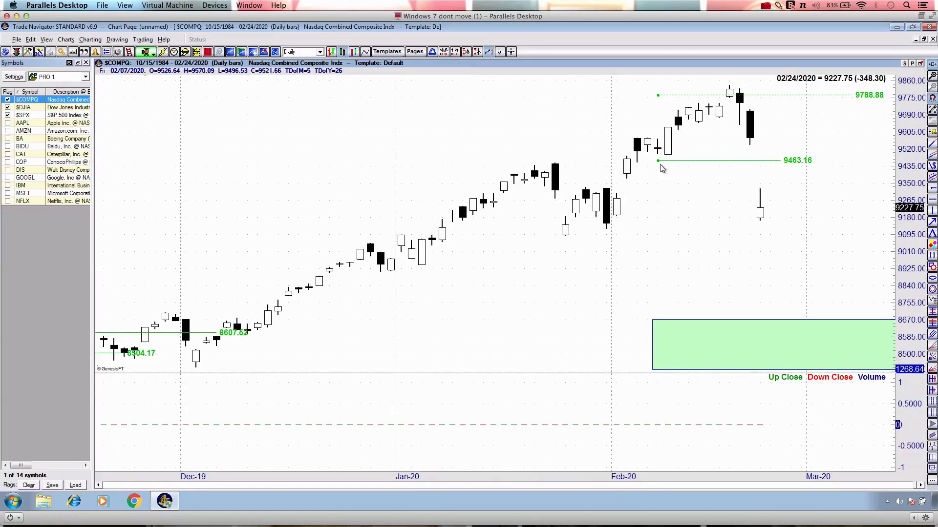
scroll(660, 164, up, 1)
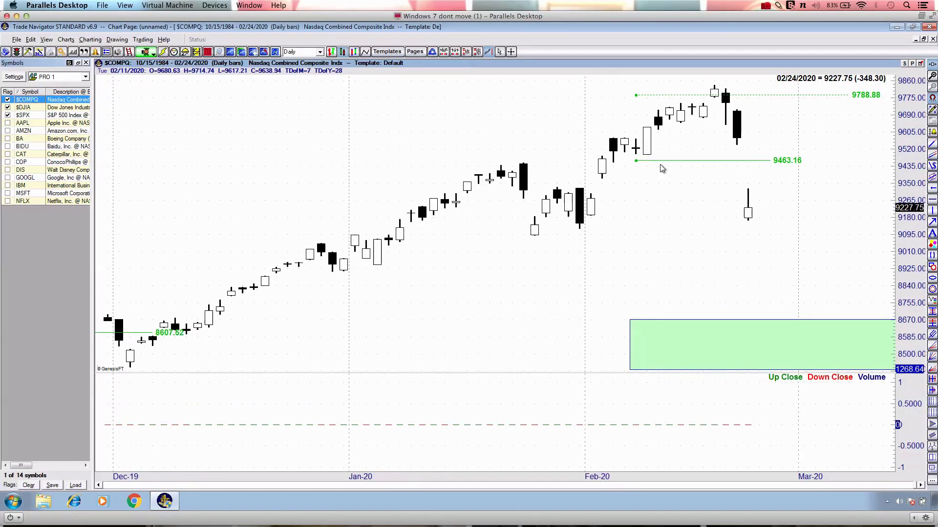
- Open the Dow Jones Industrials' daily chart and adjust its bar spacing to show November through February
click(24, 107)
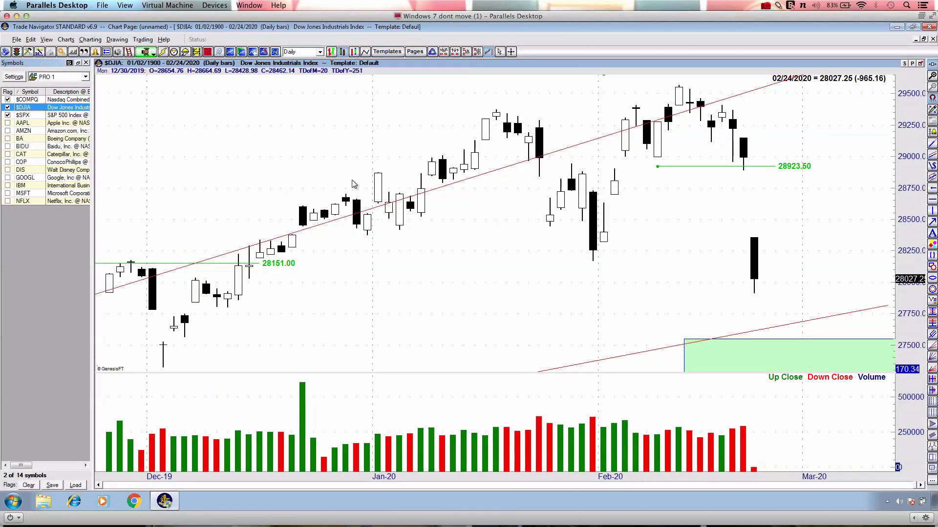
key(Down)
key(Down)
key(Down)
key(Down)
key(Down)
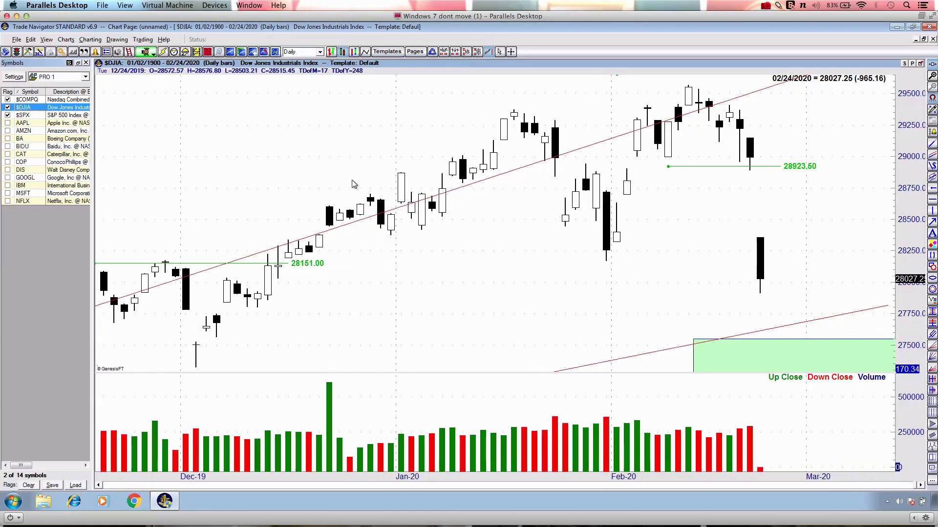
scroll(354, 184, down, 3)
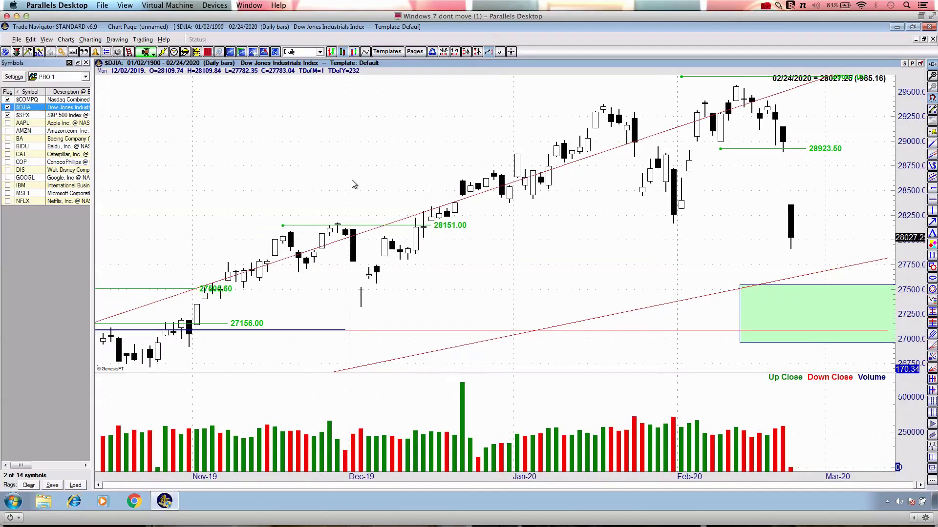
scroll(354, 183, up, 4)
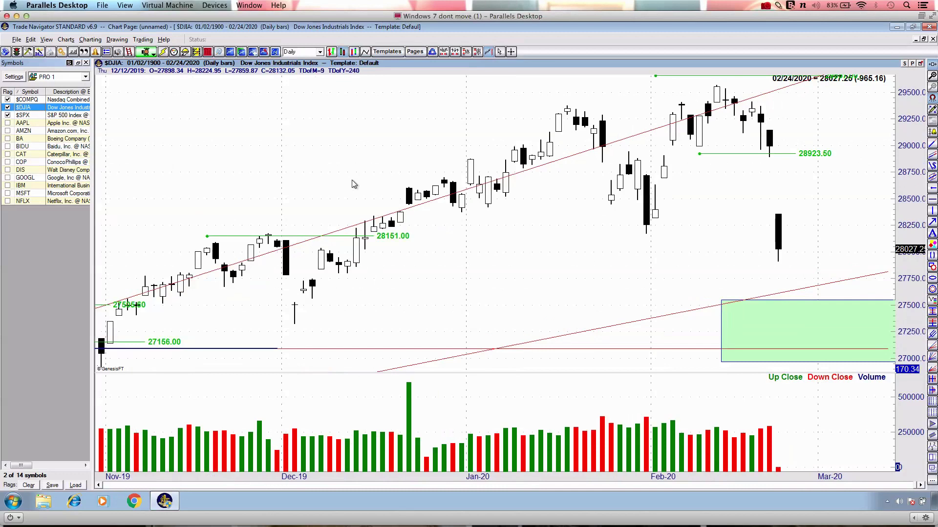
- Sketch the Dow's double-top path and a support line near 28,300 in red, add a stroke beyond the latest bars, and clear them
mouse_move(382, 214)
mouse_down()
mouse_move(536, 144)
mouse_move(711, 126)
mouse_move(777, 249)
mouse_up()
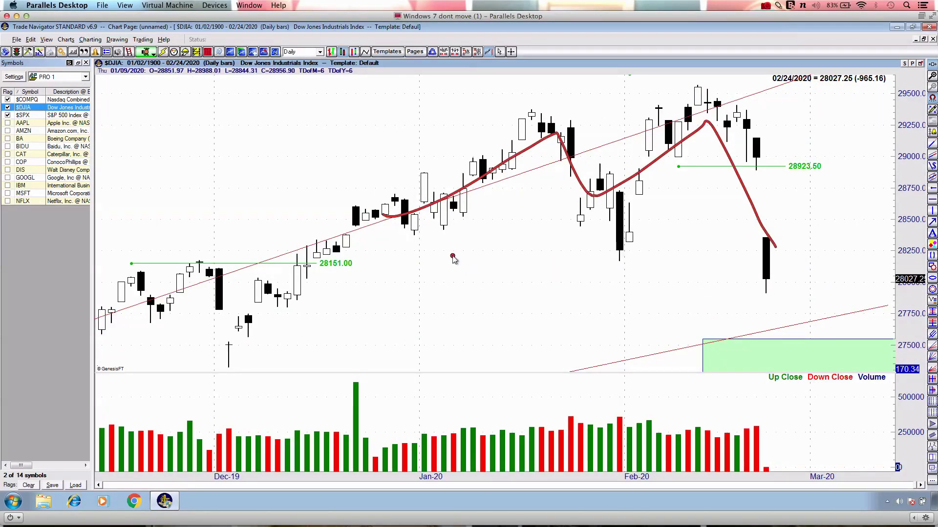
drag(240, 252, 916, 228)
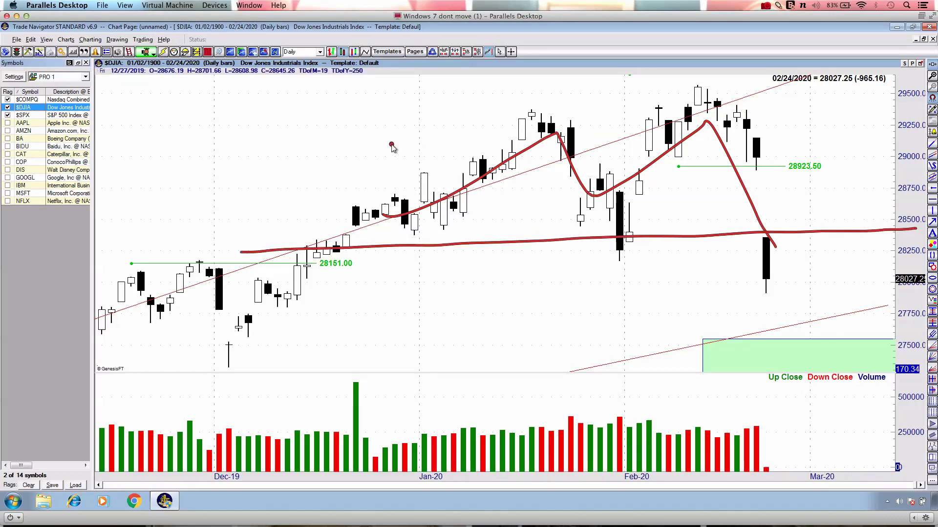
mouse_move(811, 91)
mouse_down()
mouse_move(825, 201)
mouse_move(784, 221)
mouse_move(858, 222)
mouse_up()
key(Escape)
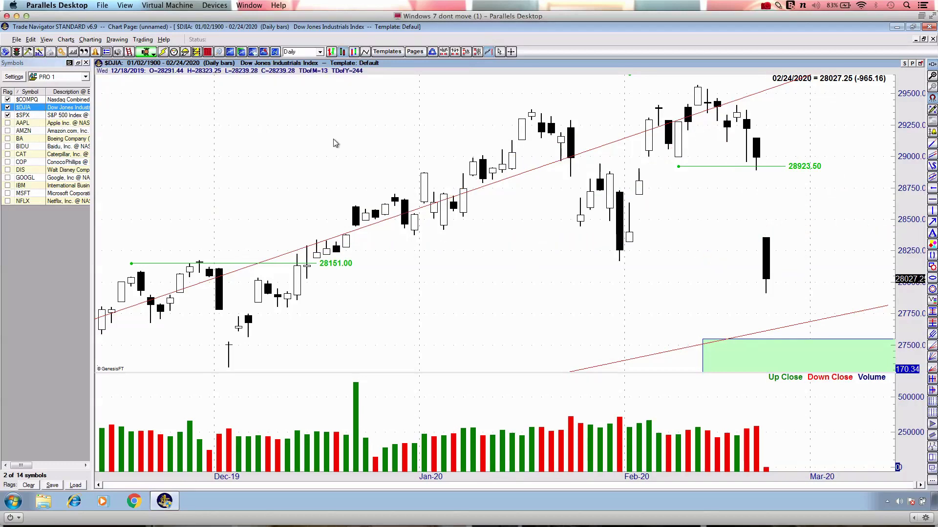
- Open the Dow Jones Transport Index chart using the symbol $djta
text($)
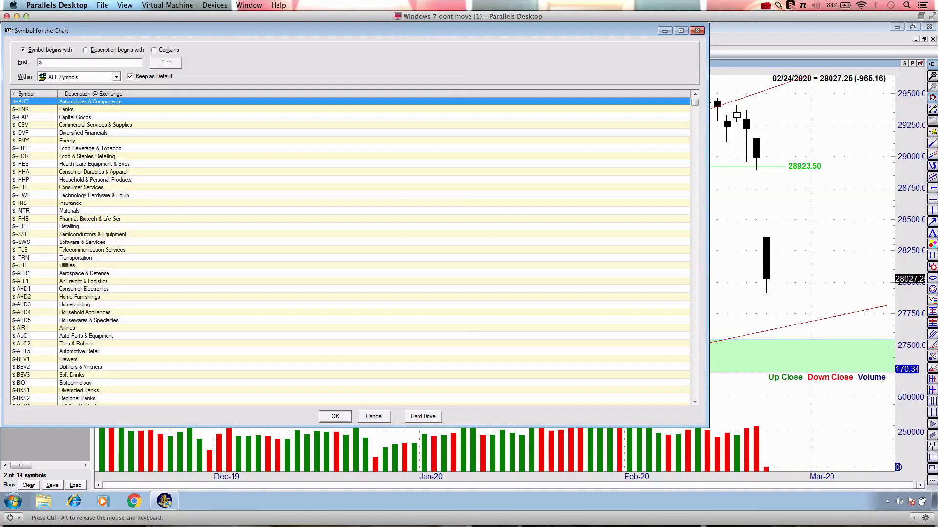
text(djt)
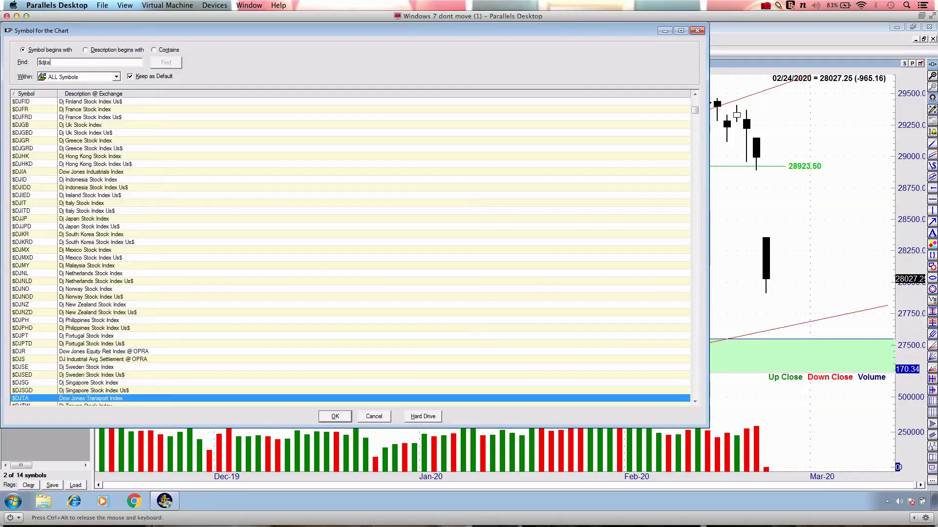
text(a)
key(Return)
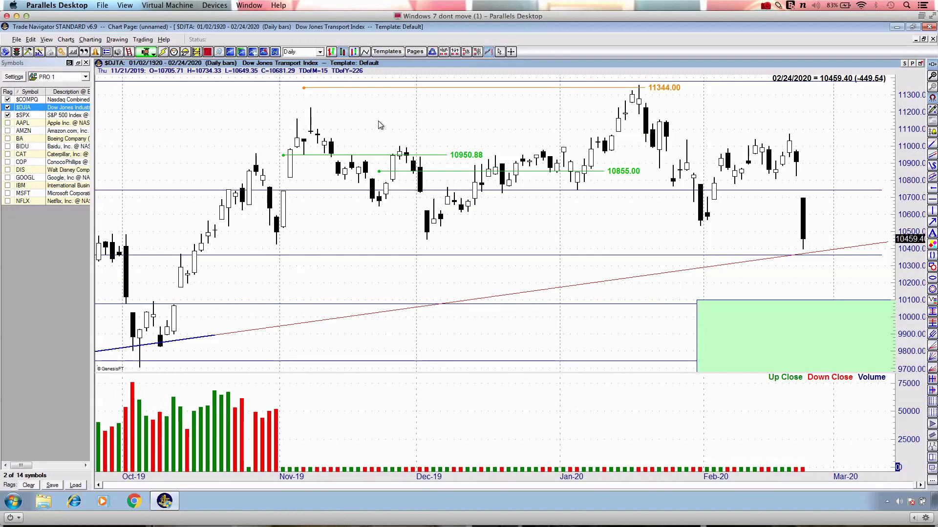
- Examine the Transport Index's daily price swings since spring 2019 at several bar spacings
key(Up)
key(Down)
key(Down)
key(Down)
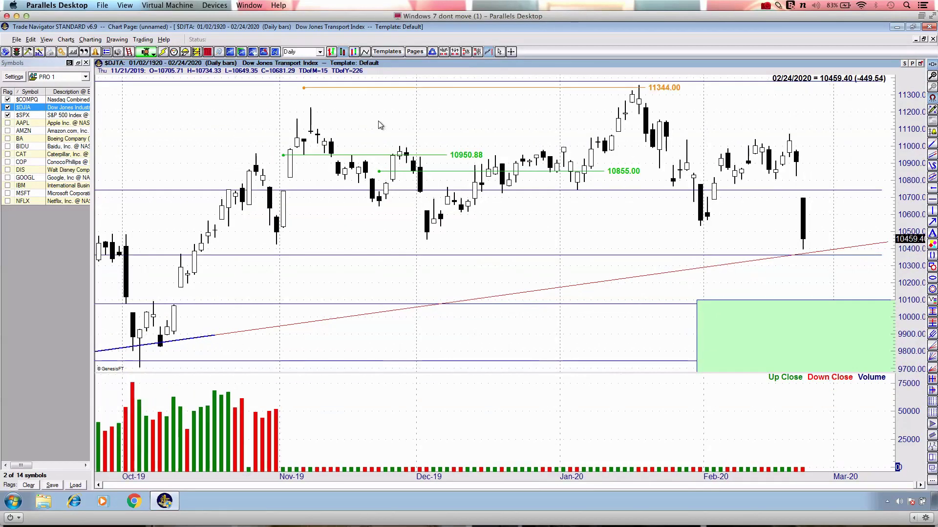
key(Down)
key(Down)
key(Up)
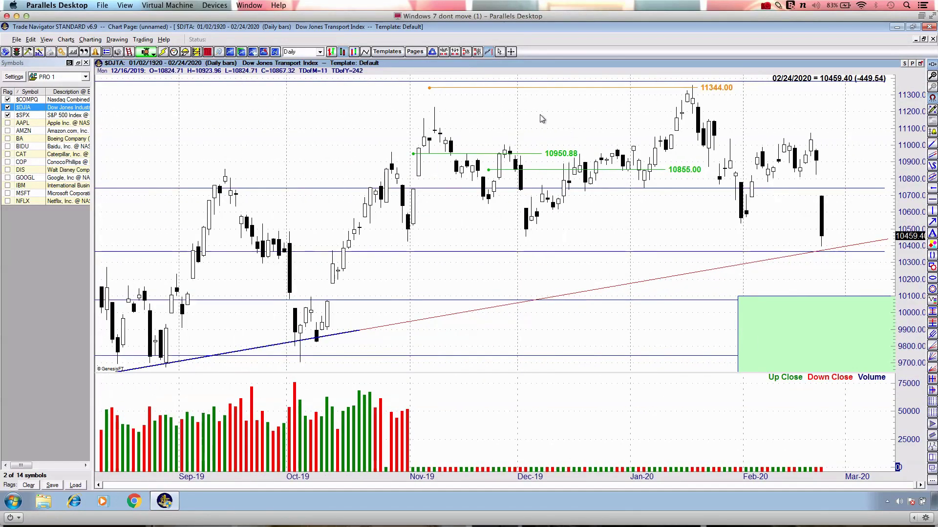
scroll(295, 142, down, 3)
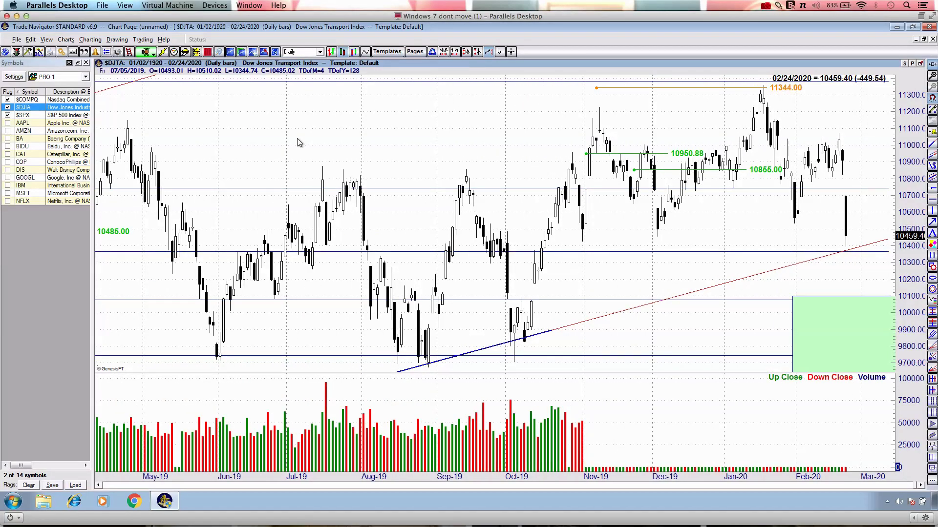
scroll(299, 142, up, 1)
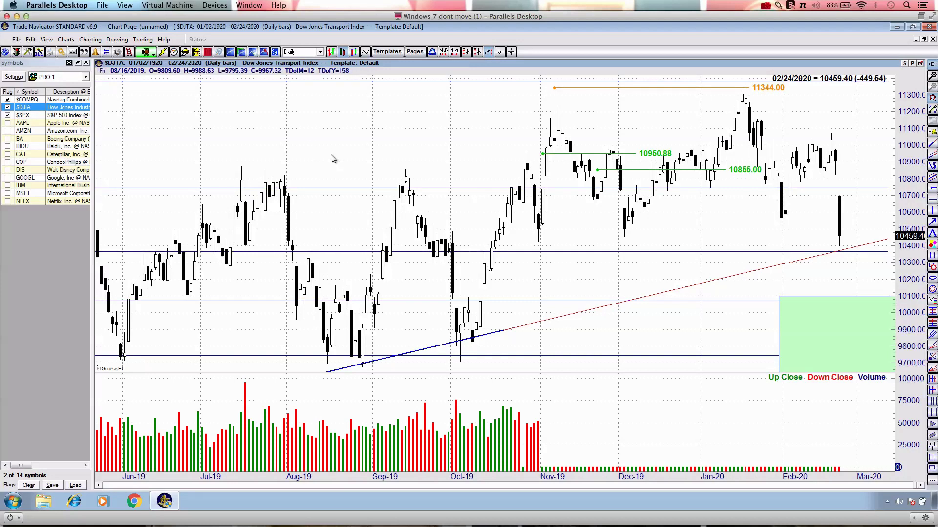
key(Up)
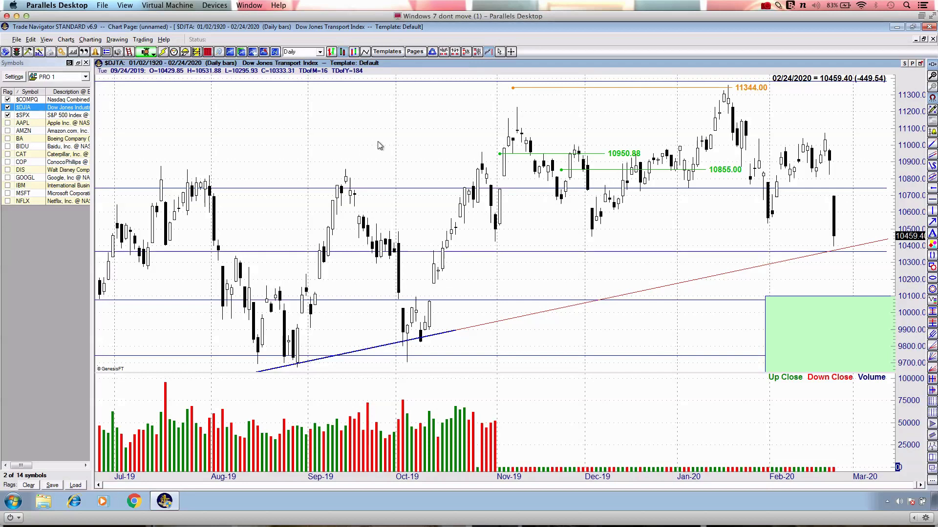
- Draw red freehand strokes on the Transport Index from the early-February low toward the rising trendline
scroll(383, 144, up, 1)
drag(63, 91, 196, 57)
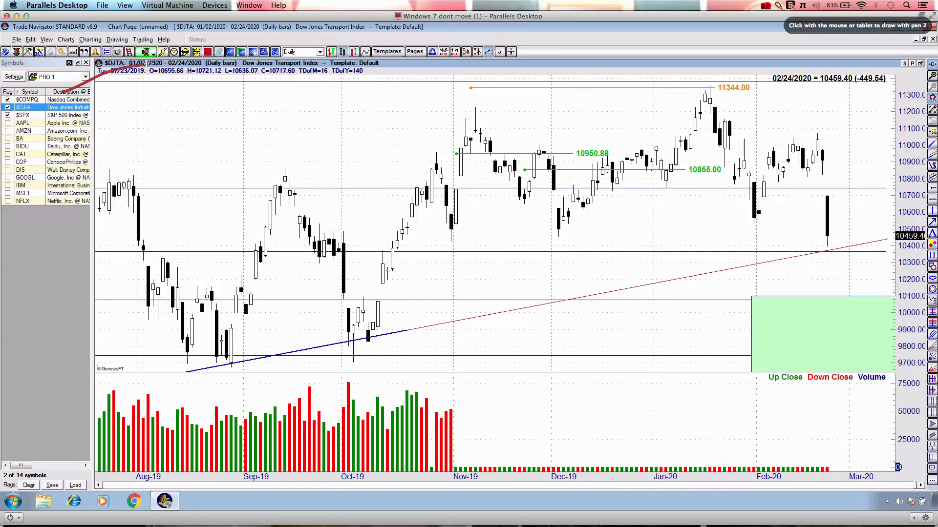
mouse_move(758, 203)
mouse_down()
mouse_move(626, 327)
mouse_move(566, 308)
mouse_up()
mouse_move(489, 292)
mouse_down()
mouse_move(500, 270)
mouse_move(623, 276)
mouse_up()
- Examine the Transport Index's latest bar against its rising trendline and green zone, leaving space for April 2020
scroll(533, 271, down, 1)
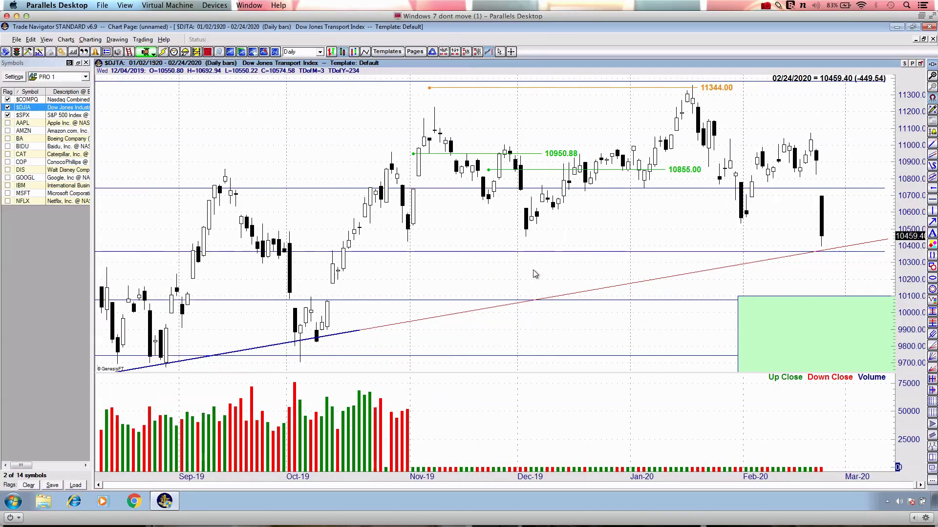
scroll(533, 271, down, 1)
scroll(534, 274, down, 2)
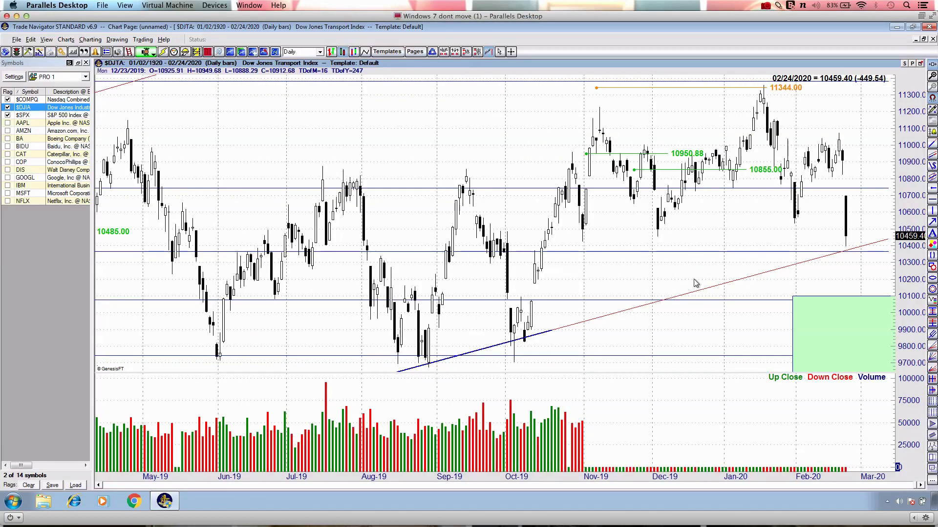
drag(697, 118, 623, 114)
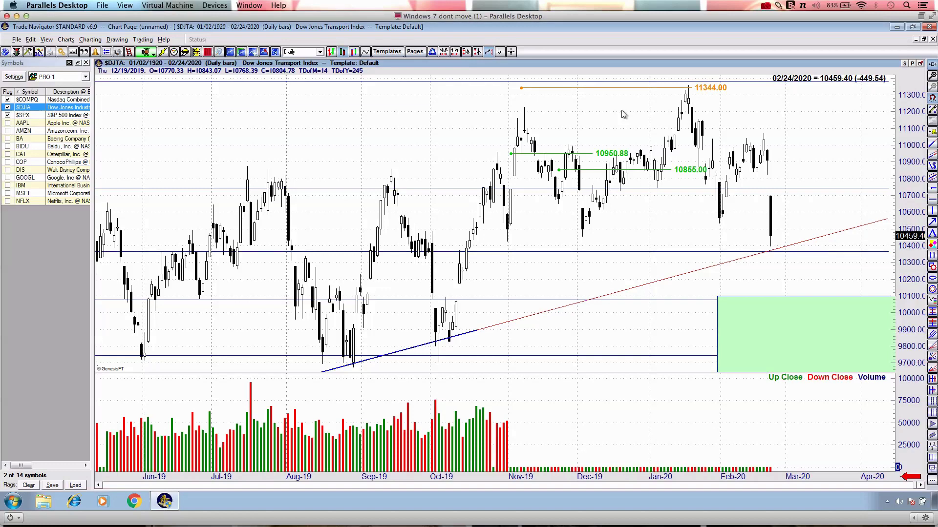
scroll(623, 114, down, 1)
scroll(623, 115, up, 1)
scroll(623, 115, up, 1)
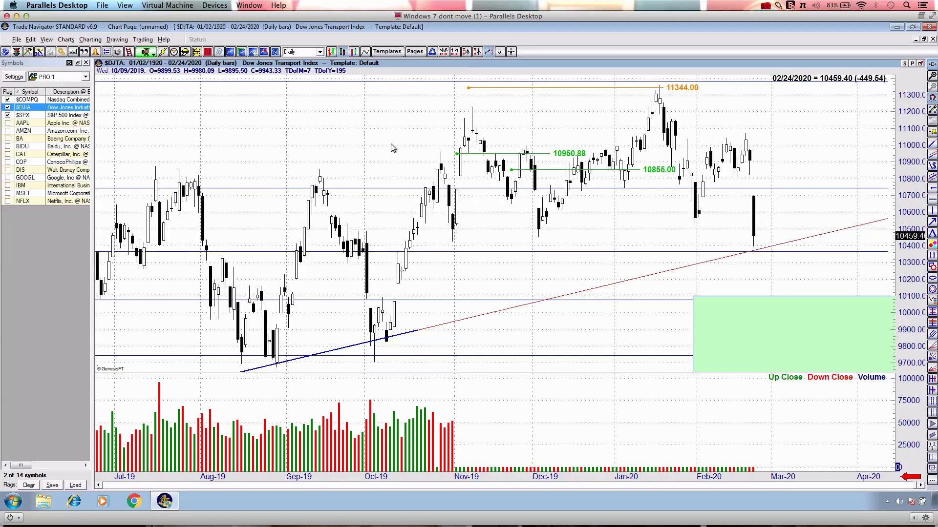
scroll(393, 147, up, 3)
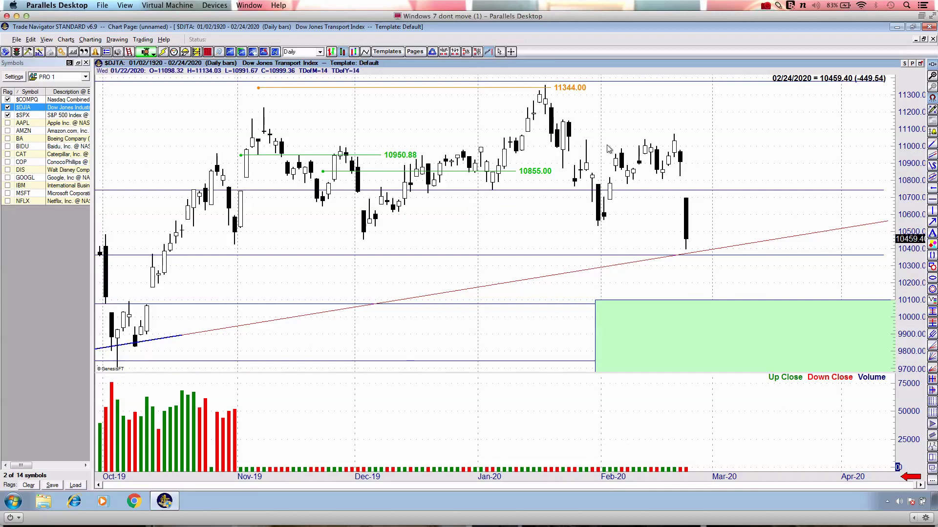
scroll(611, 148, up, 1)
scroll(611, 147, down, 1)
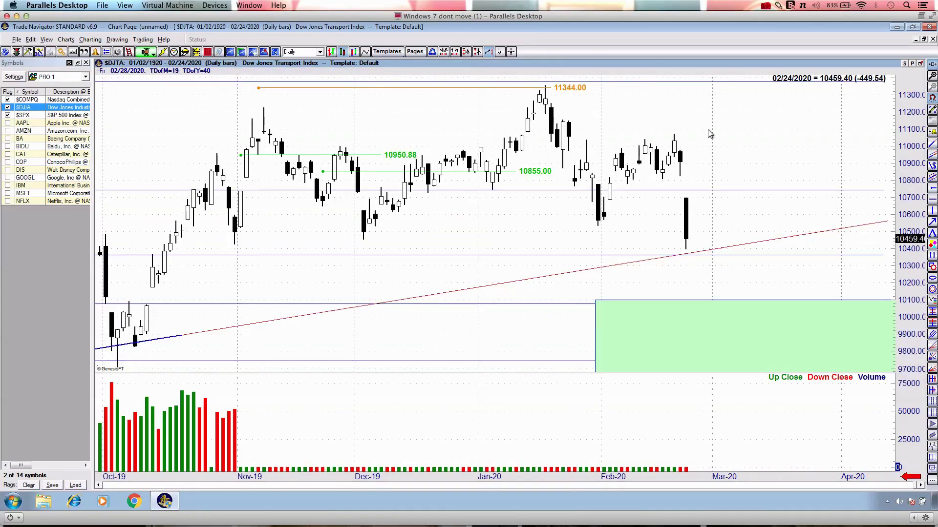
- Switch the Transport Index to monthly bars and extend the visible history back to 2008
scroll(711, 134, down, 4)
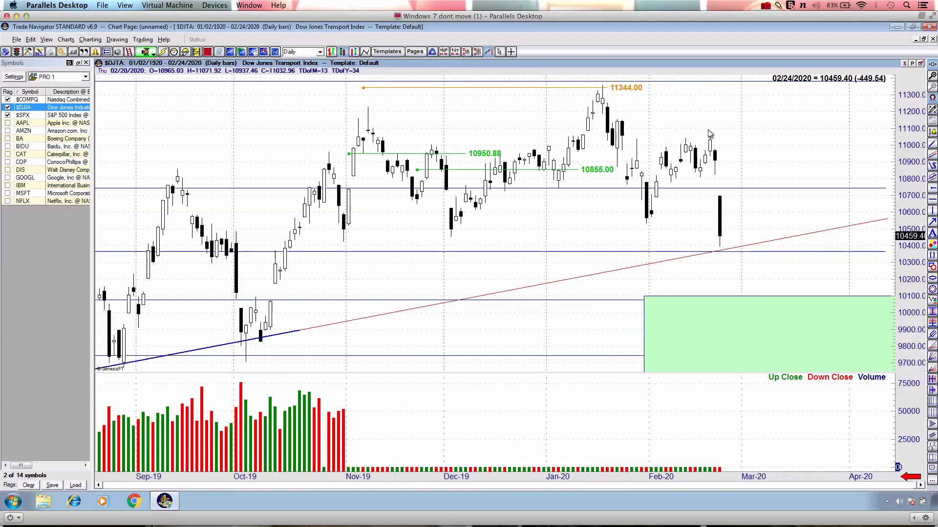
key(m)
scroll(709, 133, down, 5)
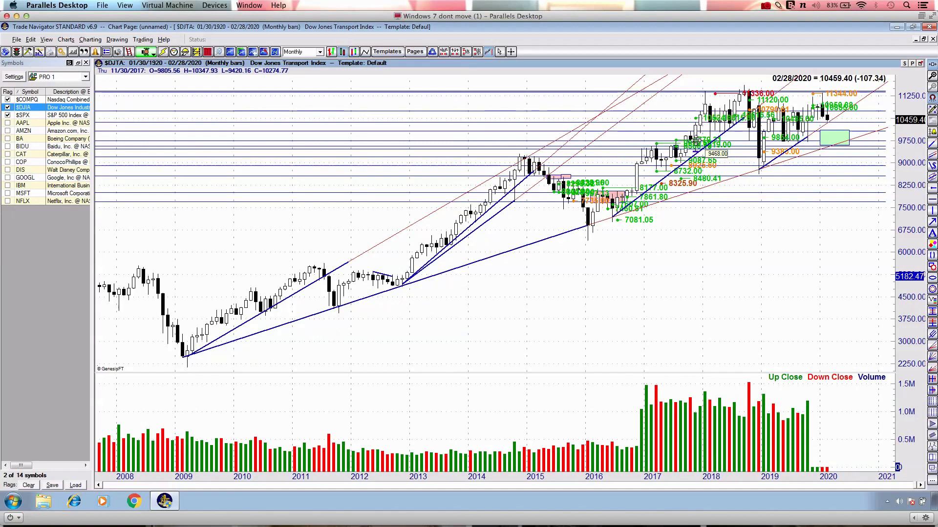
- Load the Russell 2000 Index ($RUT) into the monthly chart
key(s)
text(ut)
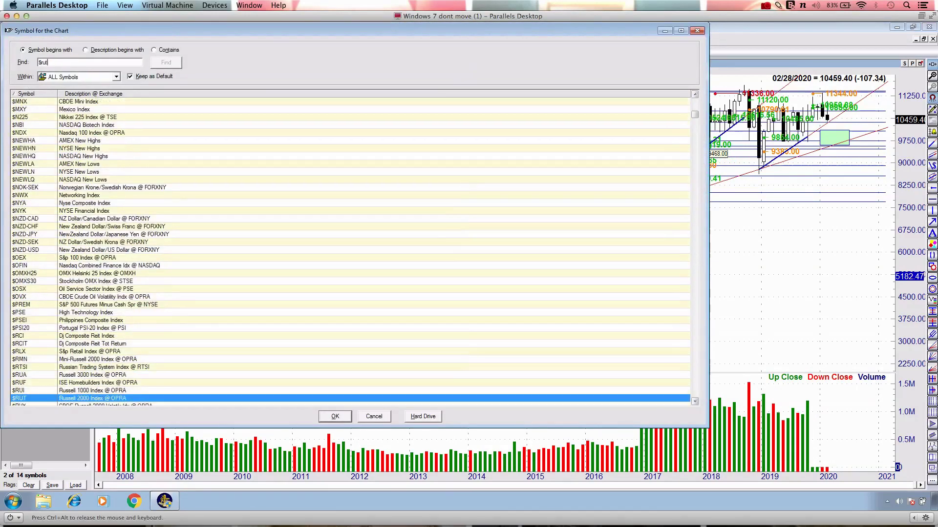
key(Return)
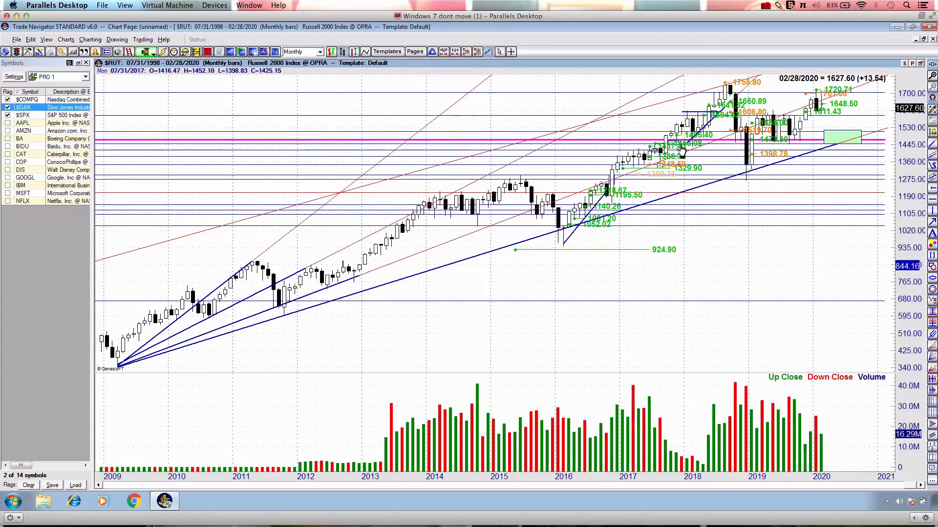
- Number the four fanned trendlines from the 2009 low 1 to 4 in red and draw a green arrow along the lowest
key(ctrl+2)
mouse_move(254, 228)
mouse_down()
mouse_move(272, 223)
mouse_move(272, 242)
mouse_move(311, 238)
mouse_up()
mouse_move(322, 236)
mouse_down()
mouse_move(357, 230)
mouse_move(357, 256)
mouse_up()
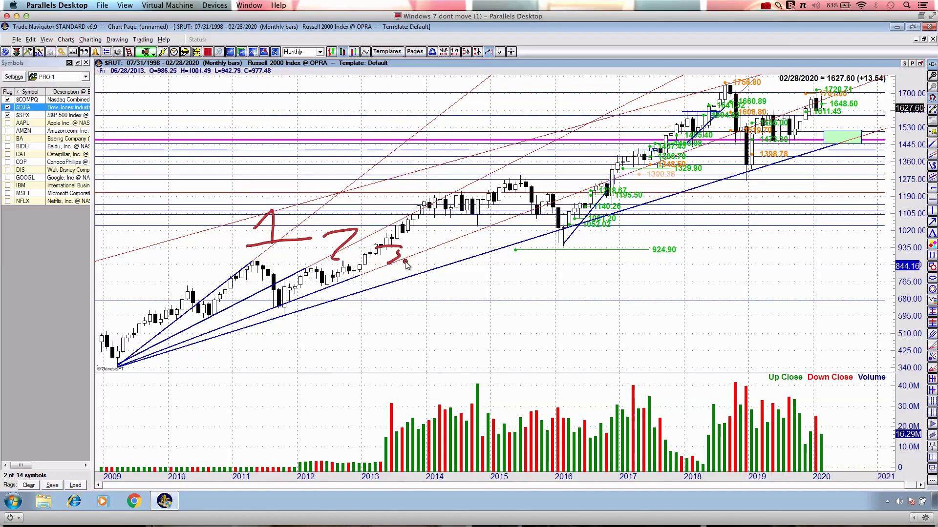
drag(496, 253, 515, 251)
drag(511, 234, 506, 264)
drag(117, 365, 424, 280)
mouse_move(390, 280)
mouse_down()
mouse_move(433, 270)
mouse_move(398, 332)
mouse_up()
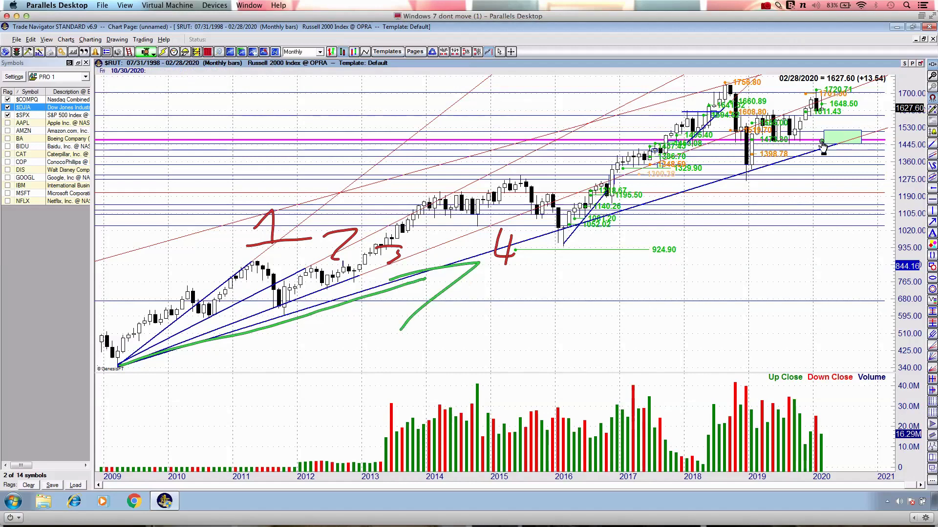
- Sketch the 2018–2020 swings into the green zone, with a red rebound arrow and red boundary lines, and clear the markings
drag(814, 139, 855, 143)
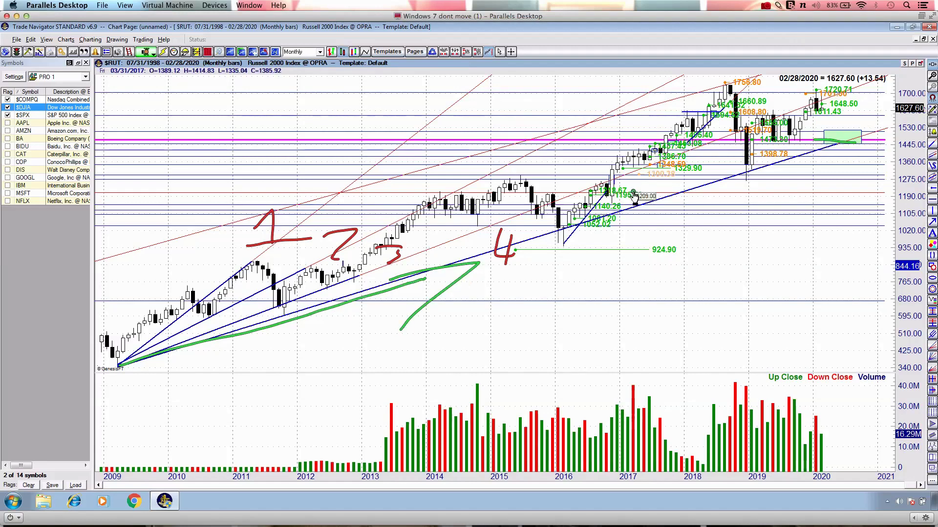
mouse_move(691, 126)
mouse_down()
mouse_move(731, 98)
mouse_move(836, 122)
mouse_move(845, 140)
mouse_move(872, 126)
mouse_move(885, 98)
mouse_move(893, 128)
mouse_up()
key(2)
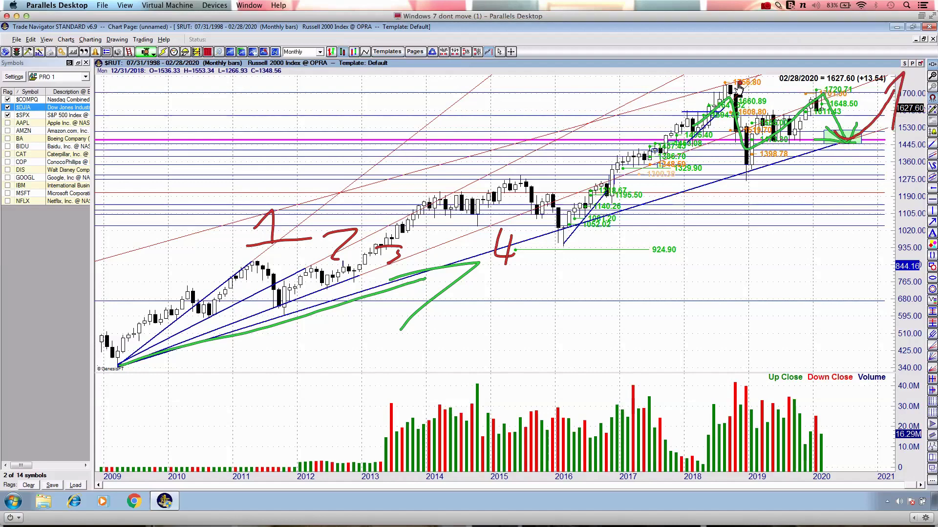
drag(699, 91, 884, 93)
drag(727, 172, 905, 126)
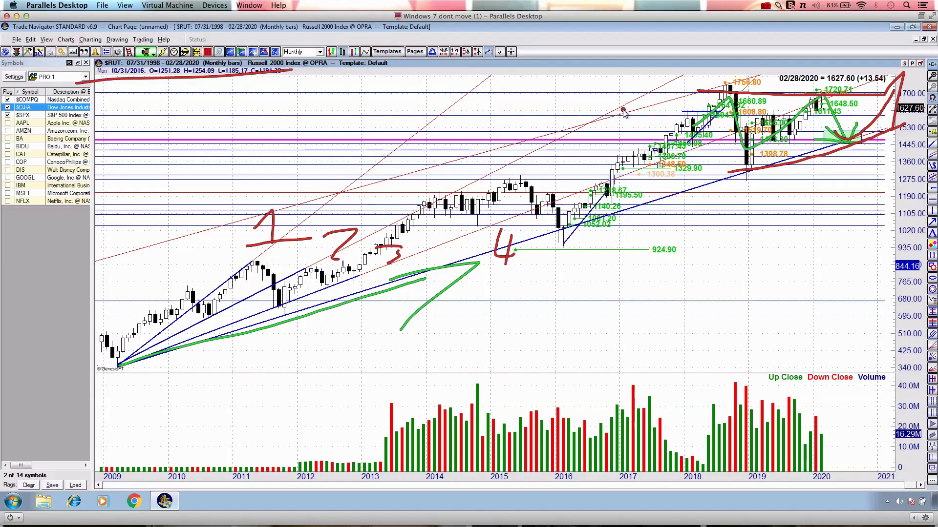
key(Escape)
- Widen the monthly bars, circle the green zone in red, and draw a green arrow from the latest bar into it
scroll(620, 113, up, 5)
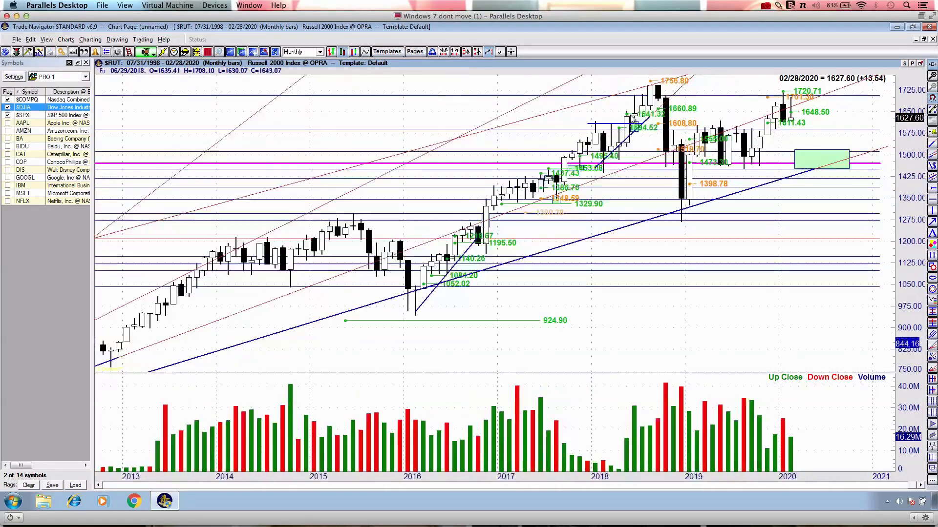
scroll(630, 117, up, 4)
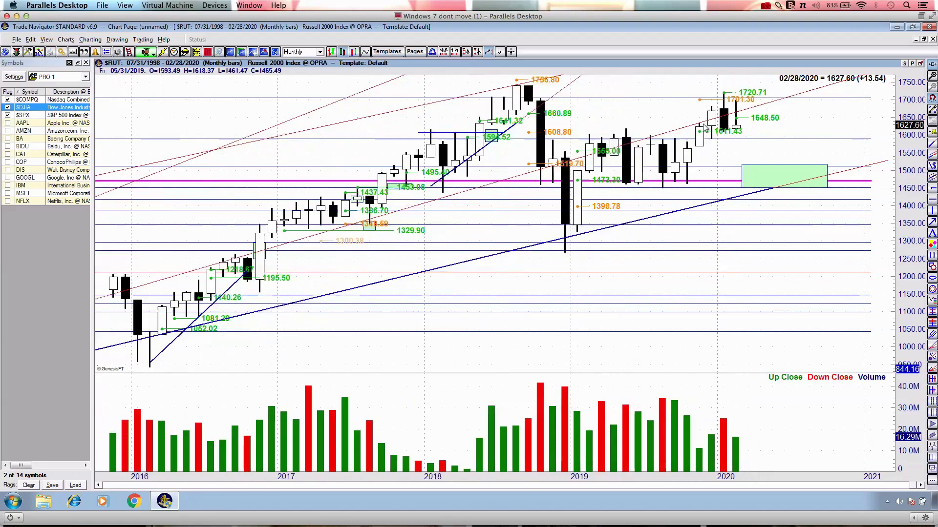
scroll(708, 128, up, 1)
key(ctrl+2)
mouse_move(793, 172)
mouse_down()
mouse_move(718, 199)
mouse_move(791, 217)
mouse_move(779, 171)
mouse_up()
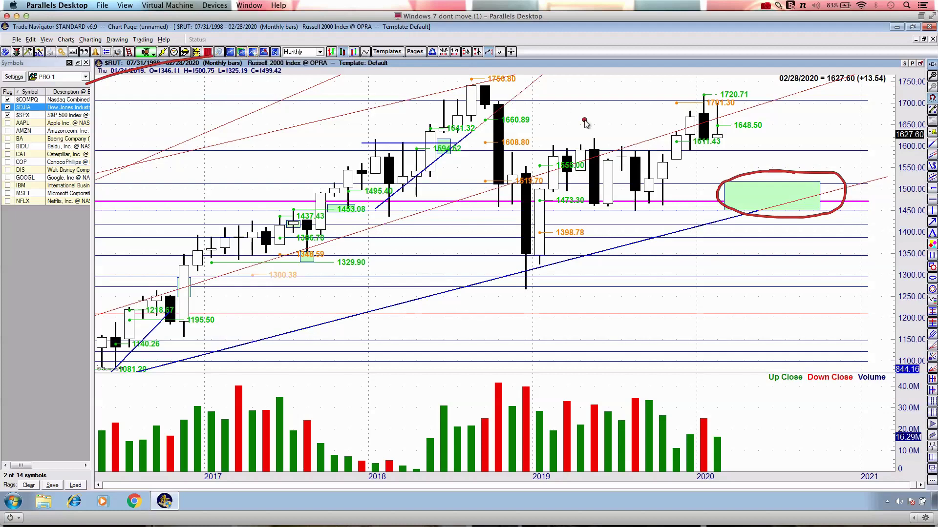
key(ctrl+3)
mouse_move(714, 122)
mouse_down()
mouse_move(747, 188)
mouse_move(758, 187)
mouse_move(765, 158)
mouse_up()
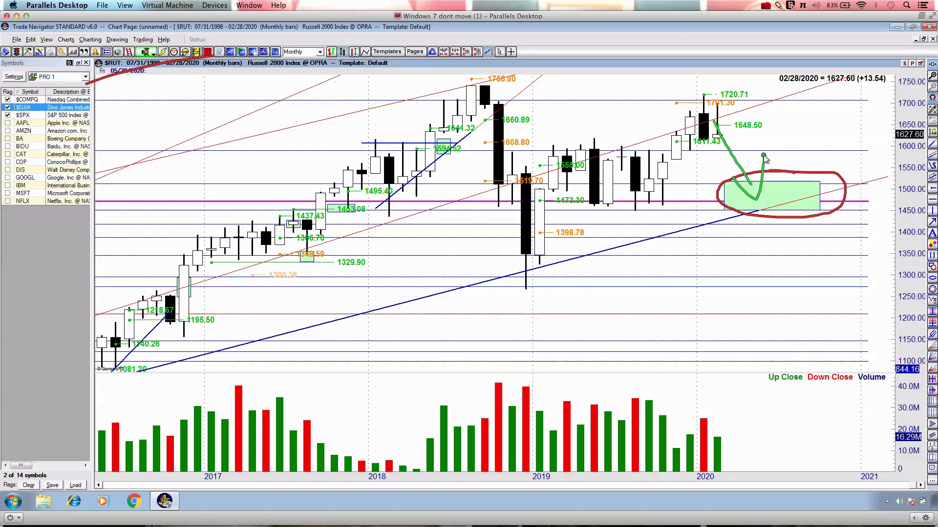
- Draw a red stroke from the early-2020 bars into the green zone and a red line across its lower part
key(ctrl+3)
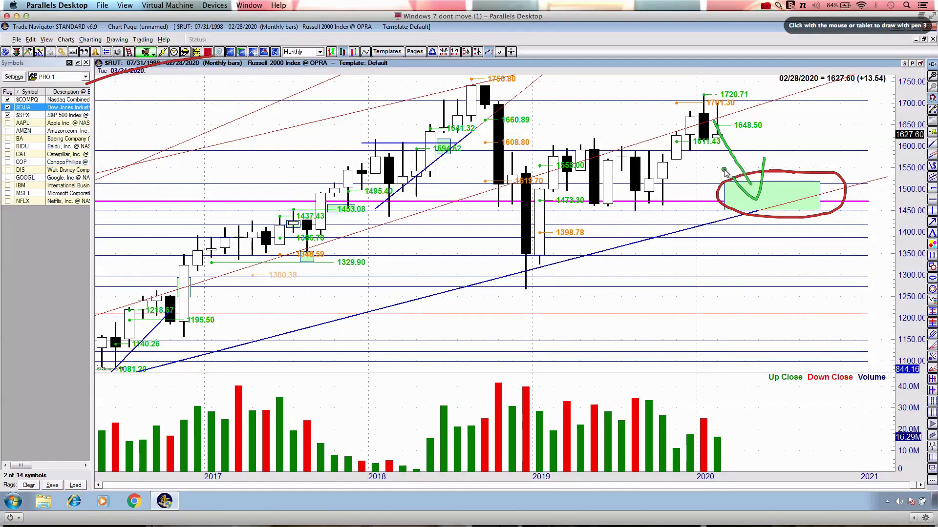
key(3)
drag(707, 114, 762, 201)
drag(701, 201, 855, 213)
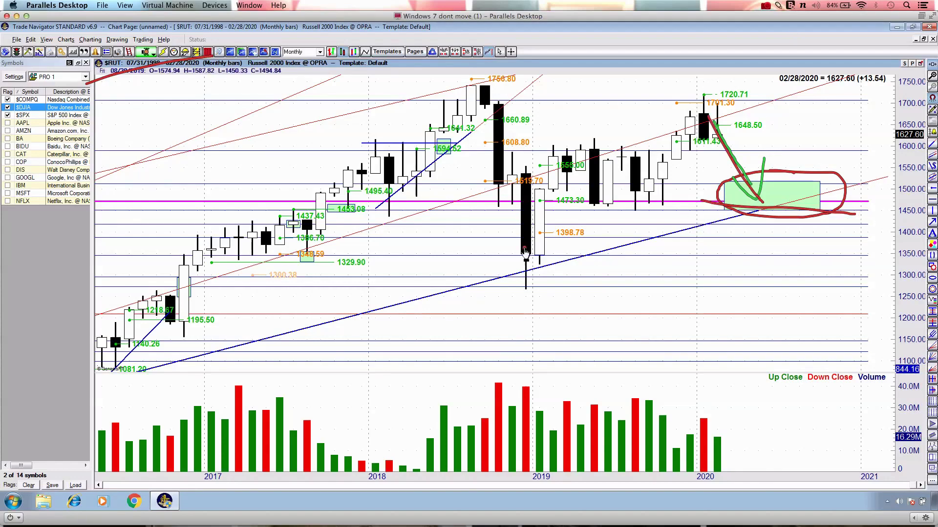
- Handwrite an underlined "6 mths" in red below the bars and reinforce the red line at the green zone's lower edge
mouse_move(524, 213)
mouse_down()
mouse_move(496, 221)
mouse_move(549, 345)
mouse_move(412, 297)
mouse_up()
drag(568, 307, 630, 334)
drag(671, 251, 664, 325)
drag(630, 298, 676, 280)
mouse_move(700, 210)
mouse_down()
mouse_move(683, 330)
mouse_move(727, 329)
mouse_up()
drag(780, 286, 752, 293)
mouse_move(768, 320)
mouse_down()
mouse_move(747, 322)
mouse_move(768, 320)
mouse_up()
drag(357, 391, 936, 371)
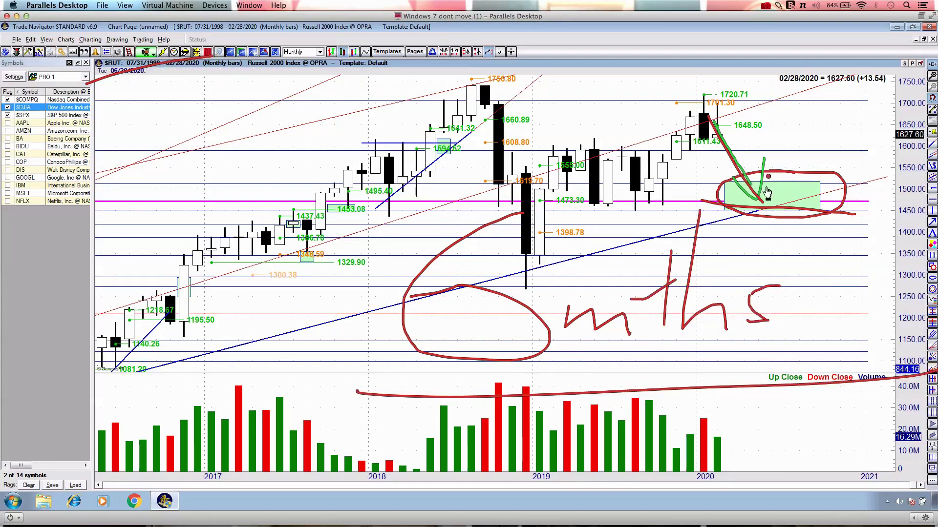
mouse_move(717, 204)
mouse_down()
mouse_move(796, 213)
mouse_move(728, 215)
mouse_move(778, 217)
mouse_up()
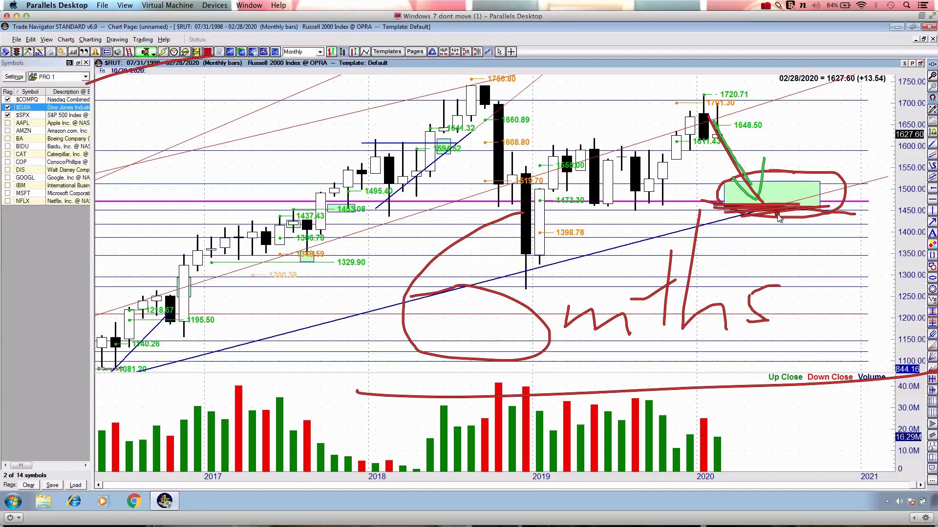
drag(880, 216, 923, 217)
- Sketch a green W pattern with green handwriting and a curved arrow over the 2017 bars, and clear the markings
key(3)
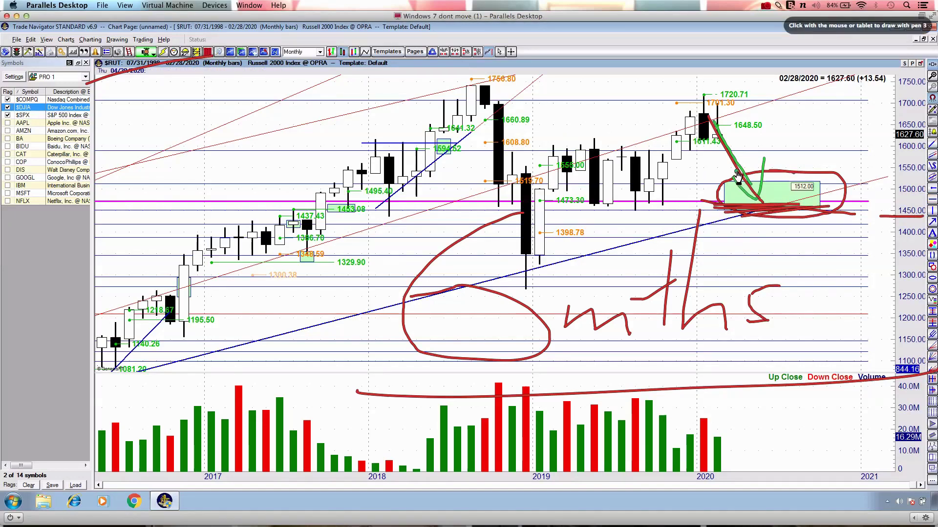
drag(166, 112, 284, 95)
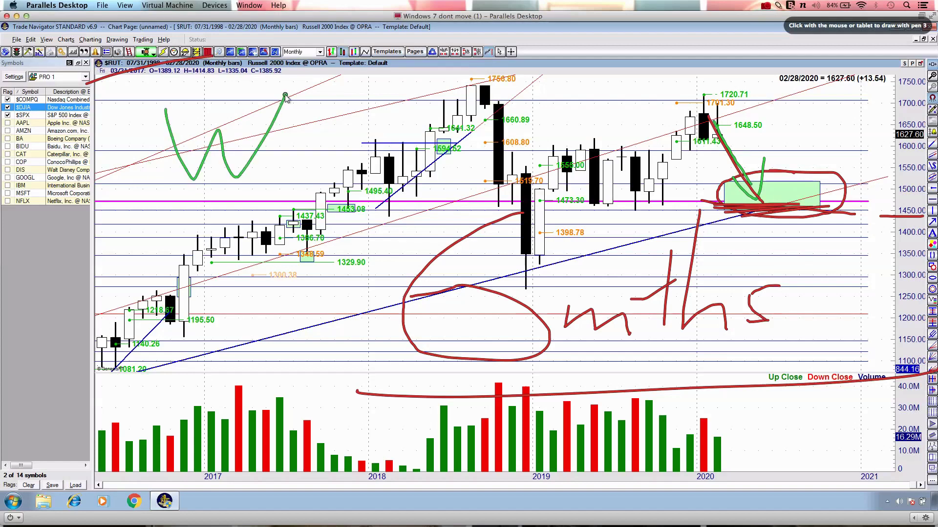
drag(299, 141, 332, 135)
mouse_move(407, 120)
mouse_down()
mouse_move(439, 129)
mouse_move(422, 114)
mouse_up()
mouse_move(174, 291)
mouse_down()
mouse_move(184, 227)
mouse_move(227, 285)
mouse_up()
mouse_move(237, 296)
mouse_down()
mouse_move(240, 285)
mouse_move(268, 290)
mouse_move(318, 276)
mouse_up()
mouse_move(357, 226)
mouse_down()
mouse_move(354, 278)
mouse_move(359, 257)
mouse_up()
mouse_move(175, 333)
mouse_down()
mouse_move(175, 344)
mouse_move(353, 315)
mouse_move(358, 362)
mouse_up()
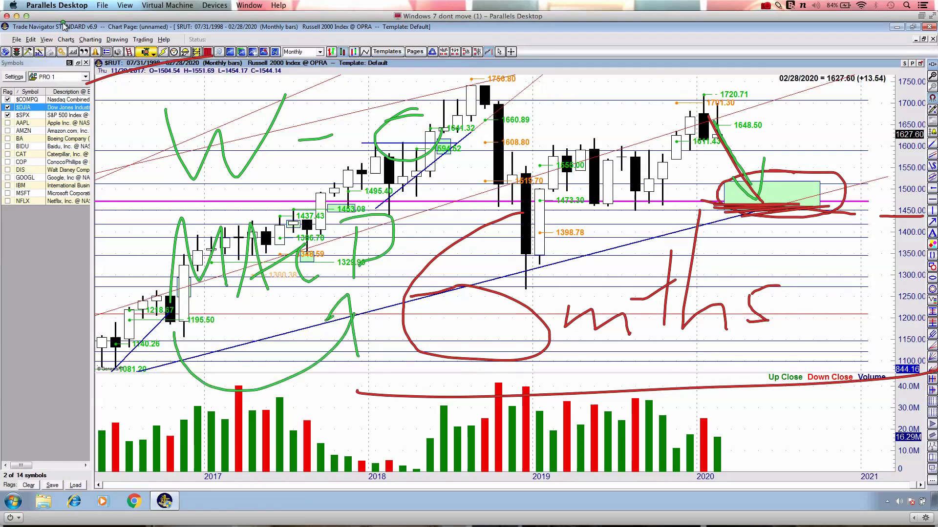
drag(77, 84, 154, 75)
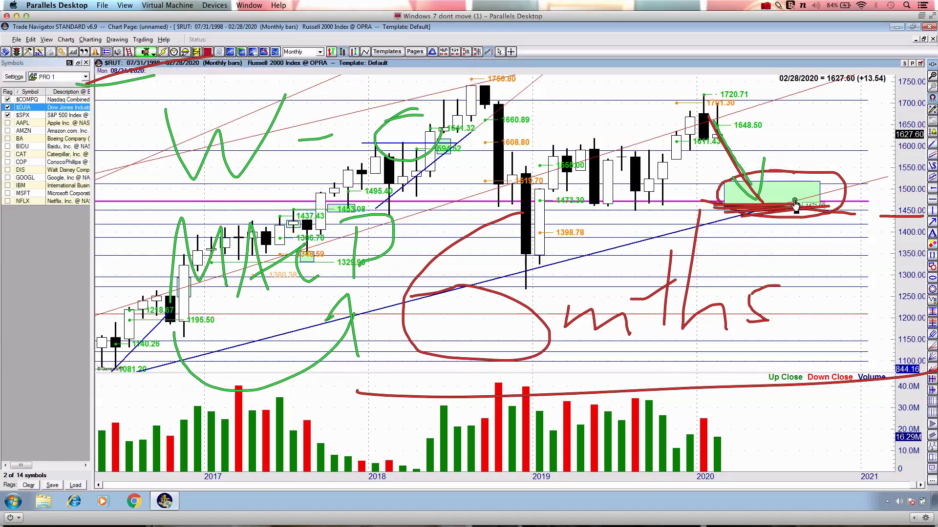
key(Escape)
- Underline the green zone's lower part in green, circle the latest bars in red, and draw a red arrow into the zone
key(ctrl+3)
drag(726, 203, 837, 206)
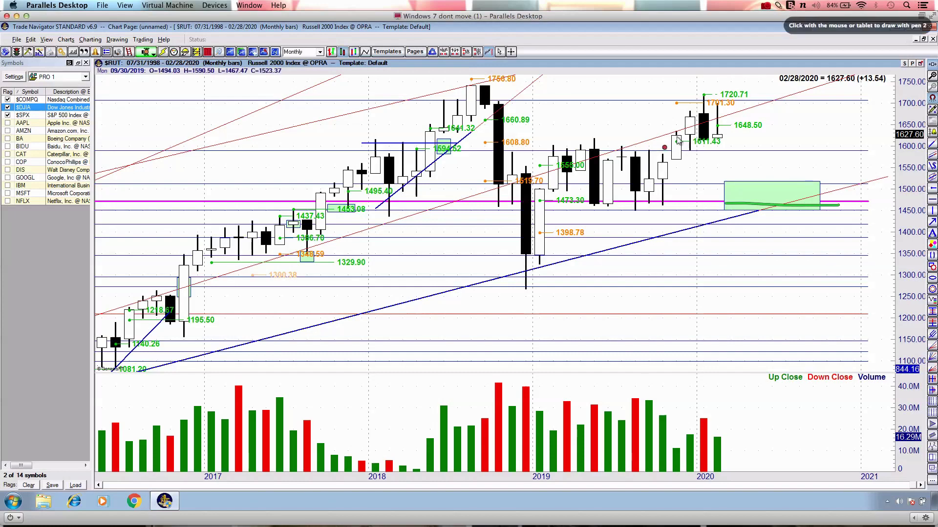
mouse_move(686, 88)
mouse_down()
mouse_move(654, 117)
mouse_move(715, 161)
mouse_move(693, 85)
mouse_move(686, 91)
mouse_up()
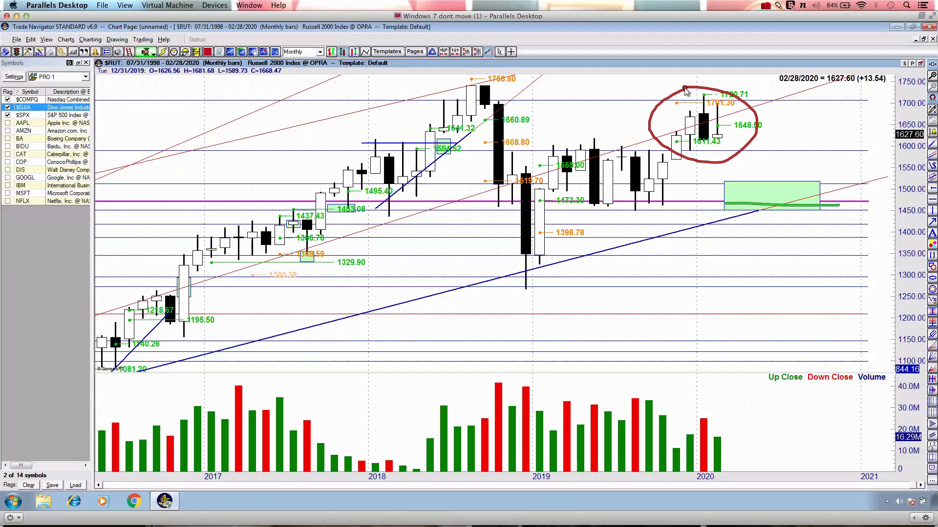
mouse_move(704, 127)
mouse_down()
mouse_move(745, 185)
mouse_move(768, 141)
mouse_up()
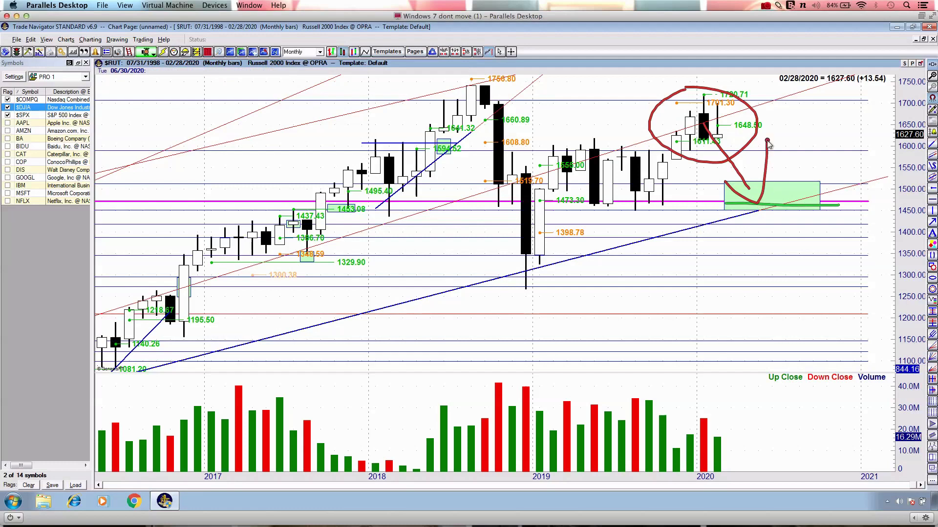
- Draw blue freehand arrows along the rising trendline and curving down beneath the green zone, and clear the markings
key(4)
drag(506, 278, 660, 238)
mouse_move(606, 234)
mouse_down()
mouse_move(685, 227)
mouse_move(646, 265)
mouse_up()
mouse_move(449, 279)
mouse_down()
mouse_move(560, 202)
mouse_move(583, 283)
mouse_up()
drag(663, 266, 770, 276)
mouse_move(741, 274)
mouse_down()
mouse_move(756, 292)
mouse_move(781, 241)
mouse_up()
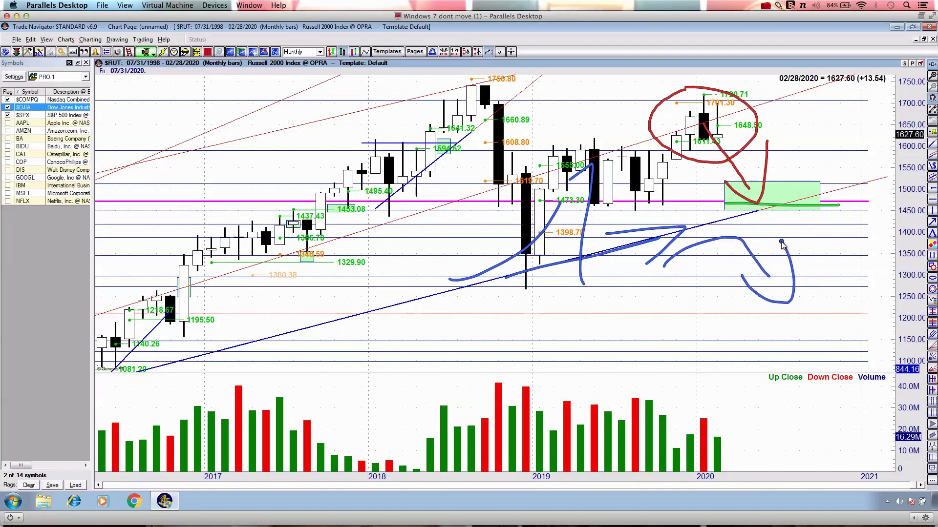
key(Escape)
- Draw green arrows along the rising trendline into the green zone and below the 2017–2018 bars, and clear the markings
key(ctrl+3)
mouse_move(704, 225)
mouse_down()
mouse_move(775, 202)
mouse_move(781, 215)
mouse_move(757, 237)
mouse_up()
drag(52, 94, 239, 67)
mouse_move(308, 253)
mouse_down()
mouse_move(448, 252)
mouse_move(437, 248)
mouse_up()
drag(432, 284, 466, 238)
drag(112, 111, 119, 118)
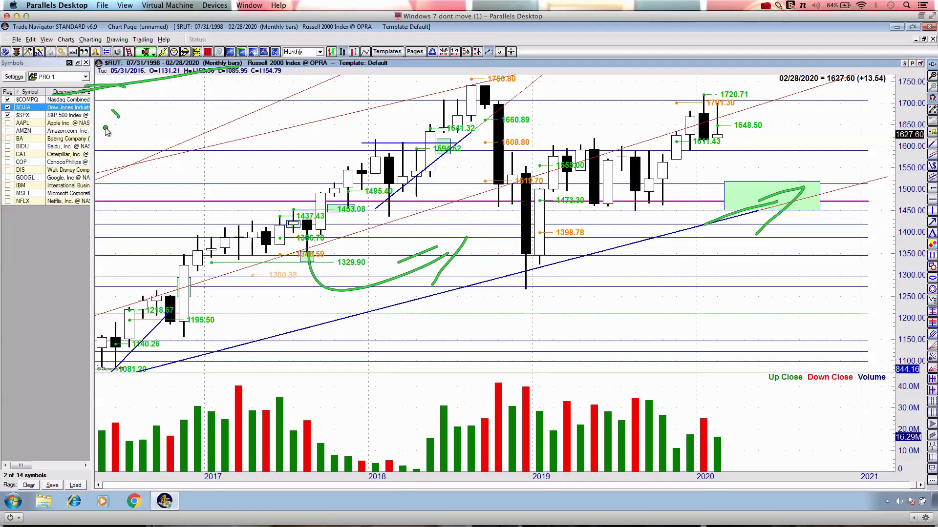
key(Escape)
- Draw a green drop from the latest bar to the magenta support level, highlight that level, and clear the markings
key(ctrl+3)
drag(871, 139, 932, 146)
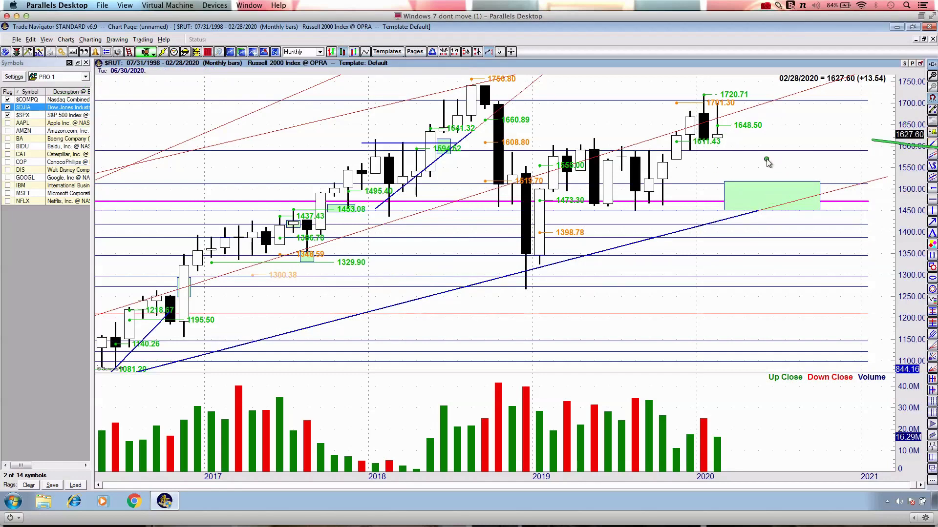
drag(718, 138, 745, 201)
drag(667, 196, 804, 198)
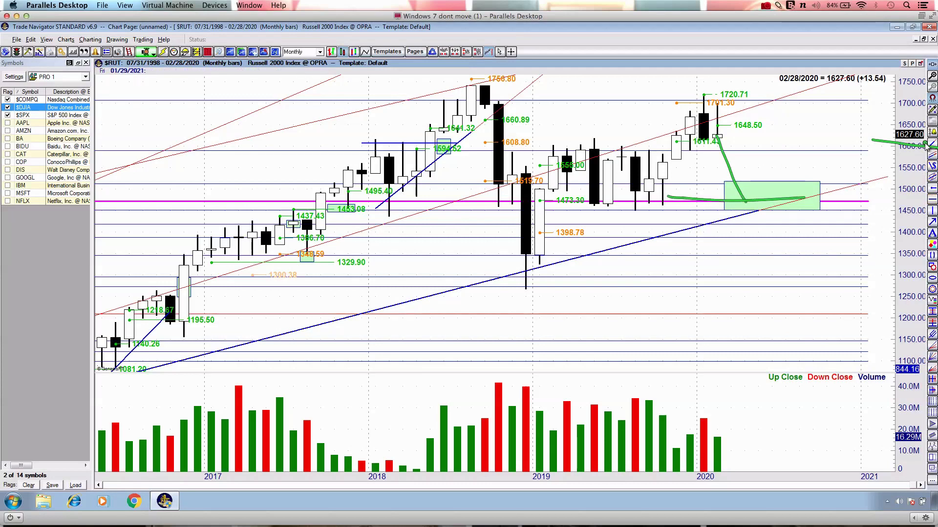
drag(694, 200, 836, 202)
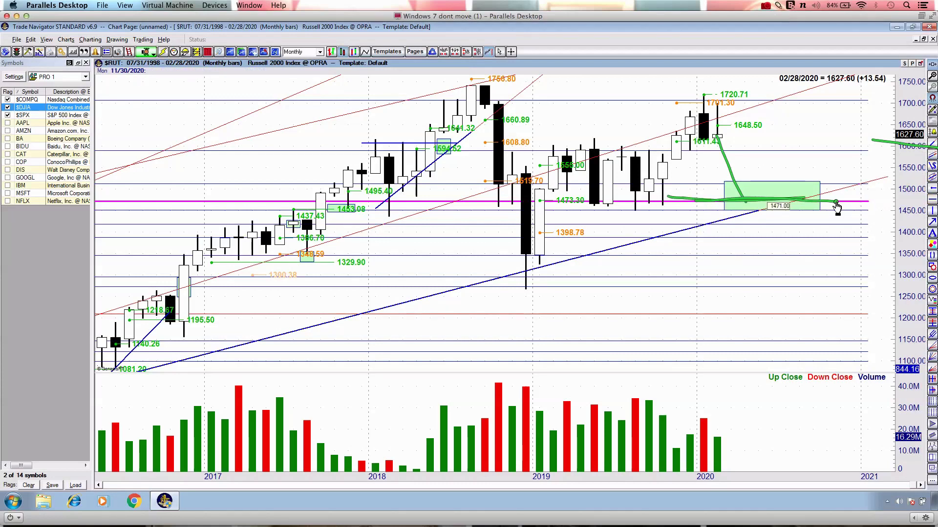
mouse_move(926, 197)
mouse_down()
mouse_move(881, 219)
mouse_move(882, 200)
mouse_up()
key(Escape)
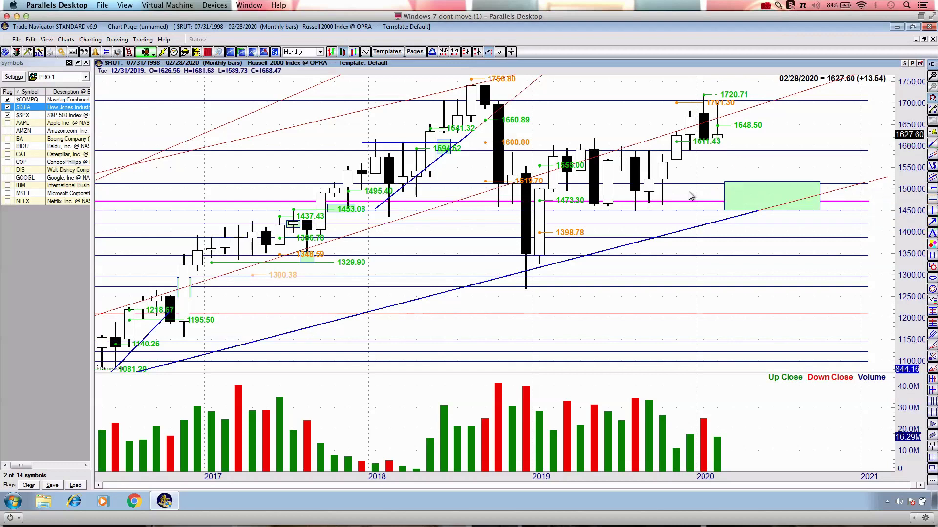
- Sketch a break below the green zone with a red T-shaped mark, a green arc under the 2019 lows and blue arrows
mouse_move(723, 203)
mouse_down()
mouse_move(795, 203)
mouse_move(760, 259)
mouse_up()
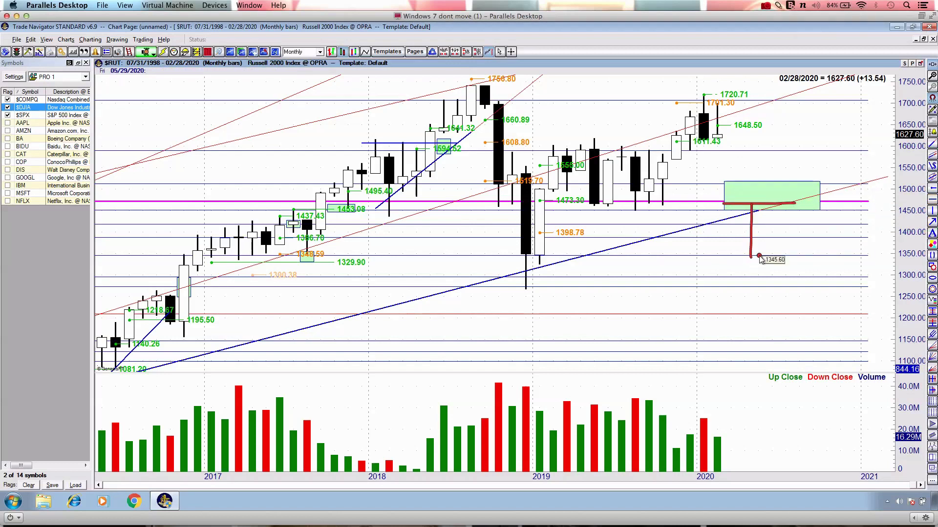
key(ctrl+3)
mouse_move(581, 202)
mouse_down()
mouse_move(591, 213)
mouse_move(663, 220)
mouse_move(724, 195)
mouse_move(783, 223)
mouse_up()
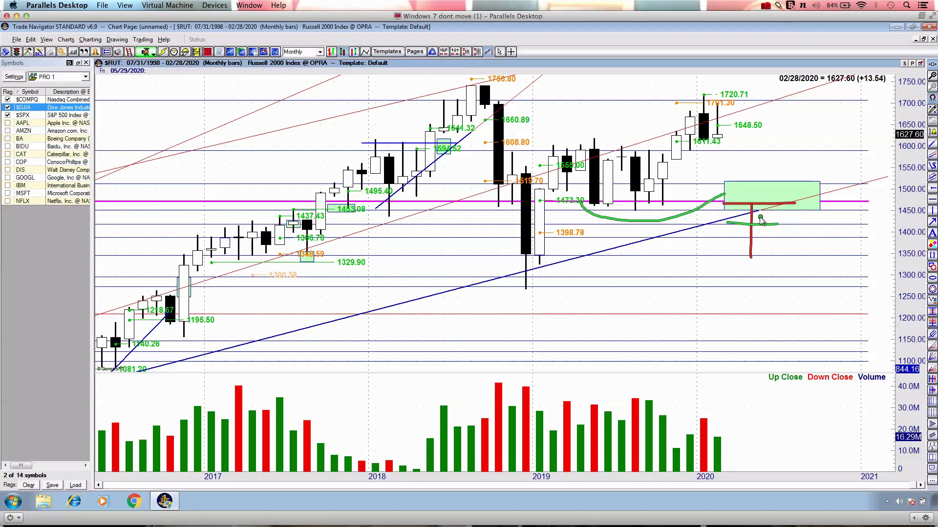
key(4)
mouse_move(778, 158)
mouse_down()
mouse_move(807, 211)
mouse_move(799, 235)
mouse_up()
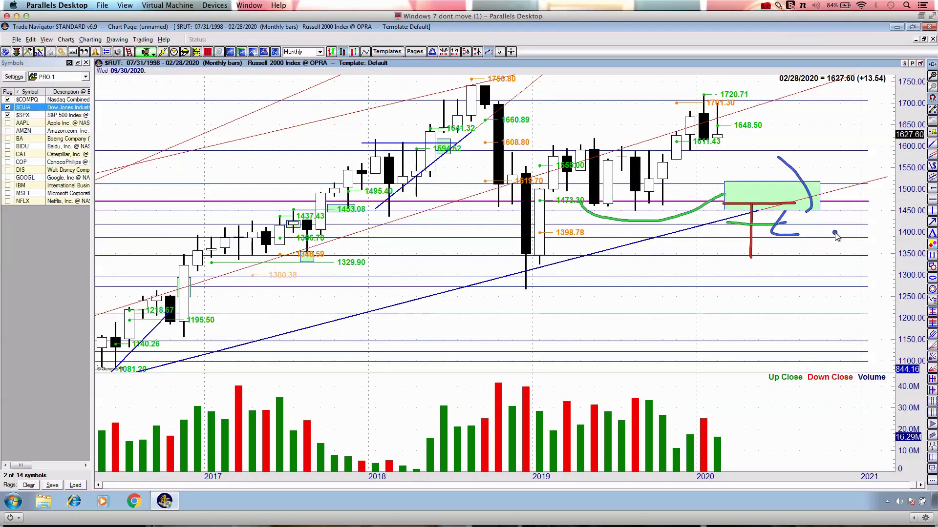
mouse_move(714, 134)
mouse_down()
mouse_move(758, 245)
mouse_move(776, 207)
mouse_up()
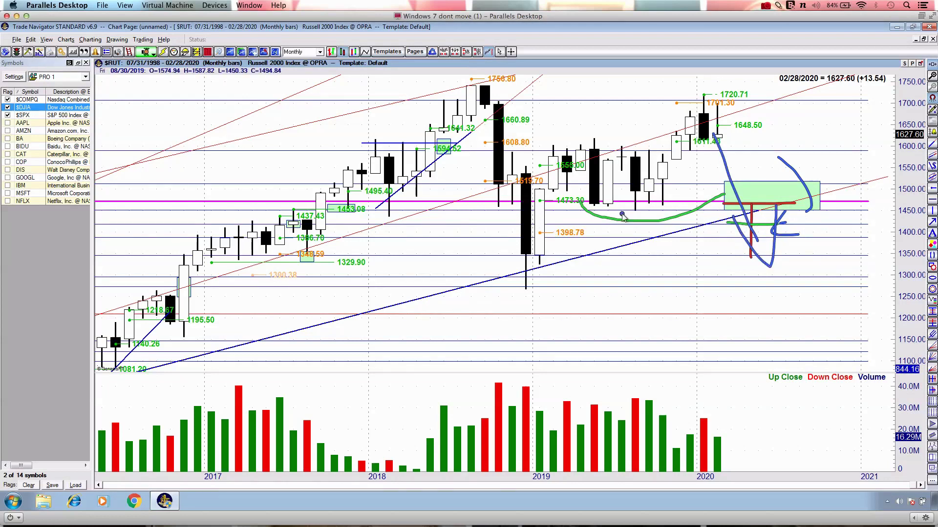
- Sketch blue marks along the 2019 lows, the rise to the January 2020 high and the 2018 peak, and clear all annotations
drag(564, 210, 697, 214)
drag(511, 479, 567, 481)
click(669, 146)
mouse_move(589, 155)
mouse_down()
mouse_move(708, 122)
mouse_move(704, 149)
mouse_up()
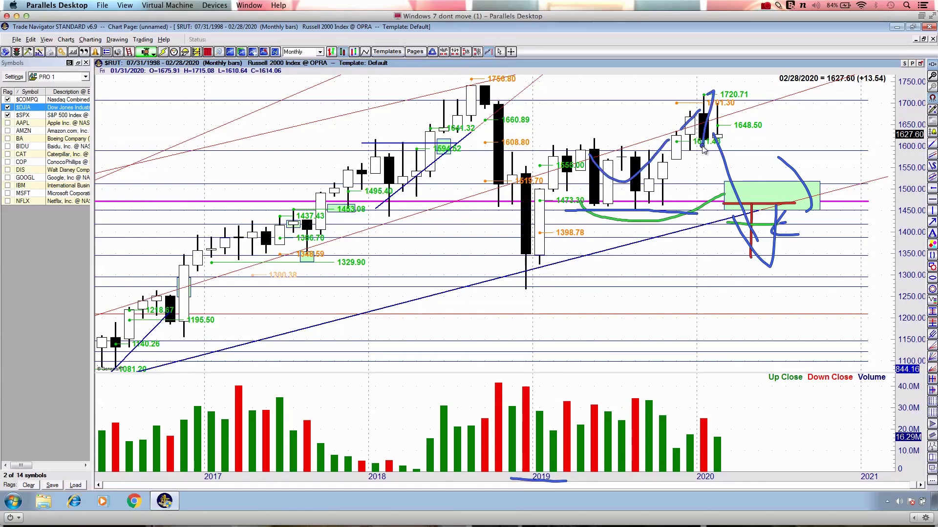
mouse_move(482, 91)
mouse_down()
mouse_move(504, 111)
mouse_move(443, 109)
mouse_up()
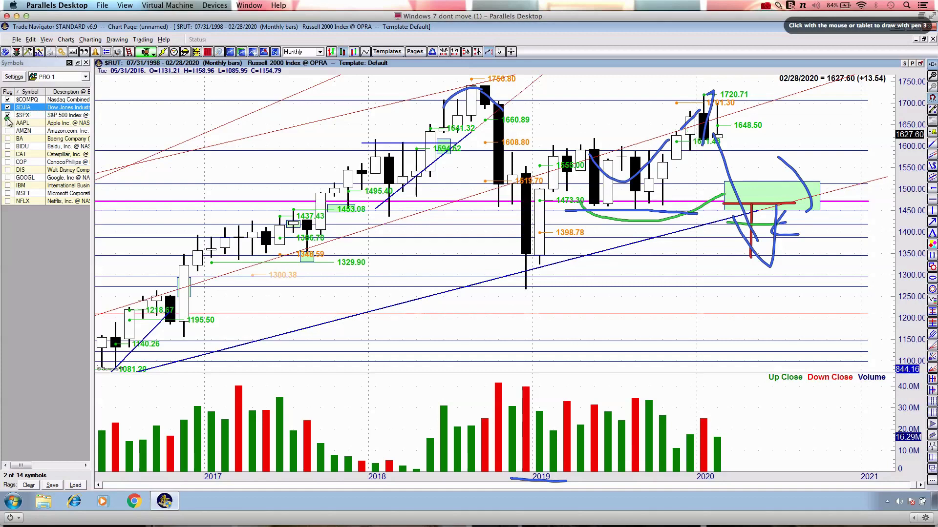
key(Escape)
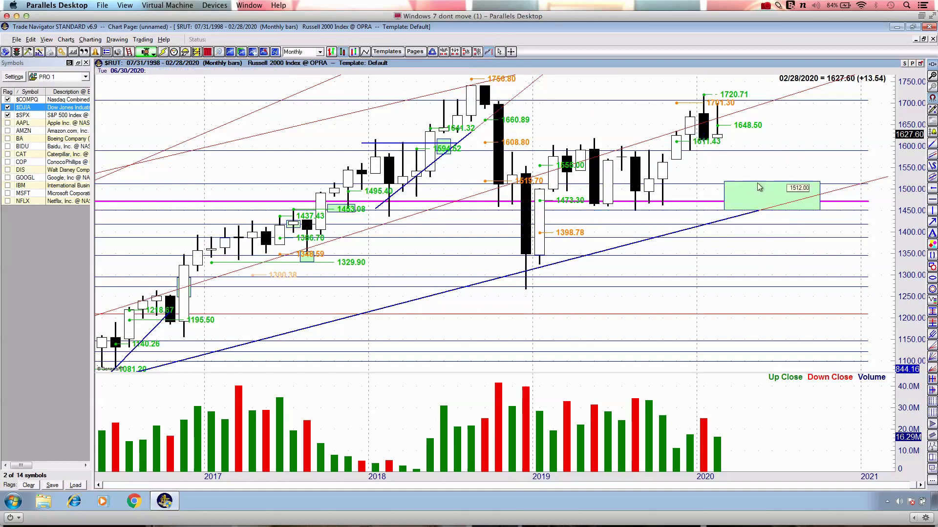
- Sketch a red decline from the February 2020 candle into the green support box with a rebound curve, and clear the annotations
key(ctrl+2)
drag(721, 128, 754, 194)
drag(703, 167, 791, 156)
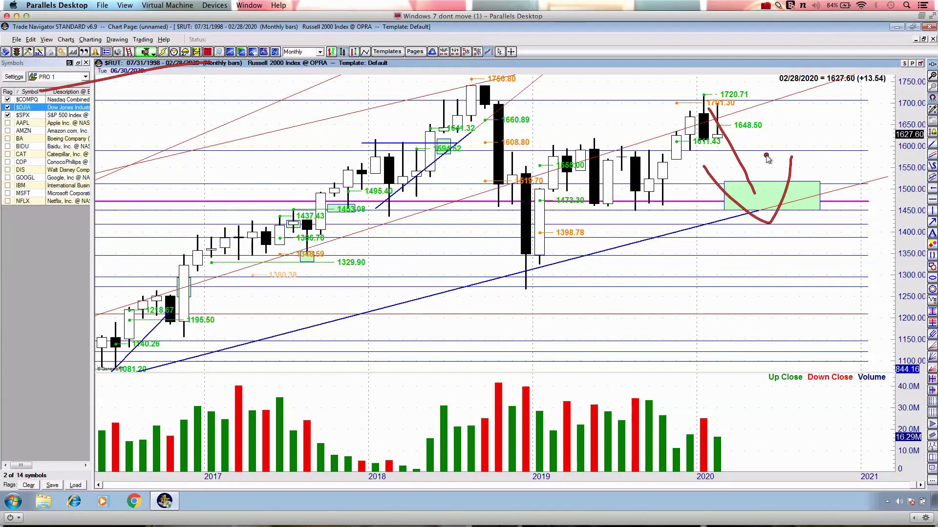
key(Escape)
- Switch the Russell 2000 chart to daily bars, draw red lines over the falling MACD peaks and the price highs, and clear them
key(d)
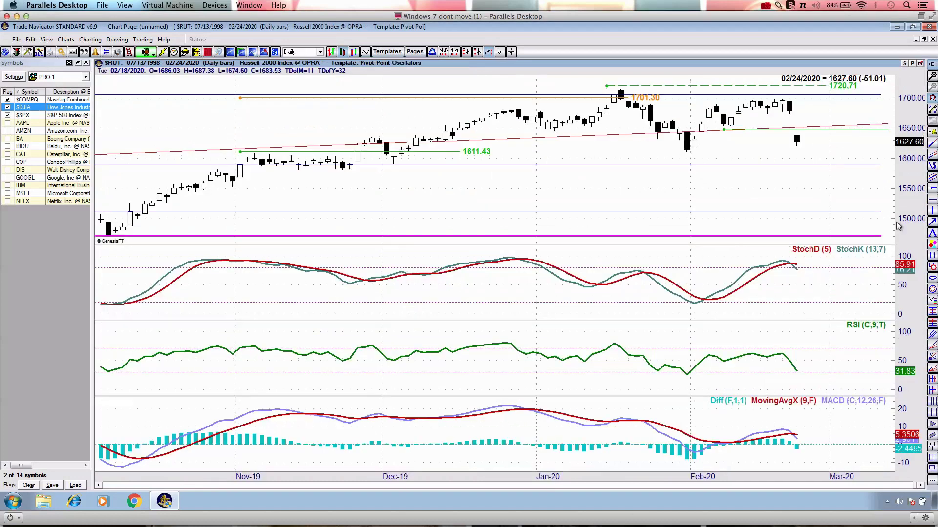
drag(502, 393, 875, 433)
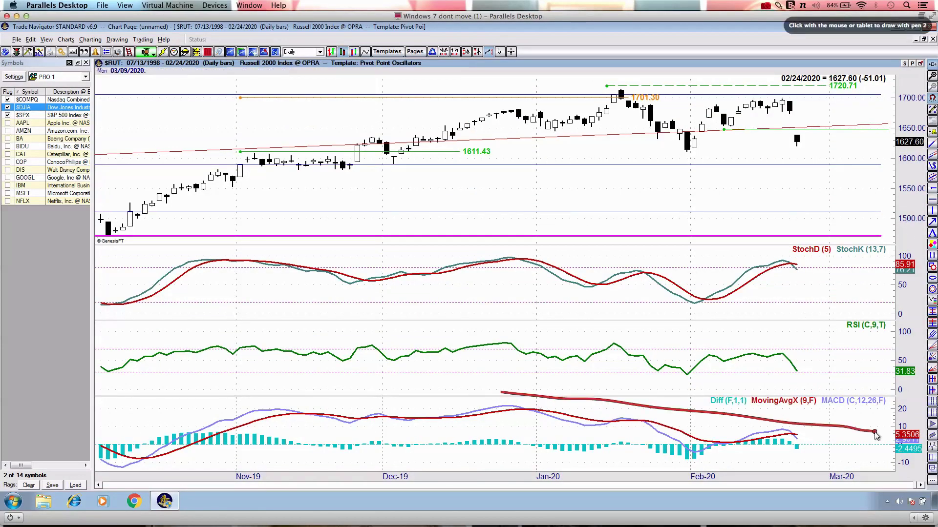
drag(492, 104, 914, 100)
key(Escape)
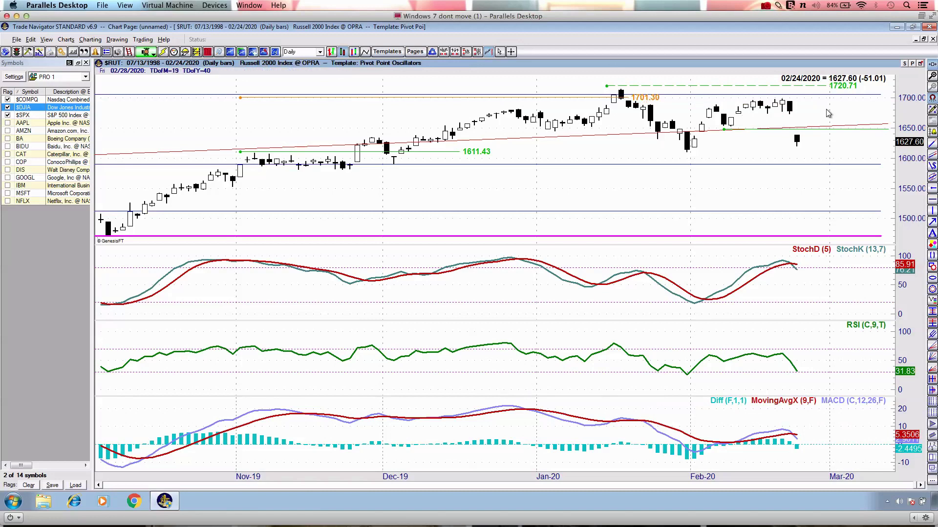
- Mark the November rally and the support rising into mid-December in red, and handwrite a red note below the candles
key(ctrl+2)
drag(267, 126, 248, 182)
drag(380, 147, 370, 151)
mouse_move(335, 157)
mouse_down()
mouse_move(344, 207)
mouse_move(372, 221)
mouse_move(433, 224)
mouse_up()
drag(442, 215, 454, 282)
drag(434, 234, 504, 180)
drag(274, 165, 449, 142)
drag(505, 186, 466, 211)
drag(584, 153, 570, 239)
drag(630, 146, 567, 238)
drag(636, 208, 652, 231)
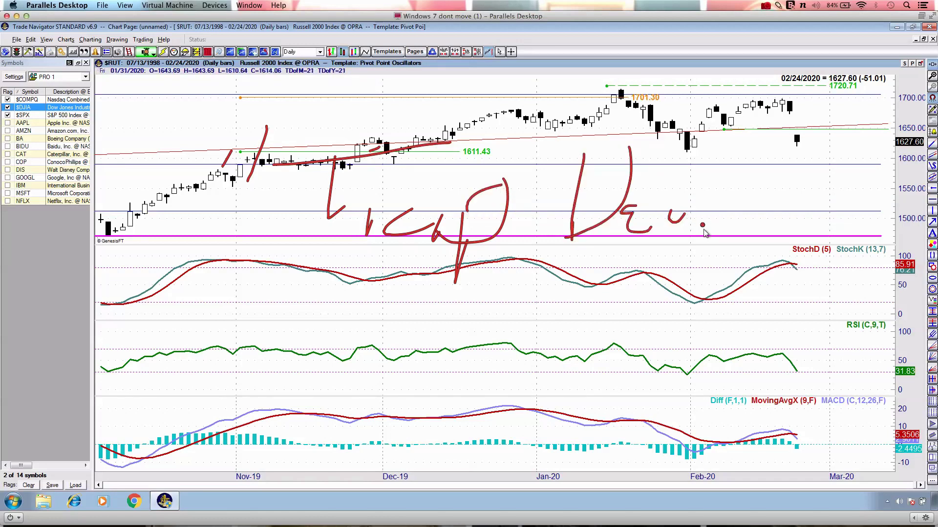
- Mark the early-February low in red, underline the mid-February candles in green, sketch the following drop, and clear all annotations
drag(725, 150, 732, 152)
drag(746, 119, 752, 155)
drag(729, 121, 770, 118)
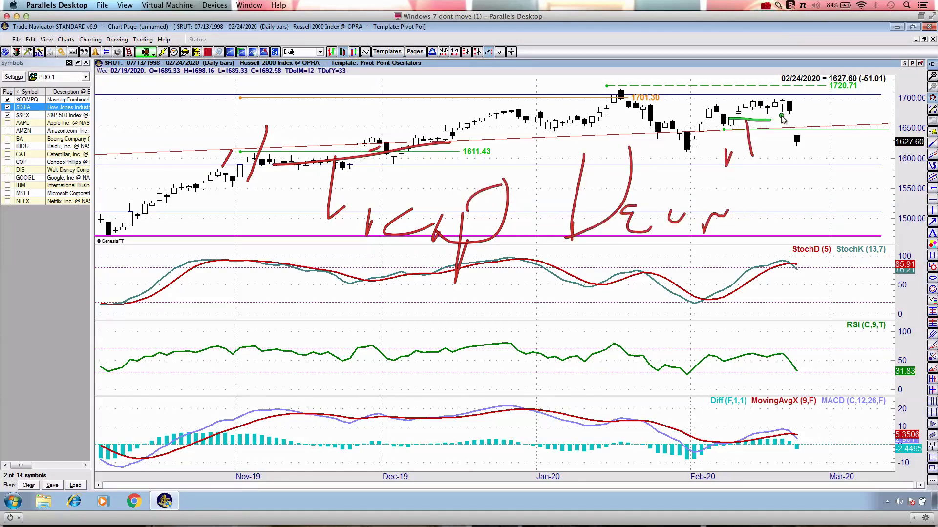
mouse_move(806, 94)
mouse_down()
mouse_move(797, 140)
mouse_move(838, 140)
mouse_up()
key(Escape)
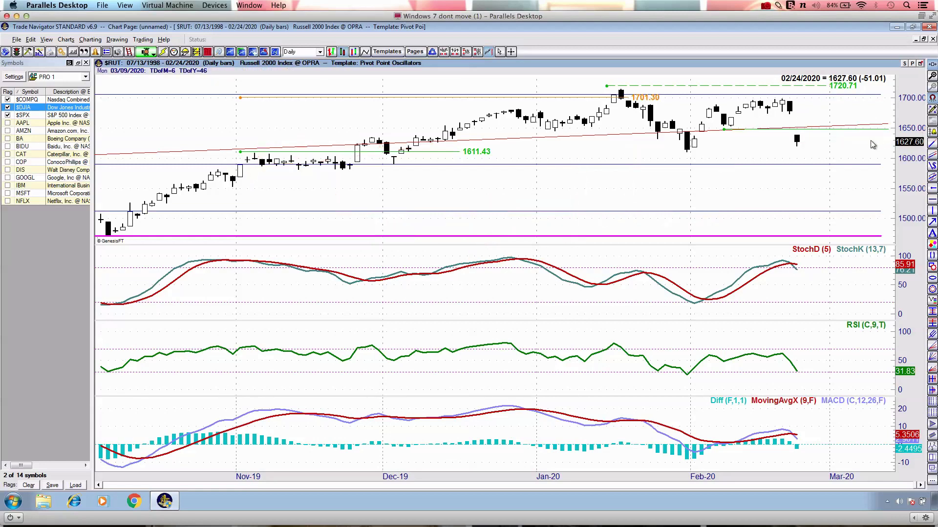
- Cycle through the pivot-point EMA, SMA, oscillator and trend templates to Default, and sketch a red rebound from the February 24 candle
key(Page_Up)
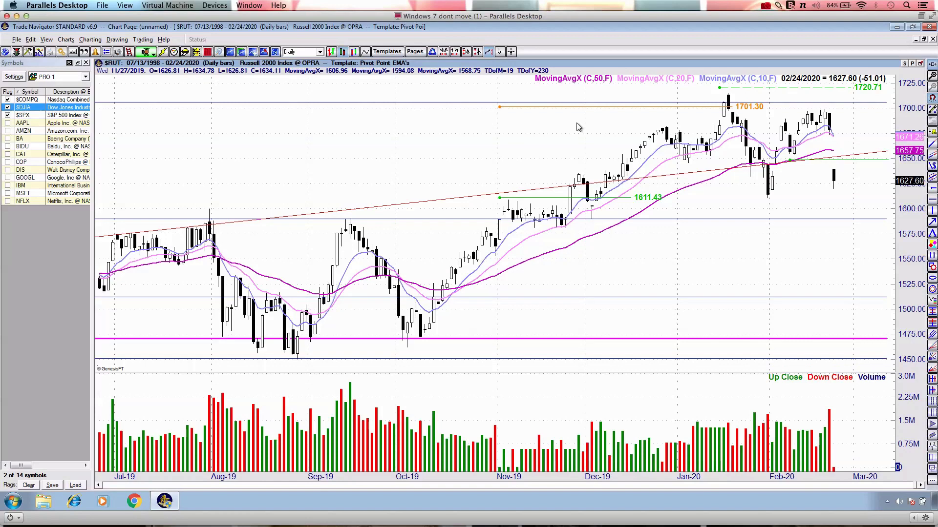
key(ctrl+t)
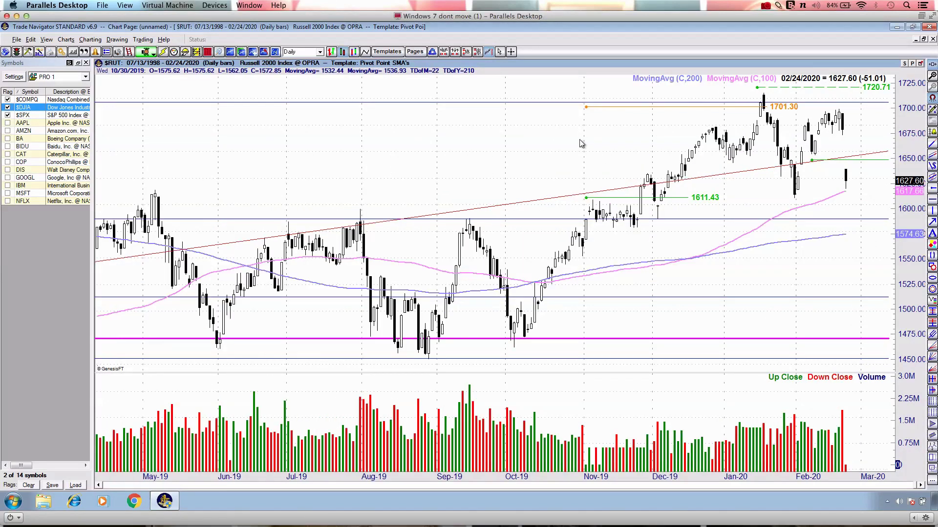
key(ctrl+t)
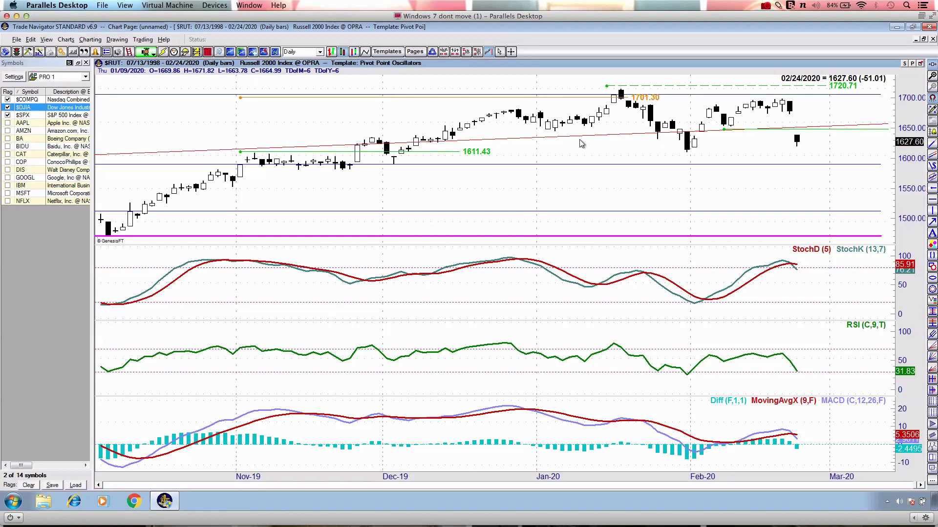
key(ctrl+t)
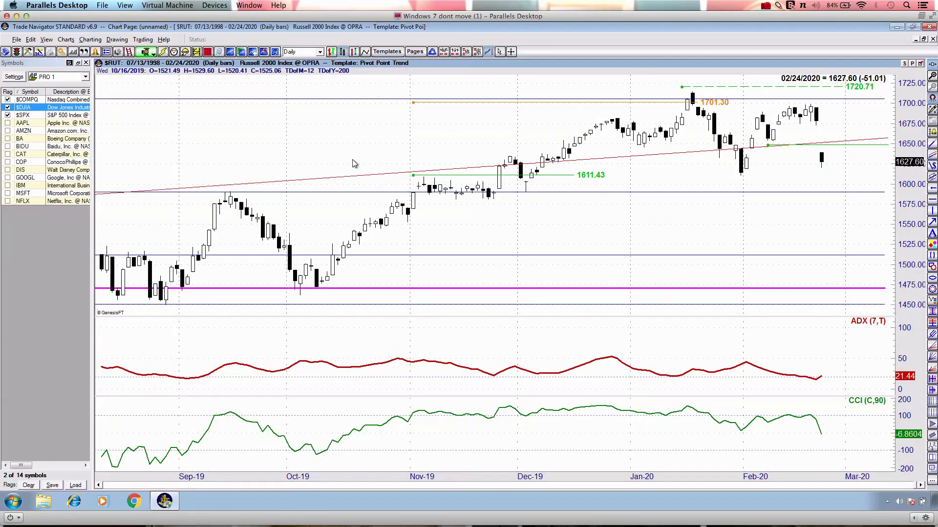
key(ctrl+t)
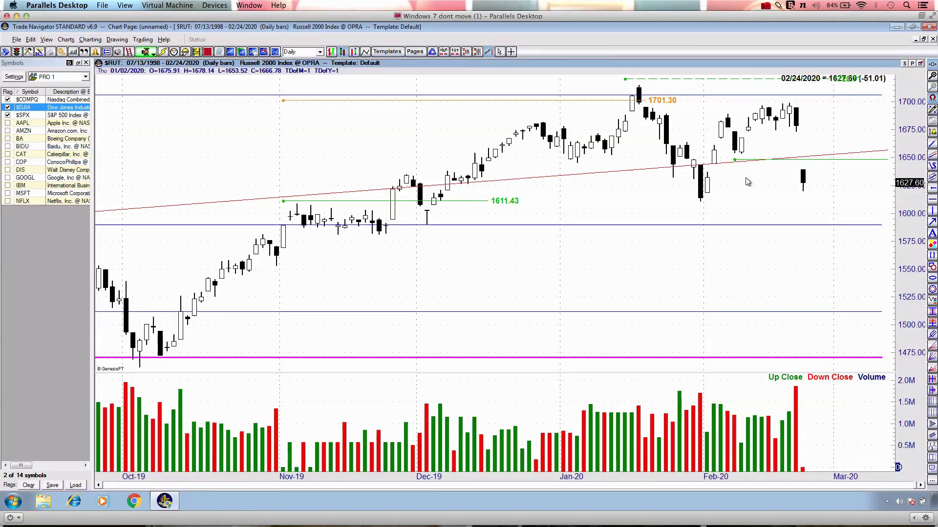
mouse_move(795, 167)
mouse_down()
mouse_move(803, 183)
mouse_move(834, 140)
mouse_up()
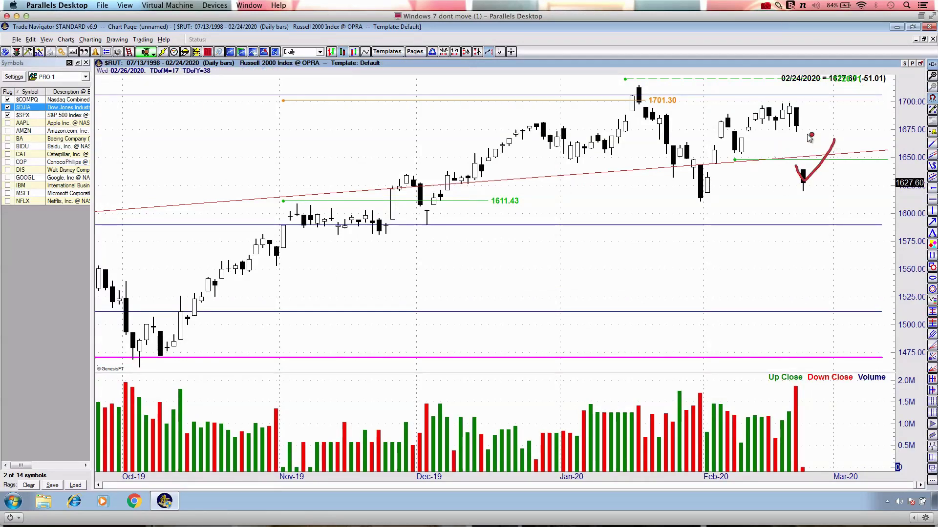
- Bring up the $SPX daily chart showing mid-December 2019 through February 2020
click(22, 117)
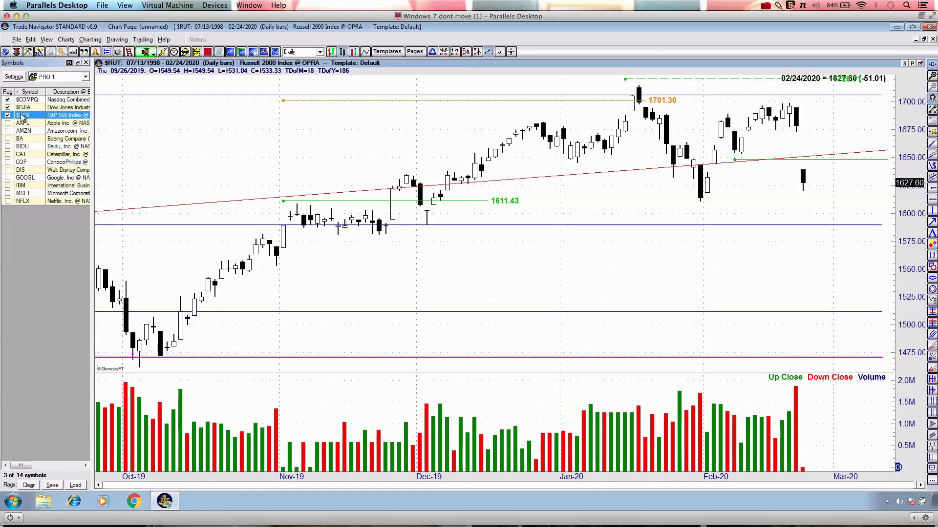
key(Up)
key(Up)
key(Up)
key(Up)
key(Up)
key(Up)
scroll(542, 174, up, 4)
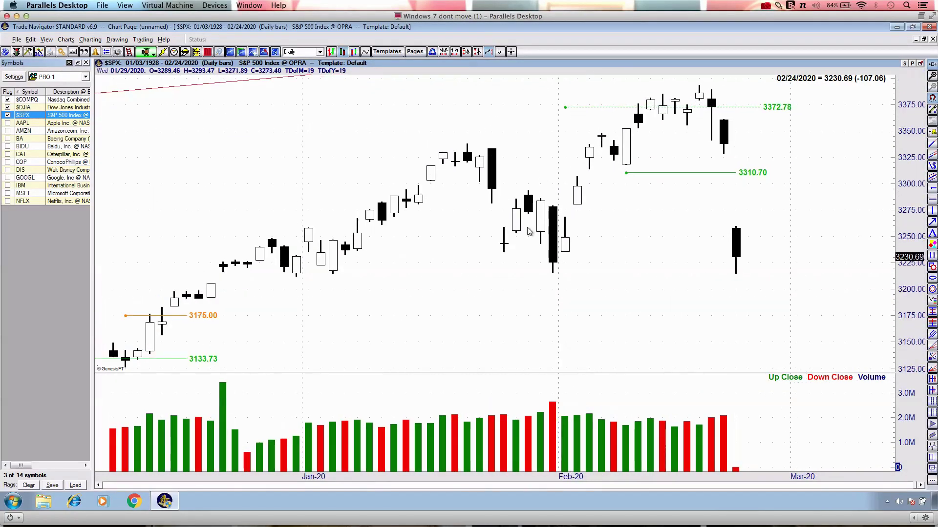
scroll(615, 208, up, 3)
drag(530, 261, 657, 256)
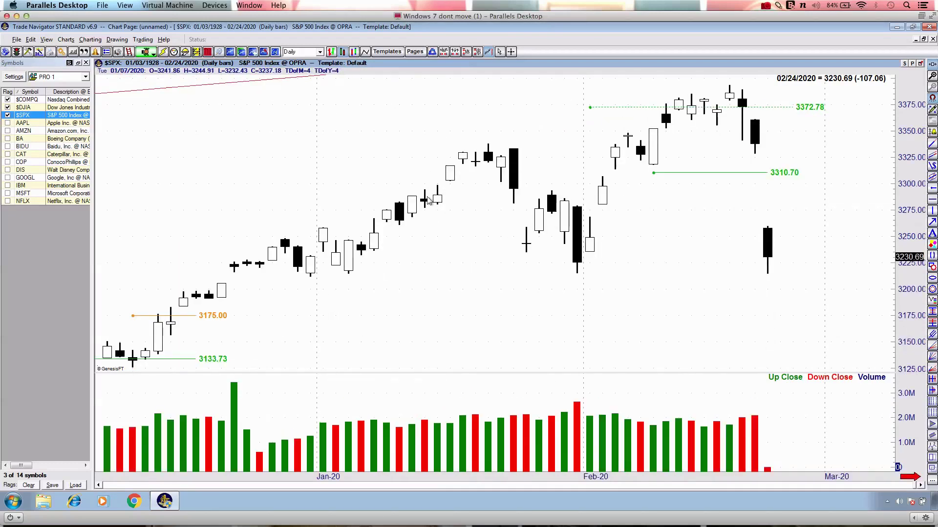
- Draw a red line near 3222 under the latest candle, a rebound arrow to about 3325, and short marks on the early-February candles
key(ctrl+2)
drag(727, 265, 806, 266)
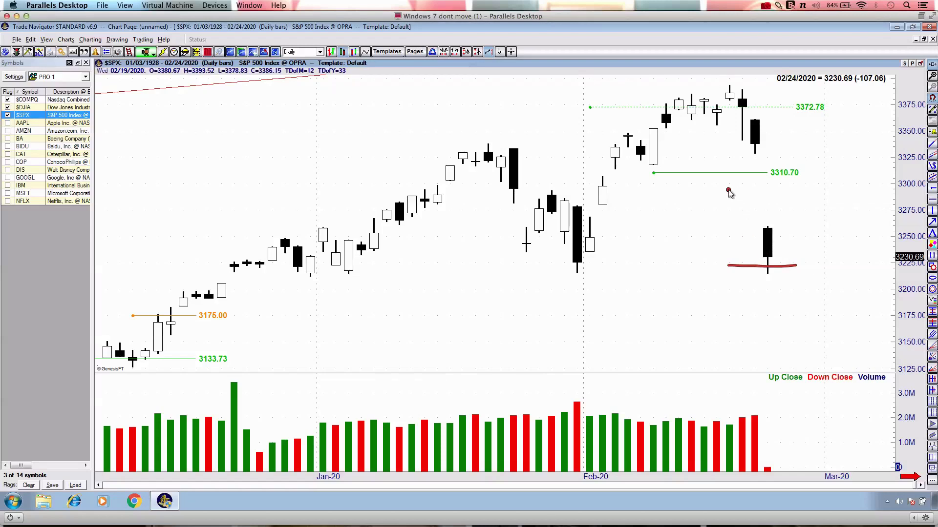
mouse_move(762, 247)
mouse_down()
mouse_move(837, 156)
mouse_move(840, 202)
mouse_up()
mouse_move(574, 212)
mouse_down()
mouse_move(627, 214)
mouse_move(627, 183)
mouse_up()
click(634, 155)
drag(625, 172, 673, 146)
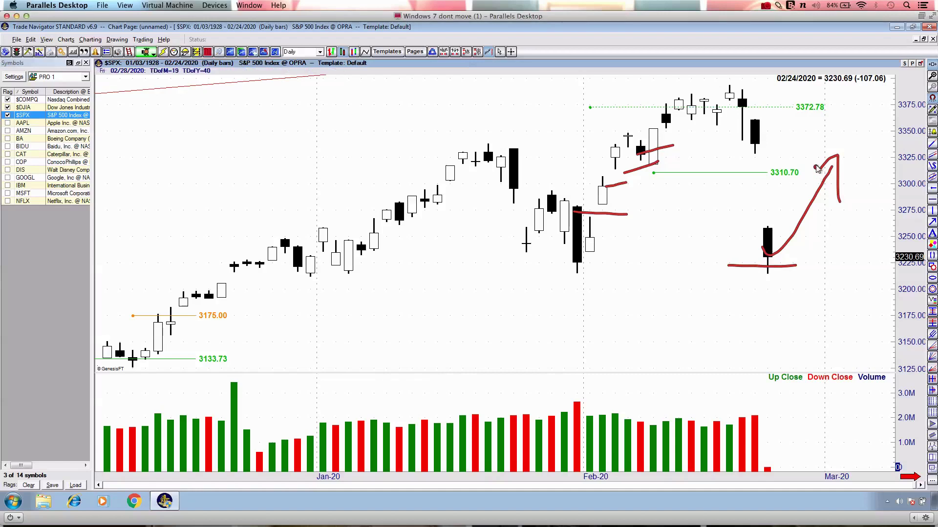
- Sketch green selling-pressure arrows onto the rebound target and draw horizontal green resistance lines at about 3300 and 3330
mouse_move(832, 104)
mouse_down()
mouse_move(826, 161)
mouse_move(860, 125)
mouse_move(888, 138)
mouse_up()
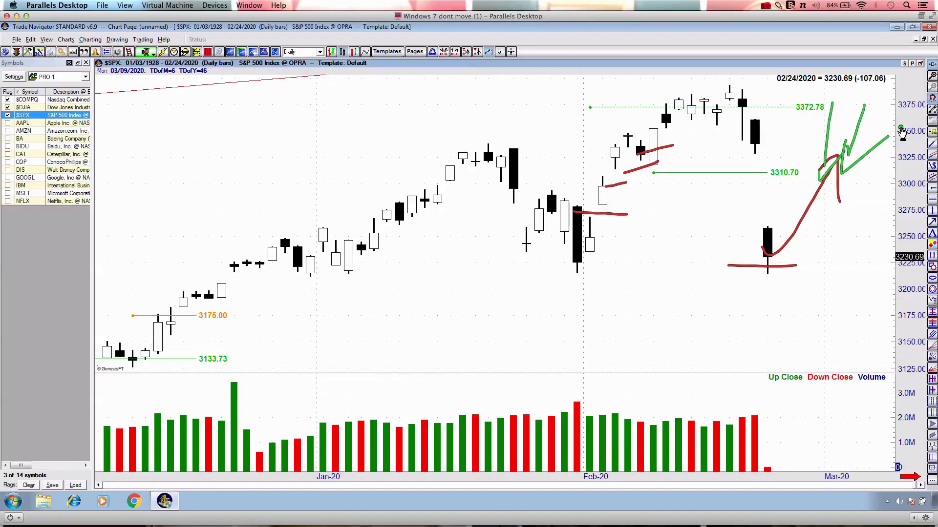
mouse_move(795, 95)
mouse_down()
mouse_move(801, 170)
mouse_move(814, 127)
mouse_up()
drag(692, 119, 786, 172)
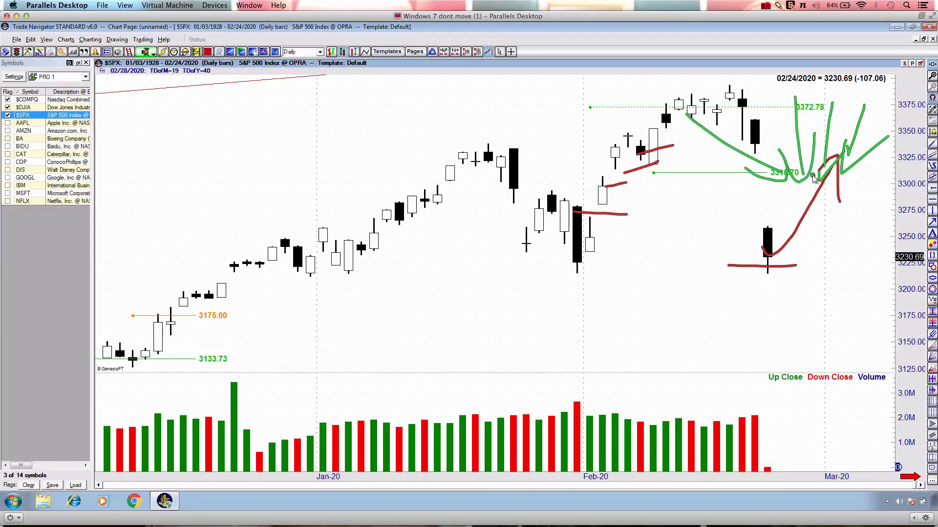
drag(737, 182, 871, 181)
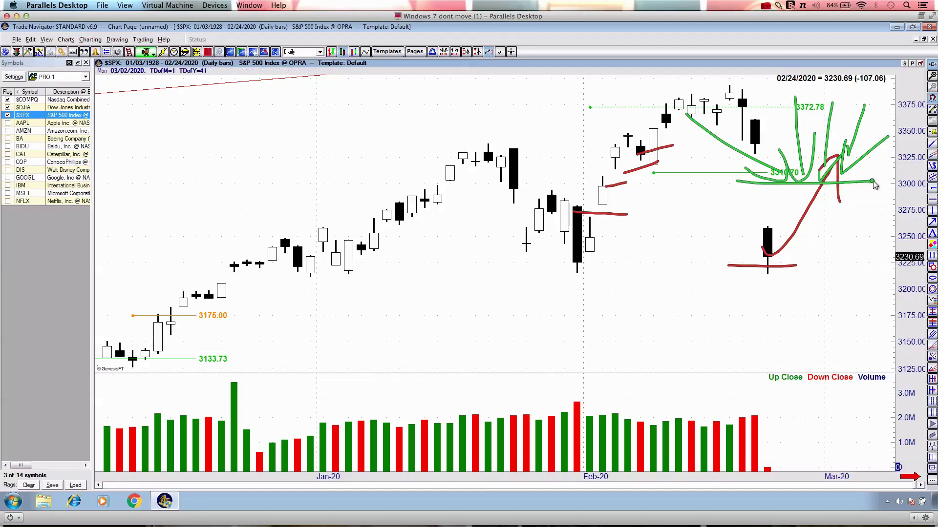
drag(728, 153, 885, 155)
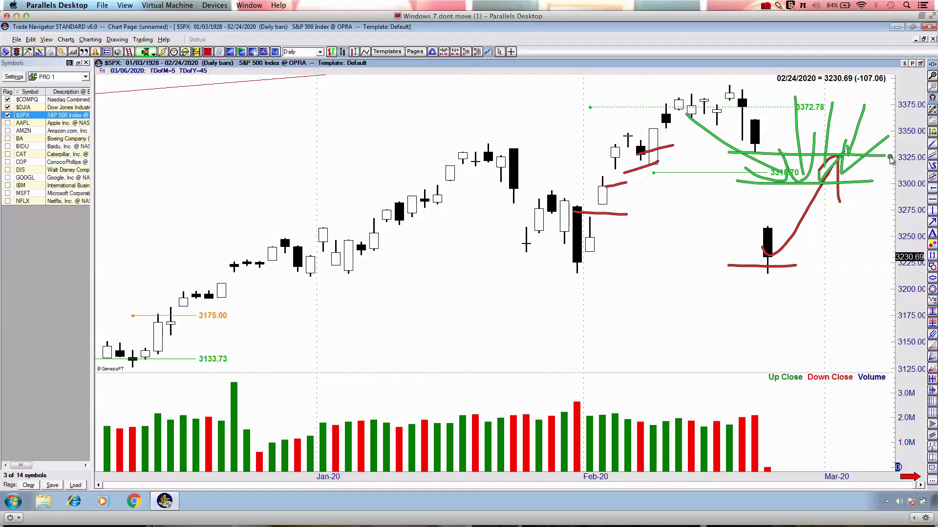
- Sketch a green drop arrow to about 3160, draw a green support line near 3210 back to early January, and clear the annotations
mouse_move(831, 162)
mouse_down()
mouse_move(883, 296)
mouse_move(903, 234)
mouse_up()
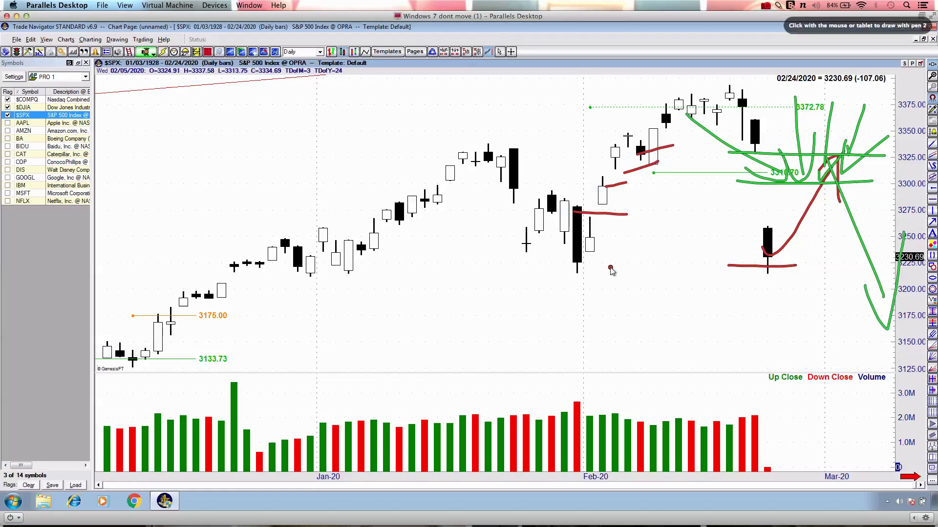
drag(495, 279, 890, 274)
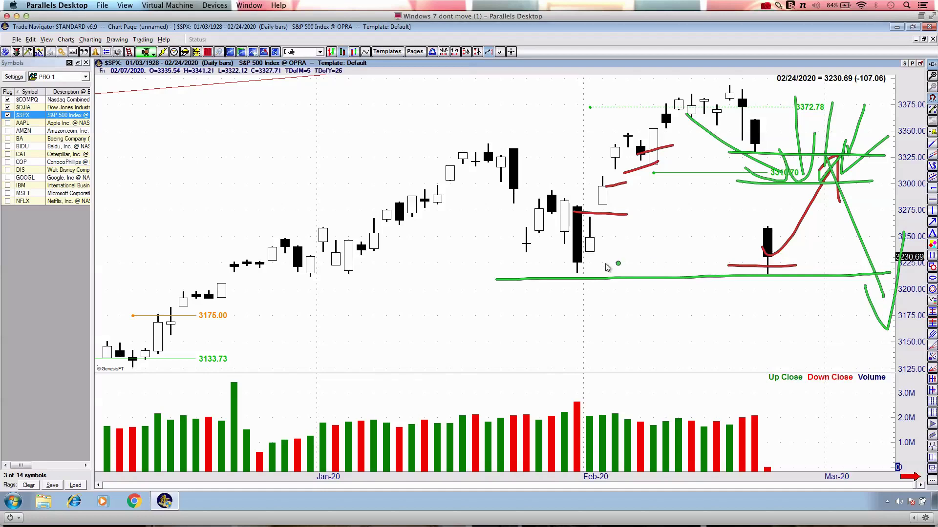
drag(488, 280, 323, 292)
key(Escape)
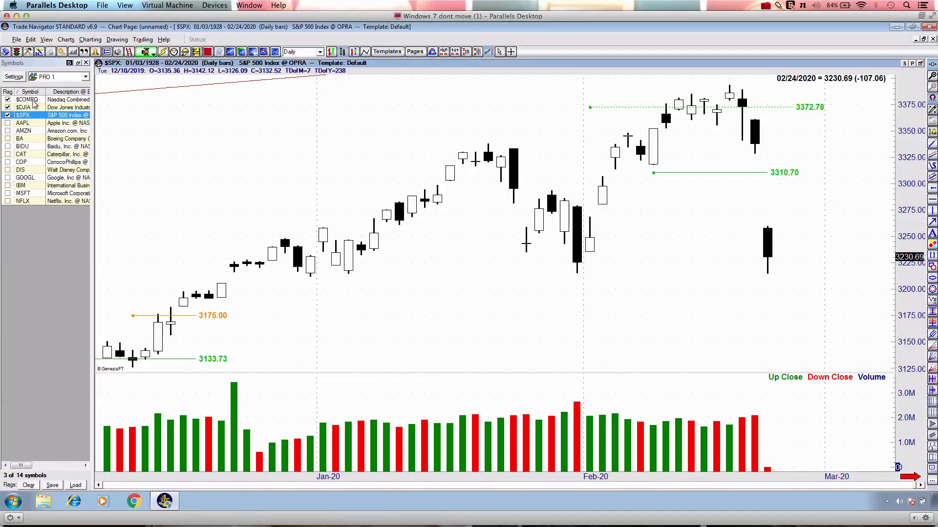
- Open the $COMPQ daily chart, draw a red support line around 9200 and a rebound arrow to about 9550, and clear them
click(33, 100)
key(ctrl+2)
drag(375, 238, 851, 228)
mouse_move(746, 214)
mouse_down()
mouse_move(756, 234)
mouse_move(833, 187)
mouse_move(847, 150)
mouse_move(847, 198)
mouse_up()
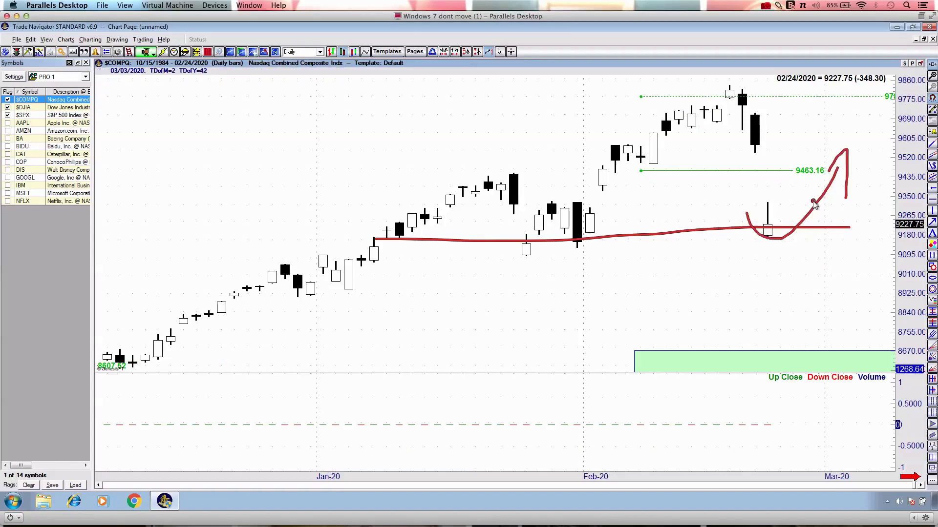
key(Escape)
- Draw a red rebound arrow from the February 24 candle, three downward arrows above it, and a resistance line at about 9500
scroll(458, 156, up, 5)
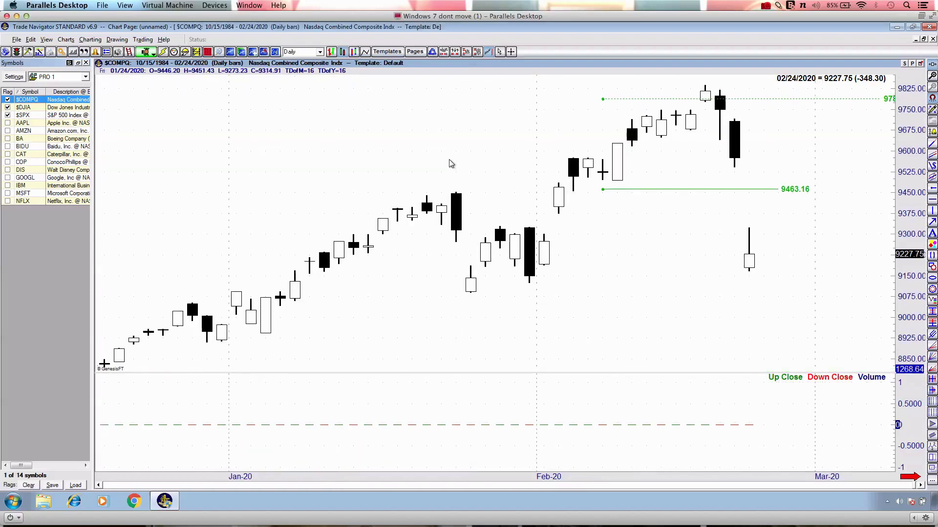
scroll(450, 163, up, 3)
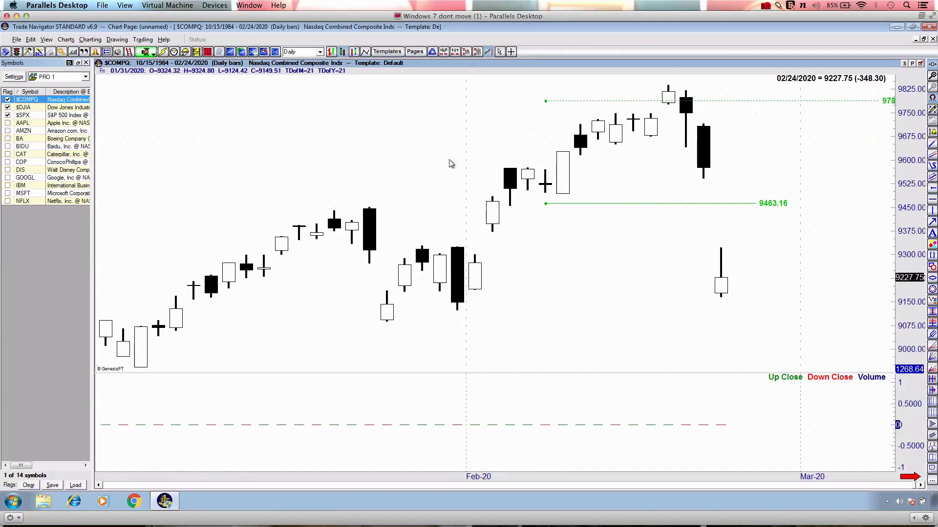
scroll(451, 164, down, 2)
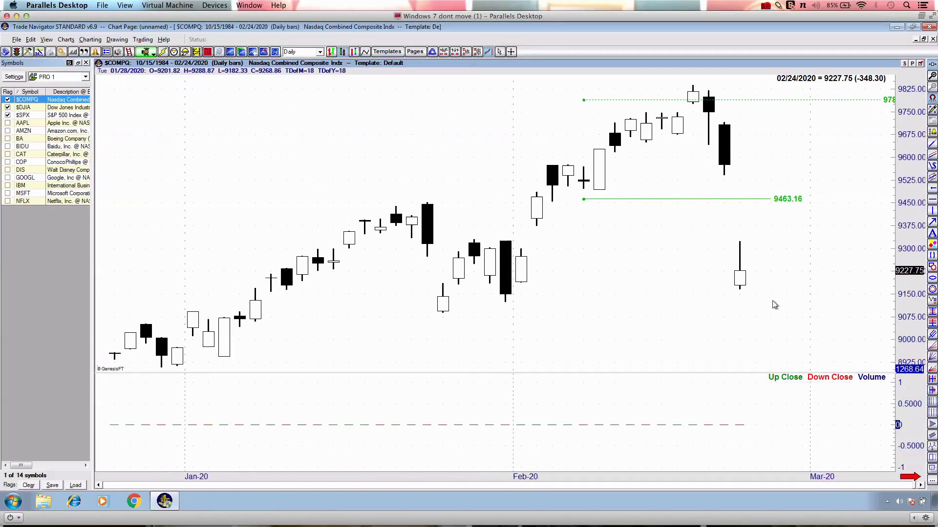
key(ctrl+2)
mouse_move(701, 262)
mouse_down()
mouse_move(781, 278)
mouse_move(825, 209)
mouse_move(834, 253)
mouse_up()
mouse_move(818, 74)
mouse_down()
mouse_move(802, 142)
mouse_move(824, 138)
mouse_up()
mouse_move(869, 78)
mouse_down()
mouse_move(844, 142)
mouse_move(862, 138)
mouse_up()
mouse_move(897, 87)
mouse_down()
mouse_move(861, 176)
mouse_move(884, 167)
mouse_up()
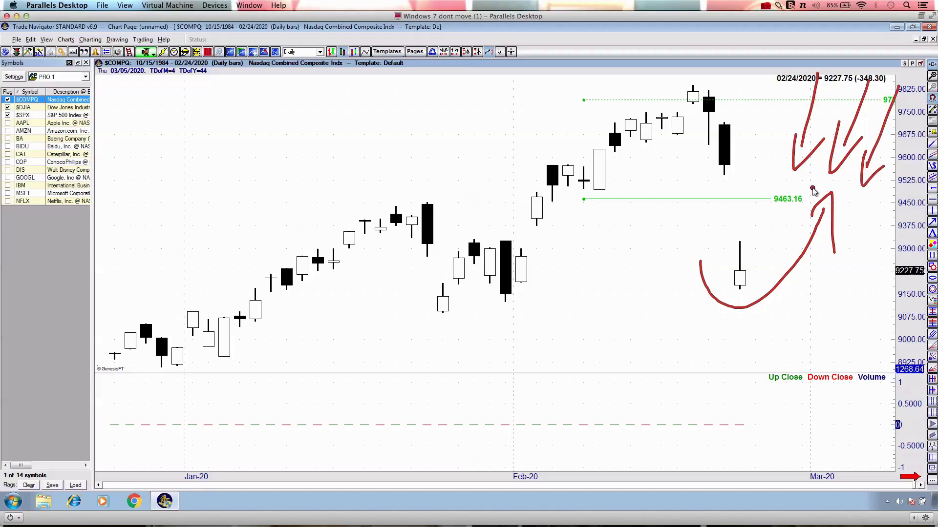
drag(665, 181, 880, 189)
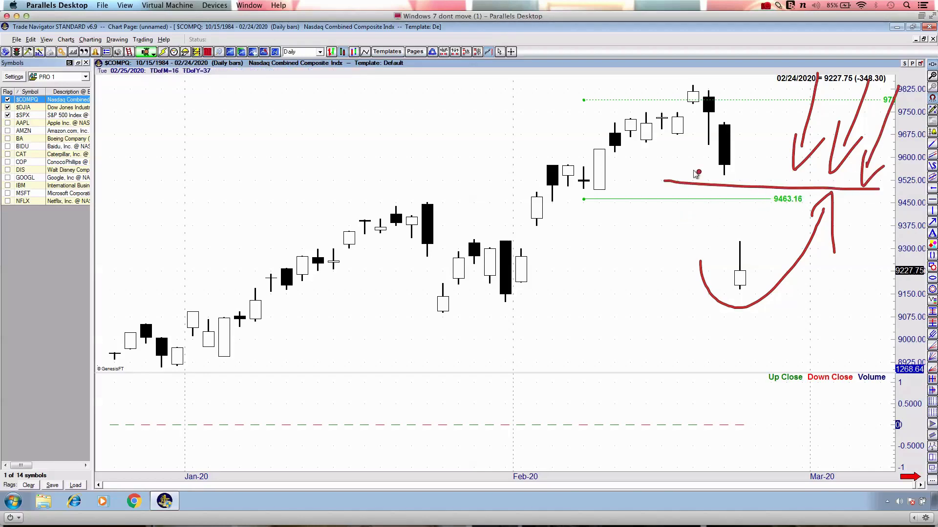
- Trace the January highs in red and mark the early-February candles with short strokes and a downward turn
drag(307, 230, 456, 225)
drag(536, 195, 546, 192)
drag(569, 157, 610, 202)
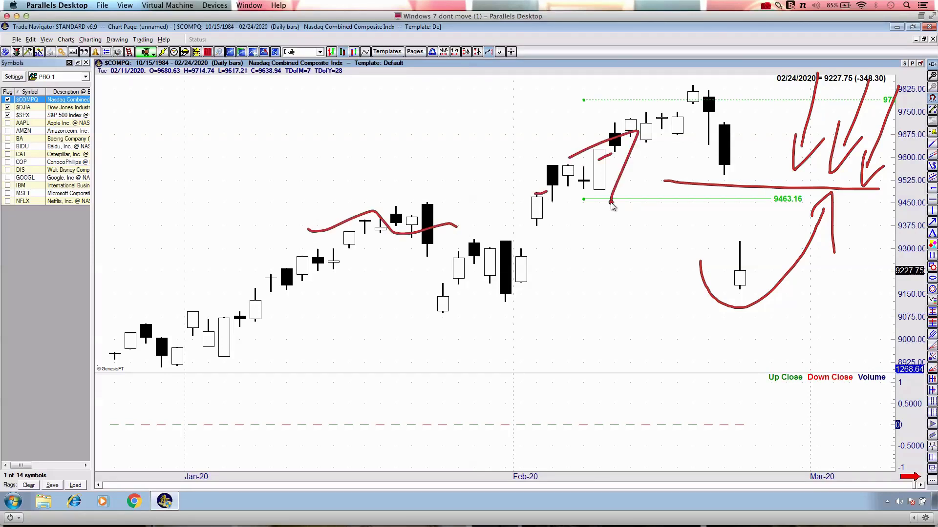
- Sketch green decline and rebound strokes above the 9500 resistance, trace the 9463.16 level, mark the February 24 candle's high, and clear the annotations
mouse_move(797, 97)
mouse_down()
mouse_move(800, 176)
mouse_move(829, 125)
mouse_up()
mouse_move(841, 98)
mouse_down()
mouse_move(833, 174)
mouse_move(857, 141)
mouse_up()
mouse_move(867, 104)
mouse_down()
mouse_move(859, 188)
mouse_move(884, 168)
mouse_up()
mouse_move(733, 103)
mouse_down()
mouse_move(758, 146)
mouse_move(784, 105)
mouse_up()
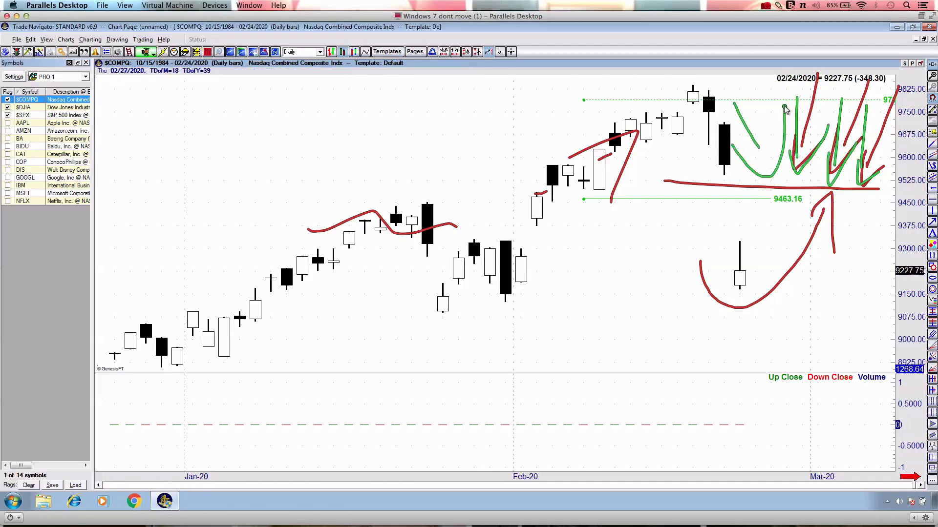
drag(775, 200, 884, 199)
drag(747, 252, 791, 236)
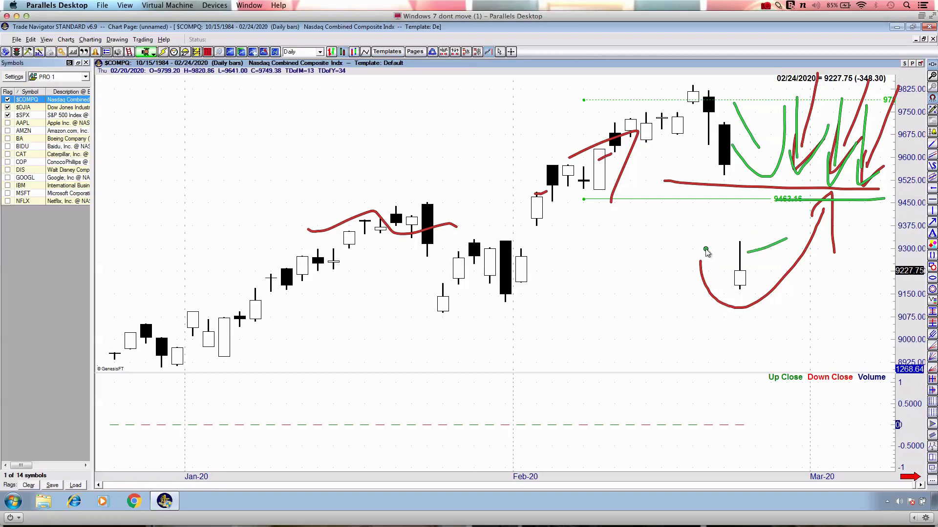
key(Escape)
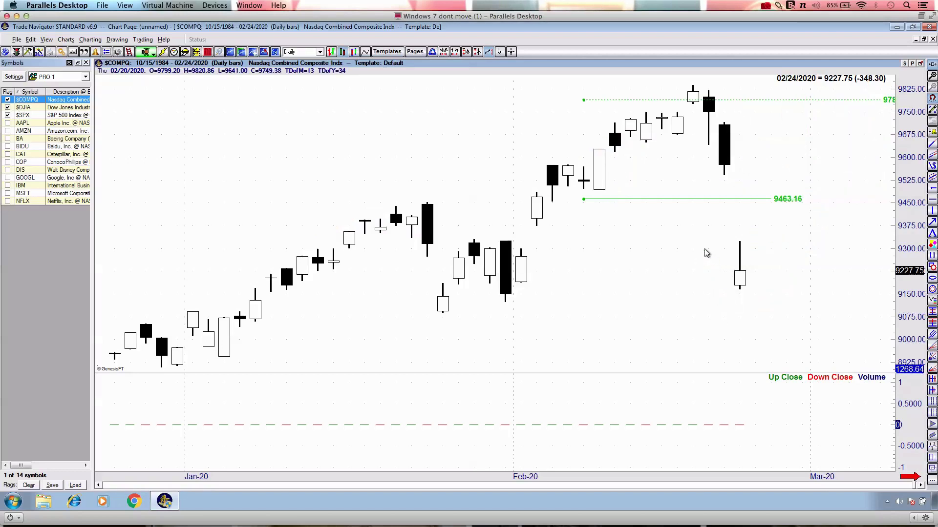
- Examine the Nasdaq Composite daily candles from January to February 24 at several zoom levels
key(Up)
key(Up)
key(Up)
key(Up)
key(Up)
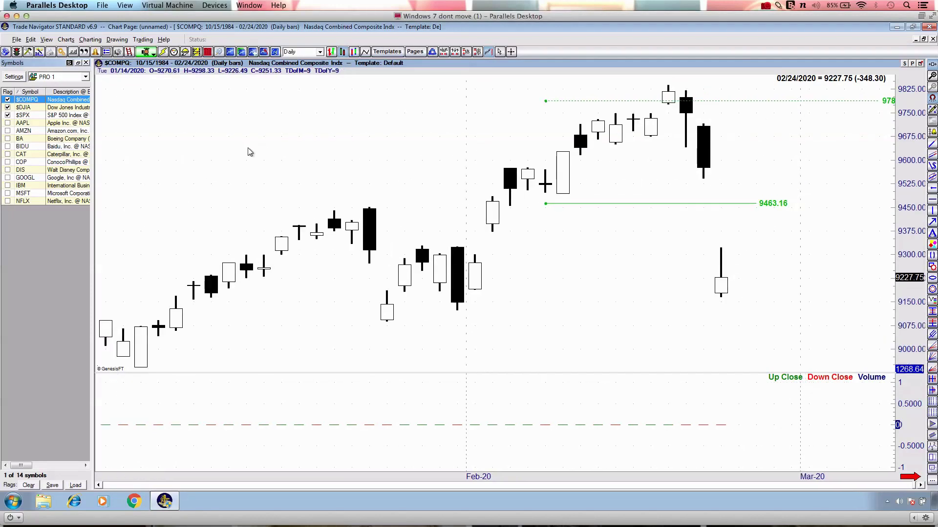
scroll(263, 151, down, 3)
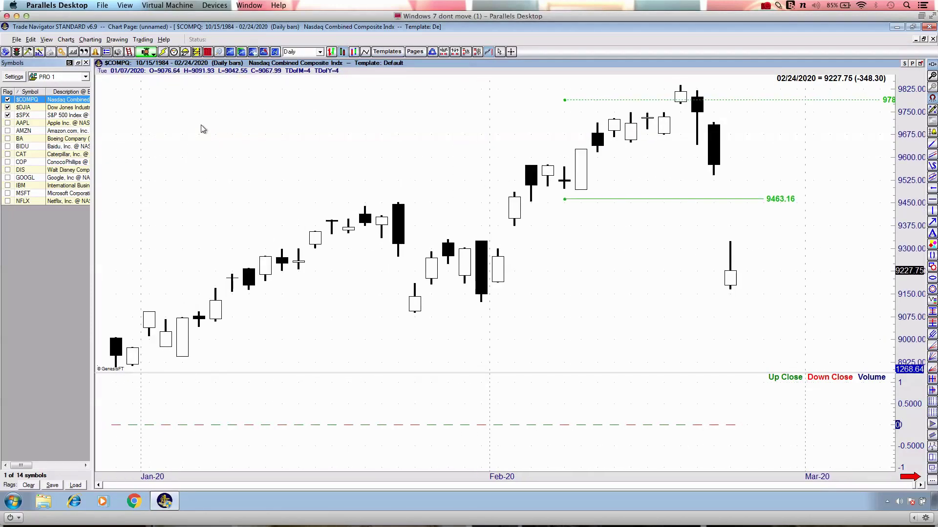
scroll(202, 128, down, 2)
click(29, 107)
click(26, 100)
scroll(708, 144, up, 2)
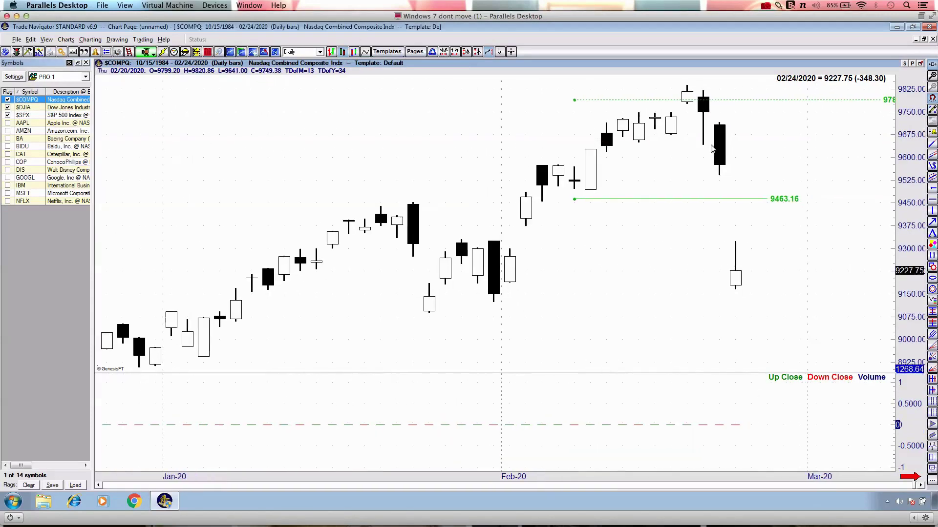
scroll(709, 144, up, 1)
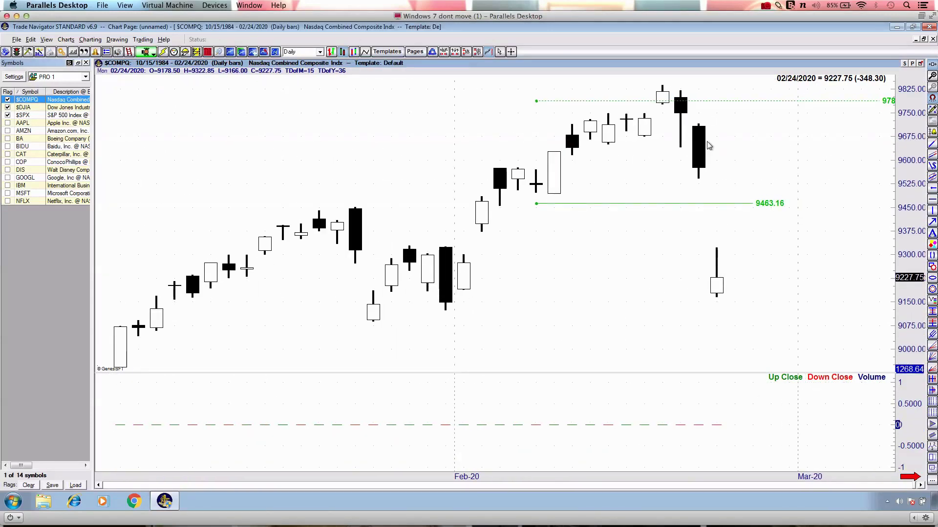
scroll(710, 145, up, 1)
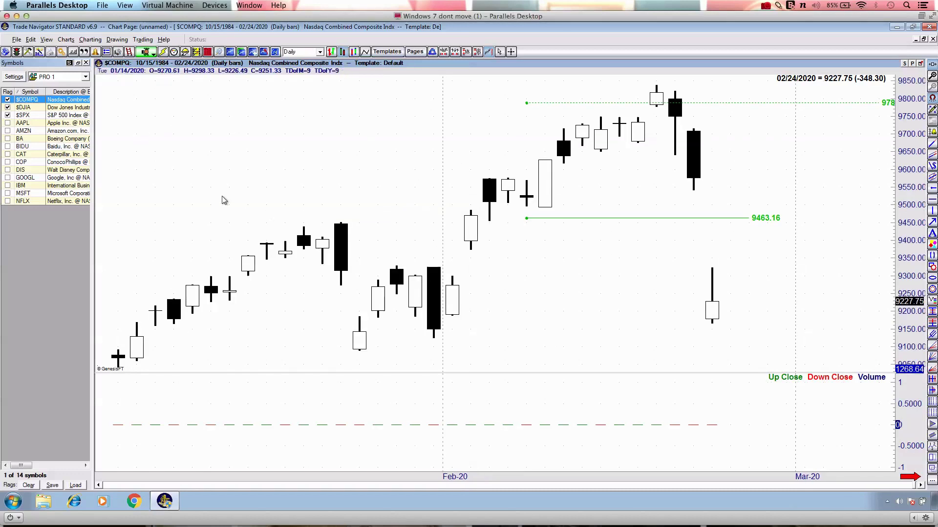
- Open the $SPX daily chart and examine its price levels back to November 2019
key(Down)
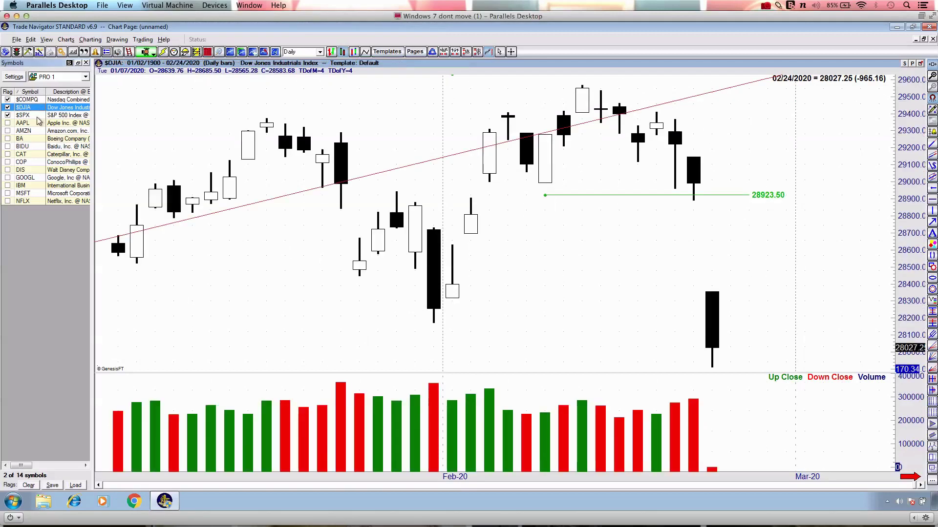
key(Down)
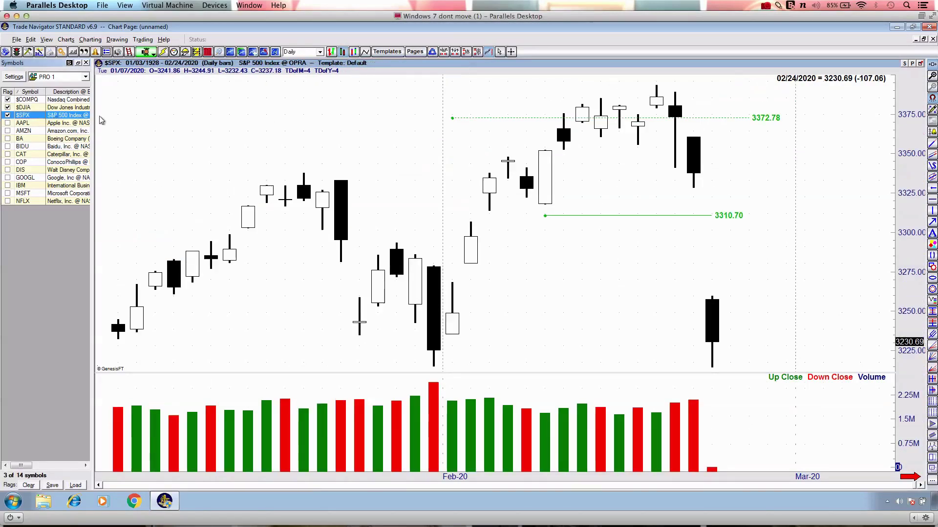
click(414, 147)
key(Down)
key(Down)
key(Down)
scroll(396, 187, down, 5)
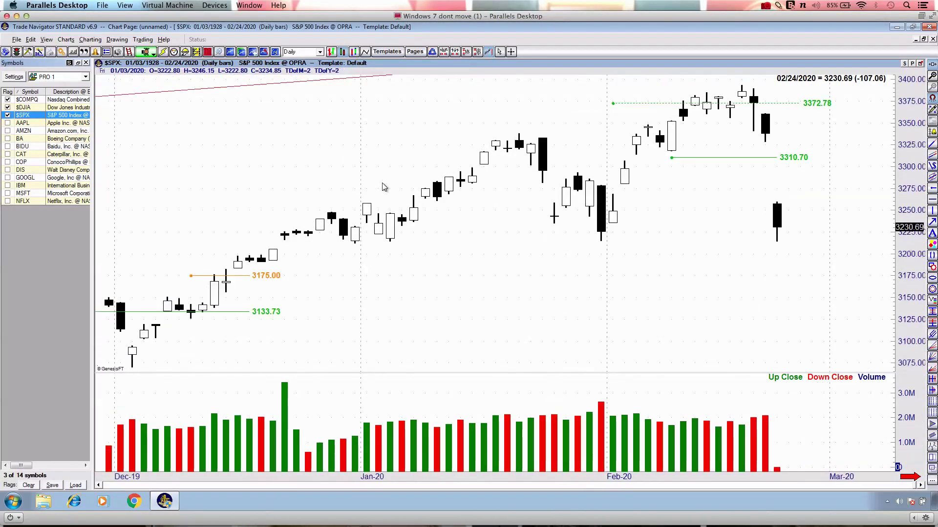
scroll(502, 119, down, 5)
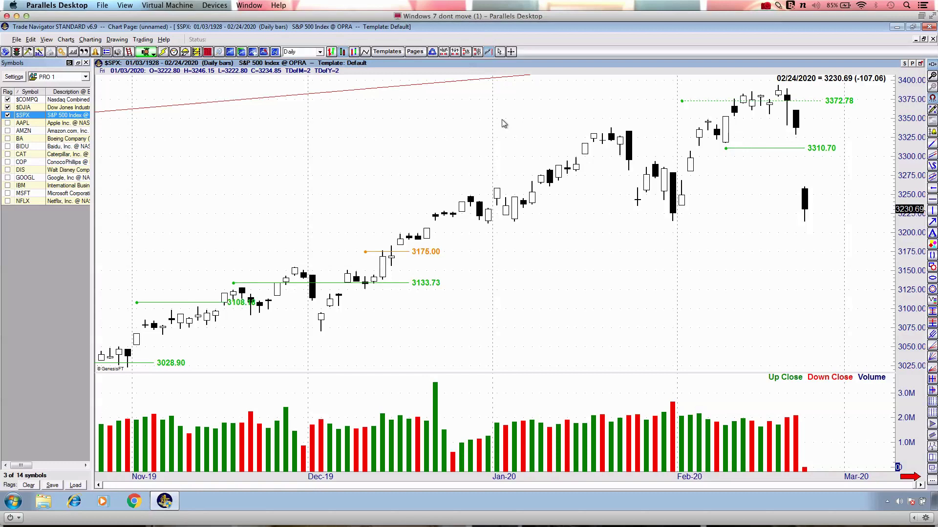
- Mark the S&P 500's February highs in red, with a line beneath them, and draw a drop arrow from the February 24 candle to about 3105
drag(531, 121, 483, 117)
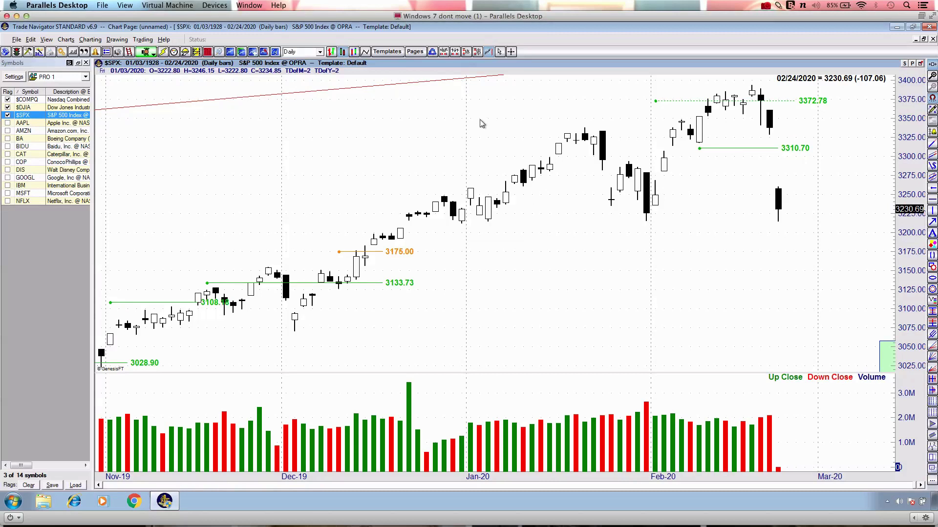
drag(561, 108, 490, 117)
key(ctrl+grave)
mouse_move(604, 81)
mouse_down()
mouse_move(667, 67)
mouse_move(640, 101)
mouse_up()
drag(573, 126, 707, 106)
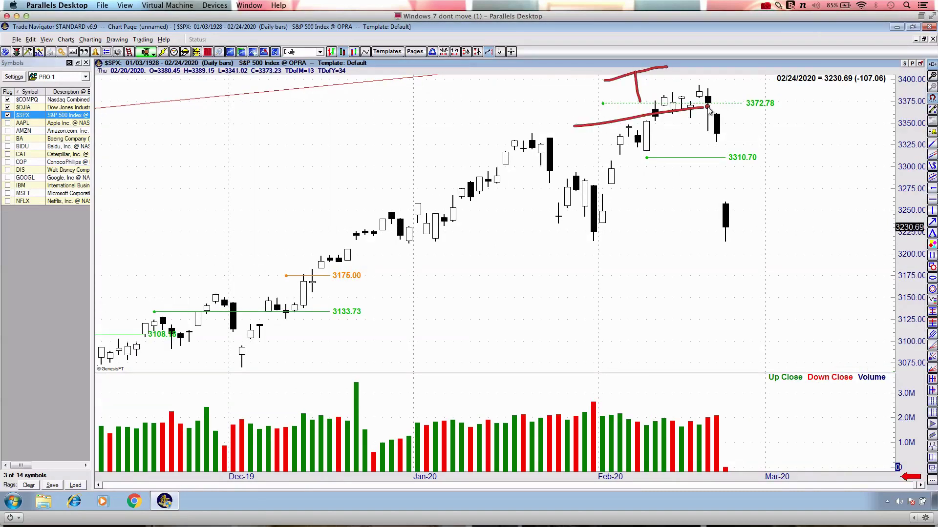
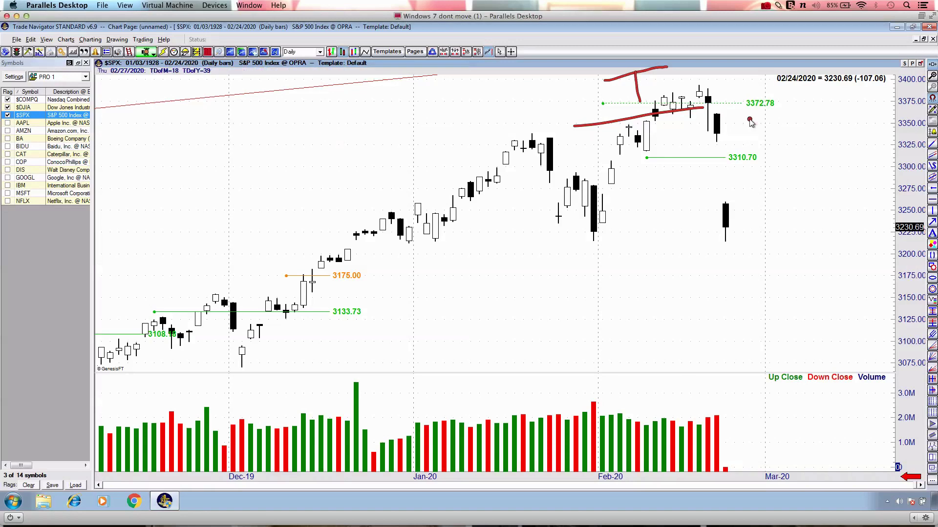
mouse_move(721, 229)
mouse_down()
mouse_move(755, 320)
mouse_move(767, 291)
mouse_up()
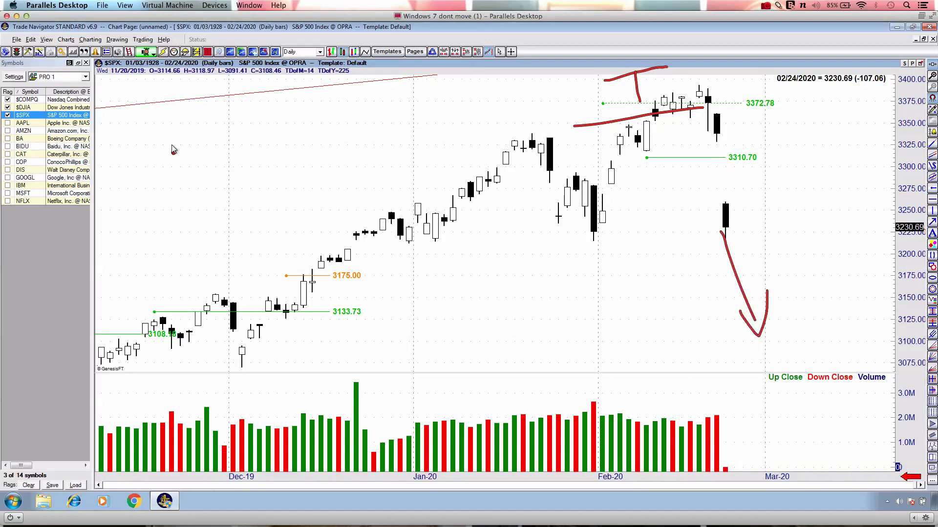
- Open the $DJIA daily chart, draw a drop arrow from the late-February candles into the green support zone, and clear it
click(21, 107)
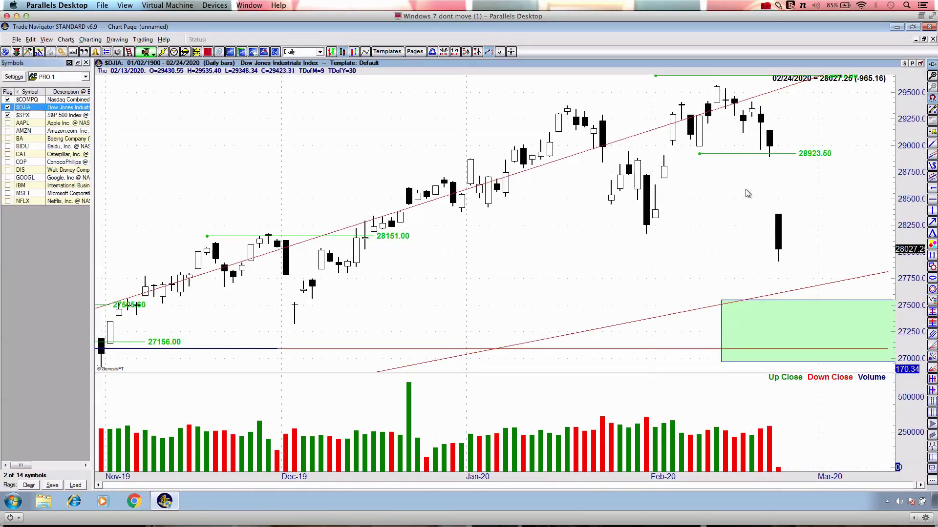
drag(745, 190, 673, 193)
scroll(673, 192, down, 3)
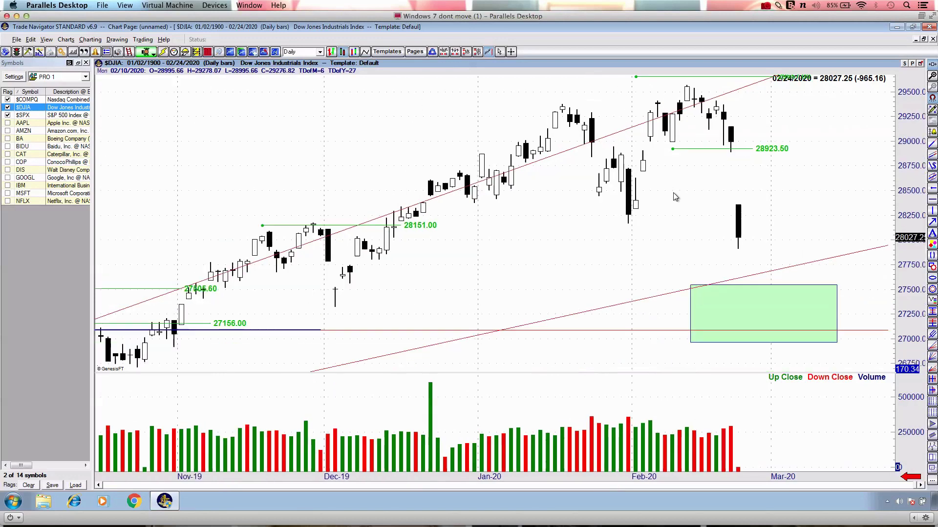
drag(739, 156, 797, 300)
mouse_move(770, 281)
mouse_down()
mouse_move(776, 303)
mouse_move(822, 256)
mouse_up()
key(Escape)
- Draw a red support line at about 27050 through the Dow's green zone, add a drop arrow down to it, and clear both
key(Up)
key(Down)
key(Down)
key(Down)
scroll(202, 235, down, 2)
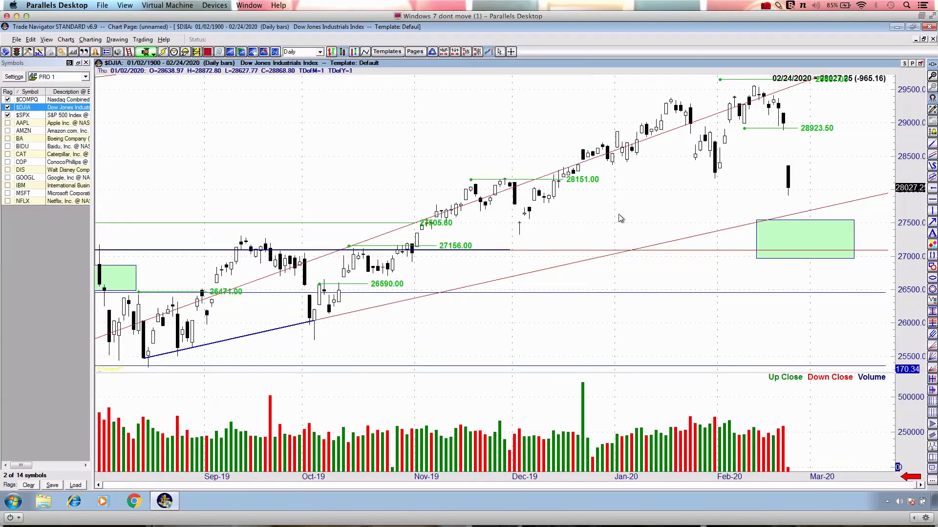
drag(657, 202, 591, 201)
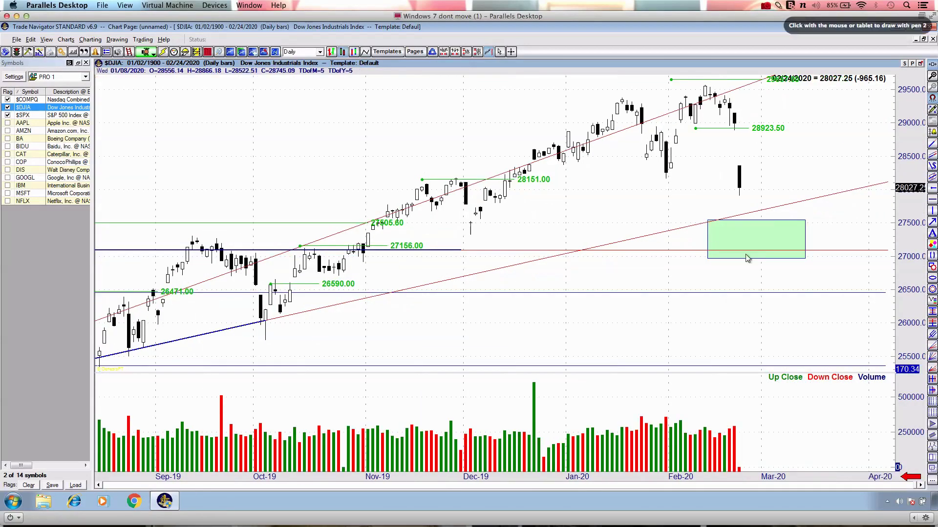
drag(703, 251, 873, 255)
mouse_move(727, 123)
mouse_down()
mouse_move(785, 253)
mouse_move(798, 192)
mouse_up()
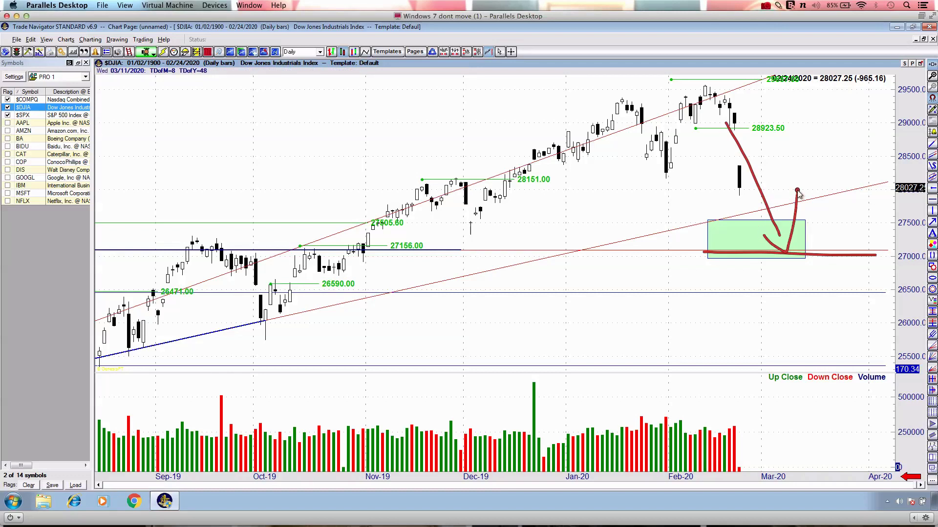
key(Escape)
- Open the $COMPQ daily chart, sketch a stroke beside the February 24 candle, and clear it
click(64, 100)
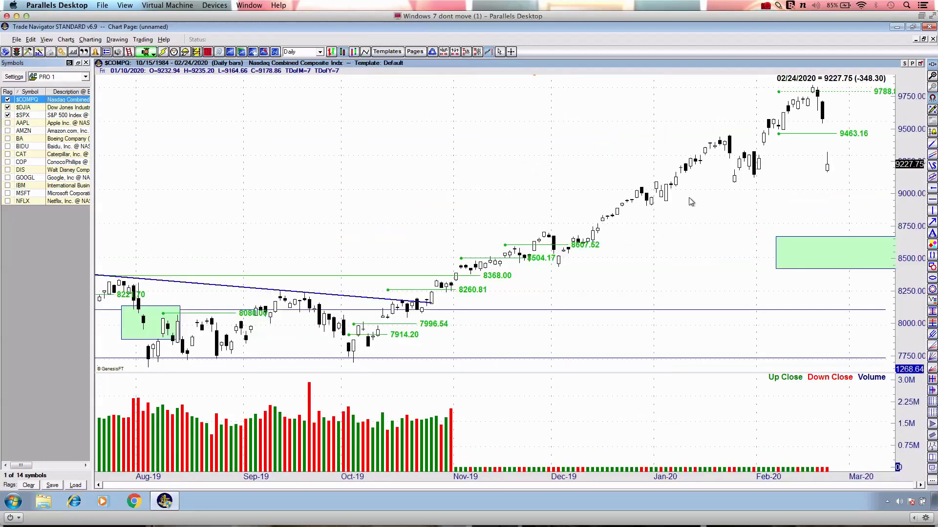
mouse_move(815, 142)
mouse_down()
mouse_move(844, 145)
mouse_move(774, 175)
mouse_up()
key(Escape)
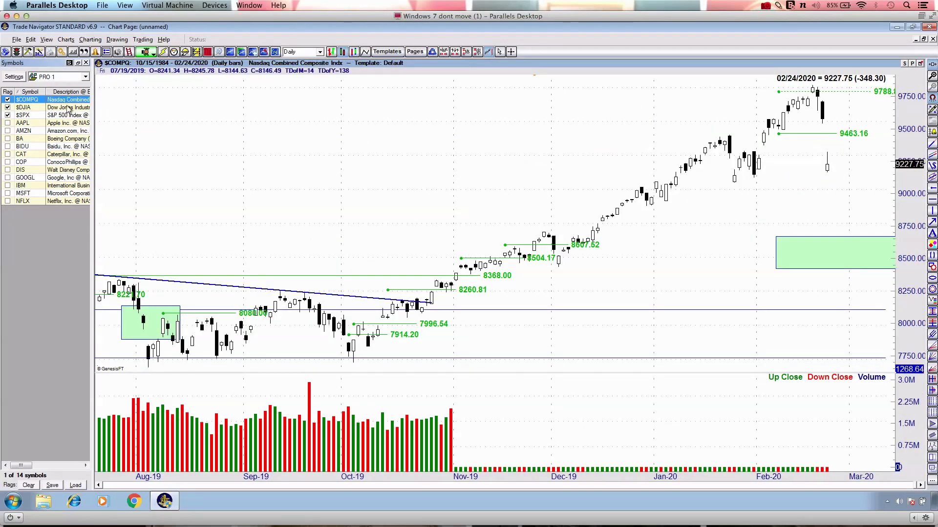
- Return to the $DJIA chart, draw a red drop arrow from the February highs to about 28150, and clear it
click(68, 109)
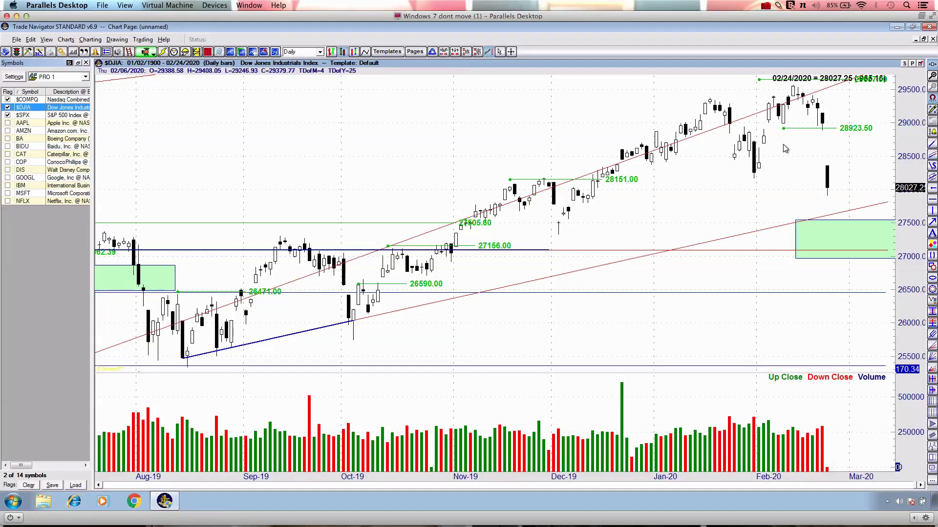
mouse_move(802, 92)
mouse_down()
mouse_move(825, 174)
mouse_move(831, 131)
mouse_up()
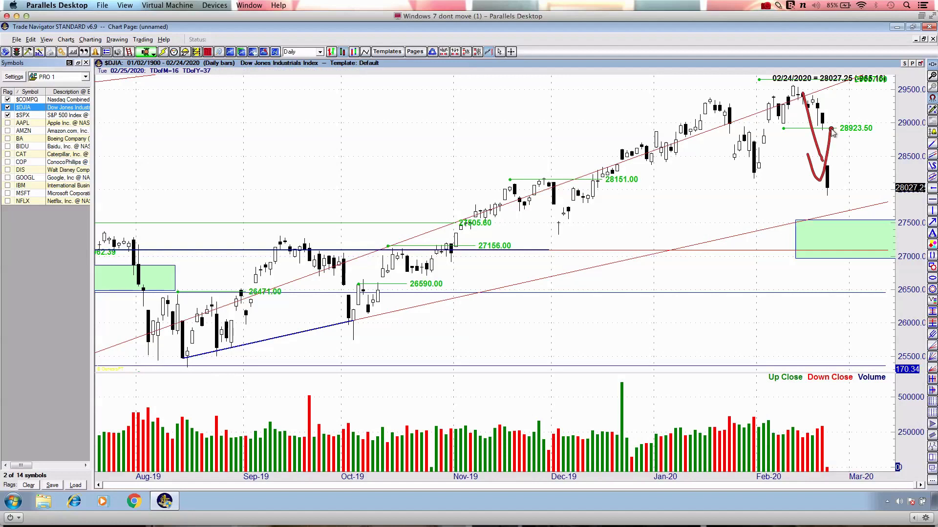
key(Escape)
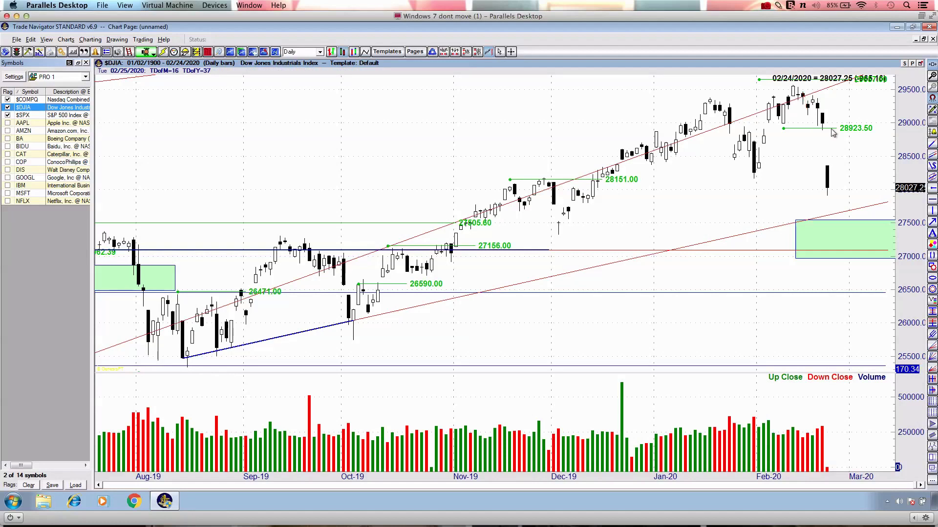
key(Up)
key(Up)
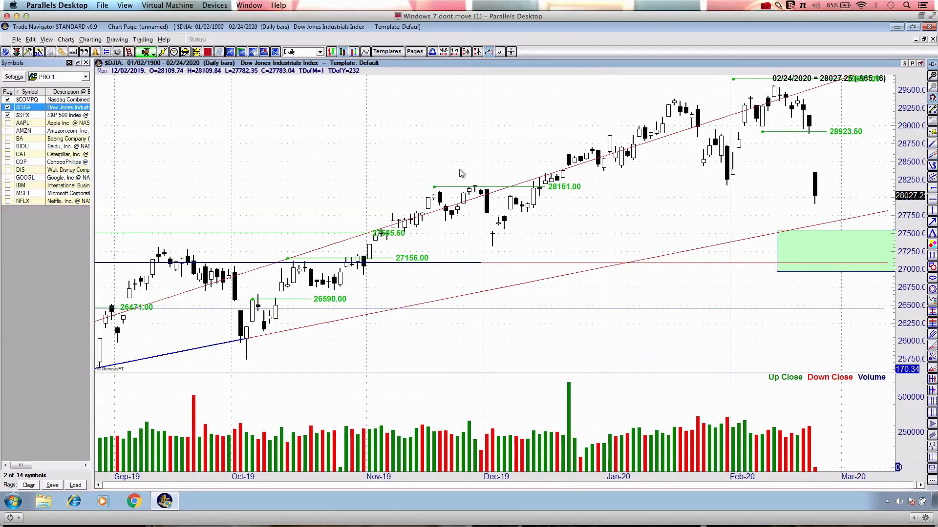
scroll(385, 191, up, 1)
scroll(385, 190, down, 1)
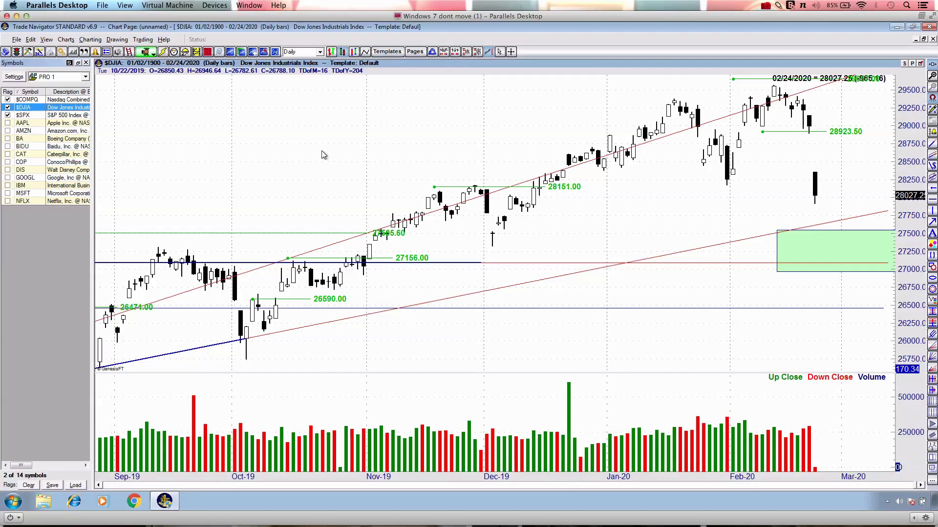
- On the $SPX chart, draw a red support line near 3240, the January dip and rebound, and a line along the early-February highs, then clear them
key(Down)
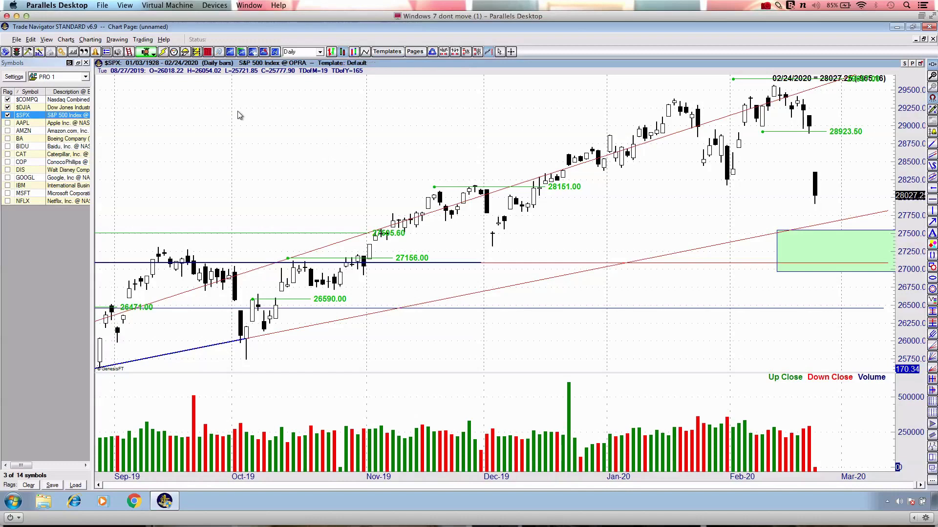
scroll(620, 218, up, 4)
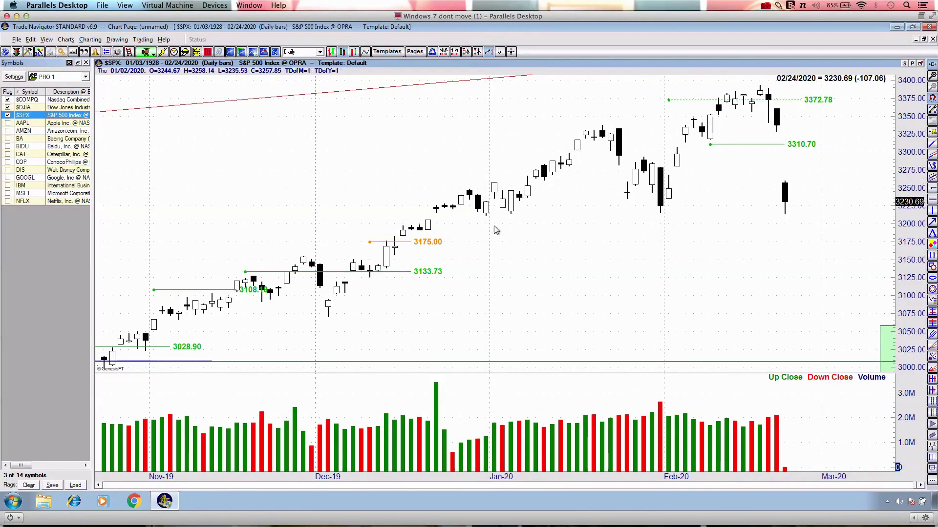
key(ctrl+Tab)
mouse_move(387, 199)
mouse_down()
mouse_move(583, 199)
mouse_move(694, 212)
mouse_up()
mouse_move(579, 148)
mouse_down()
mouse_move(696, 143)
mouse_move(695, 211)
mouse_up()
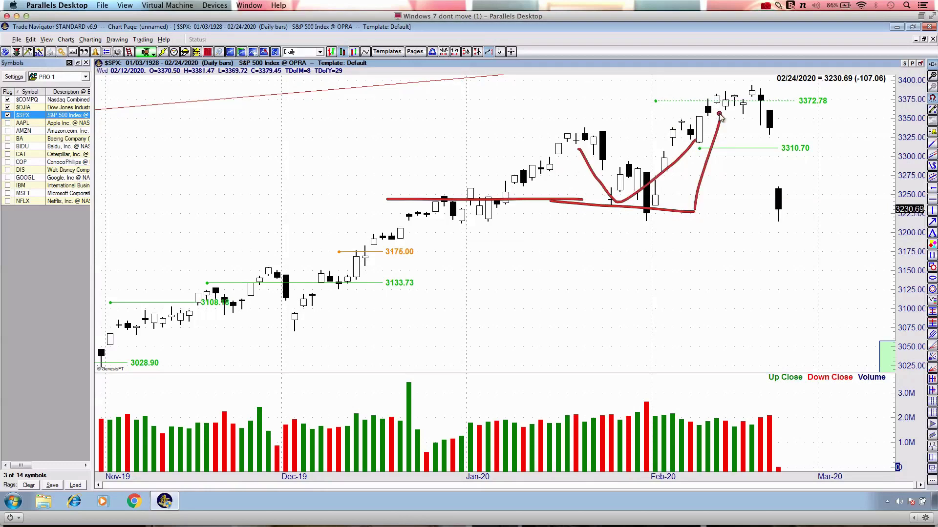
drag(624, 129, 707, 111)
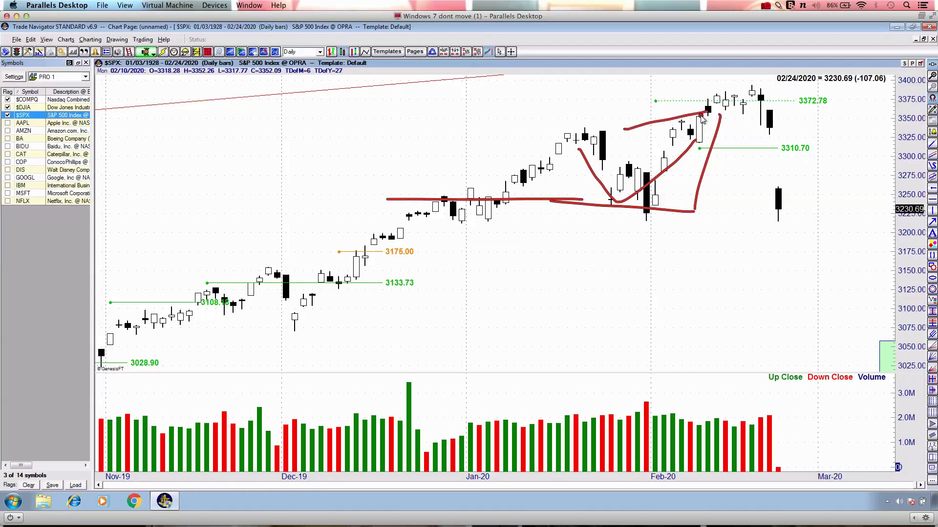
key(Escape)
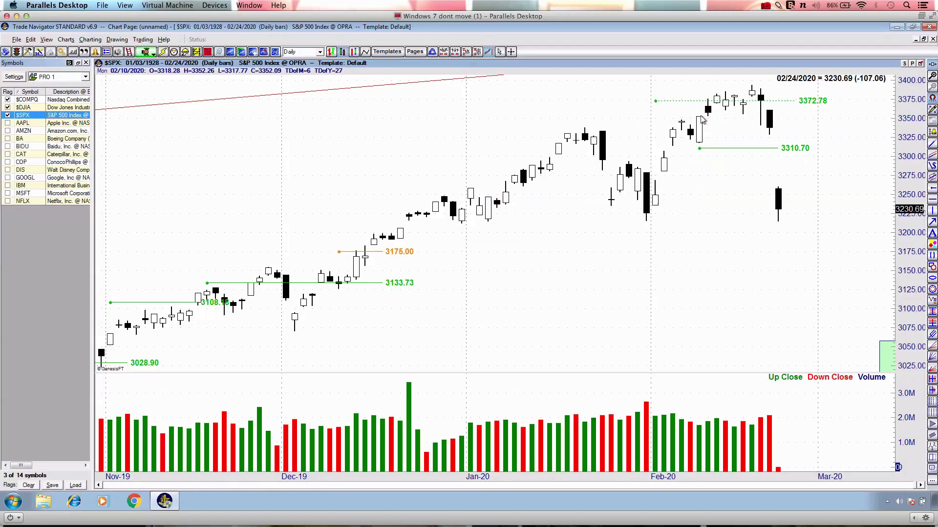
- Draw and clear a rising stroke across the S&P 500's January and February highs, and display the chart with the Pivot Point Oscillators template
key(ctrl+grave)
drag(553, 139, 805, 79)
key(Escape)
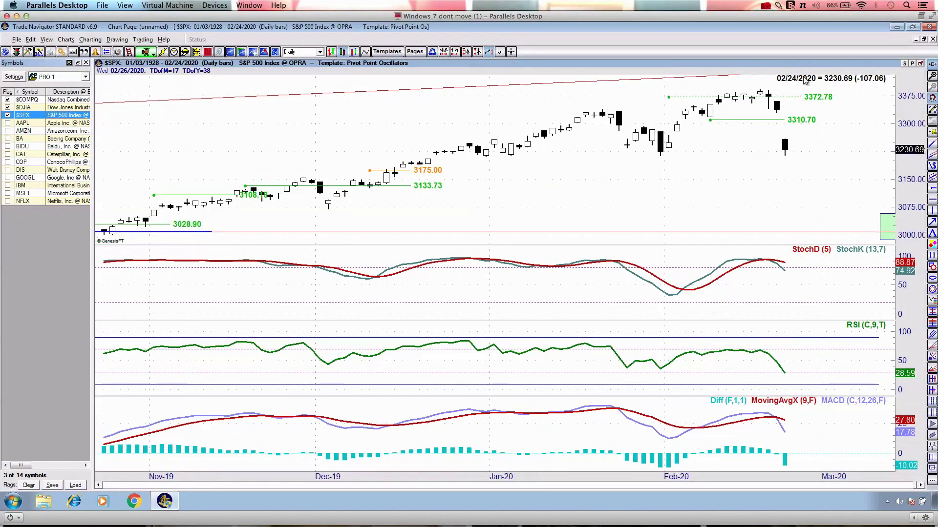
key(Down)
key(Down)
key(Down)
key(Down)
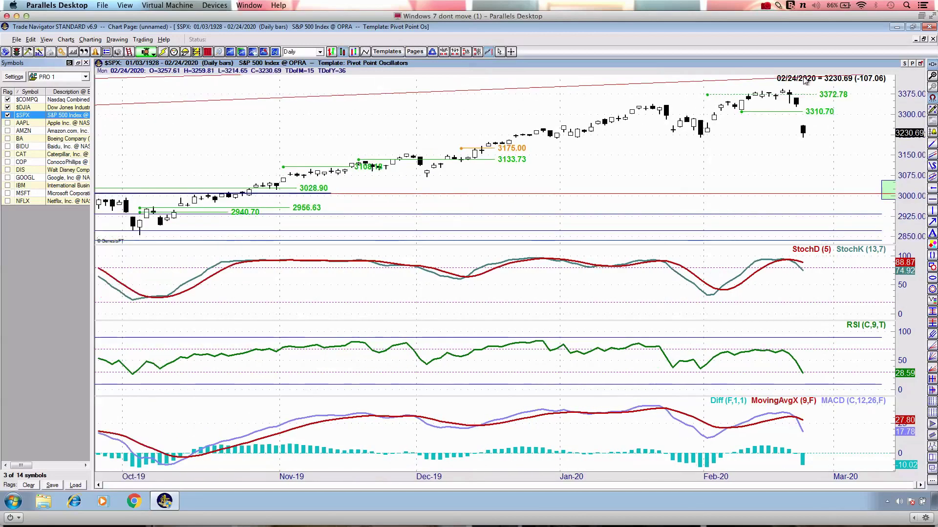
- Switch the S&P 500 daily chart back to the Default template and show October 2019 through February 2020
key(ctrl+d)
key(Down)
key(Down)
key(Down)
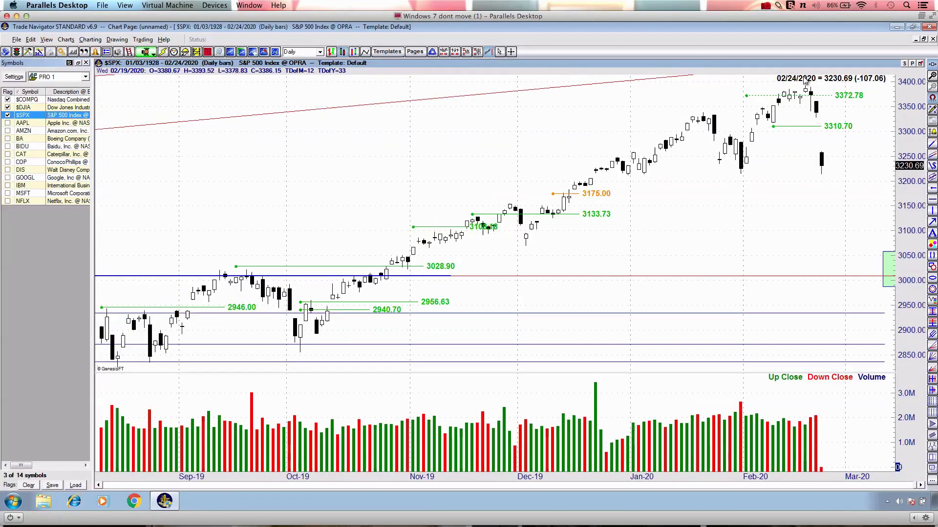
key(Up)
scroll(805, 79, up, 3)
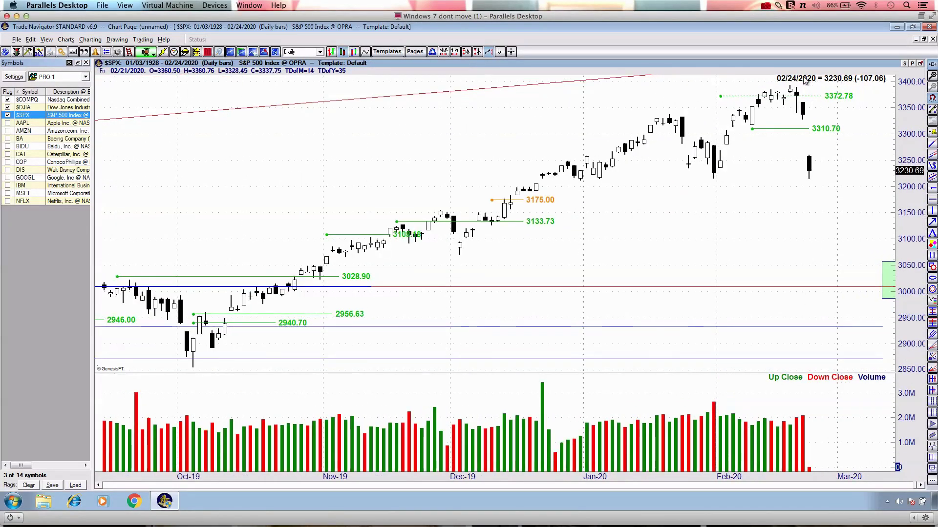
scroll(805, 80, down, 3)
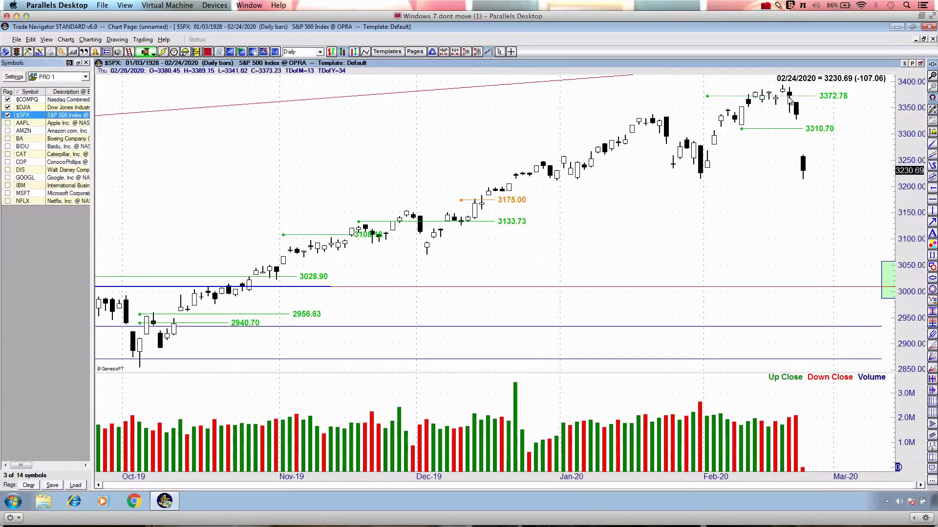
- Draw a red support line near 3220 from the S&P 500's January low past the February 24 candle, and sketch a stroke beside $DJIA's February 24 candle
drag(696, 172, 836, 176)
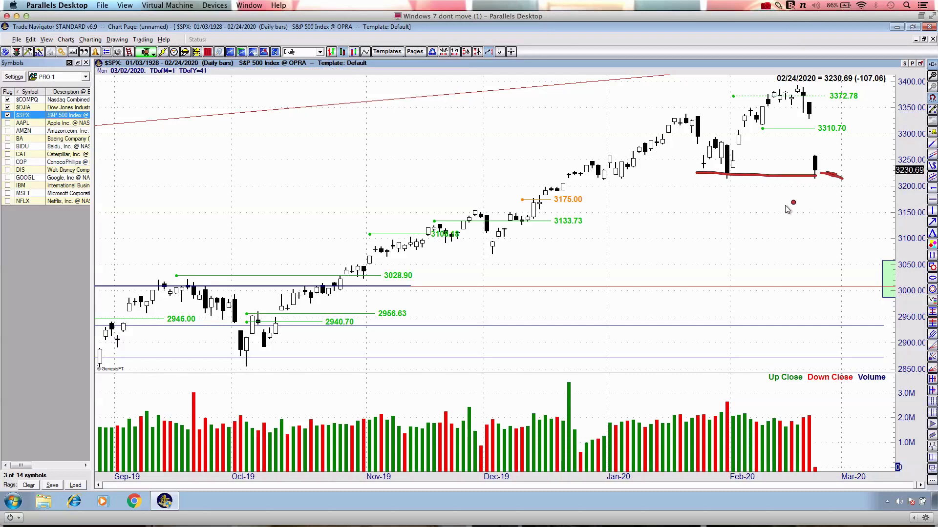
click(64, 108)
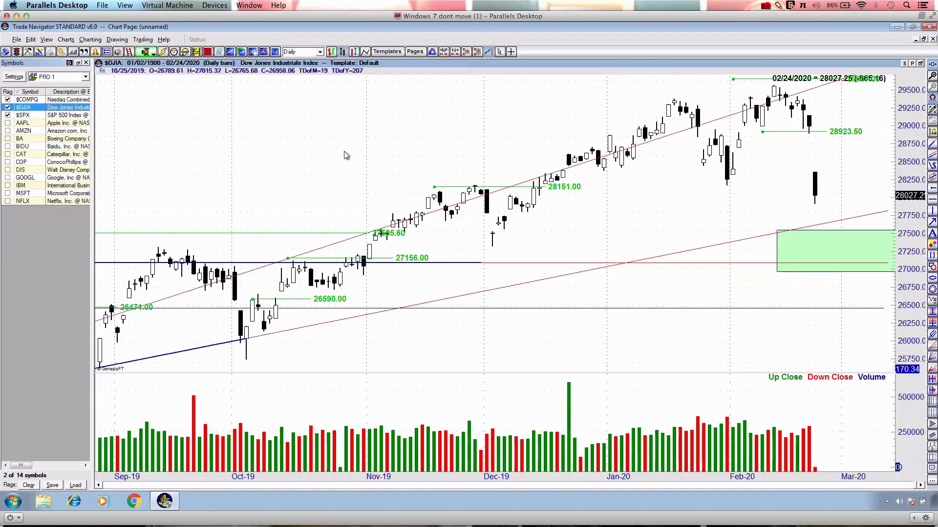
mouse_move(810, 176)
mouse_down()
mouse_move(829, 253)
mouse_move(837, 203)
mouse_up()
- Open the $COMPQ daily chart and enlarge it to show mid-December 2019 through February 2020
click(37, 100)
drag(453, 180, 391, 171)
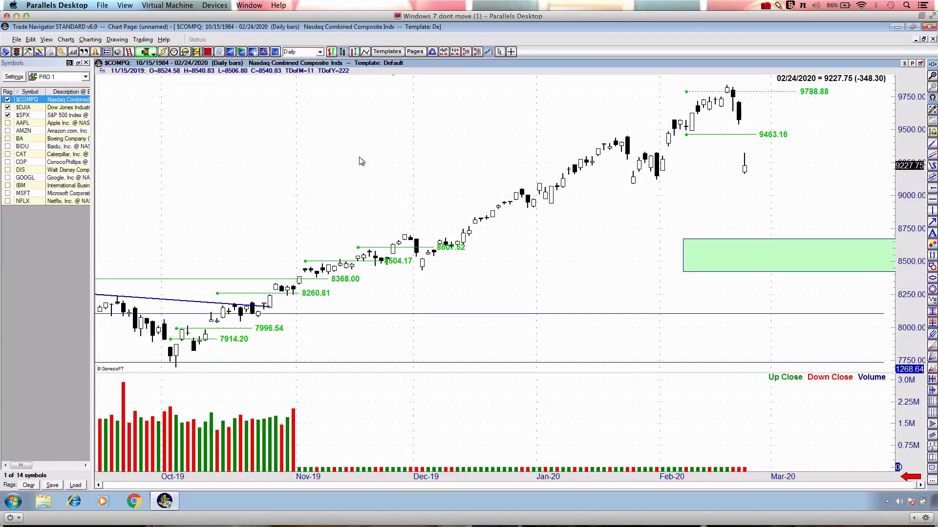
key(Up)
key(Up)
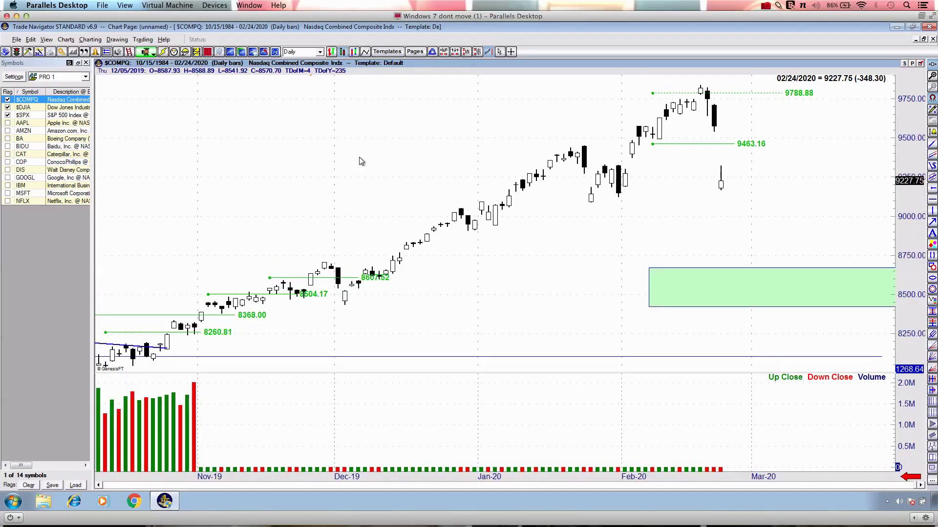
scroll(361, 161, up, 1)
scroll(362, 161, up, 4)
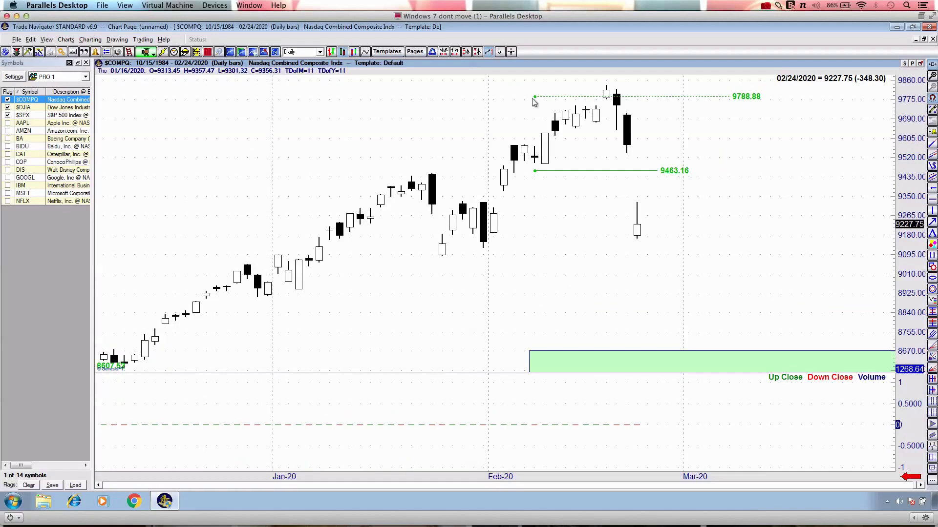
- Sketch red strokes across $COMPQ's January and February candles and an arch over the February top, clearing each
mouse_move(548, 133)
mouse_down()
mouse_move(641, 218)
mouse_move(651, 140)
mouse_up()
mouse_move(327, 112)
mouse_down()
mouse_move(385, 81)
mouse_move(372, 135)
mouse_up()
drag(295, 168, 475, 136)
key(Escape)
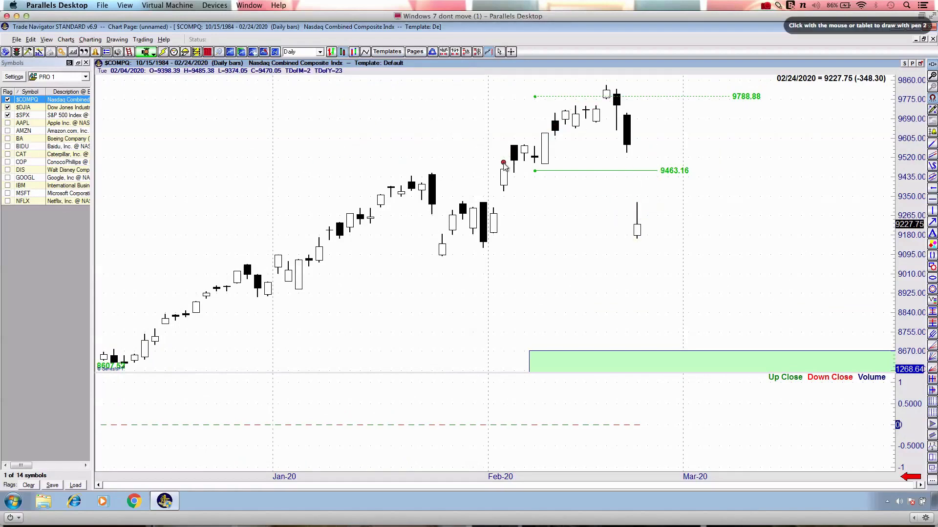
mouse_move(499, 186)
mouse_down()
mouse_move(652, 119)
mouse_move(670, 208)
mouse_up()
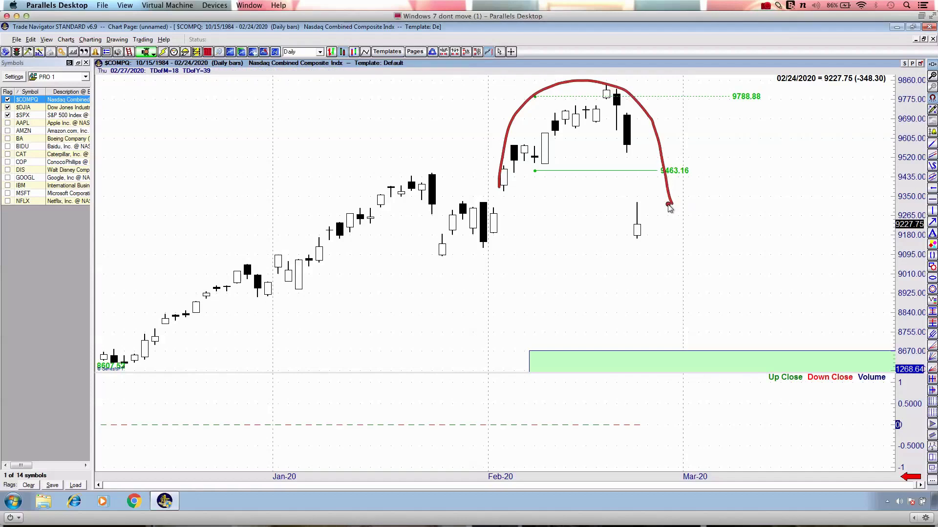
key(Escape)
- Draw red arrows at $COMPQ's early-February gap and the gap above February 24, add a large stroke toward the mid-December candles, and clear them
drag(426, 119, 500, 208)
click(663, 128)
mouse_move(698, 97)
mouse_down()
mouse_move(714, 134)
mouse_move(649, 172)
mouse_up()
mouse_move(653, 158)
mouse_down()
mouse_move(635, 185)
mouse_move(676, 195)
mouse_up()
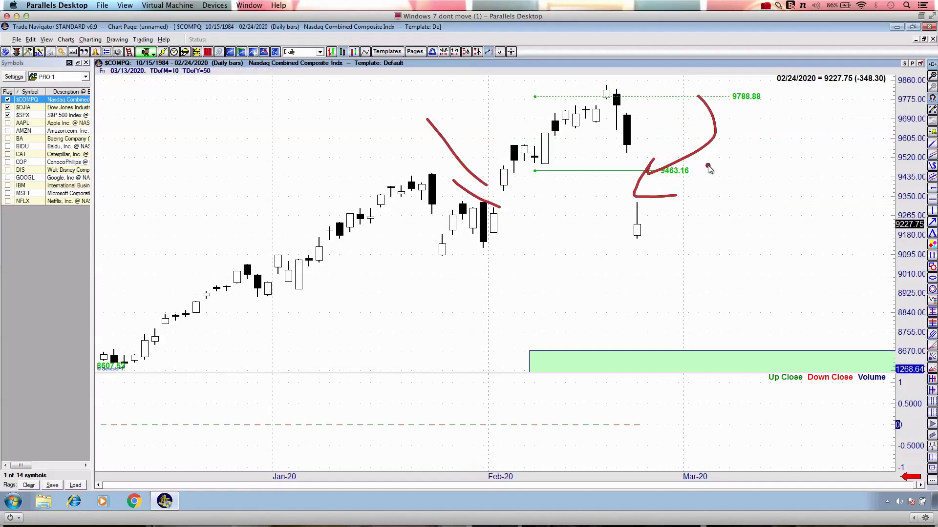
drag(152, 126, 218, 307)
drag(170, 348, 234, 341)
drag(160, 320, 190, 348)
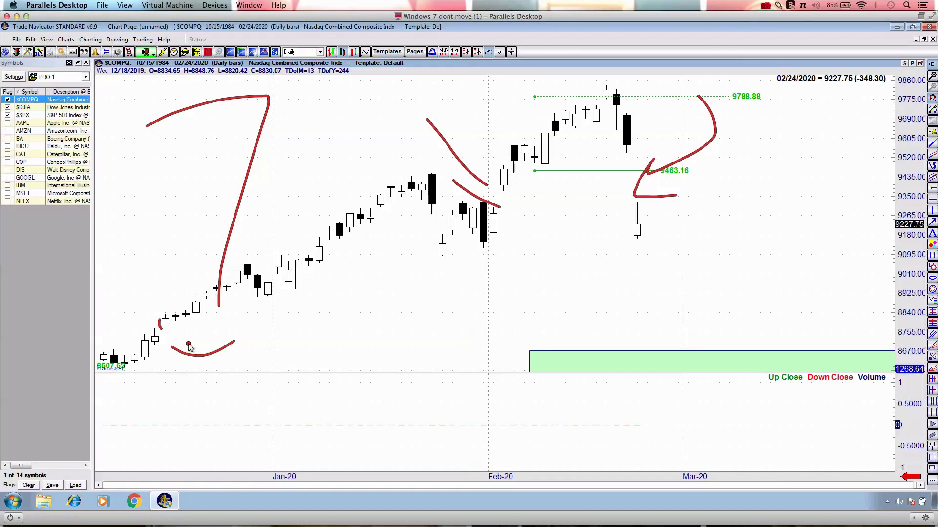
key(ctrl+grave)
key(ctrl+grave)
- Draw a red arrow rising from $COMPQ's early-February gap to the mid-February candles and another pointing down below February 21, then clear them
mouse_move(409, 103)
mouse_down()
mouse_move(474, 181)
mouse_move(477, 141)
mouse_up()
key(ctrl+grave)
key(ctrl+grave)
mouse_move(510, 168)
mouse_down()
mouse_move(524, 182)
mouse_move(507, 195)
mouse_move(518, 205)
mouse_move(592, 102)
mouse_up()
mouse_move(580, 102)
mouse_down()
mouse_move(595, 114)
mouse_move(596, 90)
mouse_up()
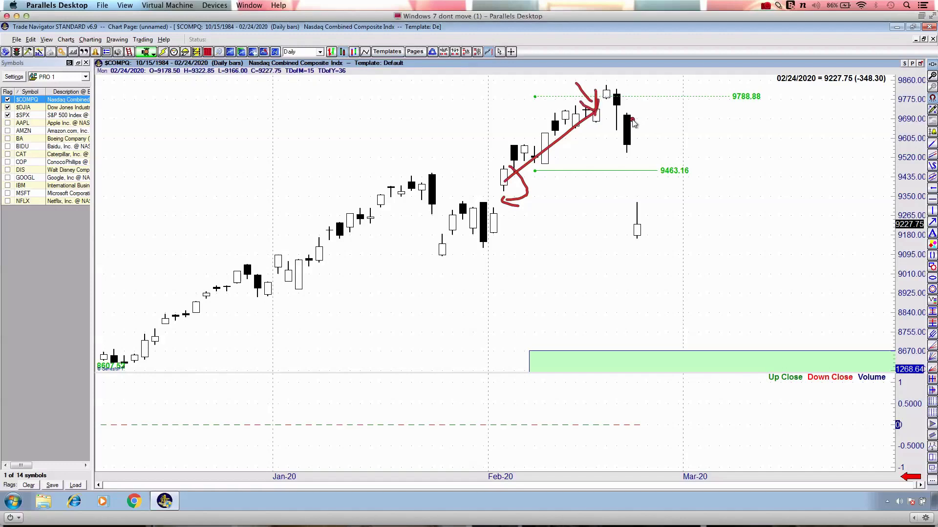
mouse_move(668, 89)
mouse_down()
mouse_move(648, 144)
mouse_move(688, 145)
mouse_up()
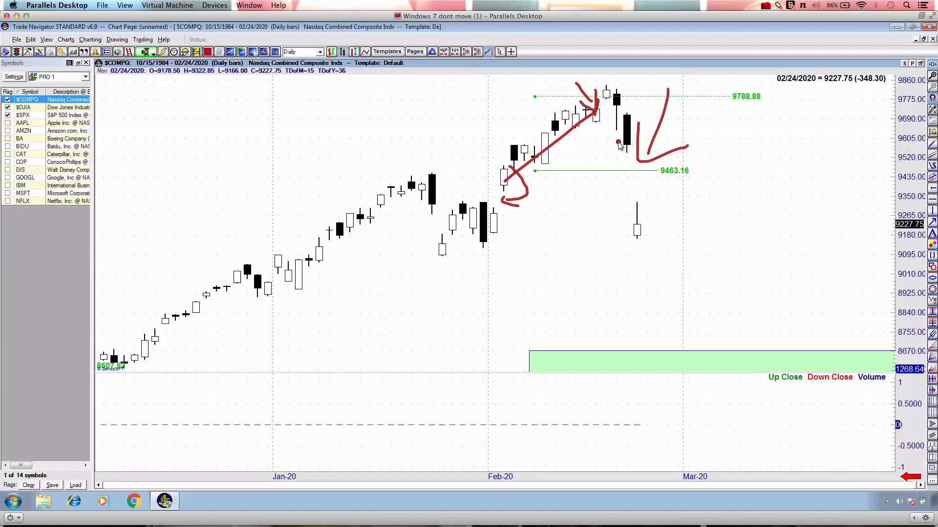
key(ctrl+grave)
key(ctrl+grave)
key(ctrl+grave)
key(ctrl+grave)
- Circle $COMPQ's February candles in blue, mark the gaps on both sides with short strokes, and clear the annotations
mouse_move(452, 179)
mouse_down()
mouse_move(498, 199)
mouse_move(599, 182)
mouse_move(661, 103)
mouse_move(550, 86)
mouse_move(440, 163)
mouse_move(495, 180)
mouse_move(483, 192)
mouse_move(492, 197)
mouse_up()
drag(699, 144, 639, 180)
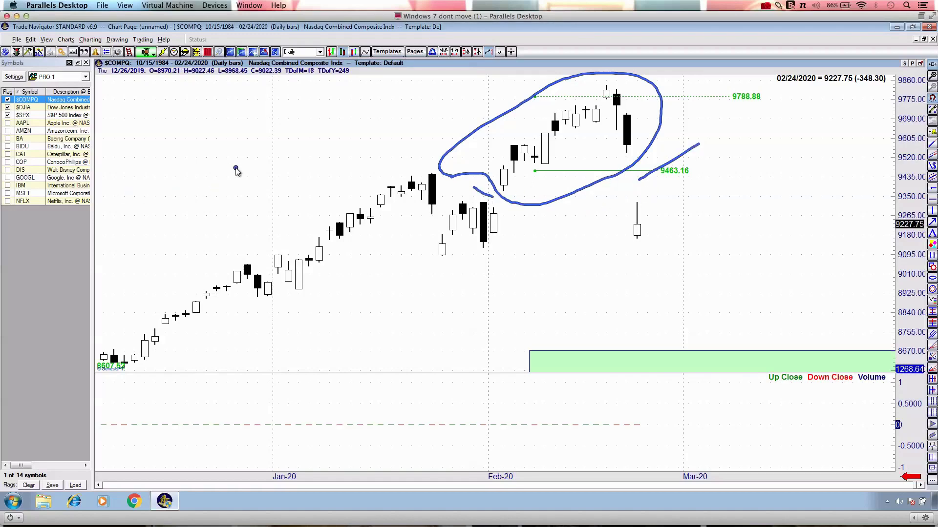
key(Escape)
- Open the $DJIA daily chart and examine the February 24 drop against the rising trendlines and the green support zone
click(71, 107)
scroll(184, 138, up, 4)
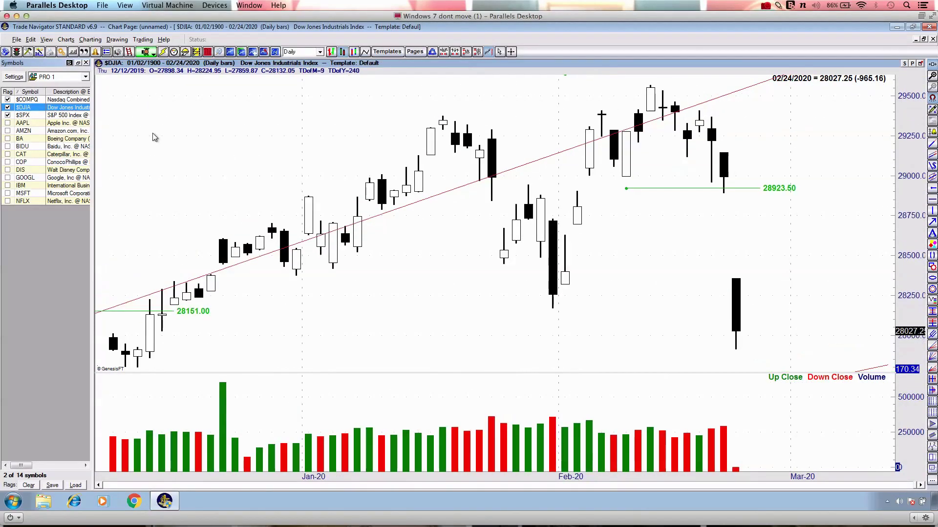
scroll(152, 137, down, 1)
scroll(153, 137, down, 4)
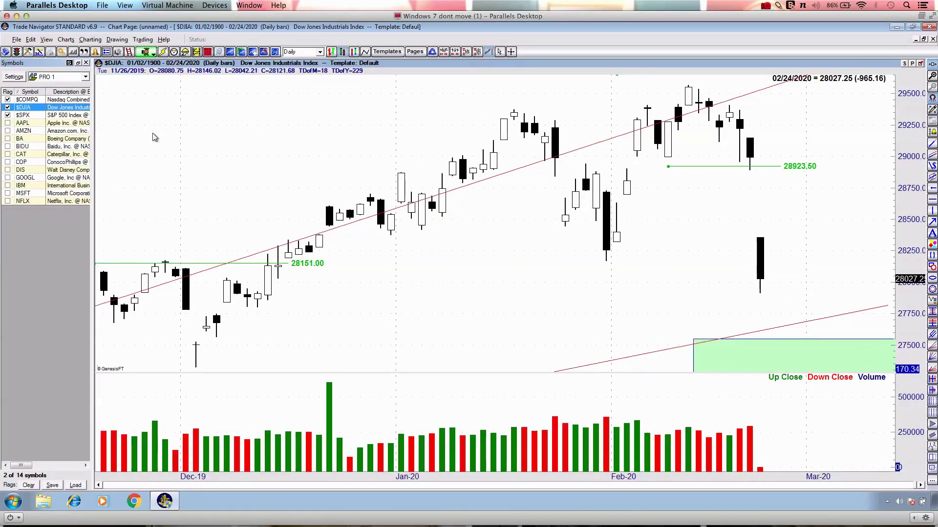
scroll(154, 137, down, 5)
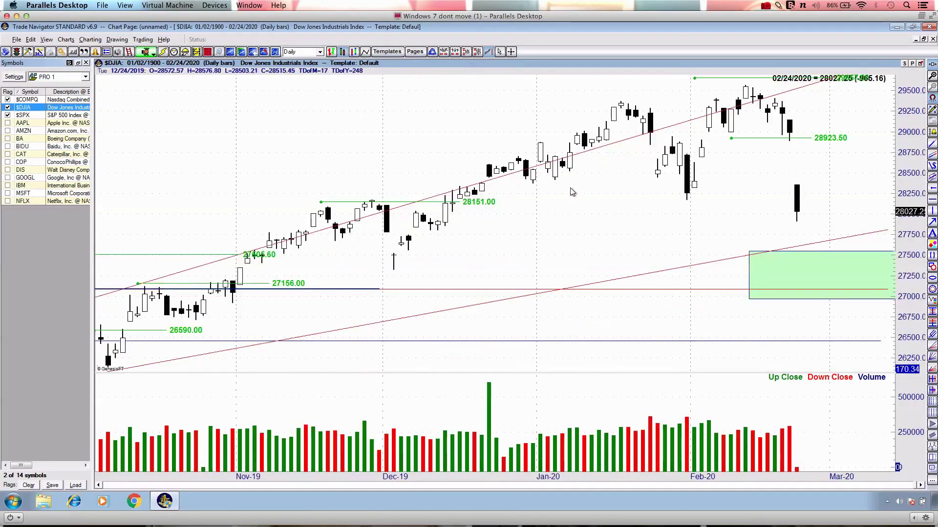
scroll(570, 188, down, 4)
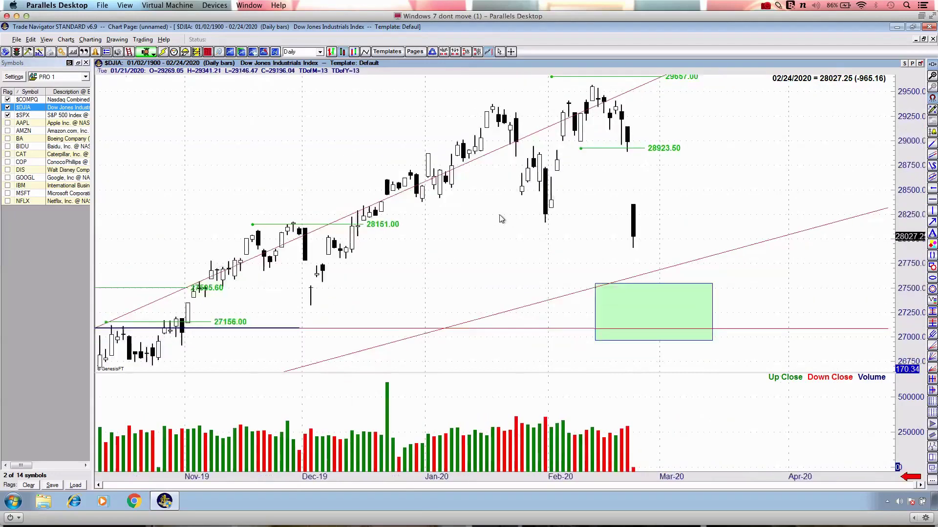
scroll(502, 219, down, 5)
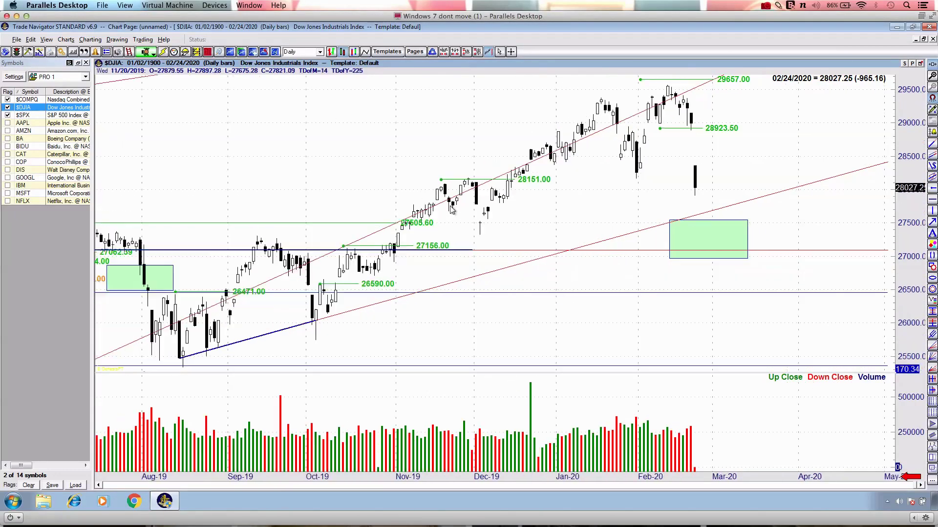
scroll(452, 209, up, 3)
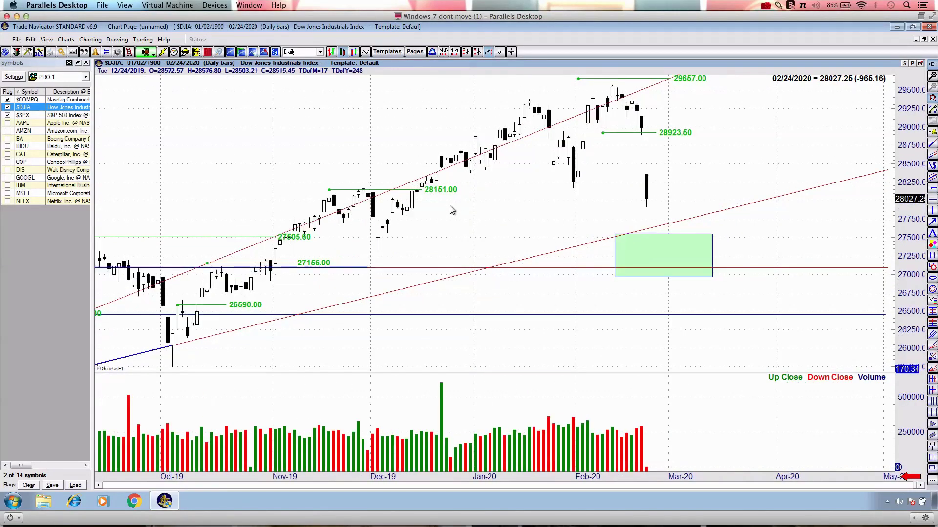
scroll(452, 210, up, 3)
scroll(452, 210, down, 3)
key(ctrl+2)
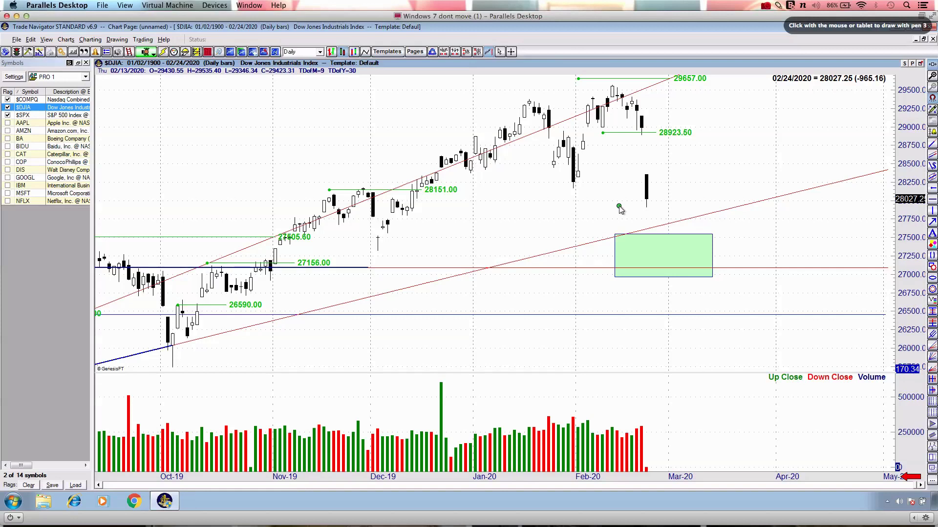
key(Escape)
key(Up)
key(Up)
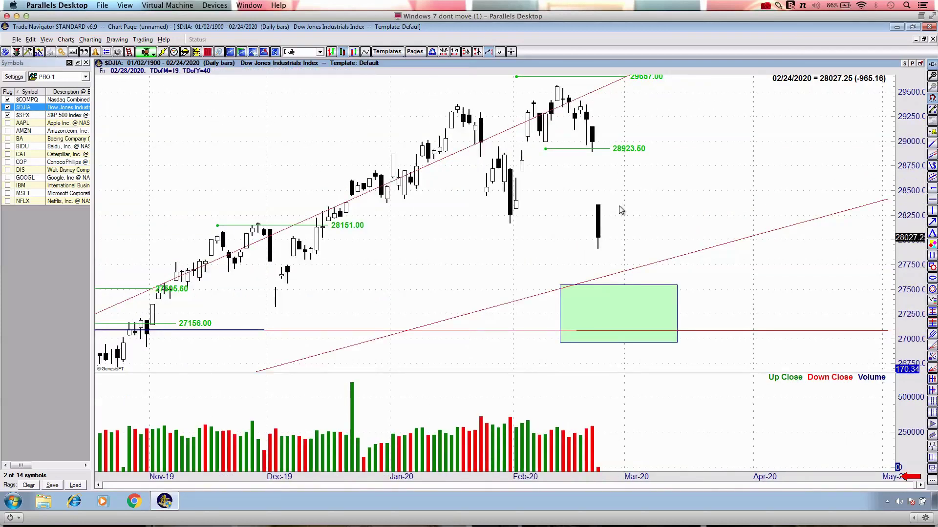
- Examine $DJIA's price history from mid-2019 to February 2020 around the lower rising trendline and the horizontal support levels
key(ctrl+2)
mouse_move(379, 236)
mouse_down()
mouse_move(397, 287)
mouse_move(592, 408)
mouse_move(581, 402)
mouse_up()
scroll(578, 398, down, 2)
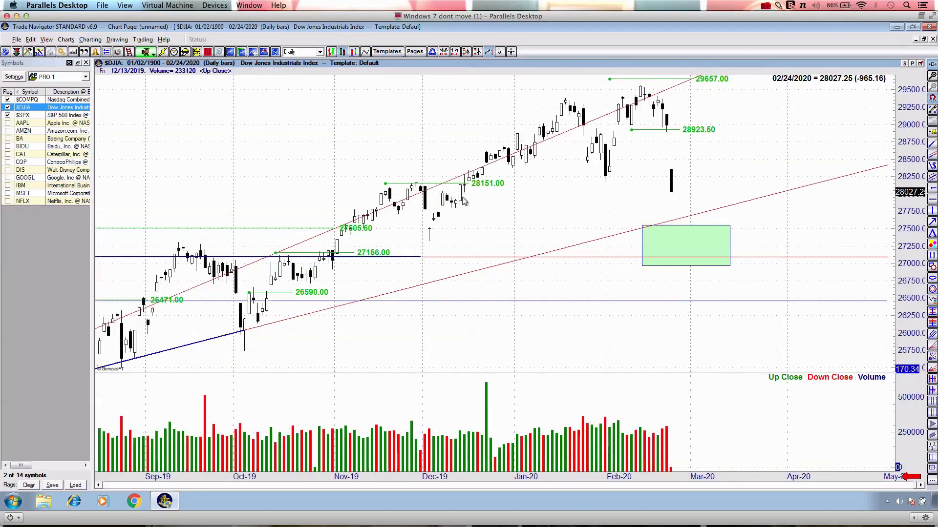
scroll(439, 145, down, 1)
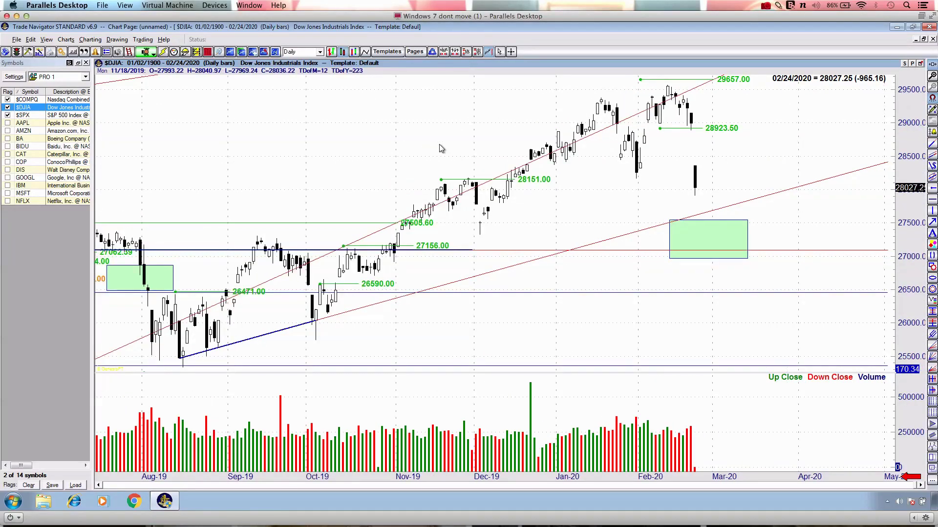
scroll(440, 146, down, 1)
scroll(439, 145, up, 1)
scroll(439, 146, down, 1)
scroll(440, 146, up, 1)
scroll(440, 145, up, 1)
scroll(438, 144, up, 1)
scroll(438, 145, down, 2)
scroll(438, 145, down, 1)
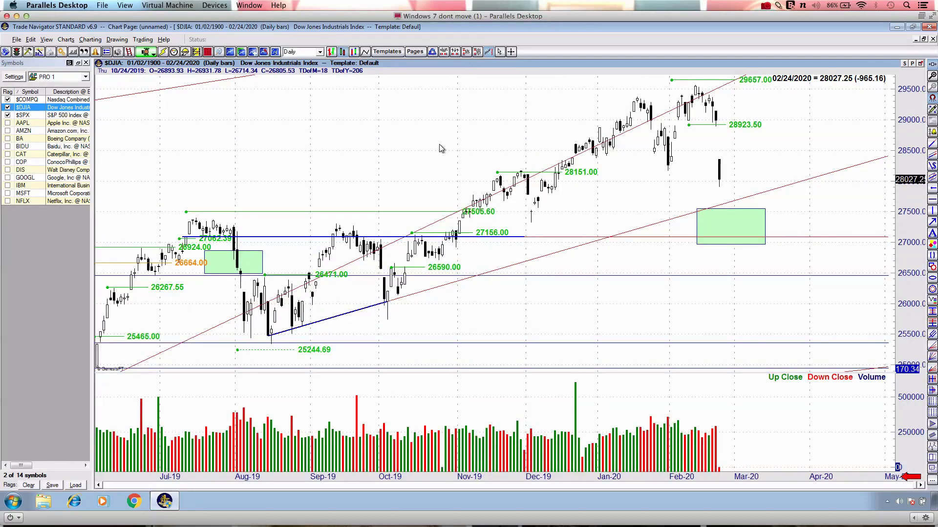
scroll(438, 144, up, 1)
scroll(439, 145, up, 3)
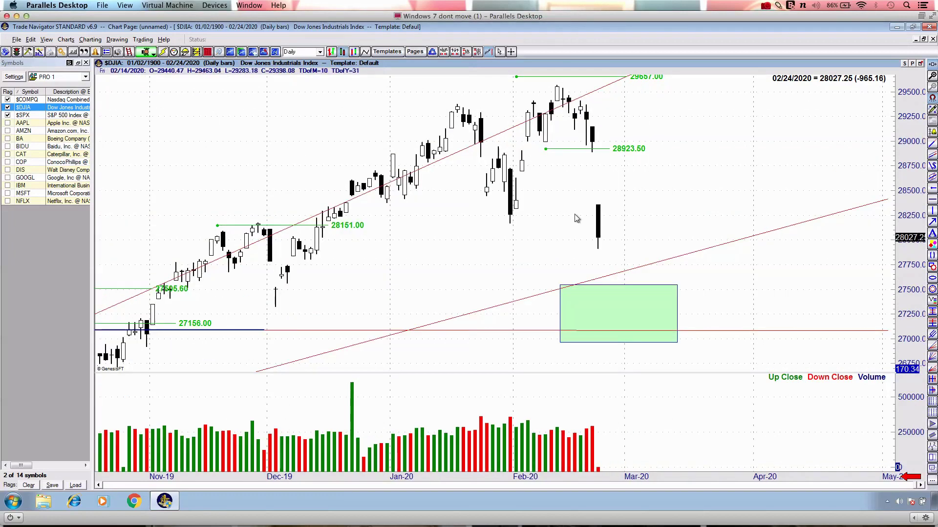
scroll(631, 213, up, 1)
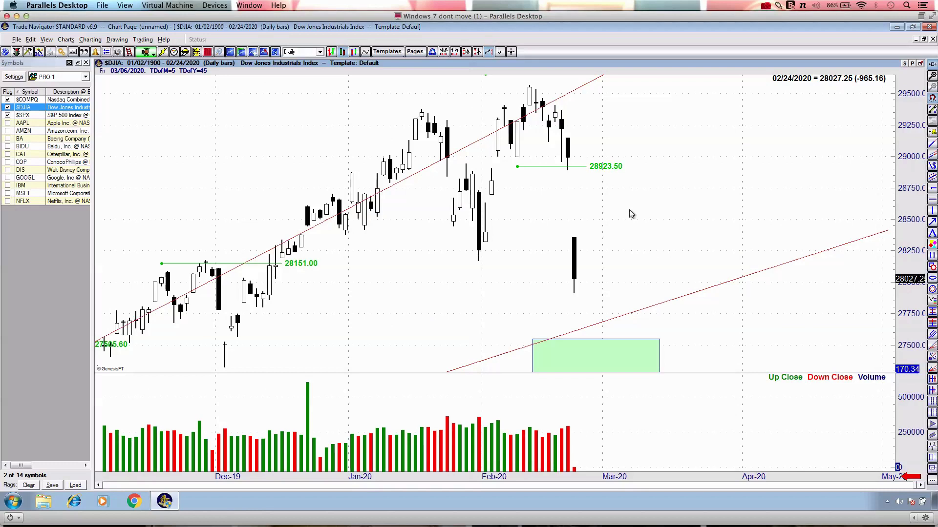
scroll(629, 210, down, 1)
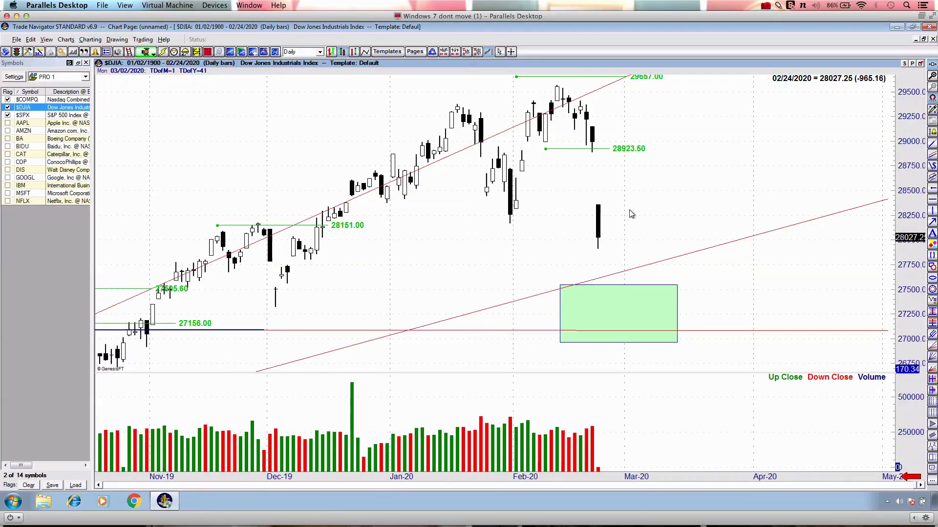
scroll(629, 211, up, 1)
scroll(630, 212, down, 1)
- Draw a red line near 27150 through $DJIA's green support zone with curved arrows pointing to it from both sides, then clear them
drag(532, 328, 721, 318)
mouse_move(724, 194)
mouse_down()
mouse_move(763, 279)
mouse_move(749, 323)
mouse_move(763, 320)
mouse_up()
mouse_move(472, 199)
mouse_down()
mouse_move(464, 327)
mouse_move(536, 351)
mouse_up()
drag(496, 312, 477, 382)
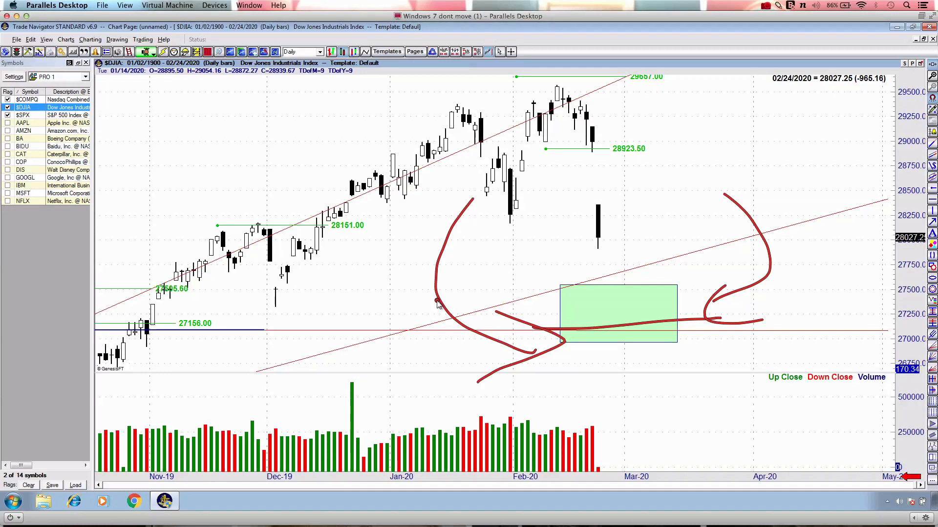
drag(494, 310, 490, 380)
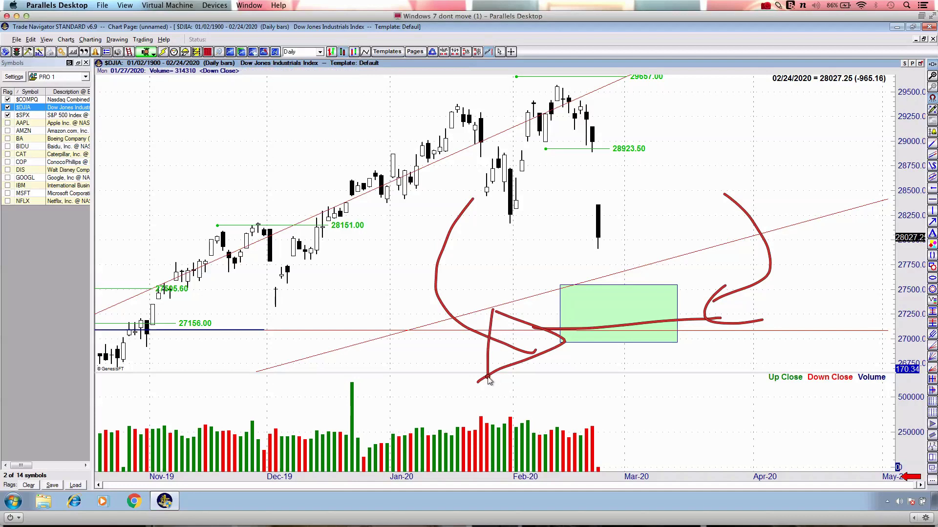
key(Escape)
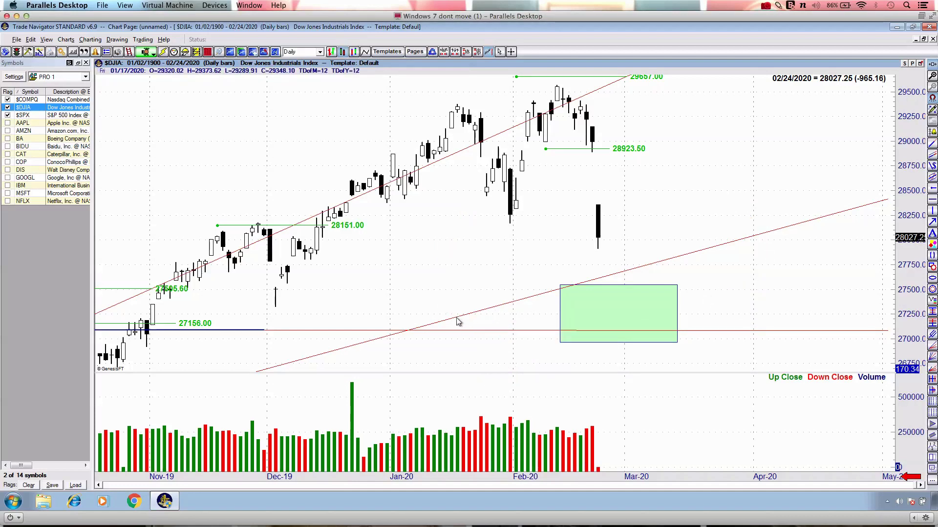
- Review the $DJIA daily chart around the green support zone and return to the $SPX daily chart
key(Up)
key(Down)
key(Down)
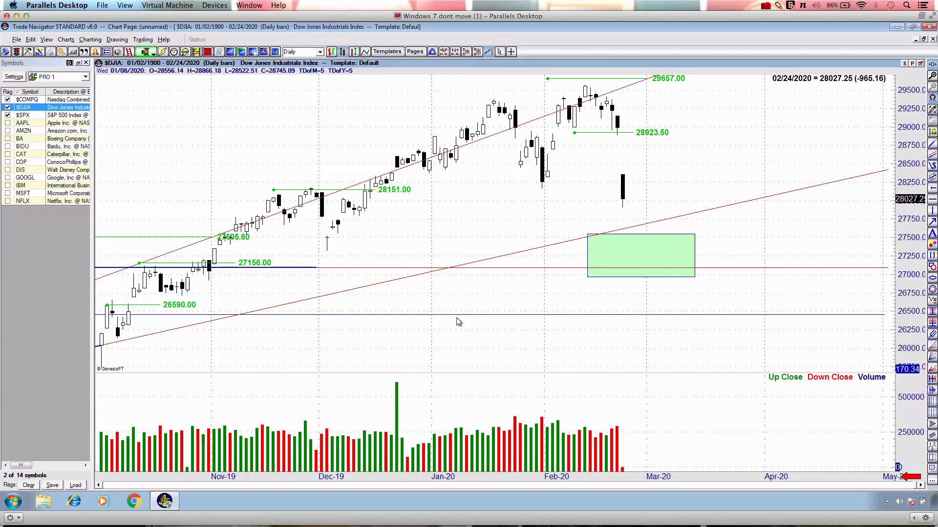
scroll(458, 321, down, 1)
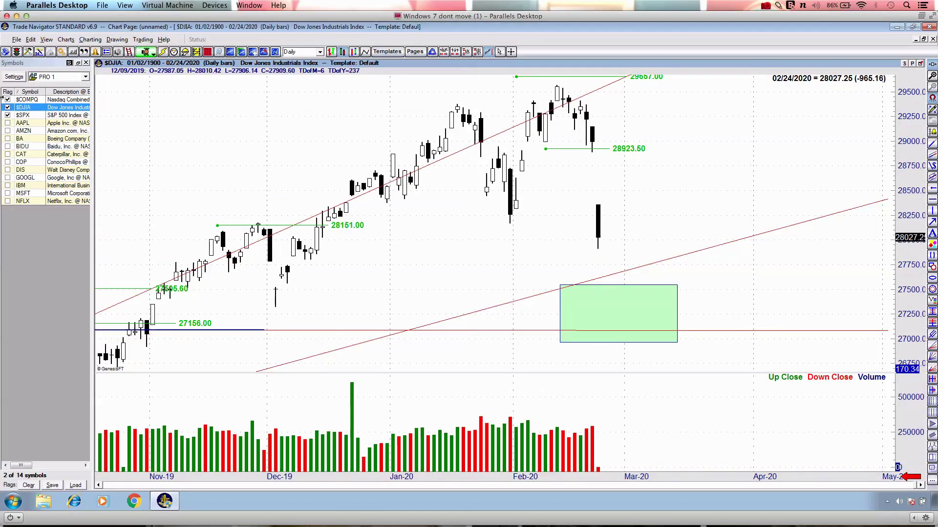
click(29, 115)
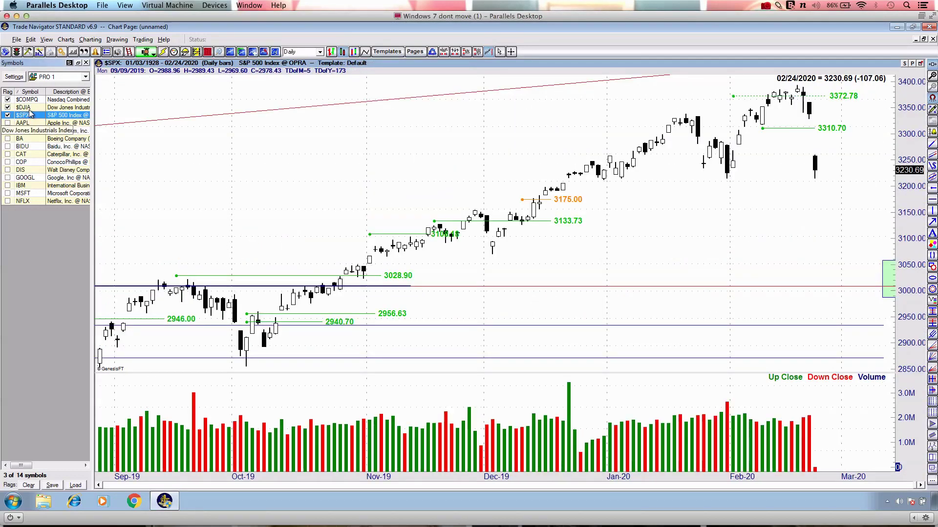
- Draw a red horizontal line near 3230 on the $SPX daily chart, from the late-January lows through the February 24 candle
click(30, 113)
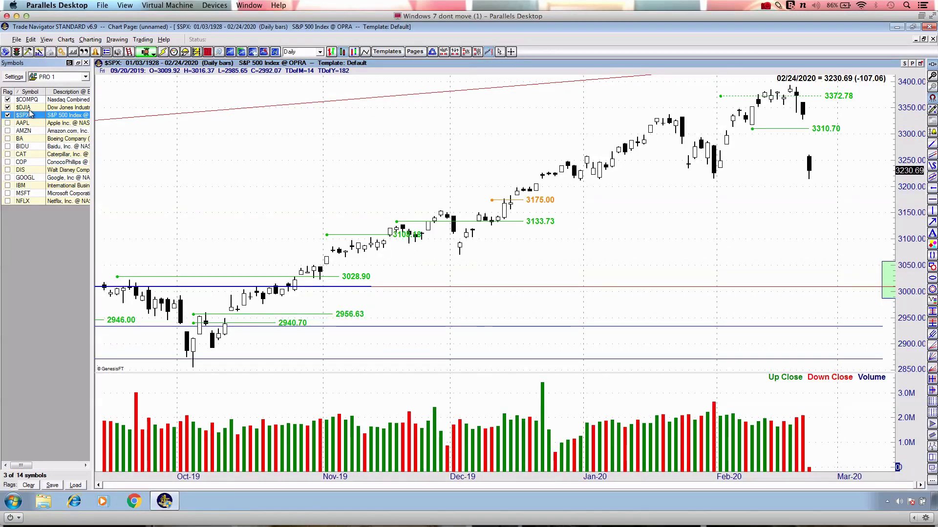
scroll(460, 153, up, 3)
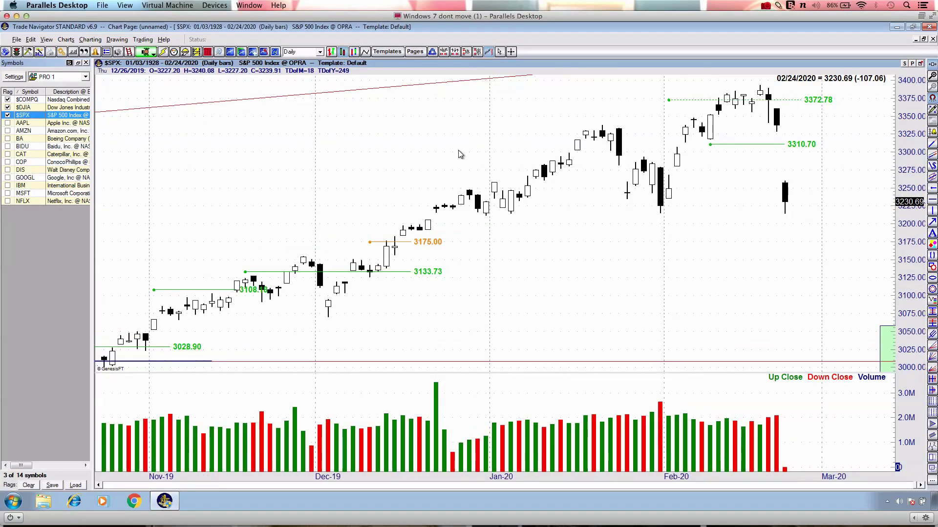
scroll(459, 154, up, 1)
scroll(461, 154, up, 2)
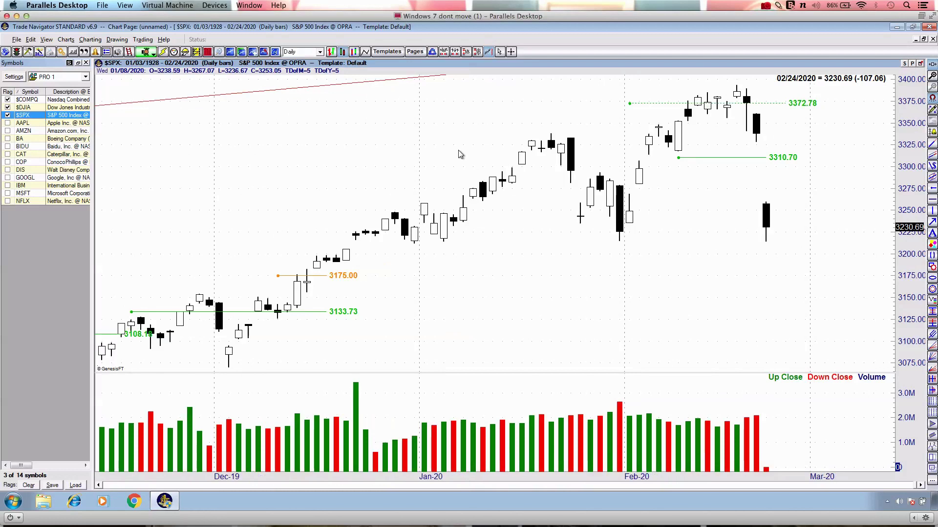
scroll(470, 234, up, 3)
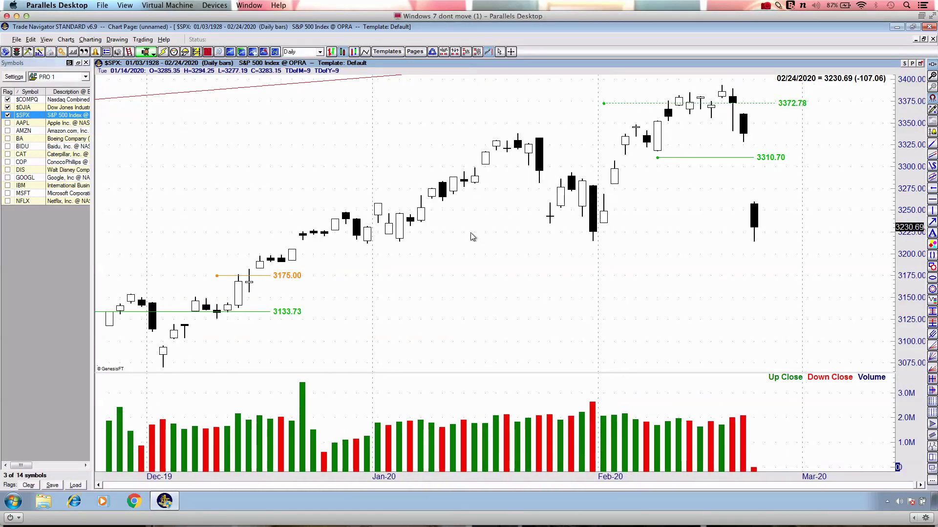
scroll(414, 236, up, 3)
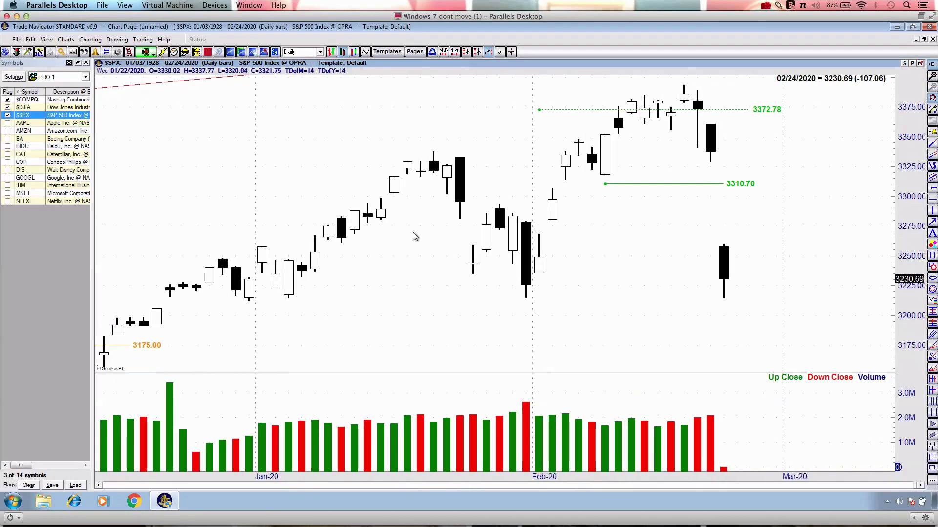
scroll(410, 235, down, 1)
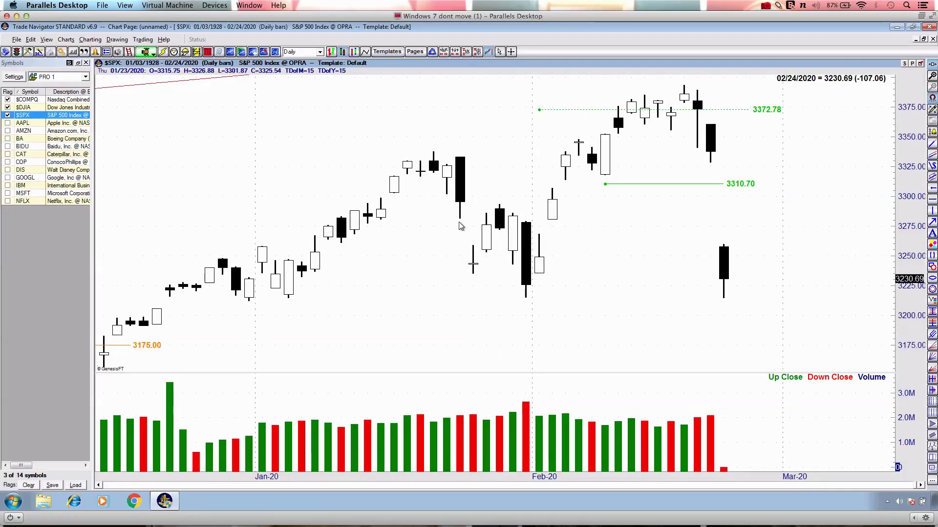
drag(419, 302, 765, 302)
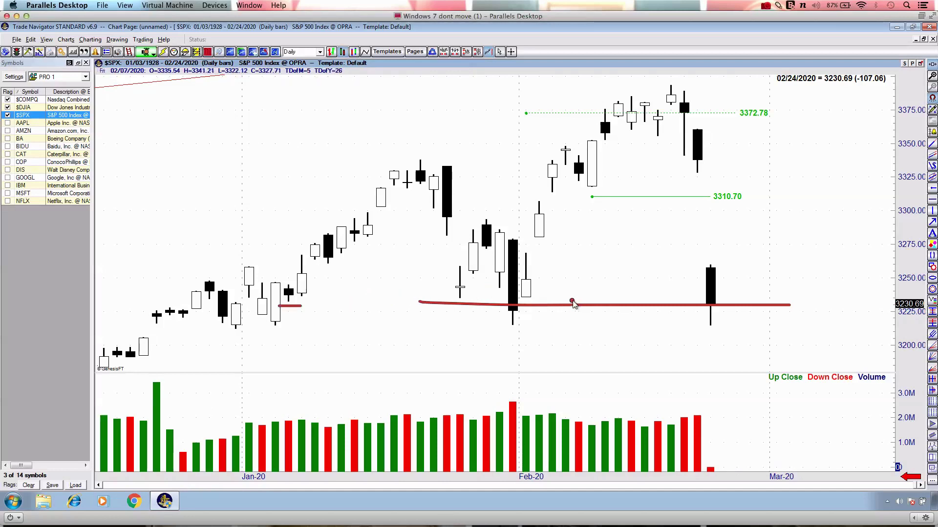
- Sketch a red rebound from the February 24 candle toward 3325 with arrows and lines around 3310 and 3325, then clear the drawings
mouse_move(708, 284)
mouse_down()
mouse_move(749, 284)
mouse_move(785, 187)
mouse_move(848, 180)
mouse_up()
mouse_move(811, 147)
mouse_down()
mouse_move(826, 109)
mouse_move(840, 142)
mouse_up()
click(850, 118)
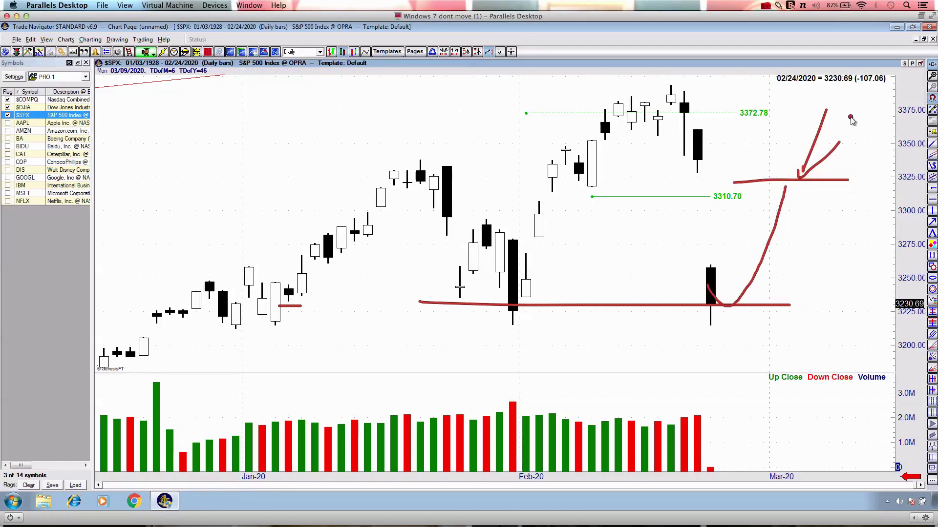
drag(828, 185, 851, 119)
mouse_move(866, 121)
mouse_down()
mouse_move(852, 171)
mouse_move(882, 164)
mouse_up()
drag(633, 191, 822, 198)
drag(669, 177, 806, 180)
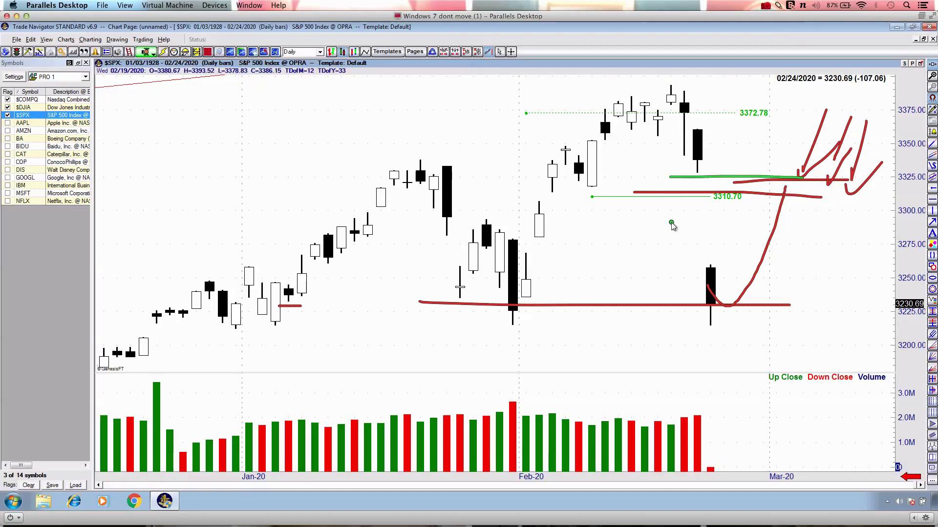
key(Escape)
- Sketch a red hypothetical candle beside the February 24 bar on $SPX and draw a red line near 3215 along the recent lows
key(Down)
key(Down)
key(Down)
scroll(673, 226, down, 2)
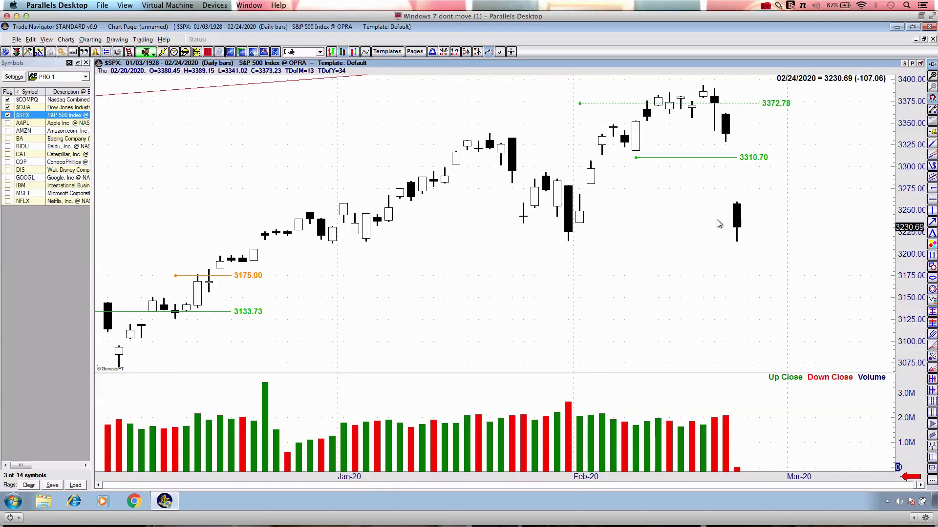
key(ctrl+2)
mouse_move(776, 224)
mouse_down()
mouse_move(758, 223)
mouse_move(778, 244)
mouse_move(764, 224)
mouse_move(766, 267)
mouse_up()
drag(503, 240, 821, 233)
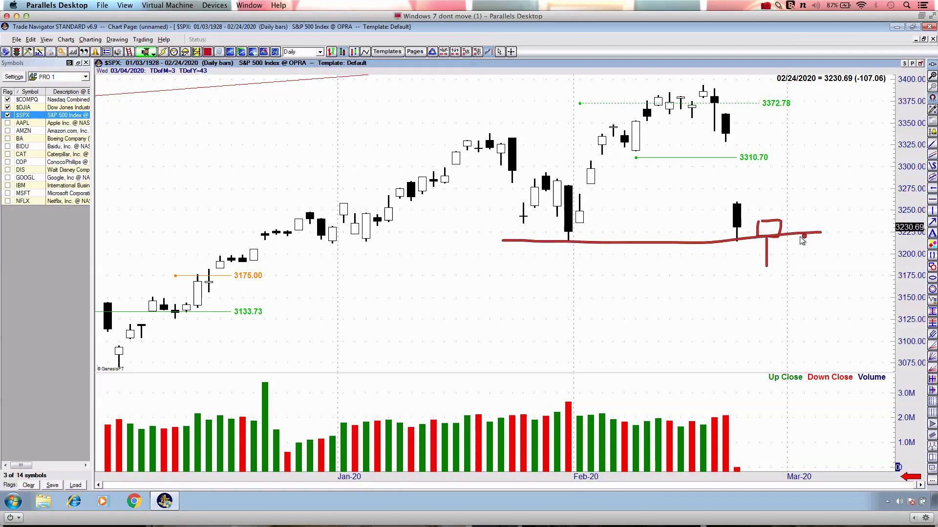
- Draw more freehand lines along $SPX's recent lows and a stroke rising from the February 24 bar toward 3310, then clear everything
key(ctrl+3)
drag(735, 228, 766, 249)
drag(422, 236, 736, 249)
key(Escape)
key(ctrl+3)
drag(471, 235, 855, 249)
mouse_move(743, 234)
mouse_down()
mouse_move(814, 167)
mouse_move(874, 159)
mouse_up()
key(Escape)
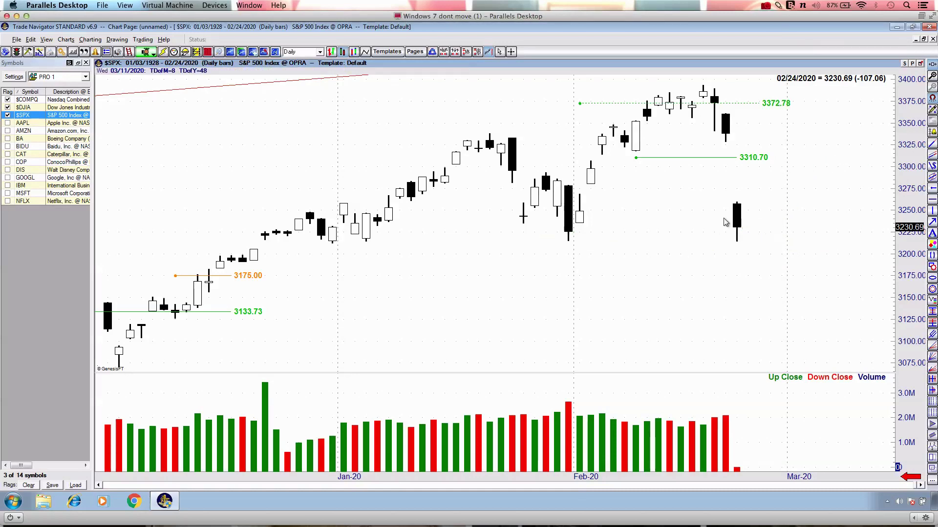
- Mark the area below $SPX's February 24 drop around the green zone and the 2935 level with freehand strokes, then clear them
scroll(698, 238, down, 5)
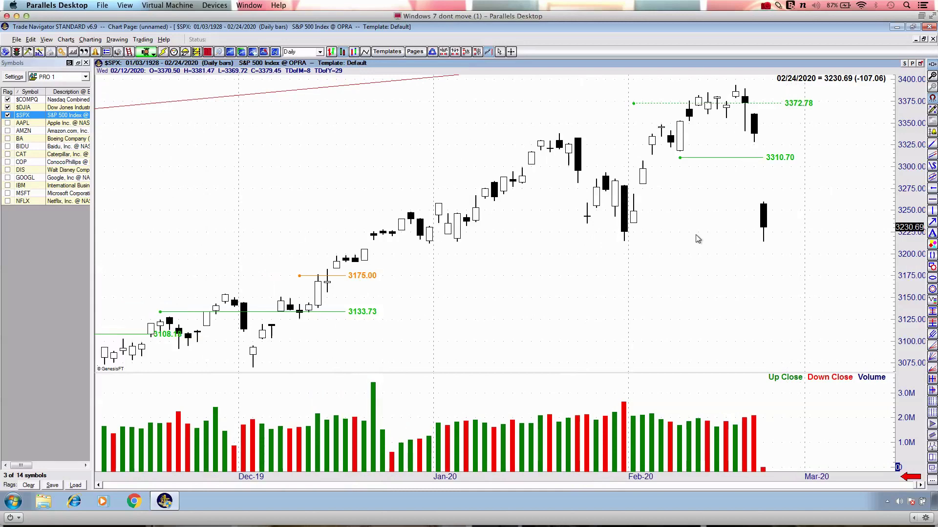
scroll(697, 238, up, 2)
drag(562, 285, 455, 253)
scroll(387, 223, down, 3)
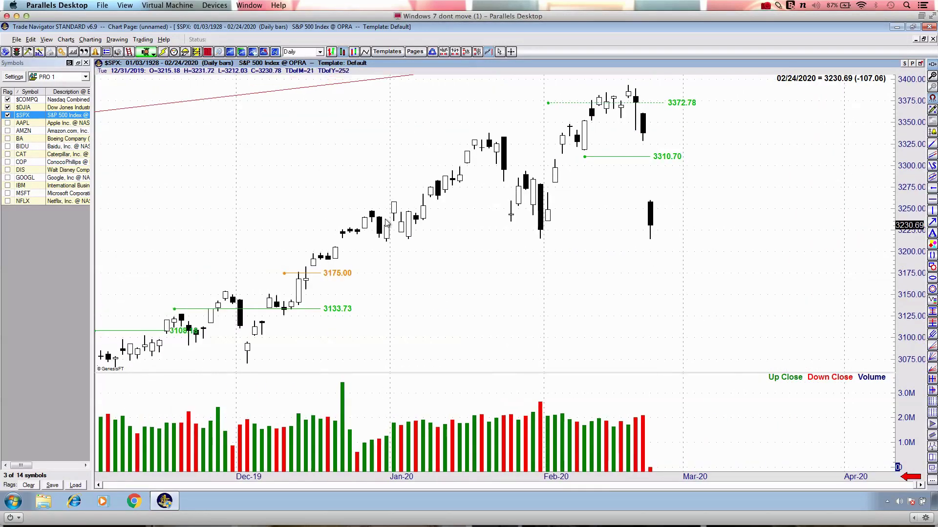
scroll(388, 223, down, 1)
scroll(388, 223, down, 3)
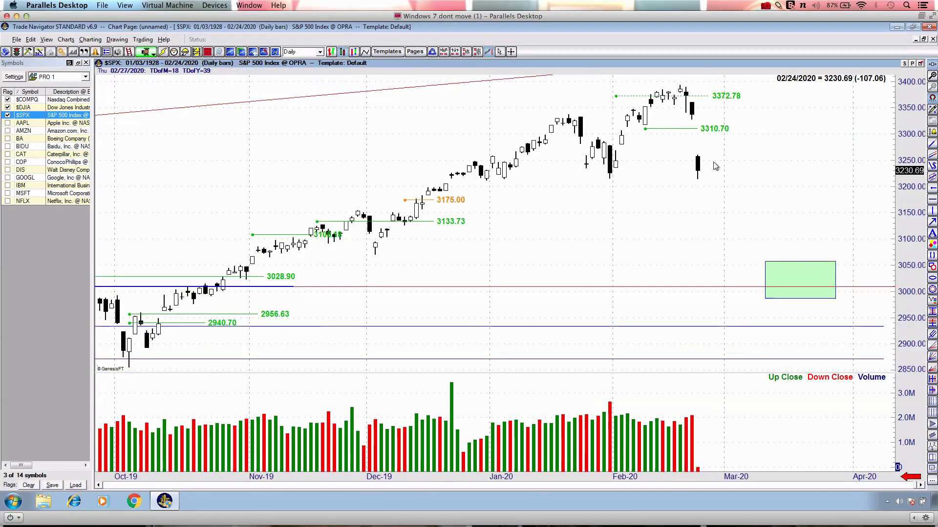
mouse_move(686, 280)
mouse_down()
mouse_move(716, 317)
mouse_move(832, 251)
mouse_move(841, 336)
mouse_up()
drag(652, 324, 824, 327)
key(Escape)
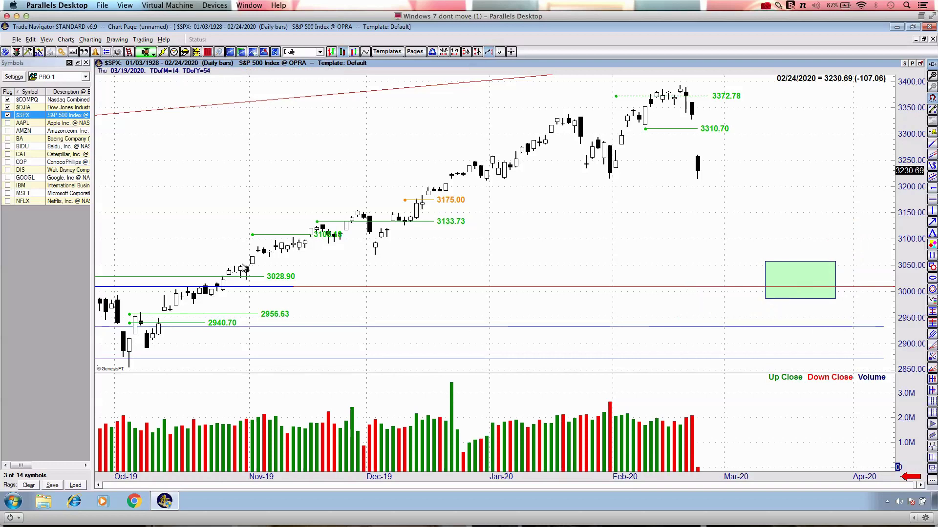
- Open the $DJIA daily chart and compare the February 24 drop with the late-January lows, rising trendlines and green support zone
click(27, 111)
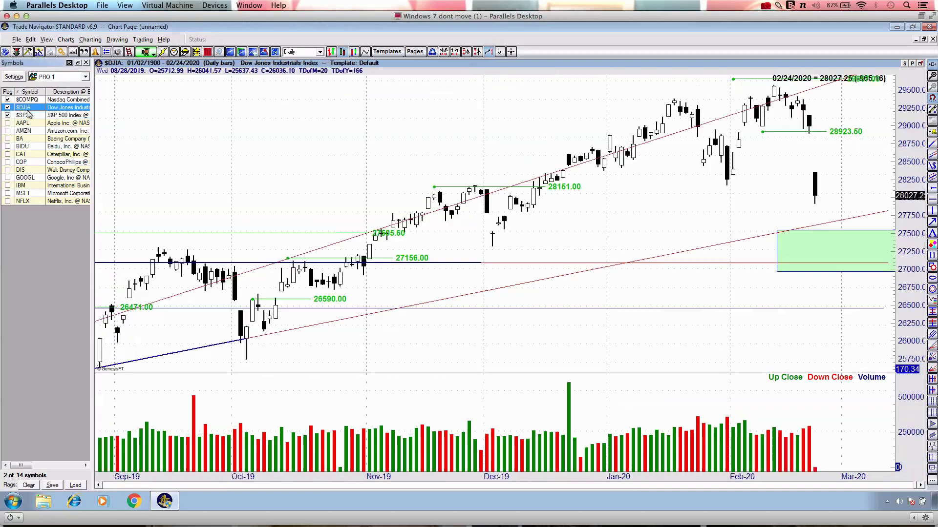
scroll(653, 226, up, 4)
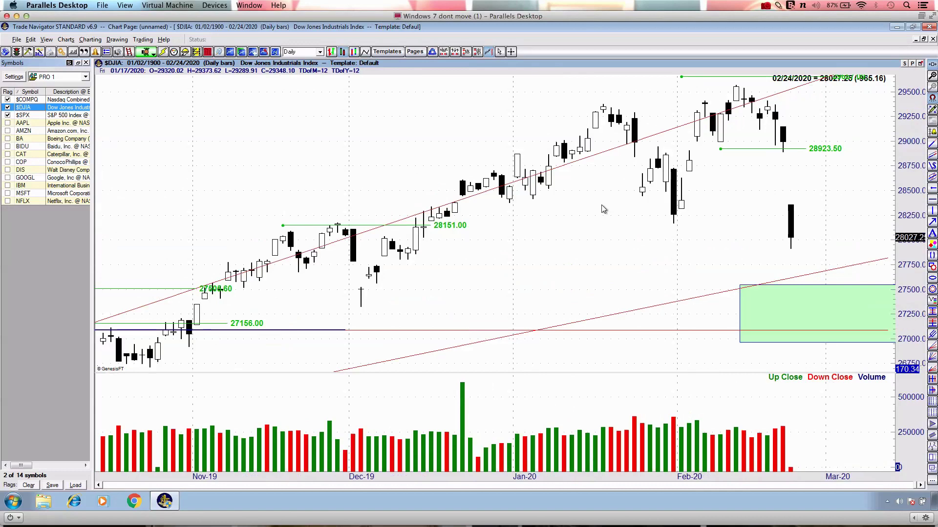
scroll(603, 209, down, 2)
scroll(602, 204, up, 3)
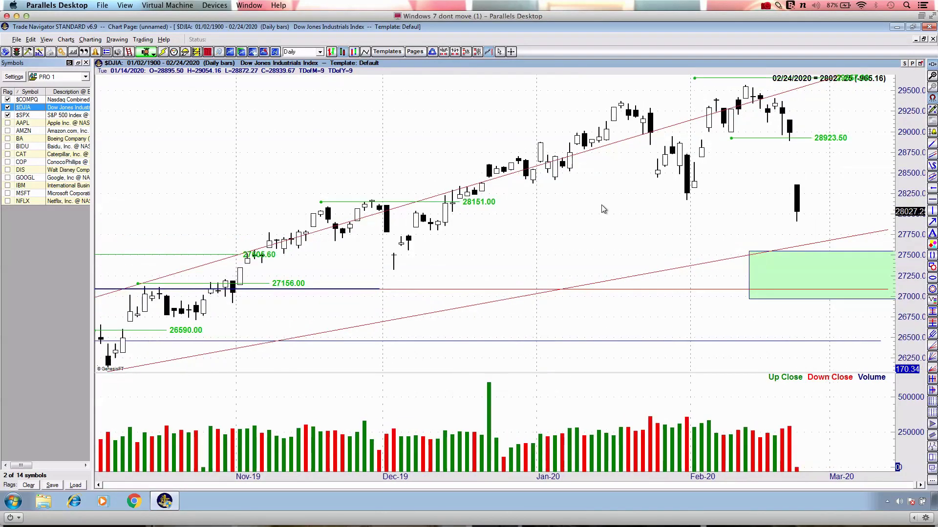
scroll(602, 208, up, 4)
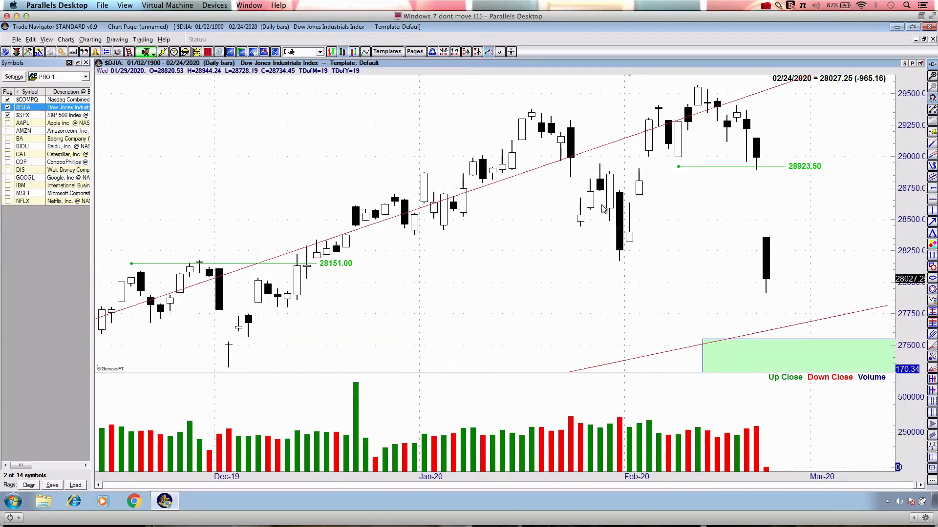
scroll(604, 209, up, 1)
scroll(603, 209, down, 2)
scroll(604, 209, up, 1)
scroll(604, 209, up, 1)
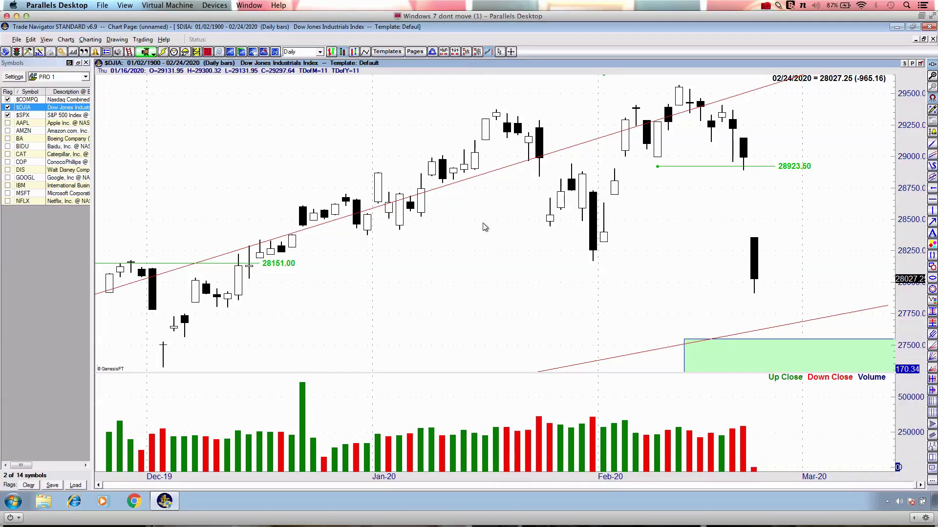
scroll(485, 227, up, 1)
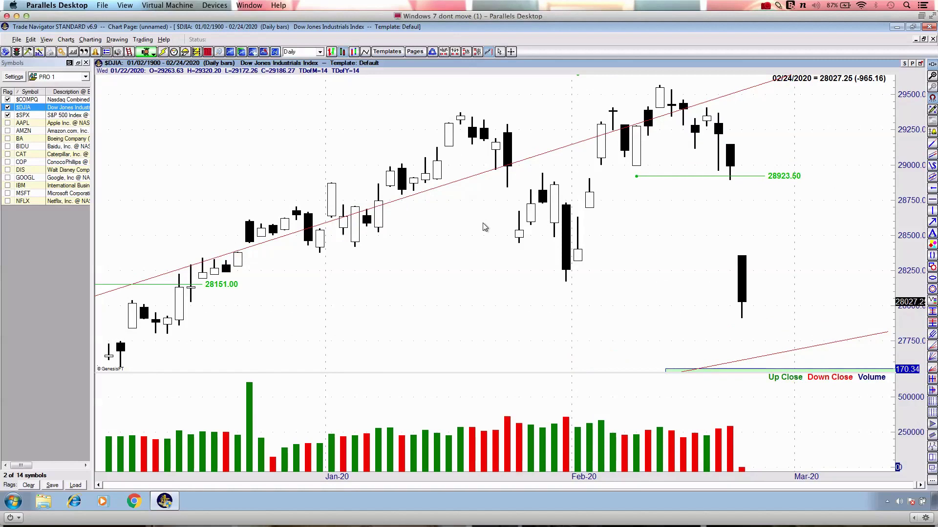
scroll(485, 227, down, 5)
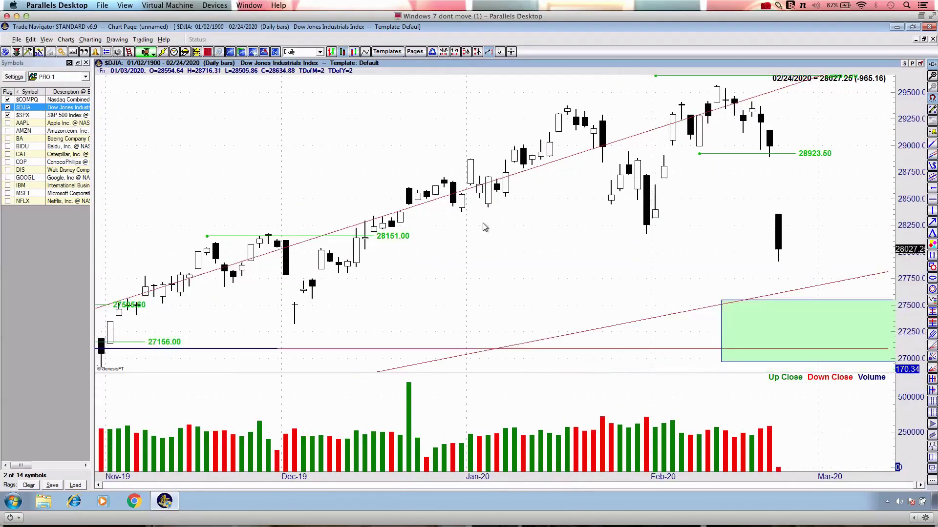
scroll(485, 227, down, 1)
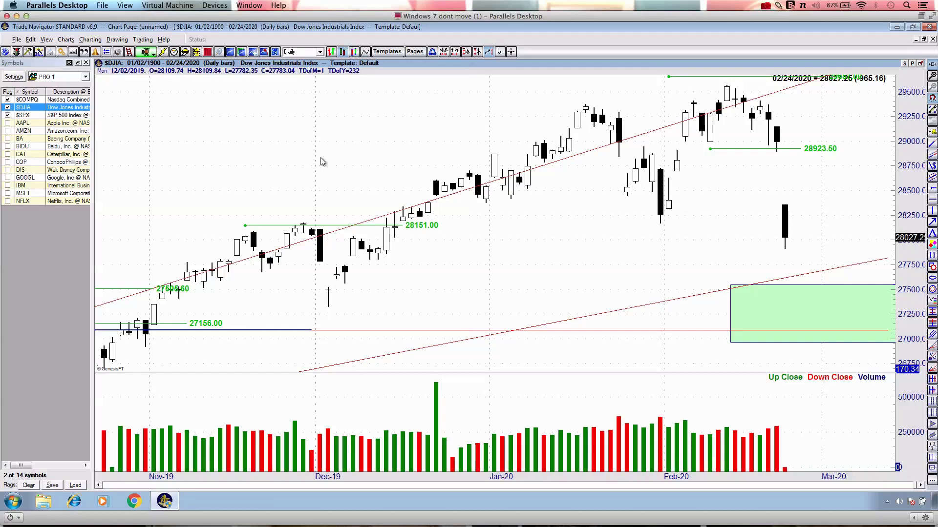
- Return to the $SPX daily chart, draw a red line near 3220 through the late-January and February 24 lows, then clear it
click(71, 116)
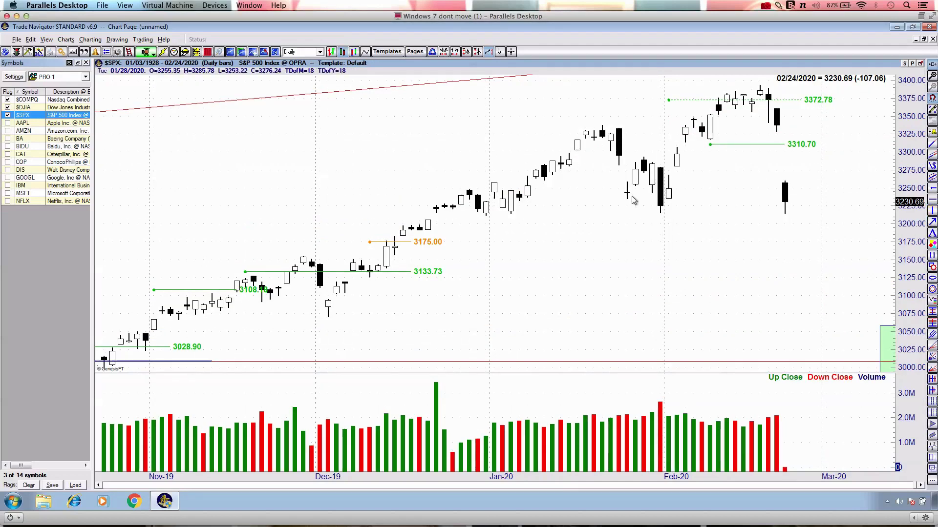
key(ctrl+2)
drag(590, 202, 847, 209)
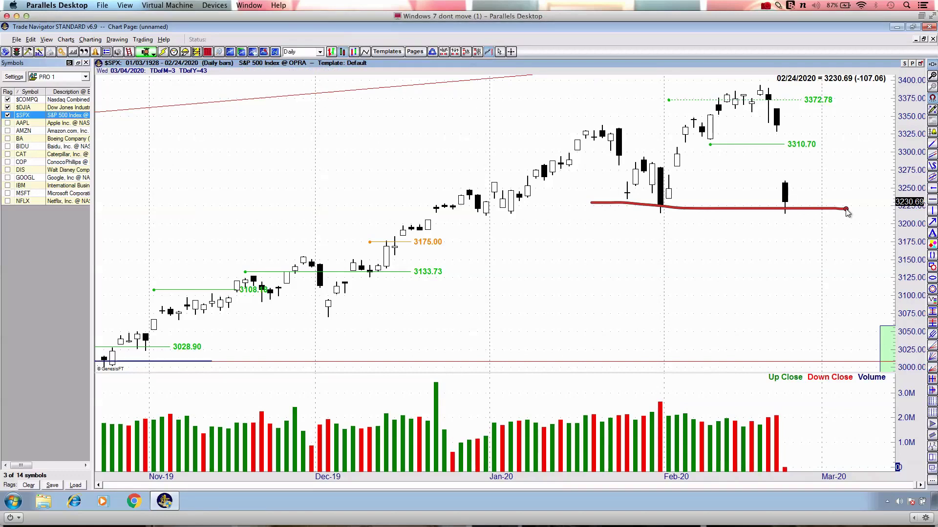
key(Escape)
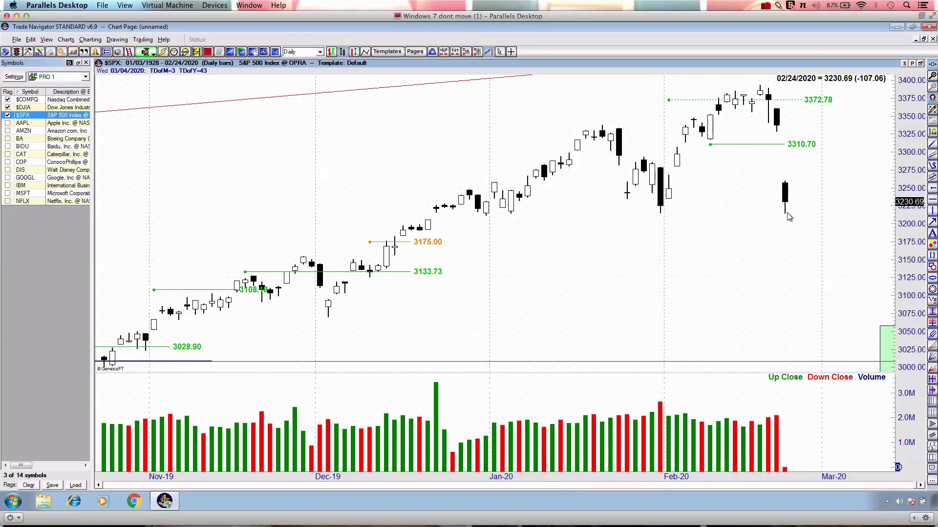
- Show $SPX as weekly bars with the Pivot Point Oscillators template and enlarge the recent bars
drag(633, 234, 572, 227)
key(w)
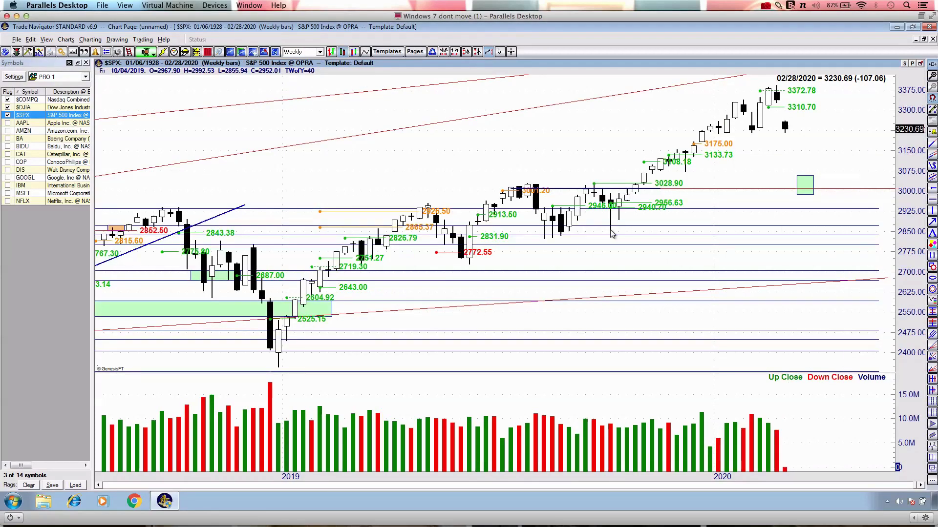
key(p)
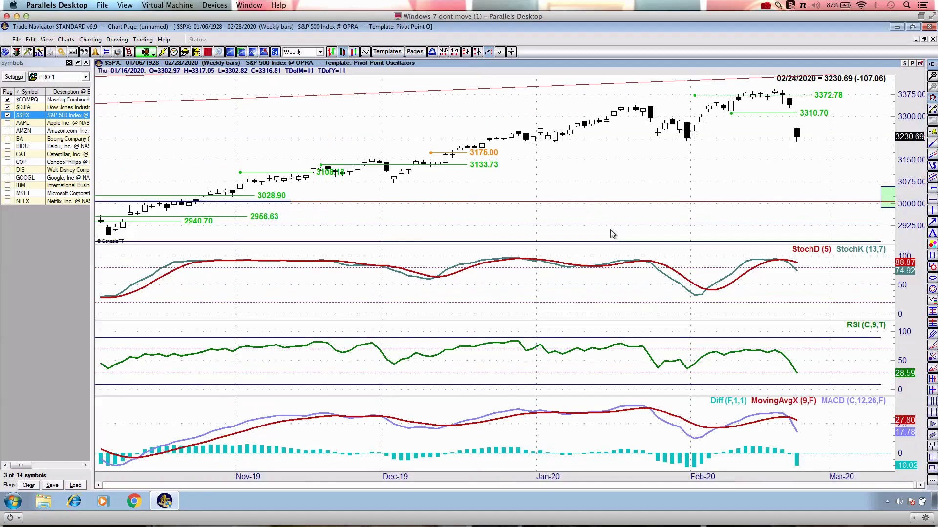
key(w)
key(Up)
key(Up)
key(Up)
key(Up)
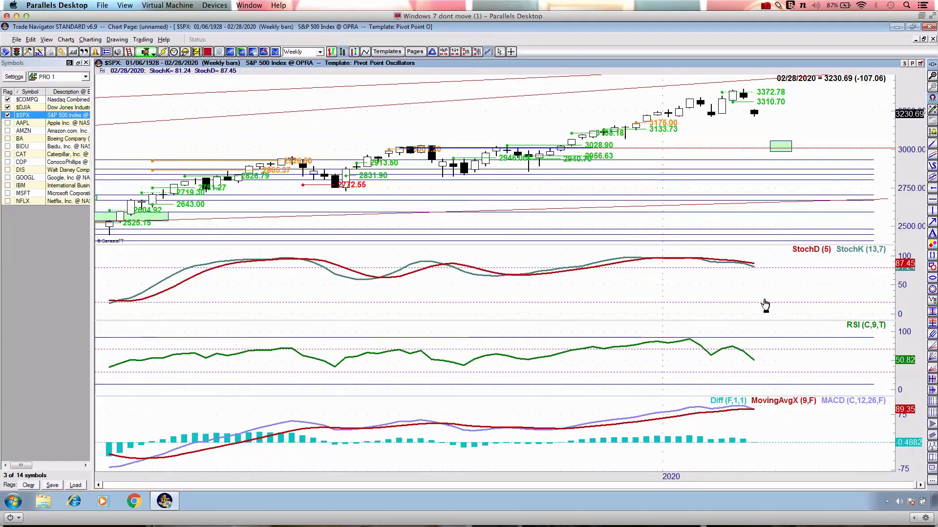
- Circle the latest weekly Stochastic, RSI and MACD readings in red, add a stroke across the price bars, then clear the marks
mouse_move(759, 253)
mouse_down()
mouse_move(729, 267)
mouse_move(766, 252)
mouse_up()
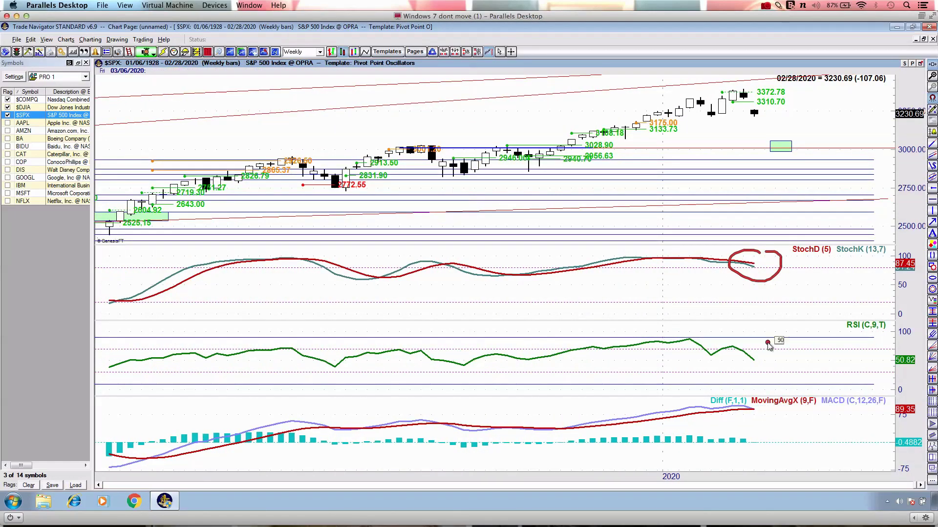
mouse_move(765, 337)
mouse_down()
mouse_move(775, 352)
mouse_move(770, 343)
mouse_up()
mouse_move(733, 398)
mouse_down()
mouse_move(781, 413)
mouse_move(728, 394)
mouse_up()
mouse_move(742, 93)
mouse_down()
mouse_move(778, 151)
mouse_move(790, 142)
mouse_move(480, 120)
mouse_up()
key(Escape)
- Draw red strokes beside the latest weekly $SPX MACD reading and along the MACD's early-2019 upturn
scroll(481, 126, down, 3)
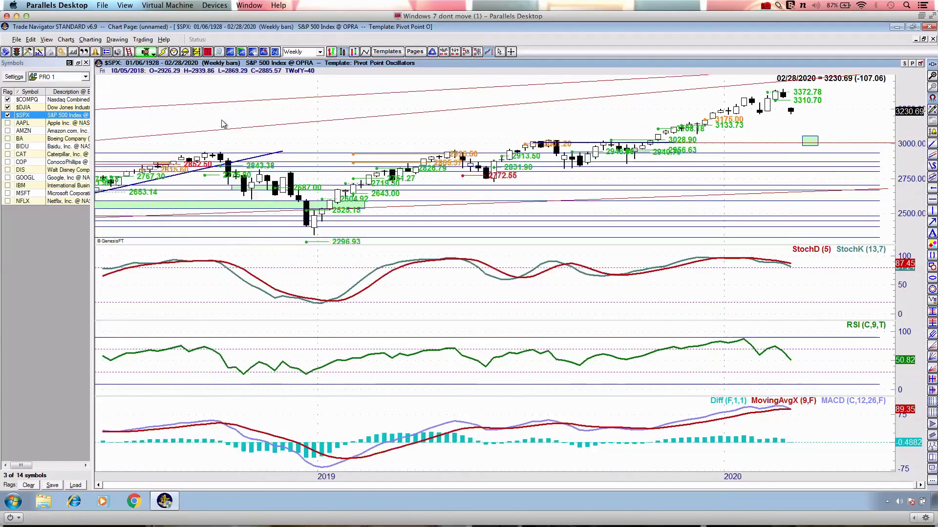
drag(262, 69, 376, 58)
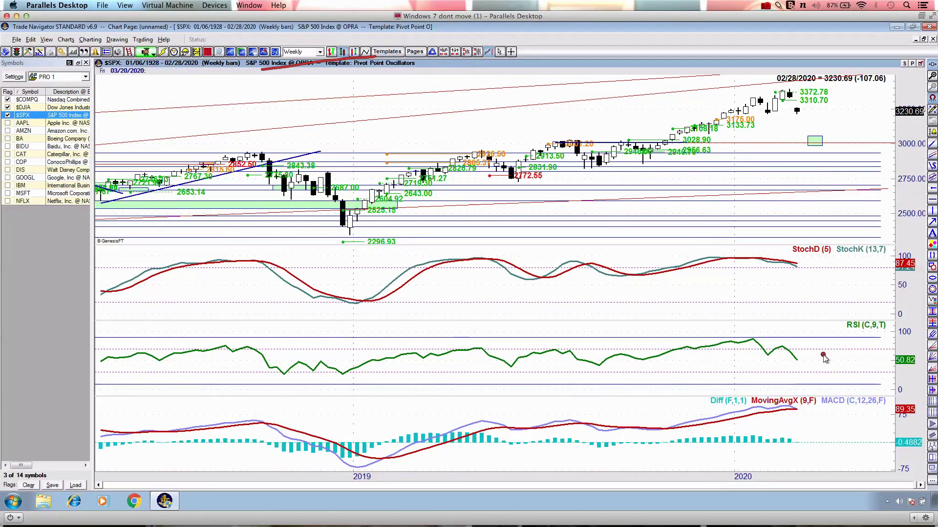
drag(809, 410, 907, 415)
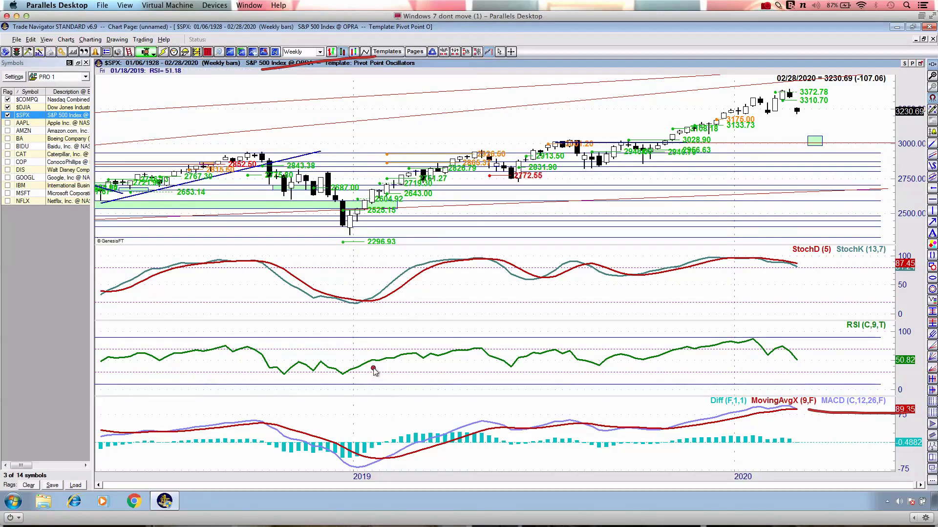
drag(339, 460, 414, 443)
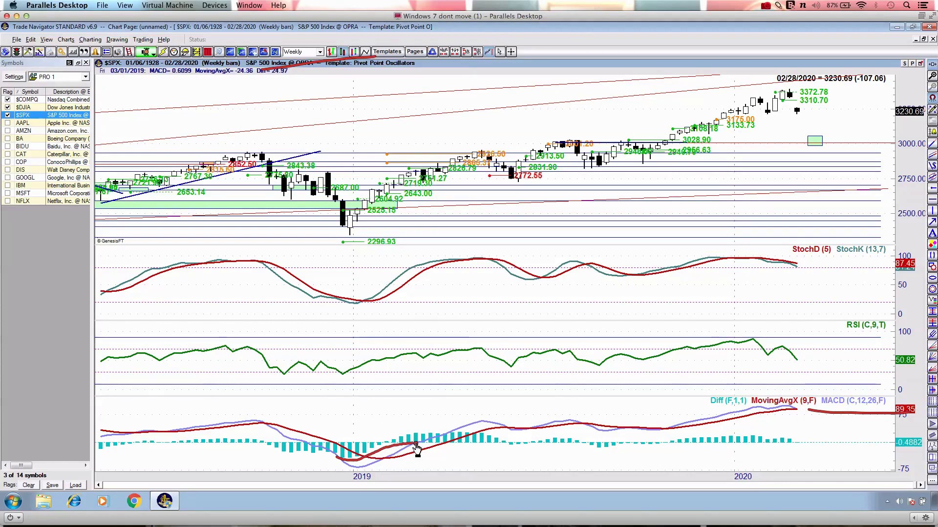
- Sketch a red projected drop and rebound from the $SPX weekly peak, add green resistance and bounce strokes, then clear the marks
mouse_move(727, 124)
mouse_down()
mouse_move(768, 99)
mouse_move(804, 114)
mouse_up()
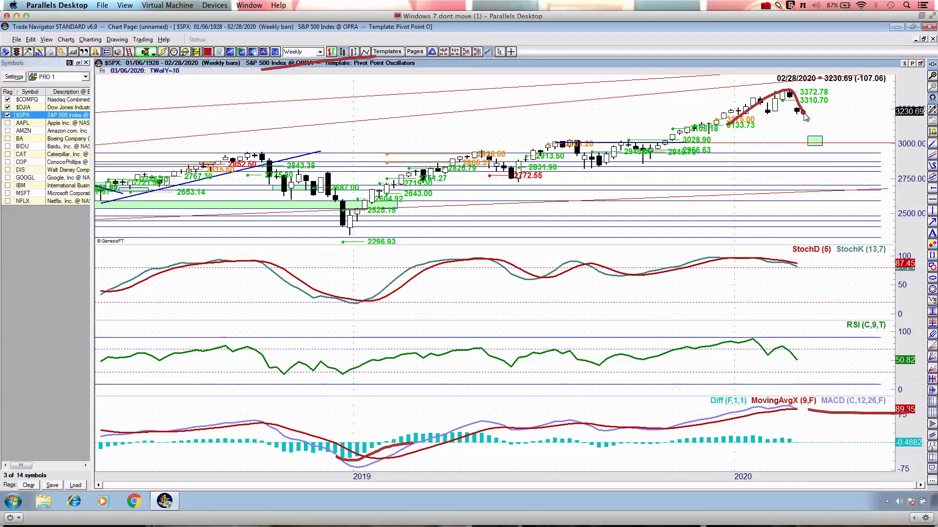
mouse_move(820, 149)
mouse_down()
mouse_move(865, 155)
mouse_move(895, 127)
mouse_move(900, 156)
mouse_up()
key(g)
drag(746, 92, 852, 97)
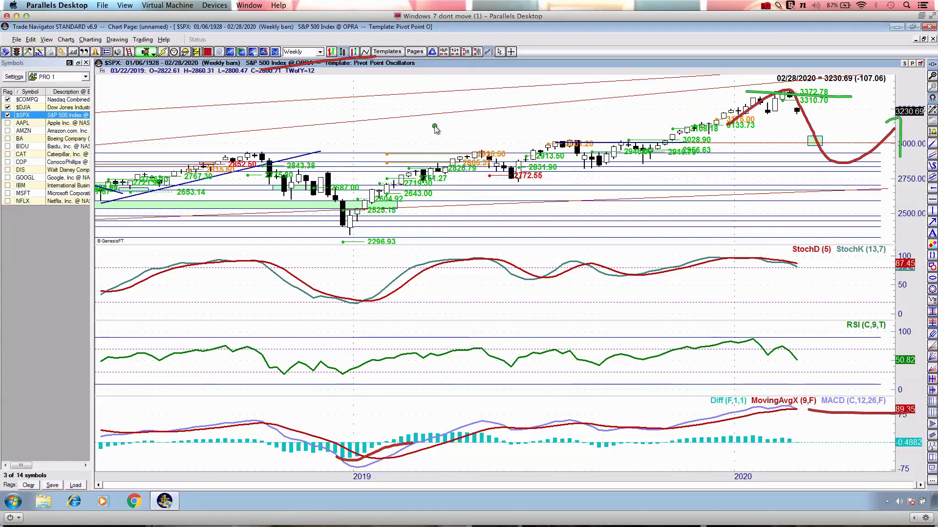
drag(802, 113, 816, 104)
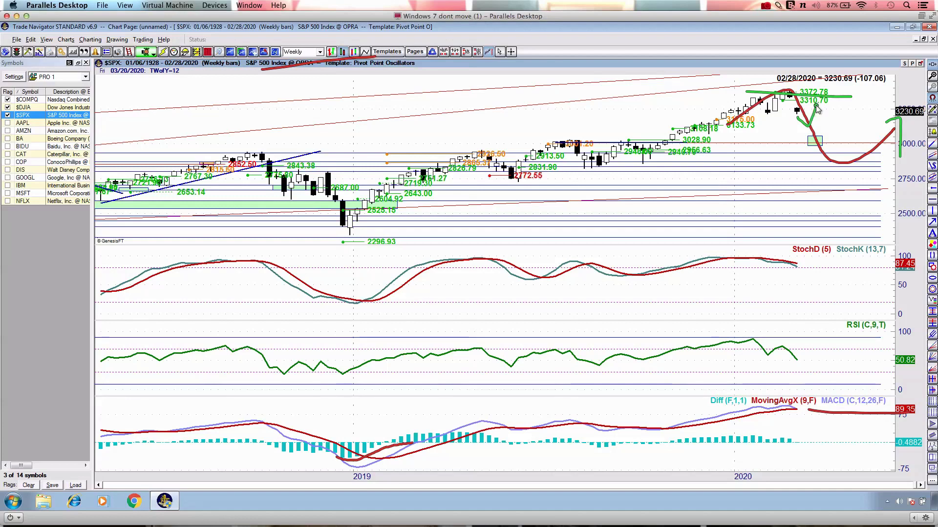
drag(806, 139, 824, 121)
mouse_move(808, 156)
mouse_down()
mouse_move(829, 164)
mouse_move(831, 144)
mouse_up()
key(Escape)
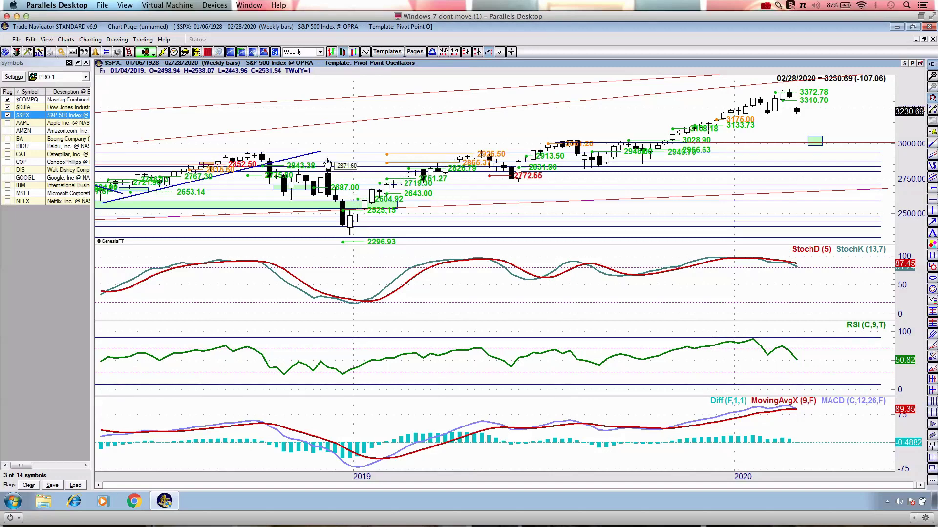
- Draw a red curve and arrow around the December 2018 low on the weekly $SPX chart, then clear the marks
key(2)
mouse_move(306, 216)
mouse_down()
mouse_move(372, 218)
mouse_move(383, 259)
mouse_up()
drag(377, 206, 351, 223)
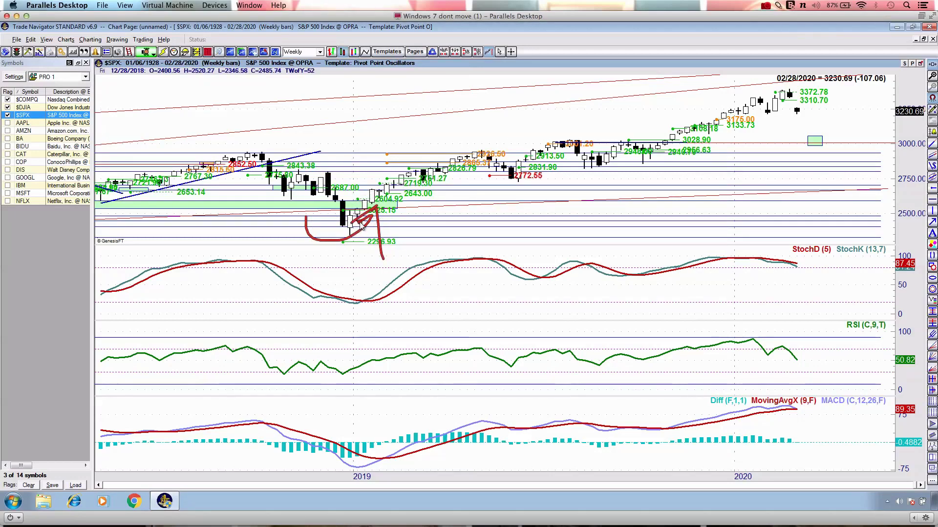
key(Escape)
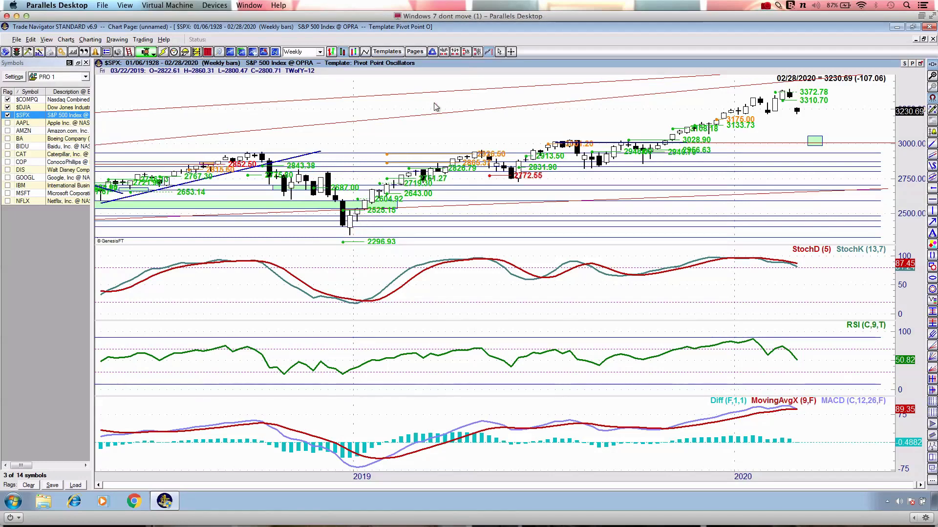
- Return $SPX to daily bars and frame November 2019 through April 2020 with the green target zone near 3000 fully in view
key(d)
key(Up)
key(Up)
key(Up)
key(Up)
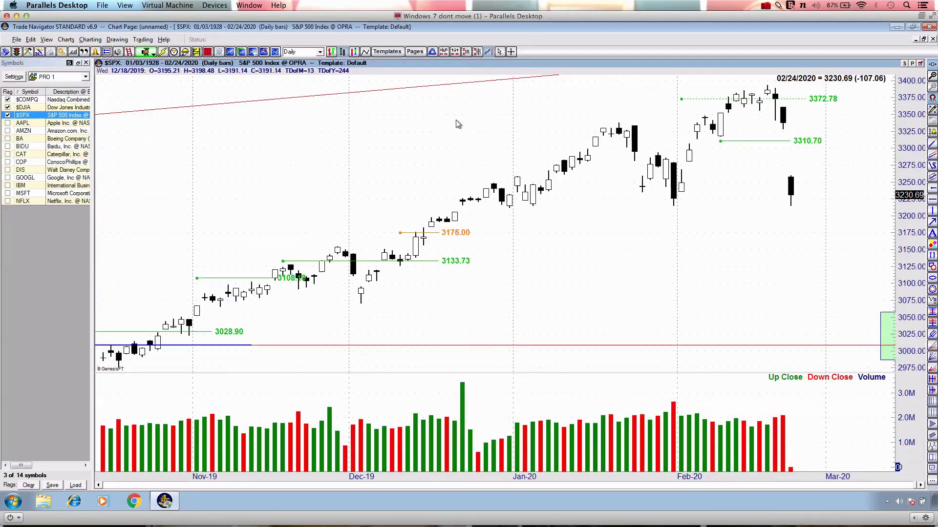
key(Up)
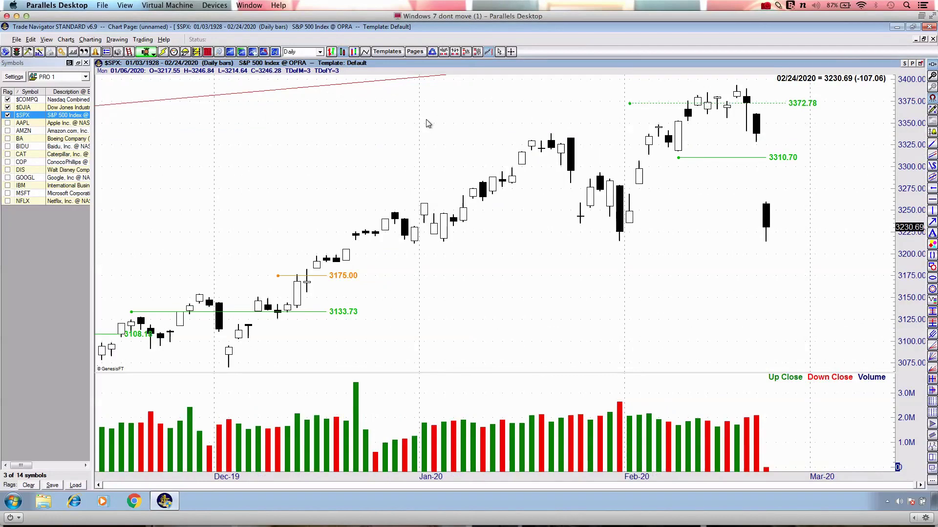
key(Down)
key(Down)
key(Down)
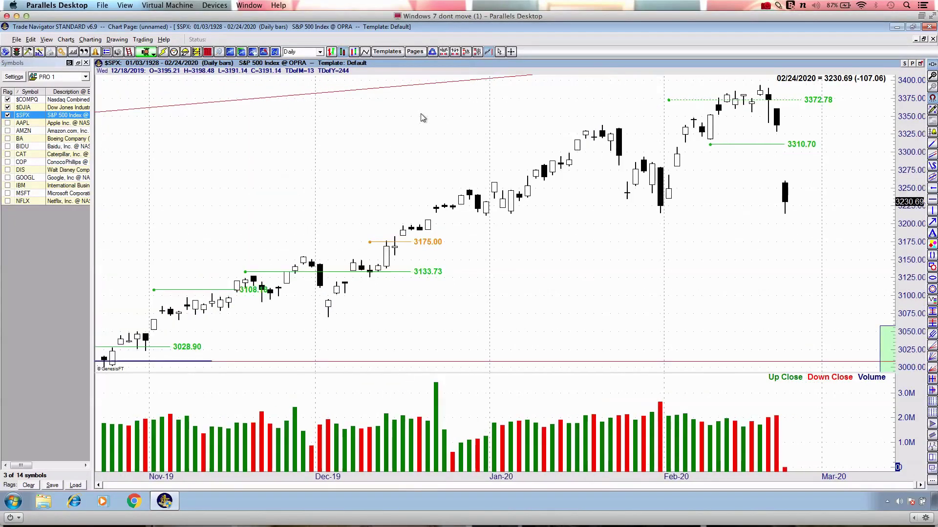
drag(715, 212, 497, 234)
key(Down)
scroll(491, 226, down, 4)
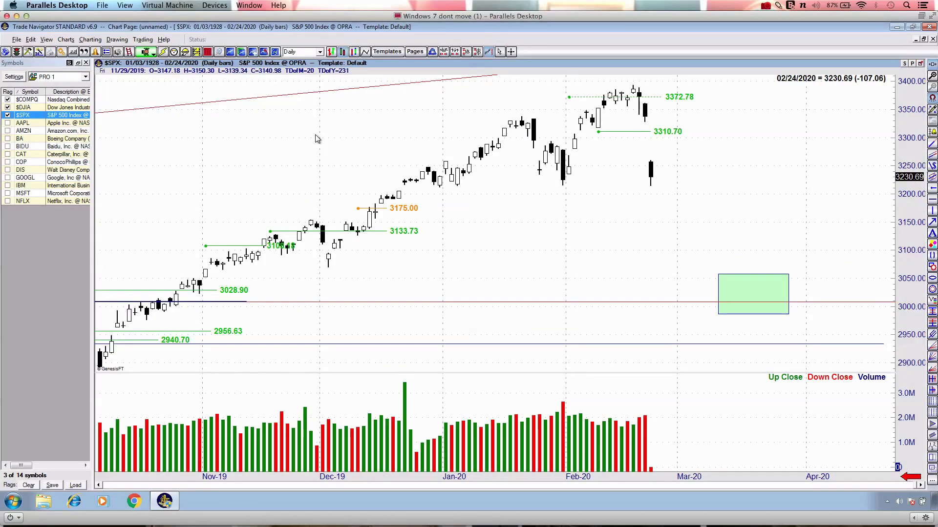
- Draw a rising red line along the January highs and a red horizontal near 3200 on daily $SPX, then clear both
key(ctrl+1)
key(Escape)
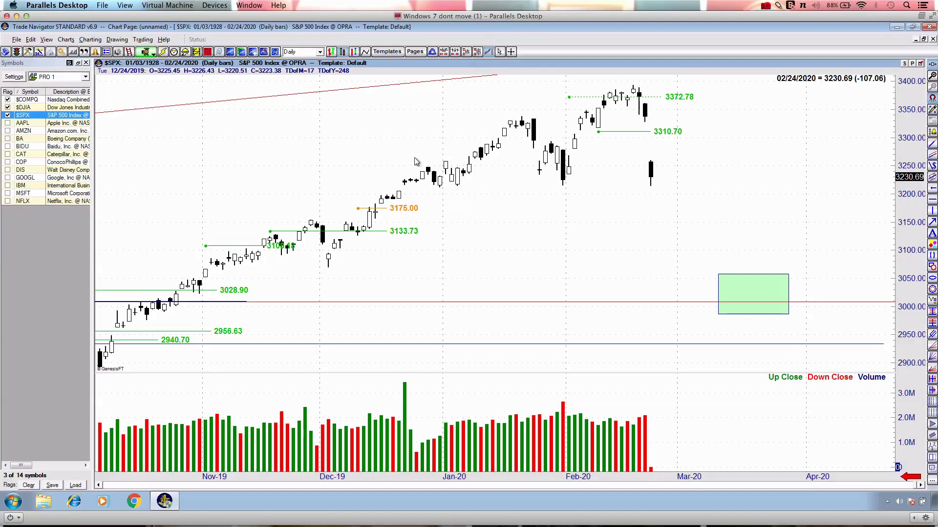
key(ctrl+2)
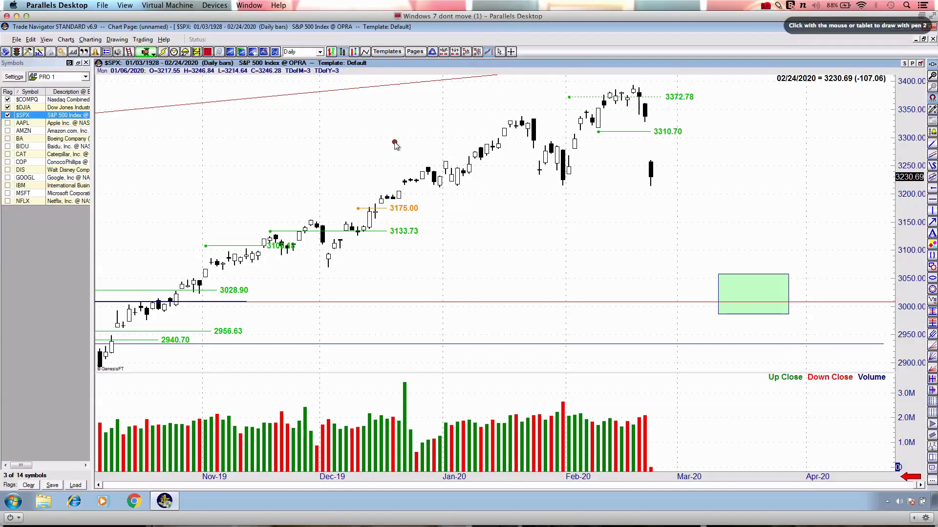
drag(395, 142, 740, 91)
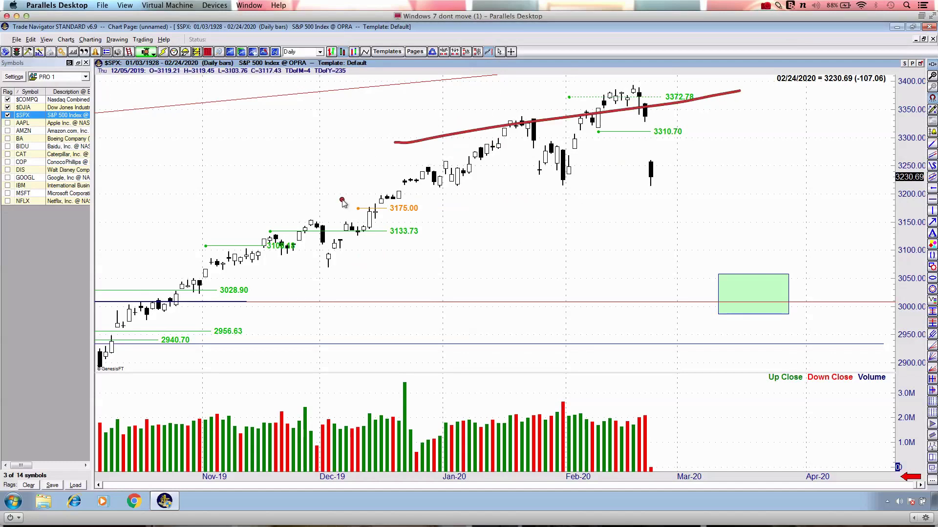
drag(373, 194, 930, 205)
key(Escape)
- Draw a red support line under the January and February 24 $SPX lows with a downward arrow below it, then clear the marks
key(Up)
key(Up)
key(Up)
scroll(211, 164, up, 2)
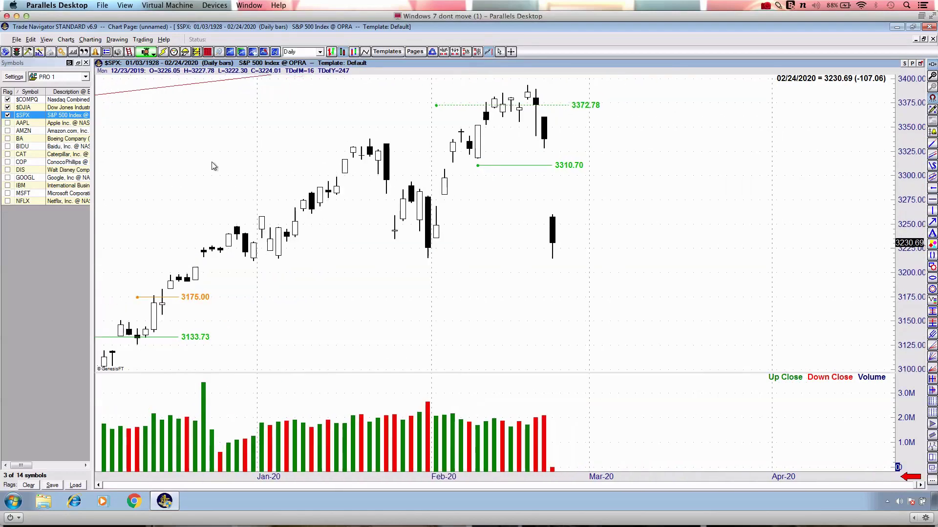
scroll(443, 240, up, 3)
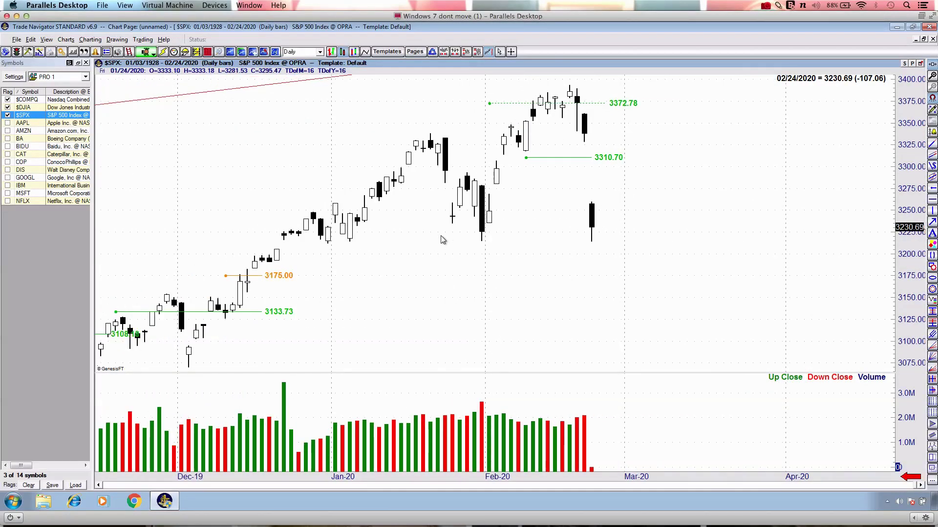
drag(194, 265, 665, 259)
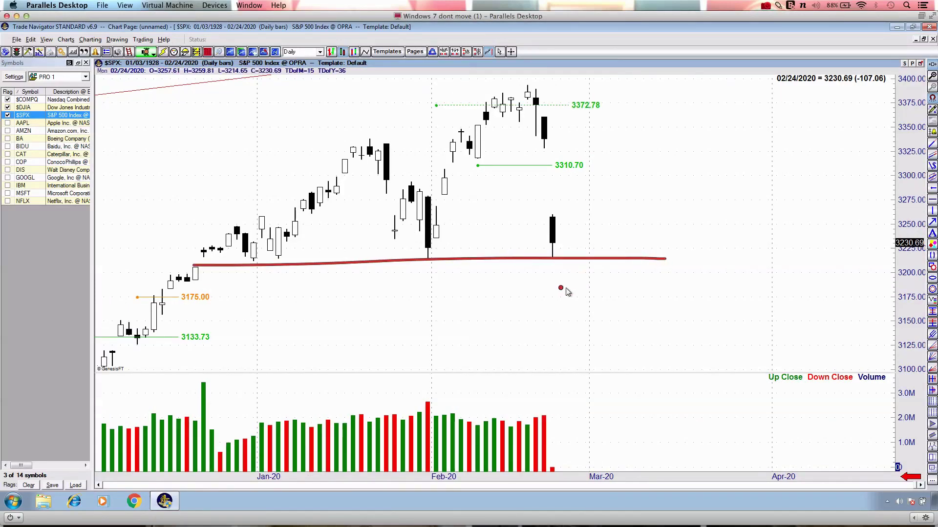
drag(570, 264, 647, 365)
mouse_move(605, 348)
mouse_down()
mouse_move(667, 354)
mouse_move(647, 308)
mouse_up()
key(Escape)
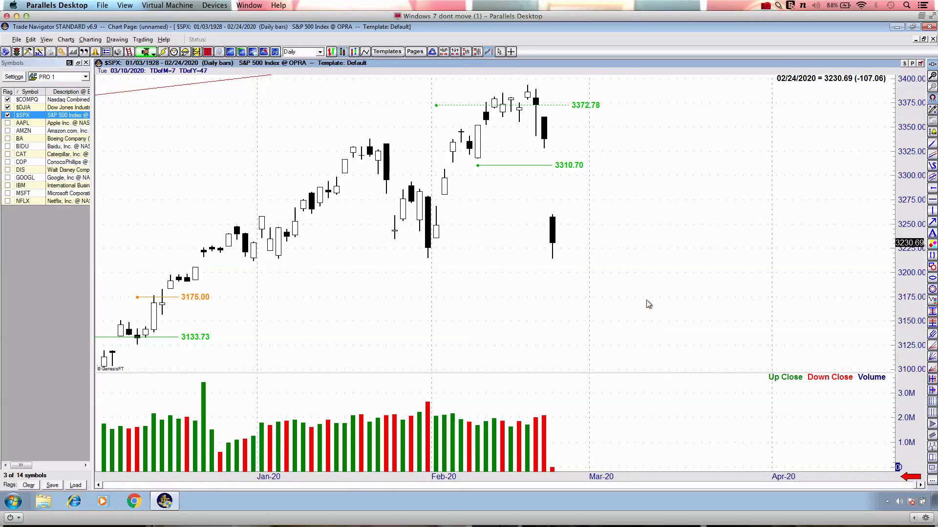
scroll(648, 304, down, 2)
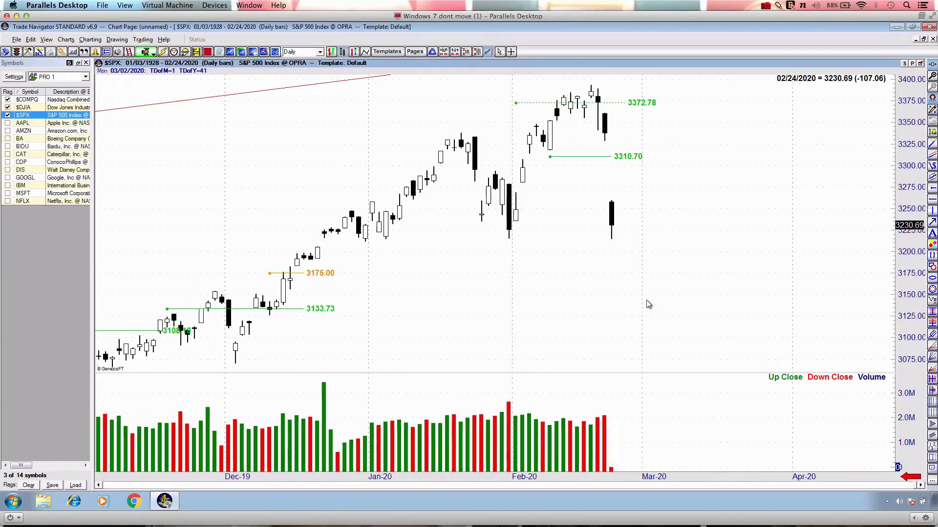
scroll(648, 304, down, 2)
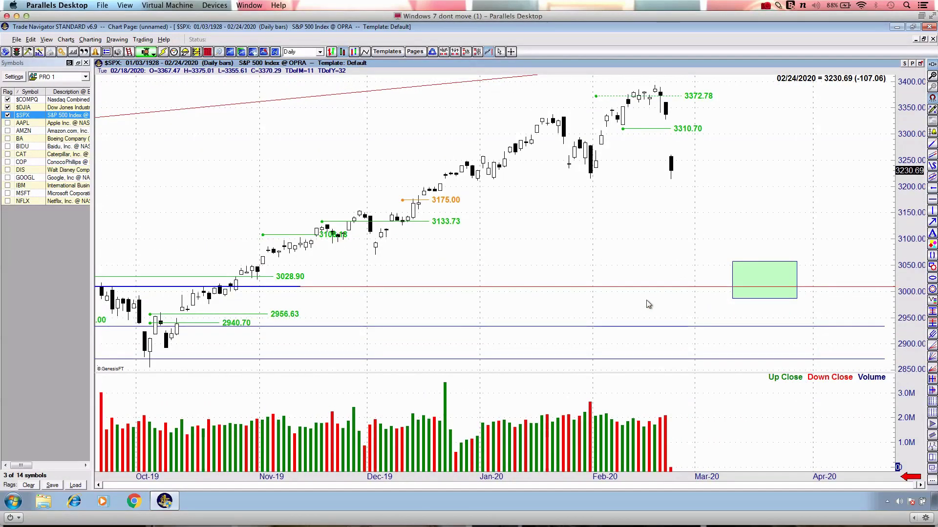
key(ctrl+2)
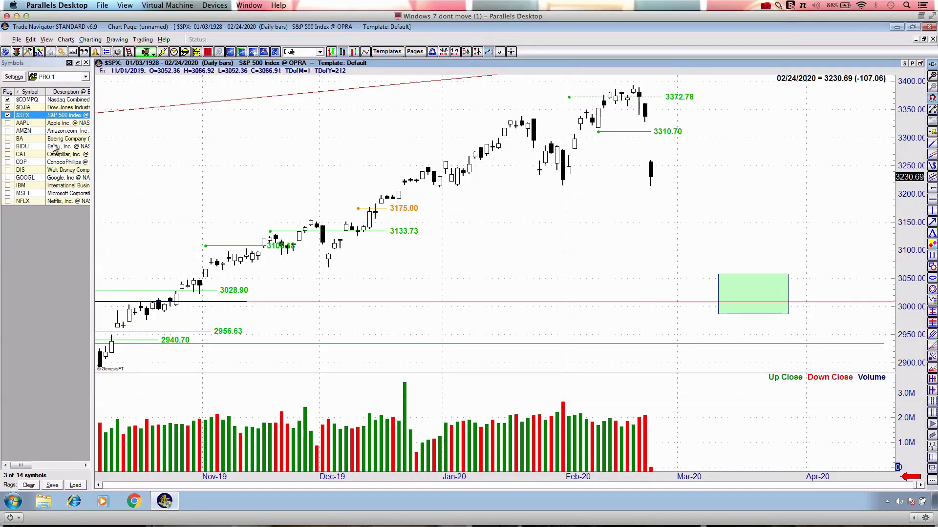
- Show the $DJIA daily chart with the bars enlarged
click(38, 109)
key(Up)
key(Up)
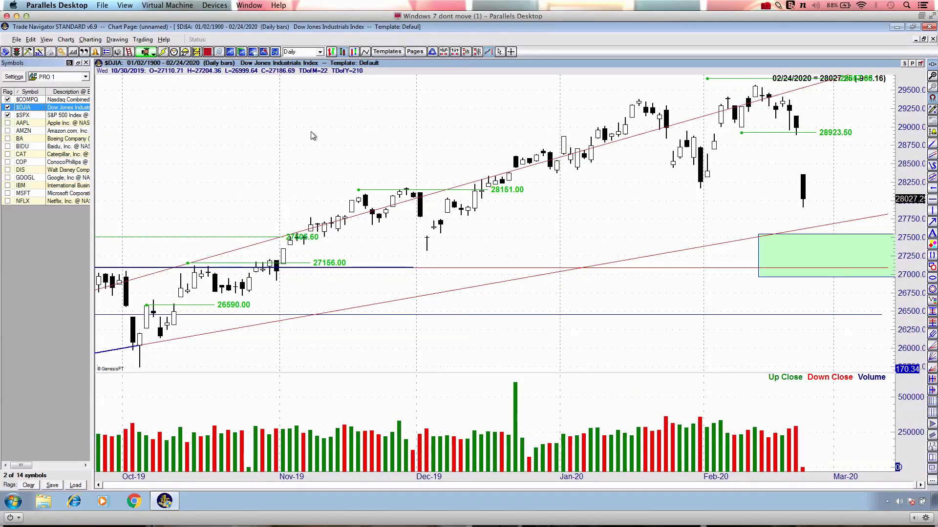
- Examine the $DJIA daily bars since October 2019 against the rising red trend lines and the green target zone
scroll(301, 141, down, 4)
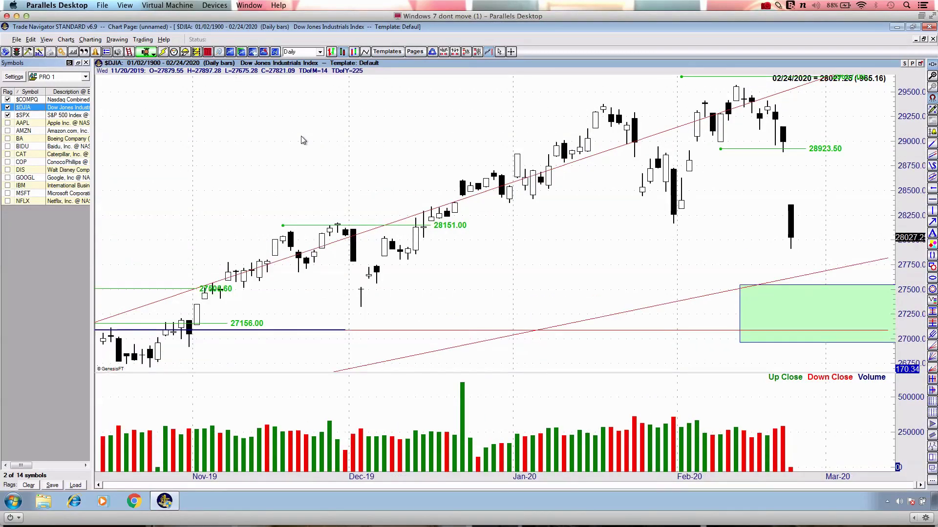
scroll(303, 140, up, 4)
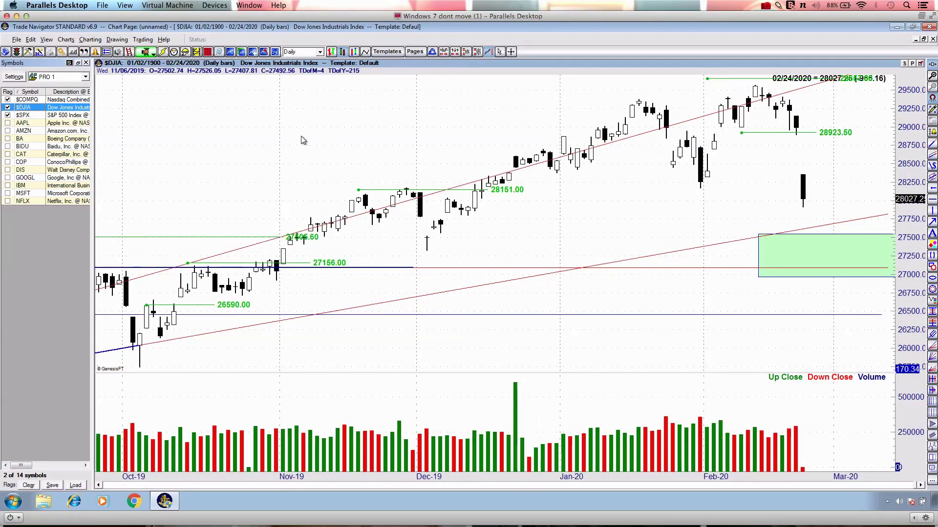
scroll(303, 141, up, 1)
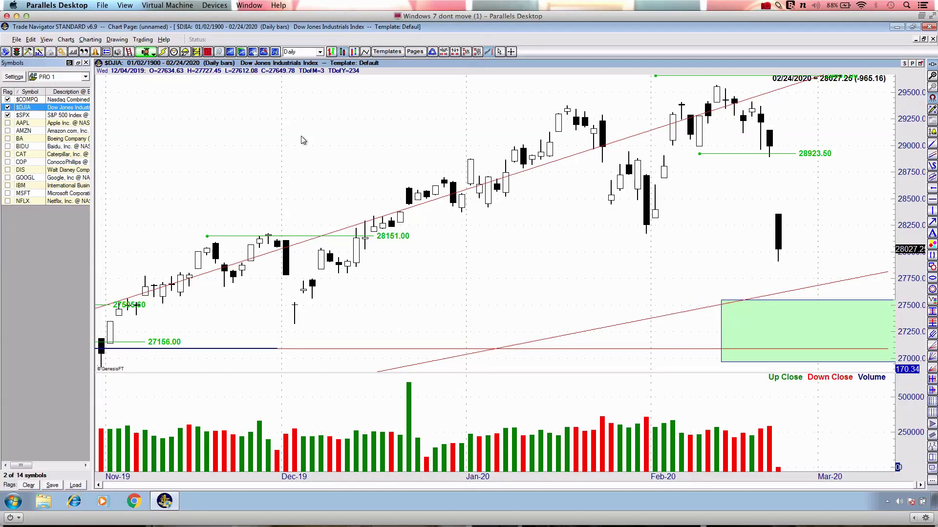
scroll(303, 140, down, 3)
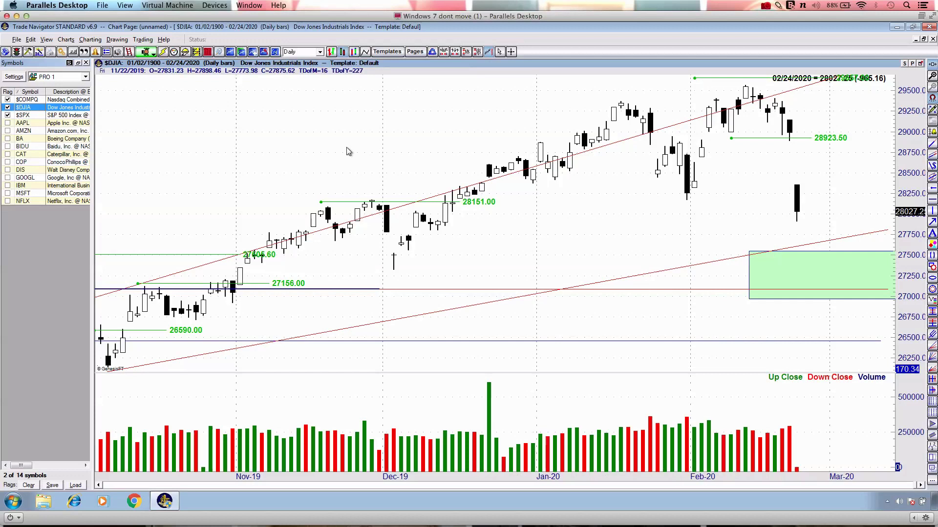
key(Up)
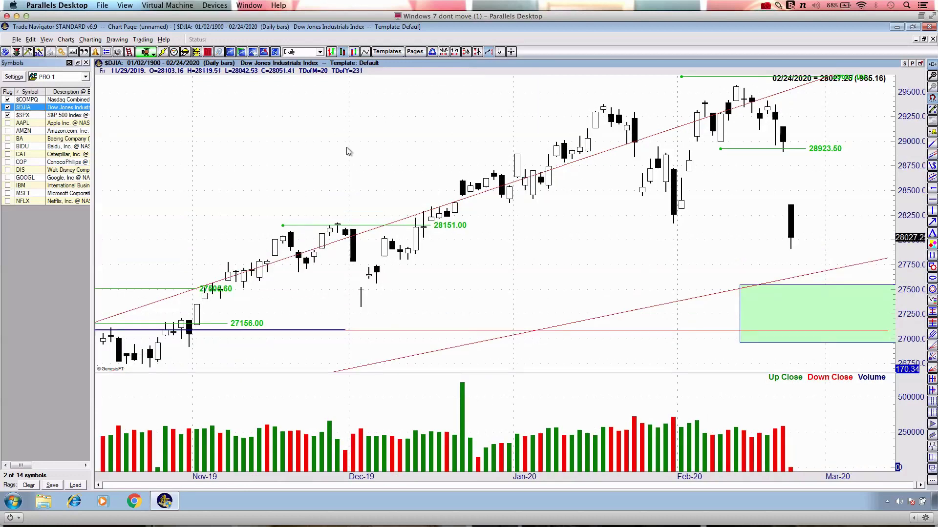
scroll(348, 152, down, 2)
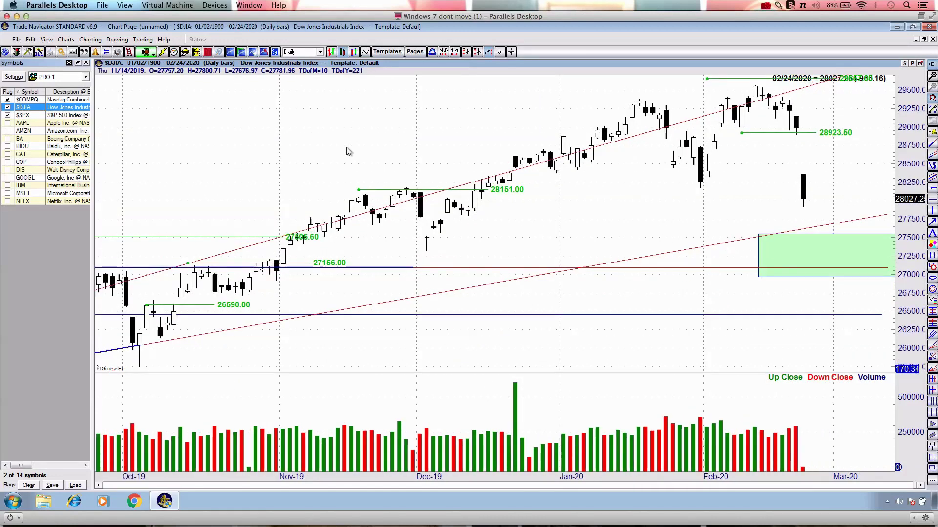
scroll(348, 152, up, 1)
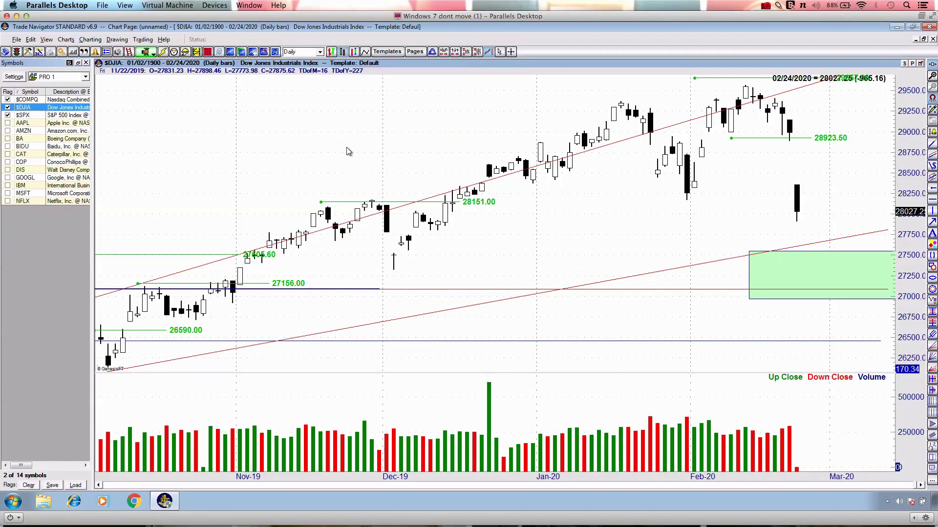
scroll(419, 147, up, 2)
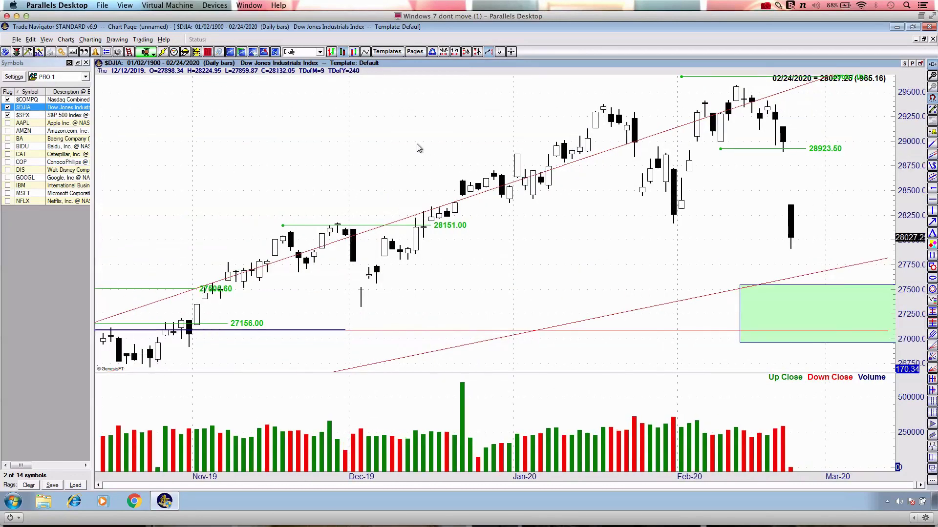
scroll(418, 148, down, 1)
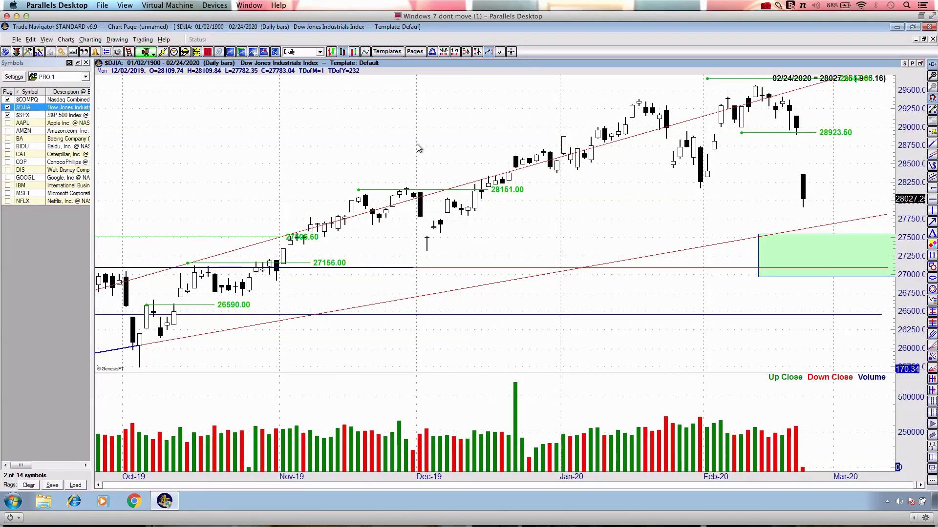
scroll(418, 147, up, 1)
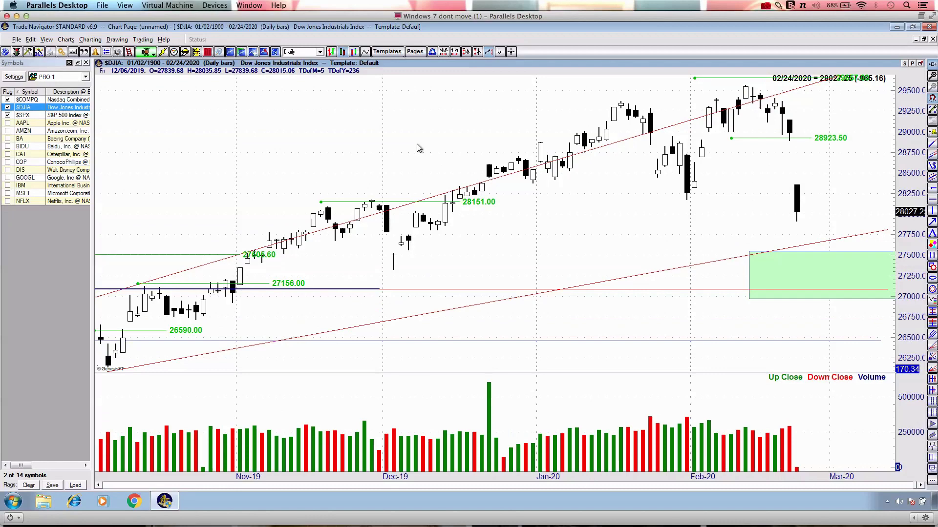
- Draw a downward arrow from the February 24 $DJIA bar into the green target zone, then clear it
scroll(418, 148, up, 2)
scroll(418, 147, down, 1)
scroll(419, 148, up, 3)
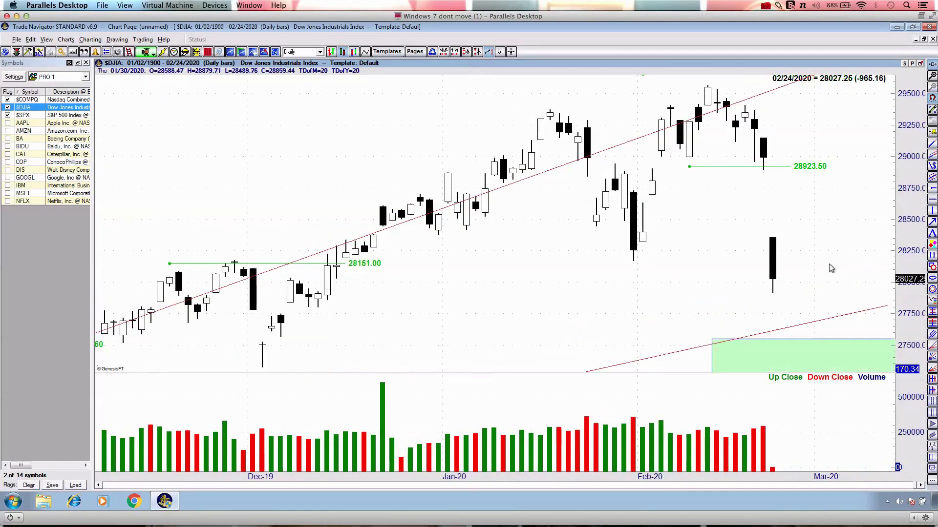
drag(757, 264, 825, 370)
drag(771, 344, 813, 312)
key(Escape)
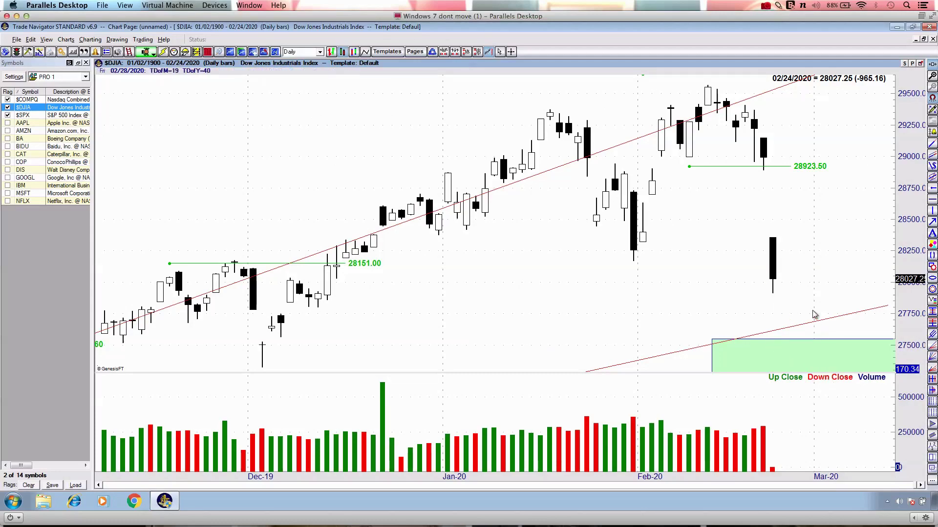
- Widen the $DJIA daily chart to show the price history from August 2018 through February 2020
scroll(811, 311, down, 2)
scroll(810, 310, down, 8)
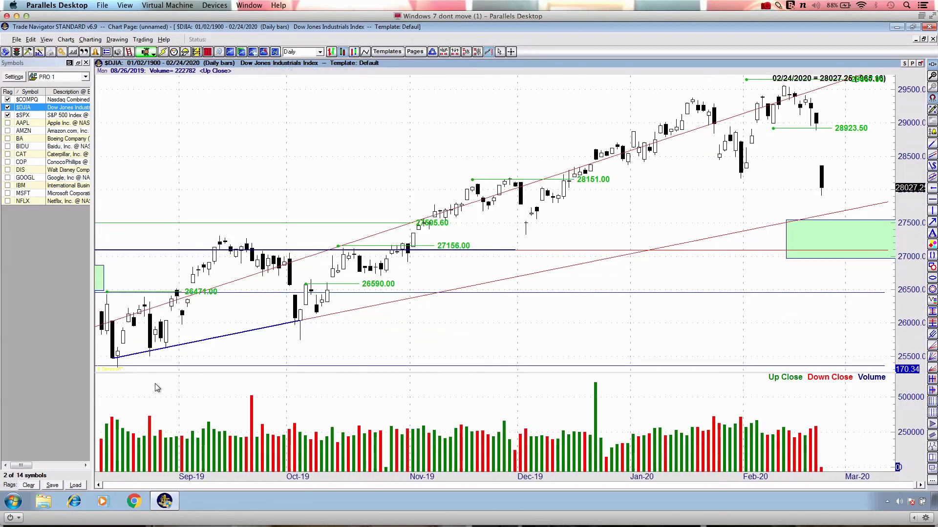
scroll(155, 385, down, 6)
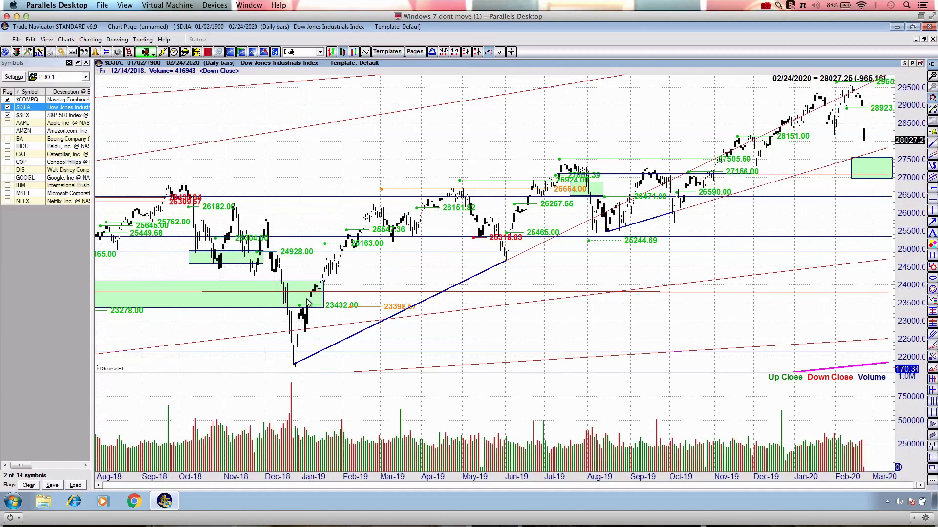
- Draw horizontal strokes across the January 2019 $DJIA bars near the 23432.00 level, and clear them
drag(293, 314, 371, 311)
mouse_move(295, 316)
mouse_down()
mouse_move(320, 302)
mouse_move(377, 315)
mouse_up()
key(Escape)
- Show the $SPX daily chart and draw a red line beside the January 2019 bars just below the 2525.15 level
key(ctrl+3)
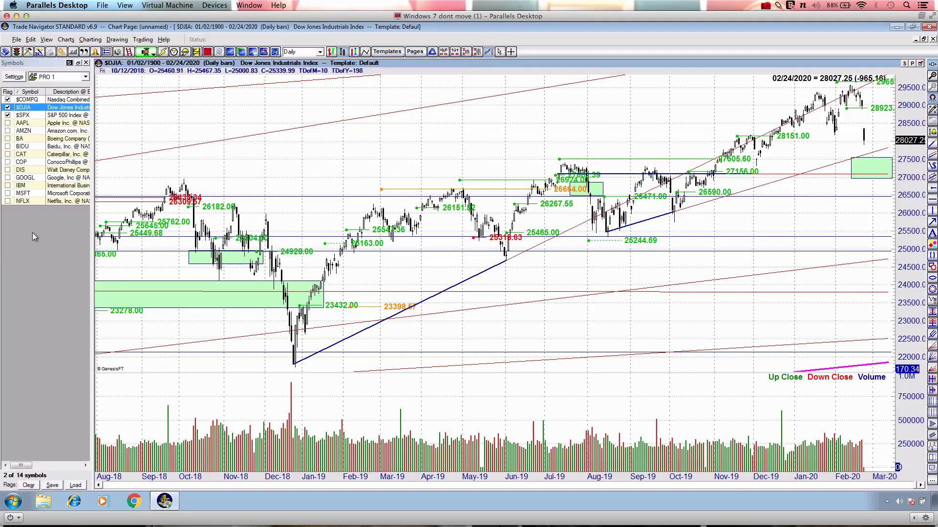
click(29, 115)
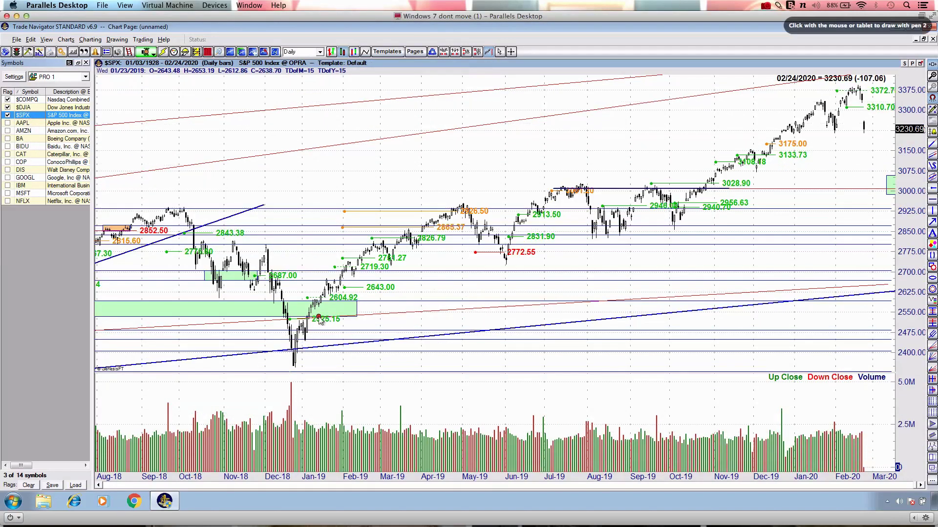
drag(302, 325, 356, 334)
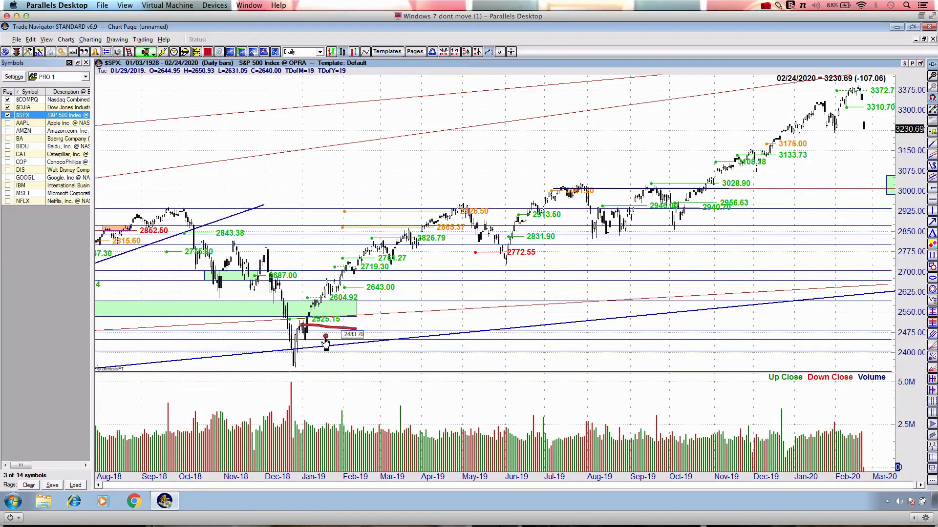
- Show the $COMPQ daily chart and mark the January 2019 bars with red horizontal lines just below the 6696.68 level
click(34, 100)
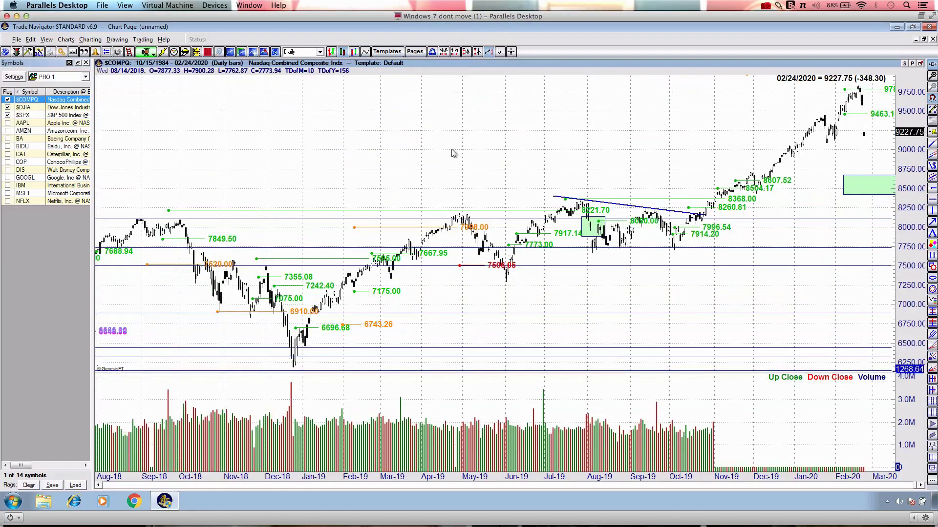
drag(305, 333, 389, 333)
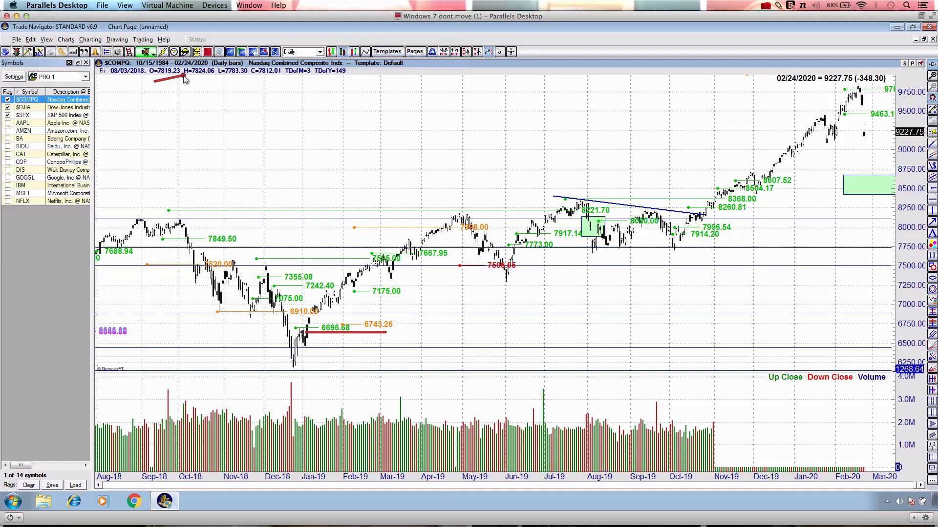
drag(318, 336, 351, 335)
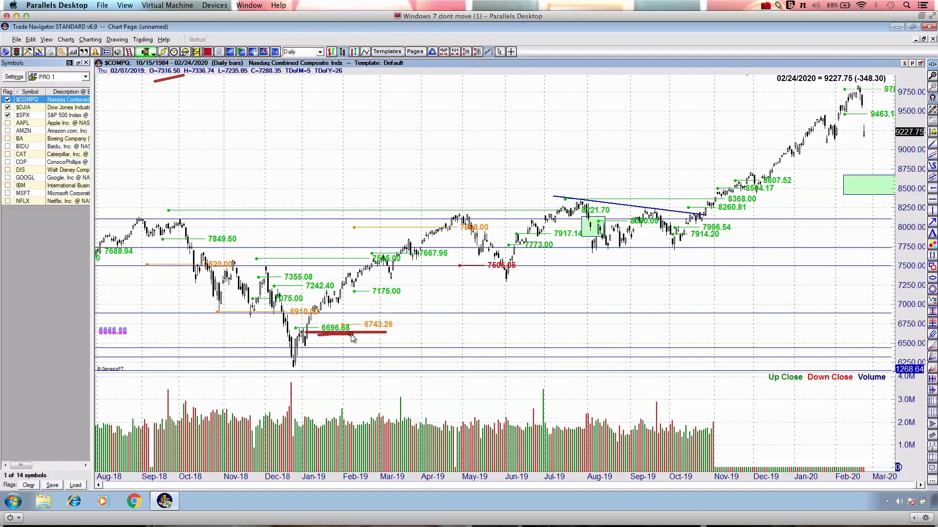
- Trace the October to December 2018 and February 2020 $COMPQ declines with red strokes, and clear all the strokes
mouse_move(160, 223)
mouse_down()
mouse_move(179, 230)
mouse_move(210, 281)
mouse_move(281, 332)
mouse_move(291, 312)
mouse_up()
drag(858, 89, 873, 143)
drag(215, 236, 183, 293)
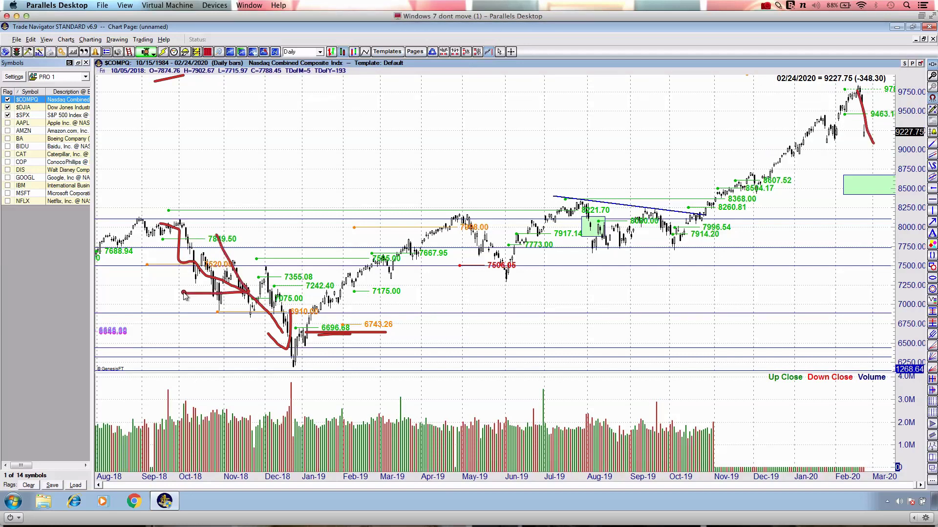
drag(259, 275, 282, 334)
key(Escape)
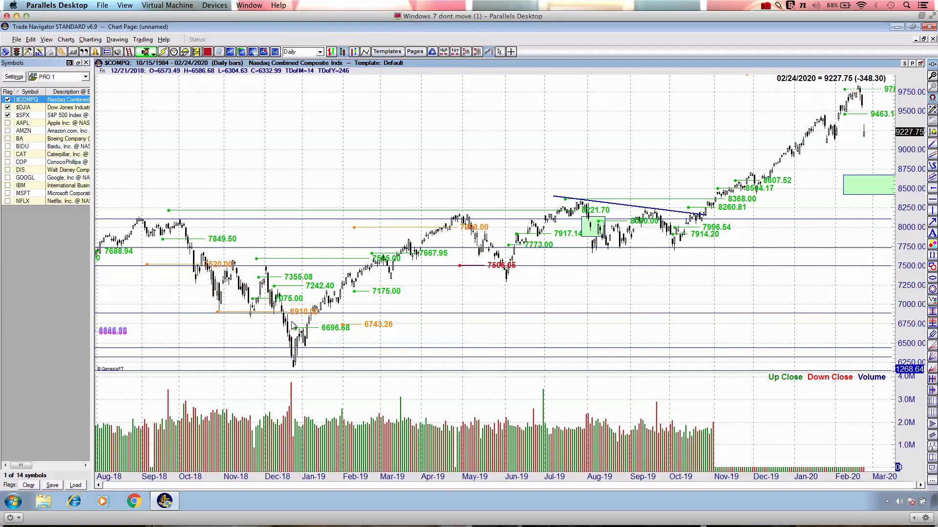
- Enlarge the $COMPQ daily bars and frame September 2019 through February 2020 together with the green target zone
scroll(498, 192, up, 15)
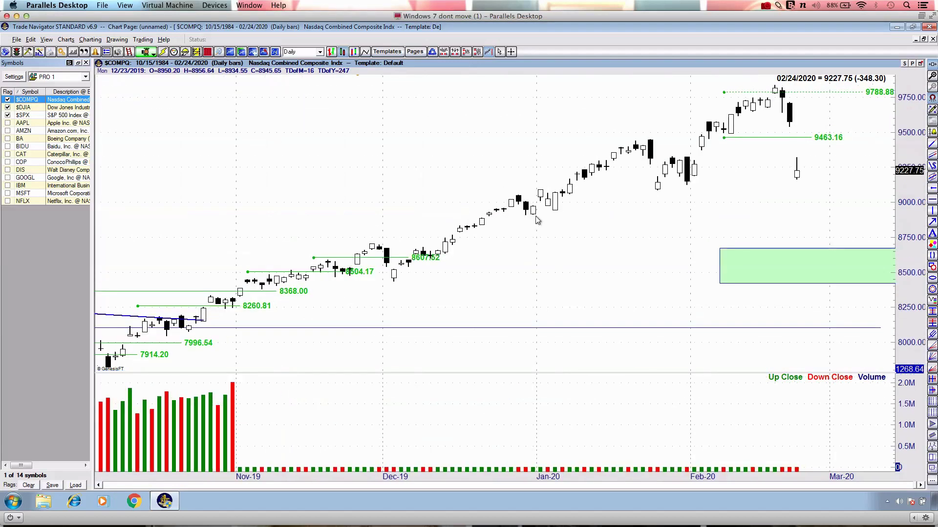
scroll(709, 228, up, 1)
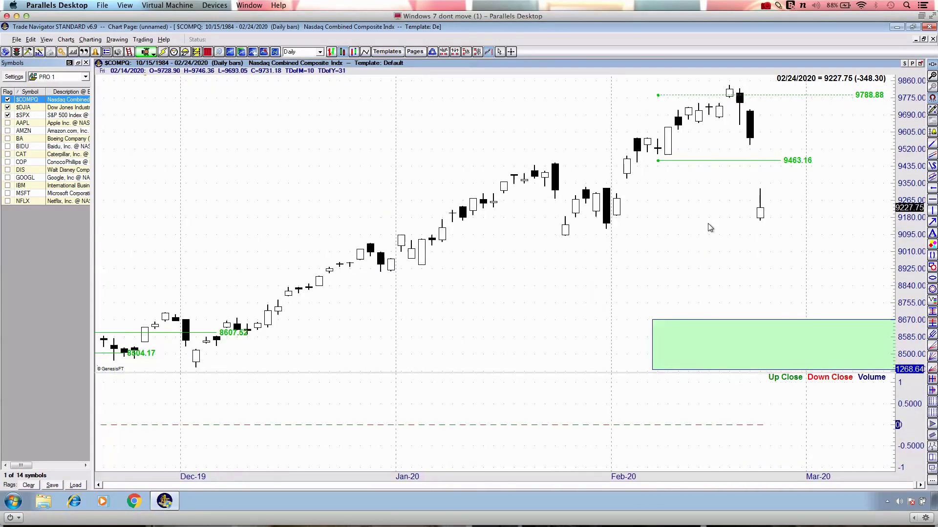
drag(722, 245, 454, 262)
scroll(456, 259, down, 2)
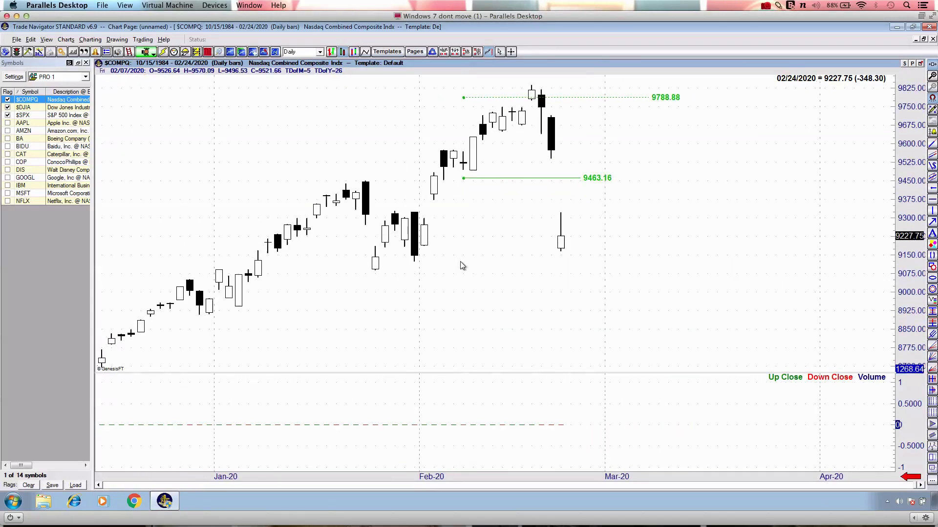
scroll(462, 265, down, 4)
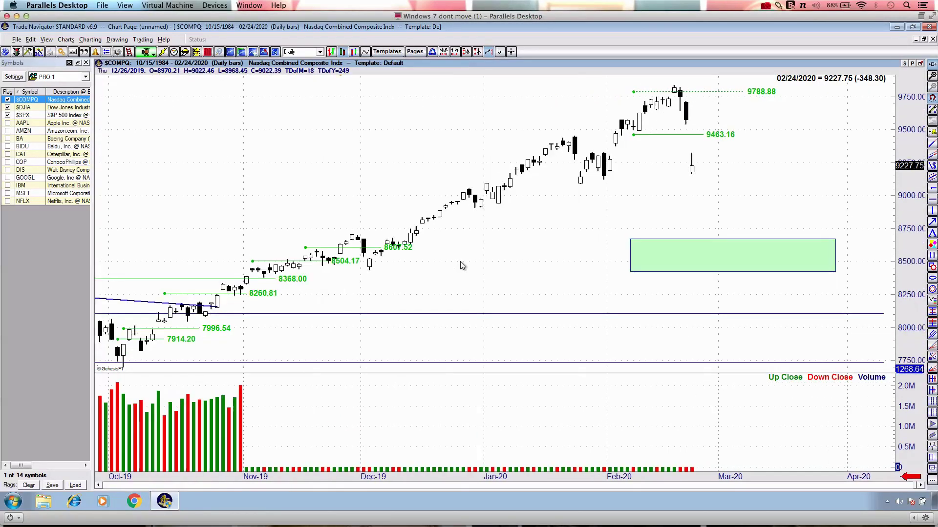
scroll(462, 265, up, 1)
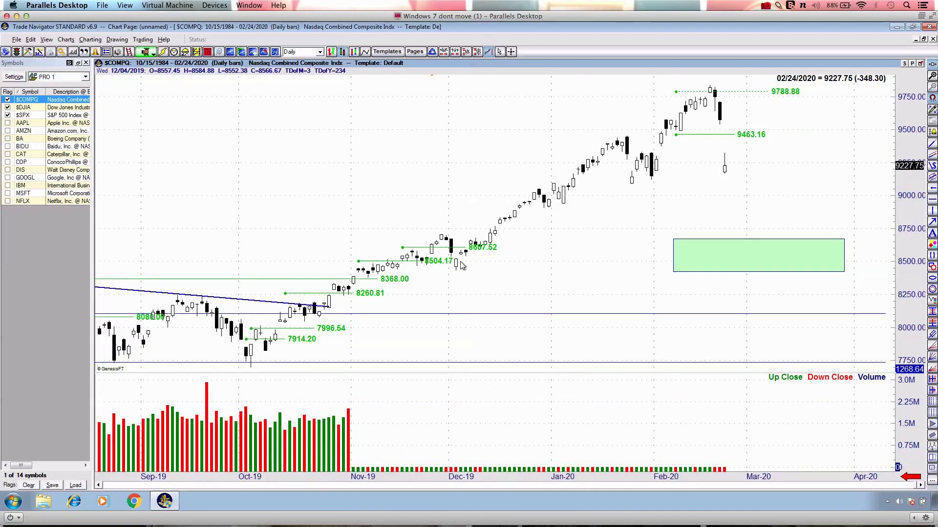
- Draw a slightly rising red stroke across the late January and February $COMPQ bars near the 9463.16 level
drag(703, 205, 669, 206)
key(ctrl+2)
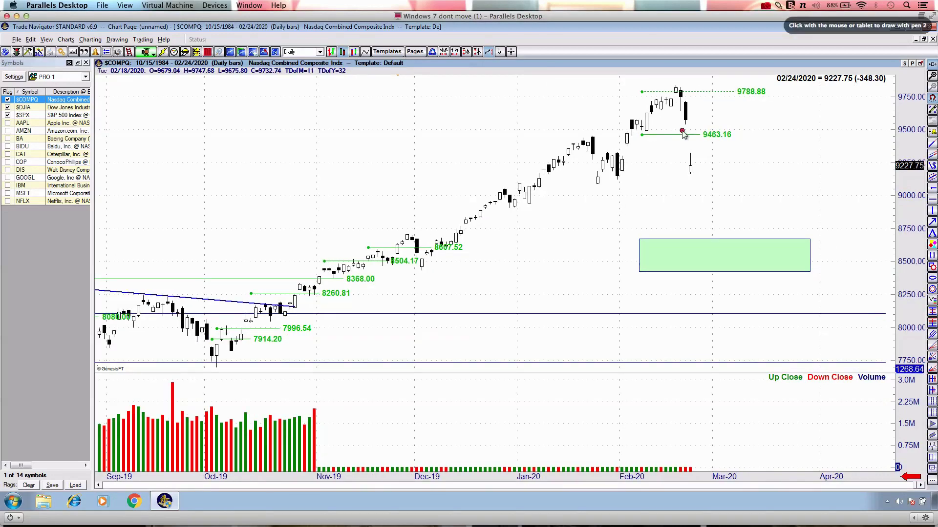
mouse_move(601, 147)
mouse_down()
mouse_move(644, 119)
mouse_move(689, 139)
mouse_move(704, 186)
mouse_move(710, 126)
mouse_up()
- Show the $DJIA daily chart, trace a red M over the January and February 2020 highs with strokes beside it, and clear everything
click(28, 107)
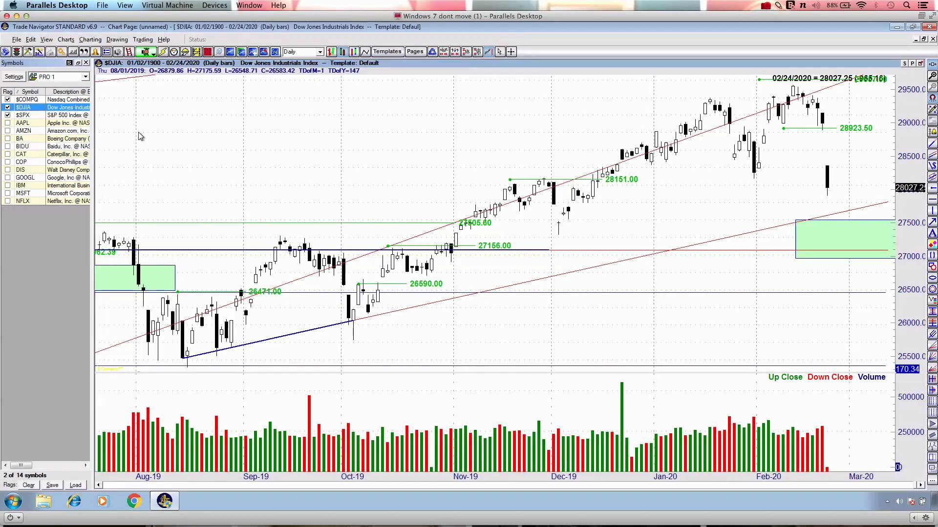
scroll(247, 182, right, 3)
key(ctrl+2)
drag(195, 139, 295, 91)
drag(257, 105, 266, 192)
drag(160, 212, 380, 181)
drag(318, 145, 434, 126)
mouse_move(605, 165)
mouse_down()
mouse_move(650, 107)
mouse_move(761, 98)
mouse_move(789, 186)
mouse_up()
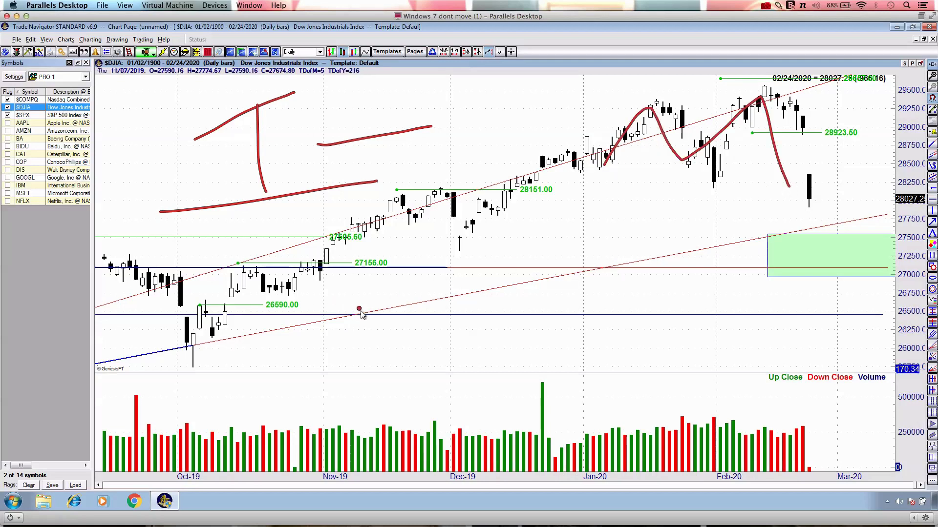
key(Escape)
- Sketch a green M below the November 2019 $DJIA bars and a long baseline above the volume bars, and clear them
key(ctrl+3)
drag(295, 321, 442, 338)
drag(530, 377, 840, 367)
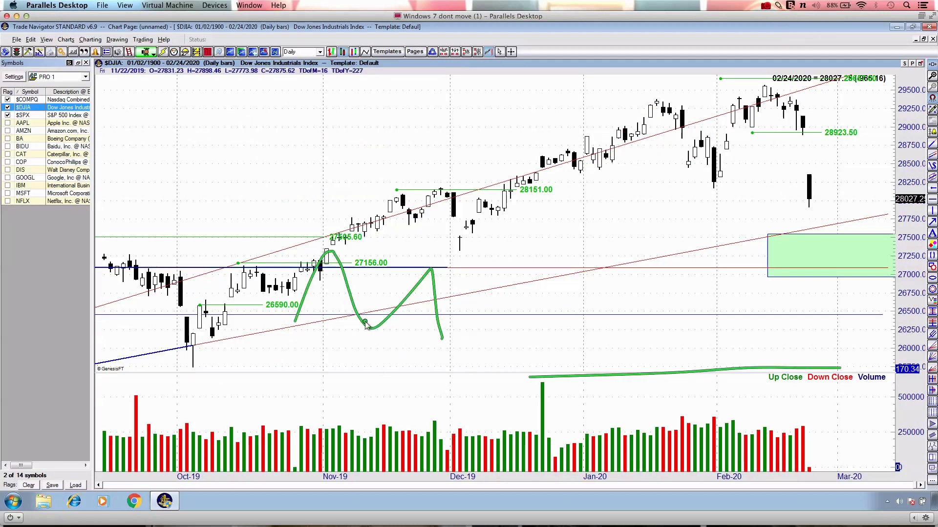
drag(176, 389, 599, 374)
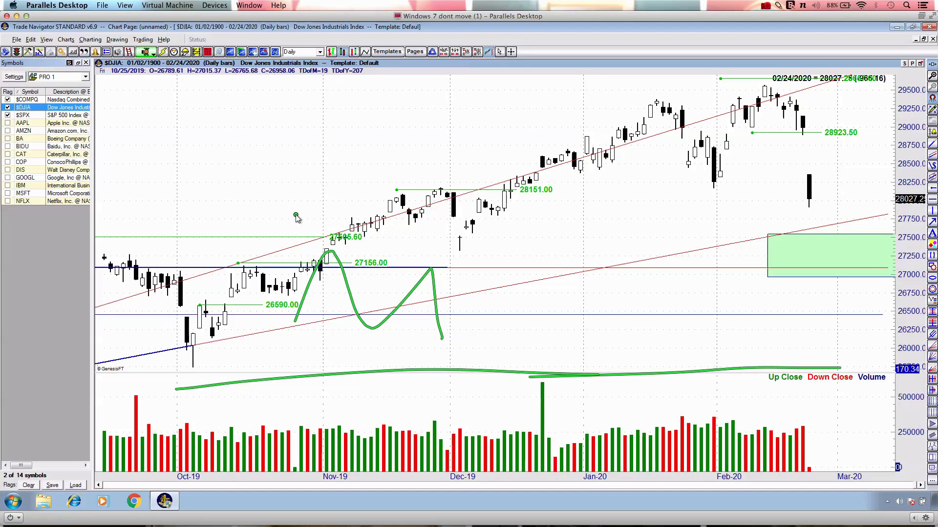
key(e)
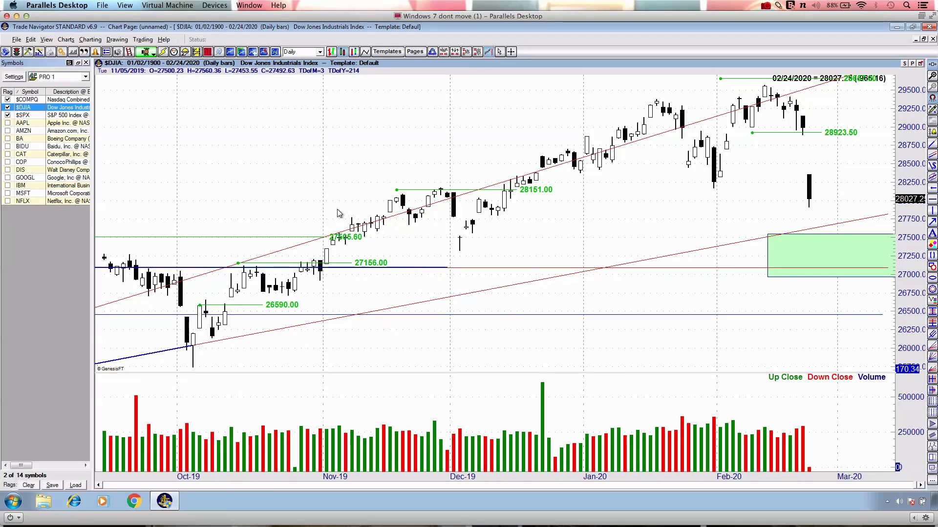
- Sketch a red M above the December 2019 $DJIA bars with a rising red line beneath it
key(Up)
key(Up)
key(Up)
key(Up)
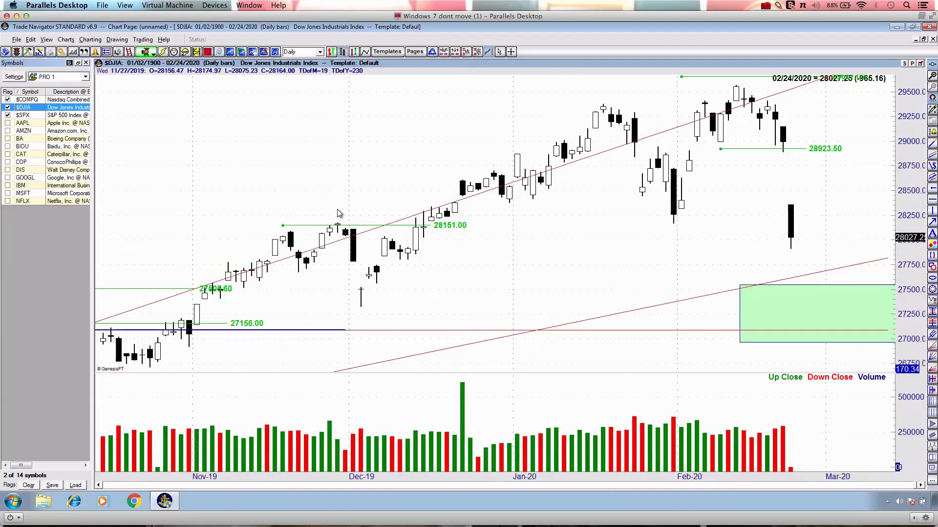
scroll(338, 213, up, 3)
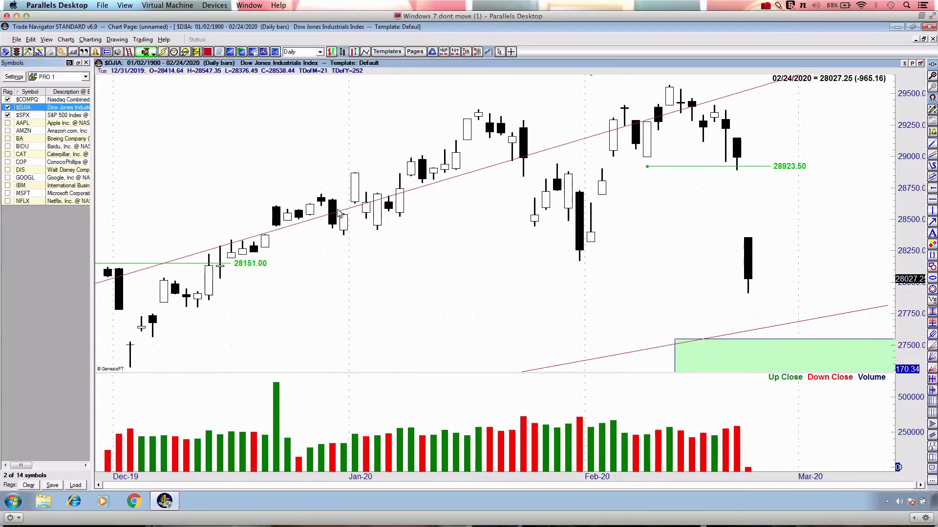
mouse_move(183, 166)
mouse_down()
mouse_move(271, 113)
mouse_move(274, 170)
mouse_up()
drag(90, 208, 394, 171)
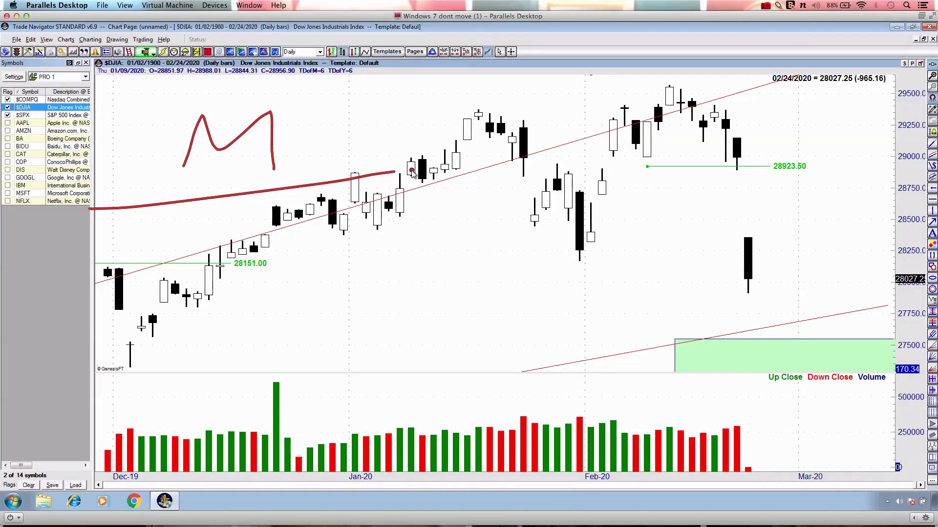
- Examine the $DJIA daily bars from October 2019 through February 2020 at several scales, including the gap down toward the green target zone
scroll(412, 173, down, 4)
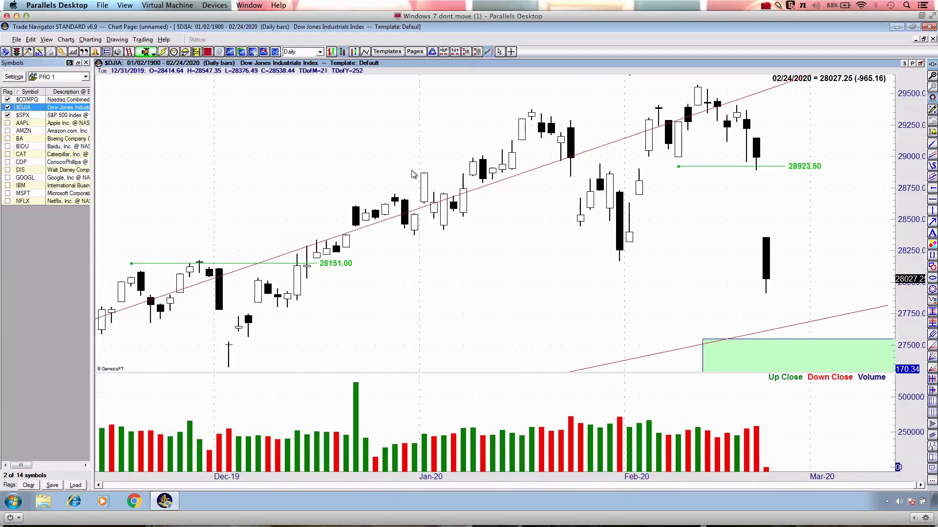
scroll(412, 174, down, 4)
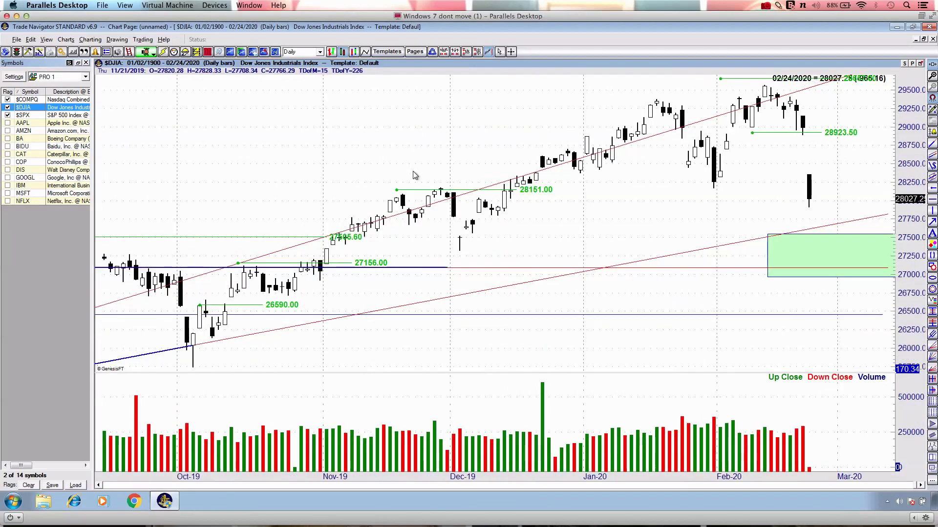
scroll(394, 174, up, 4)
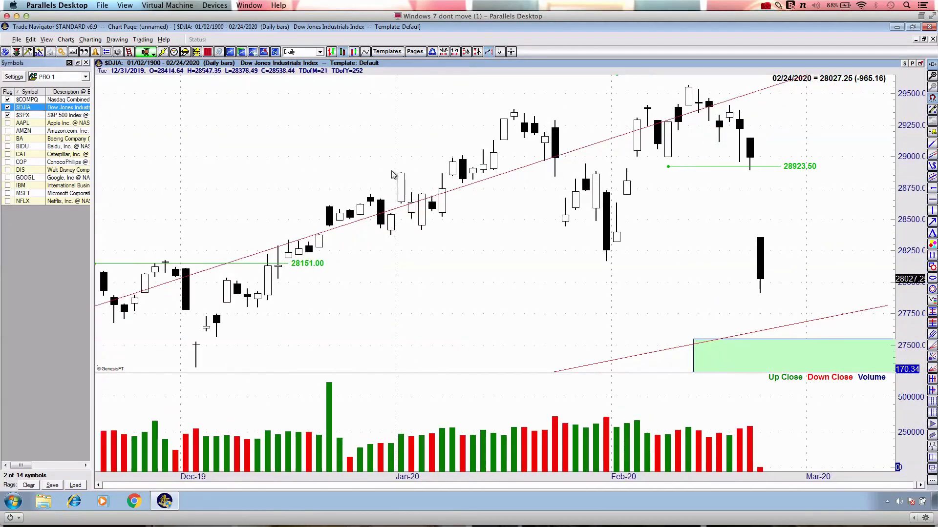
scroll(393, 175, up, 1)
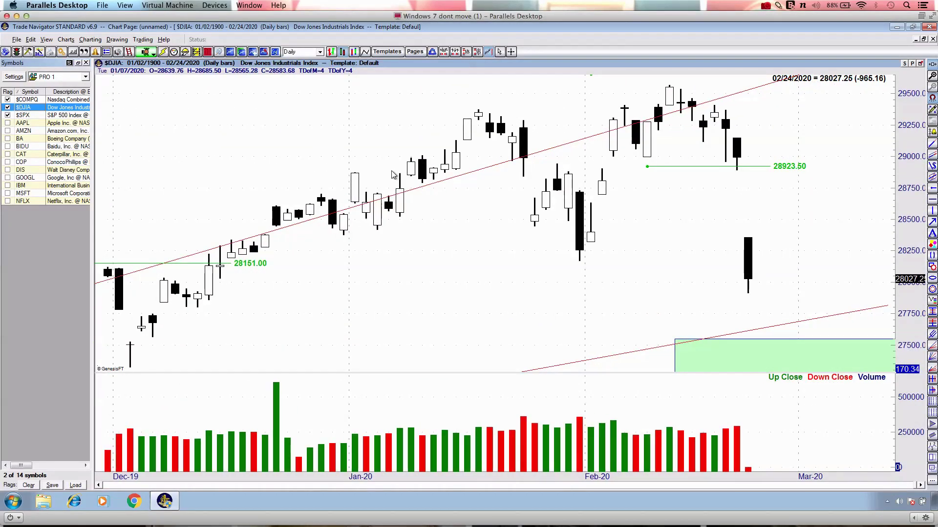
key(ctrl+1)
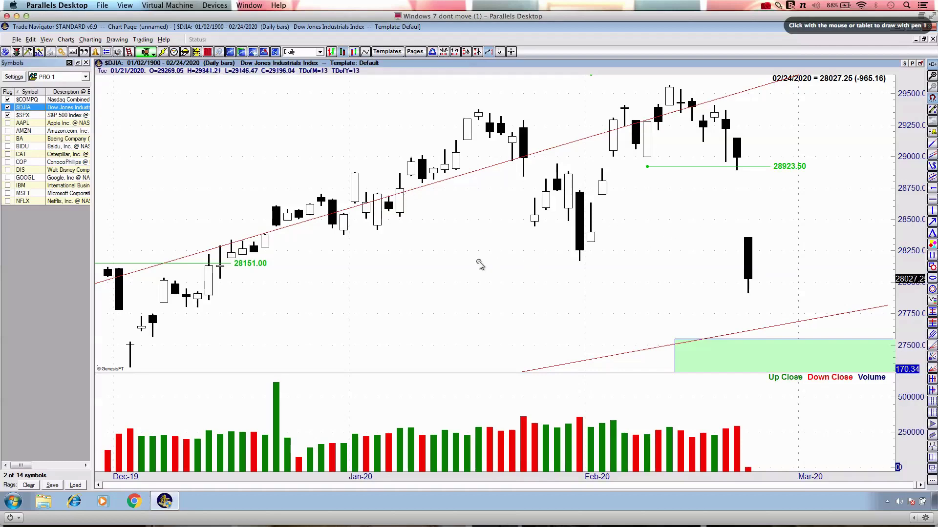
key(Escape)
scroll(479, 262, down, 1)
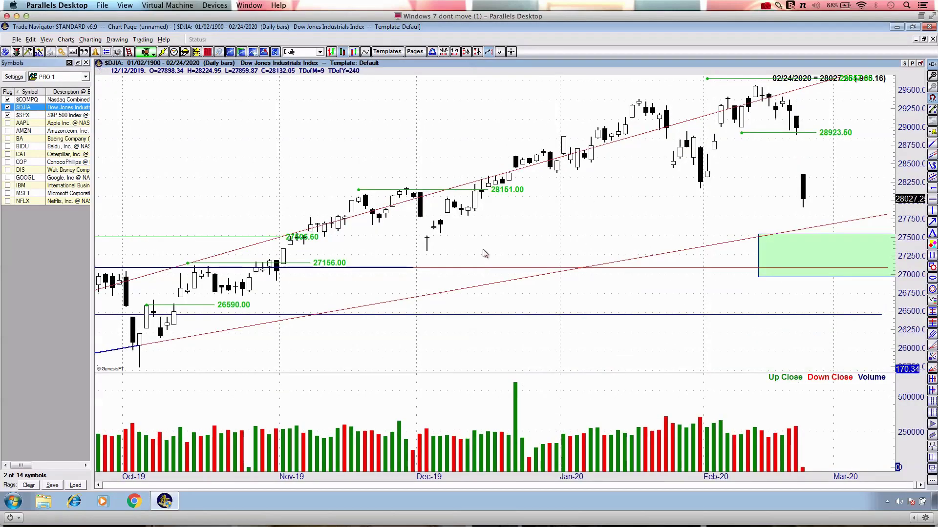
scroll(429, 237, down, 1)
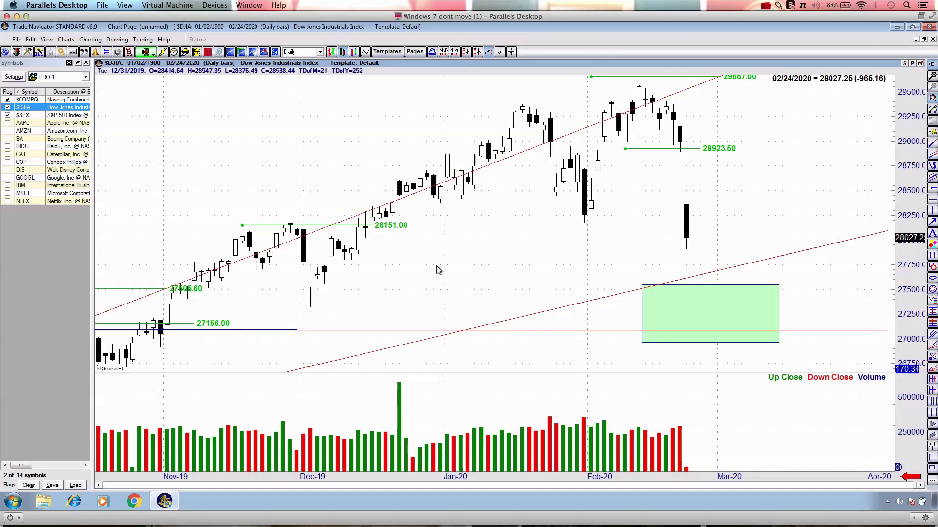
key(Up)
key(Up)
scroll(438, 271, down, 2)
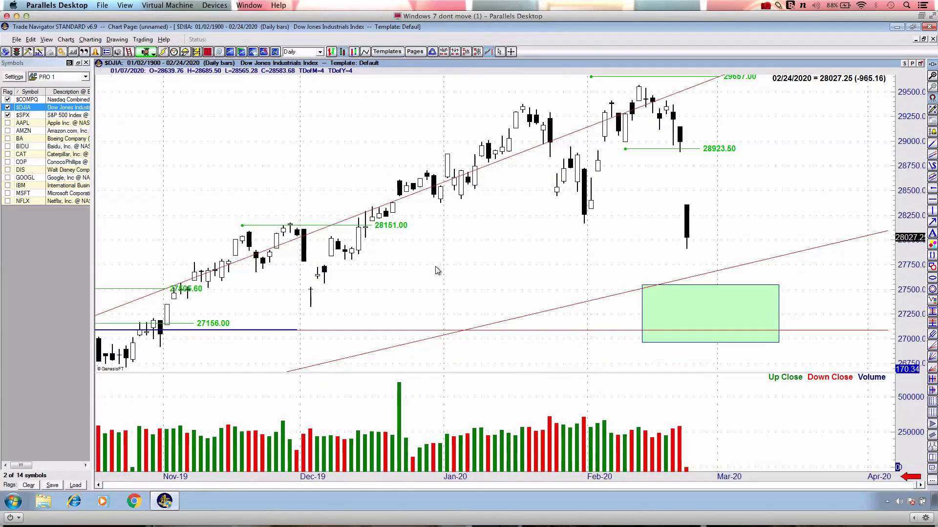
scroll(437, 271, up, 1)
scroll(438, 270, up, 1)
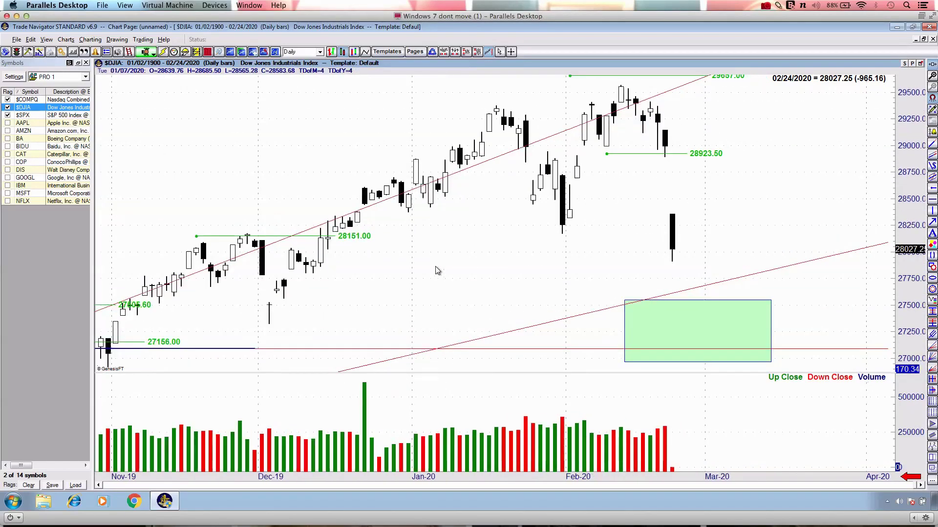
scroll(438, 271, up, 1)
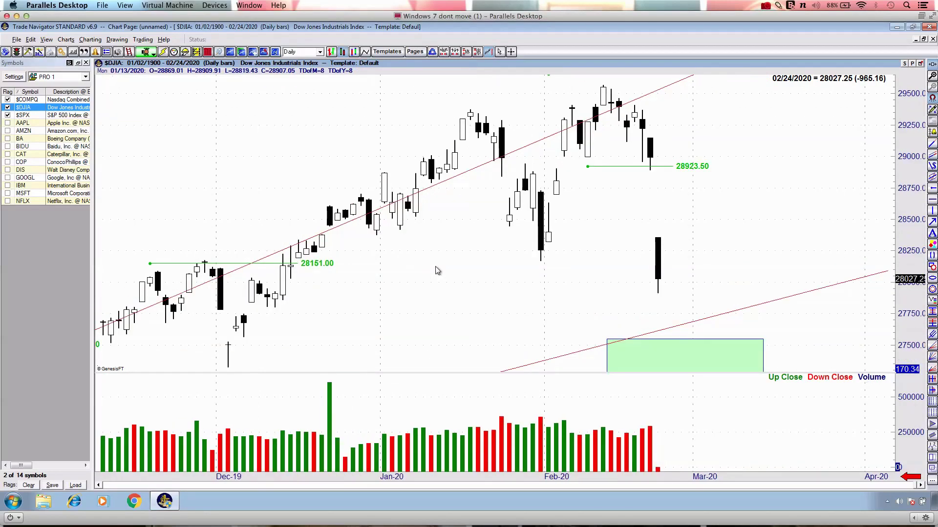